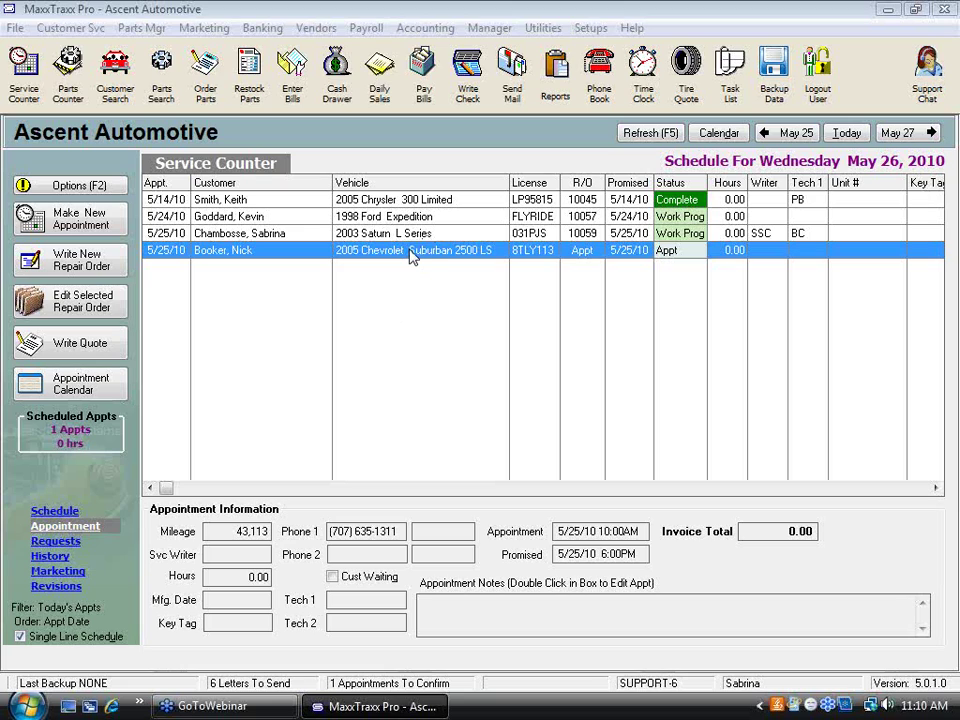
- Open the transaction register of the Inventory, Sublet Labor account from the chart of accounts
left_click(435, 28)
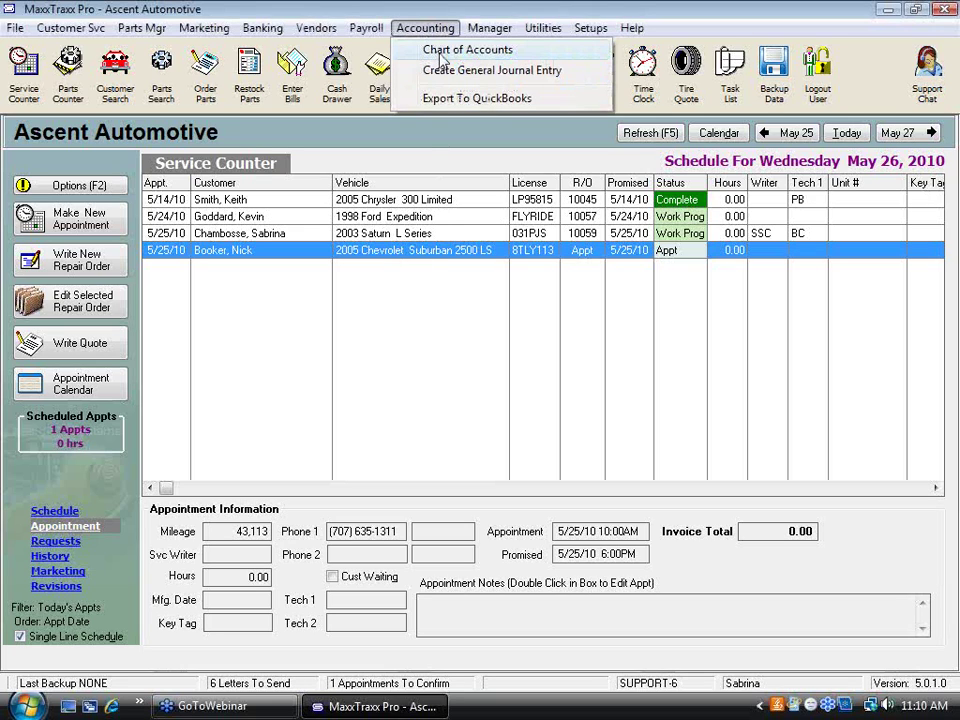
left_click(442, 52)
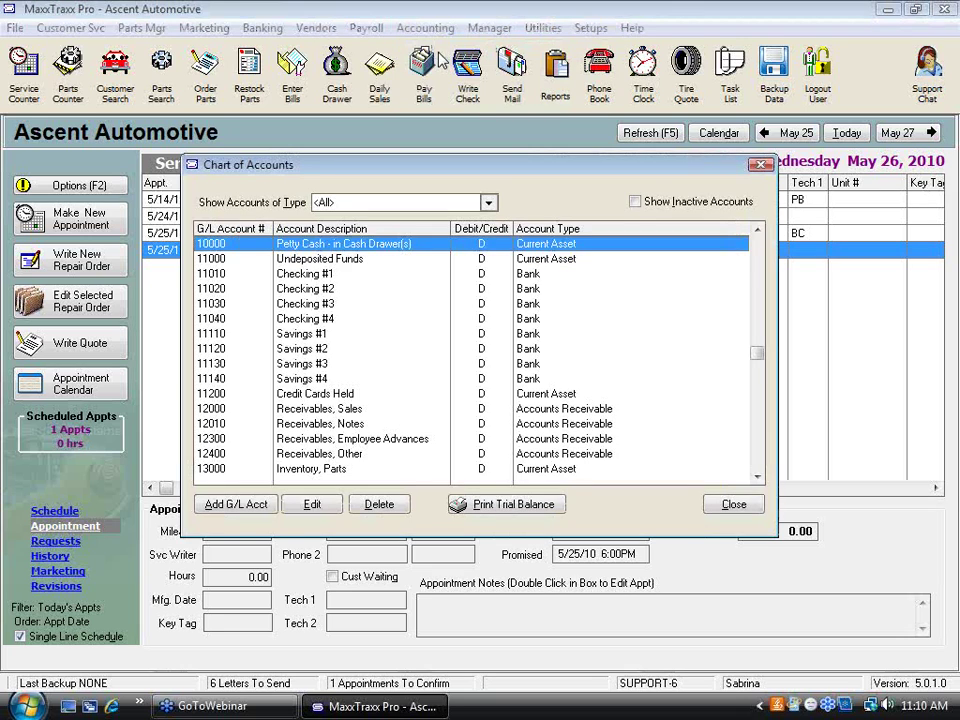
key("Page_Down")
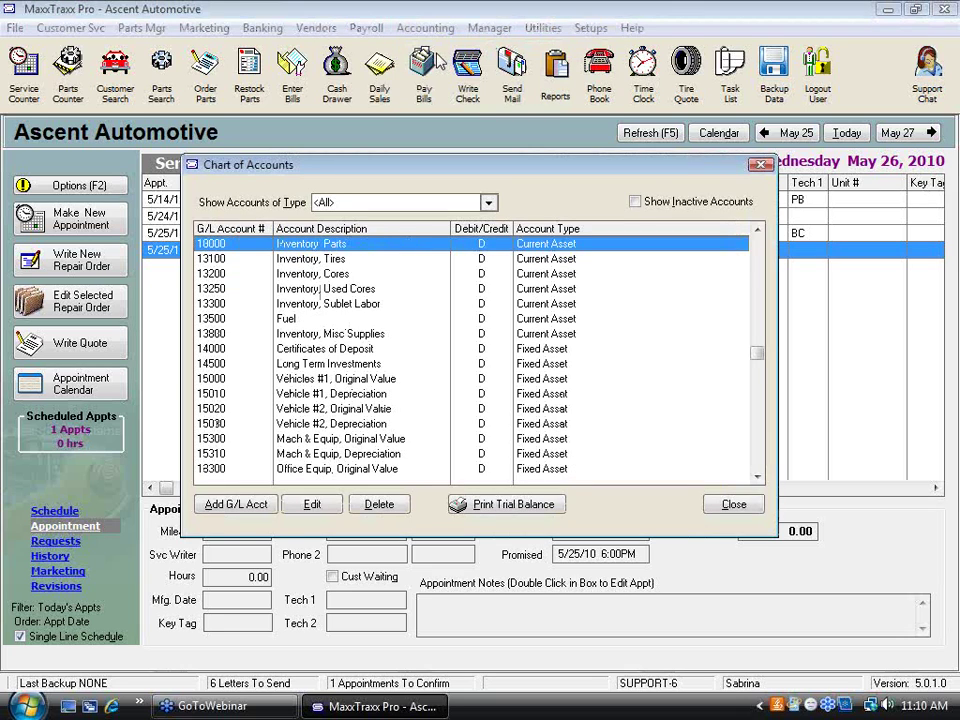
scroll(437, 62, "down", 1)
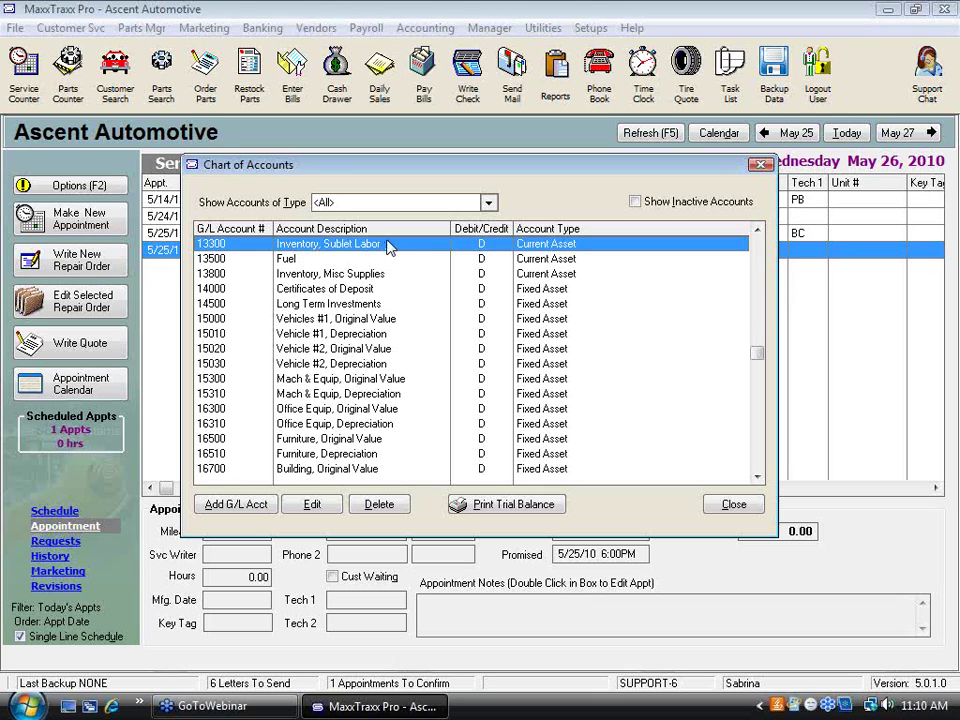
double_click(388, 245)
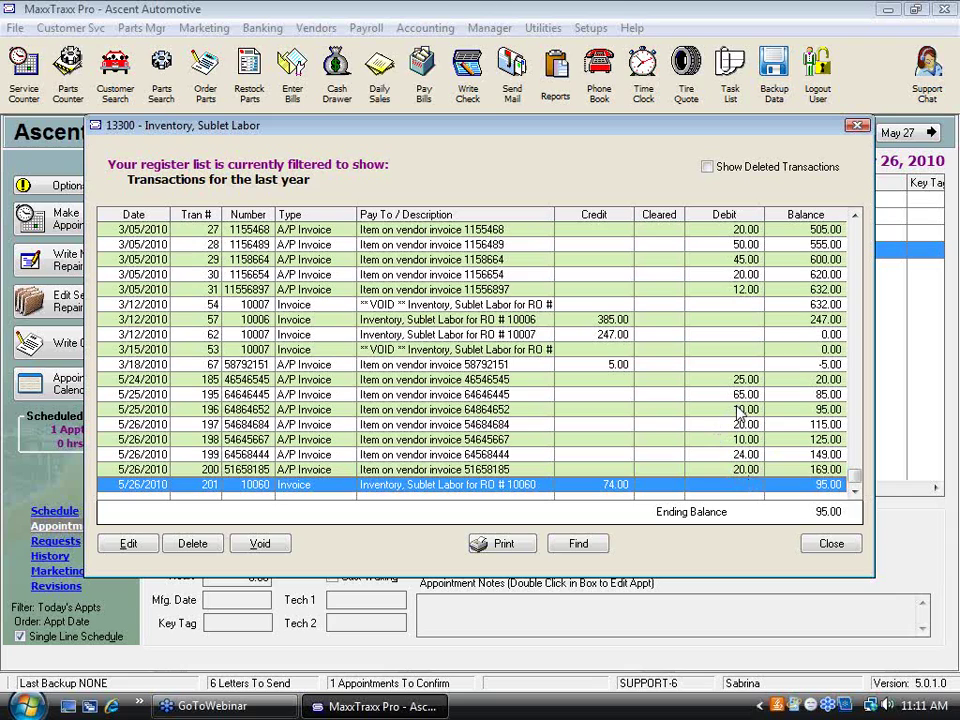
- Inspect the COGS, Sublet and Inventory, Sublet Labor lines in the journal entry of the latest repair order invoice
double_click(463, 486)
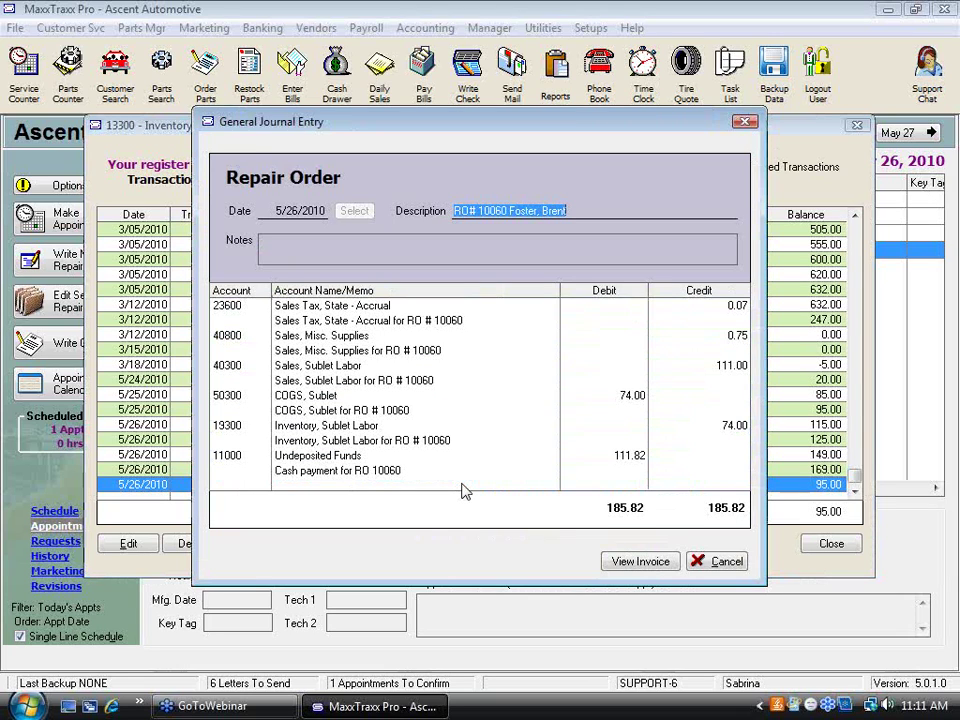
left_click(627, 400)
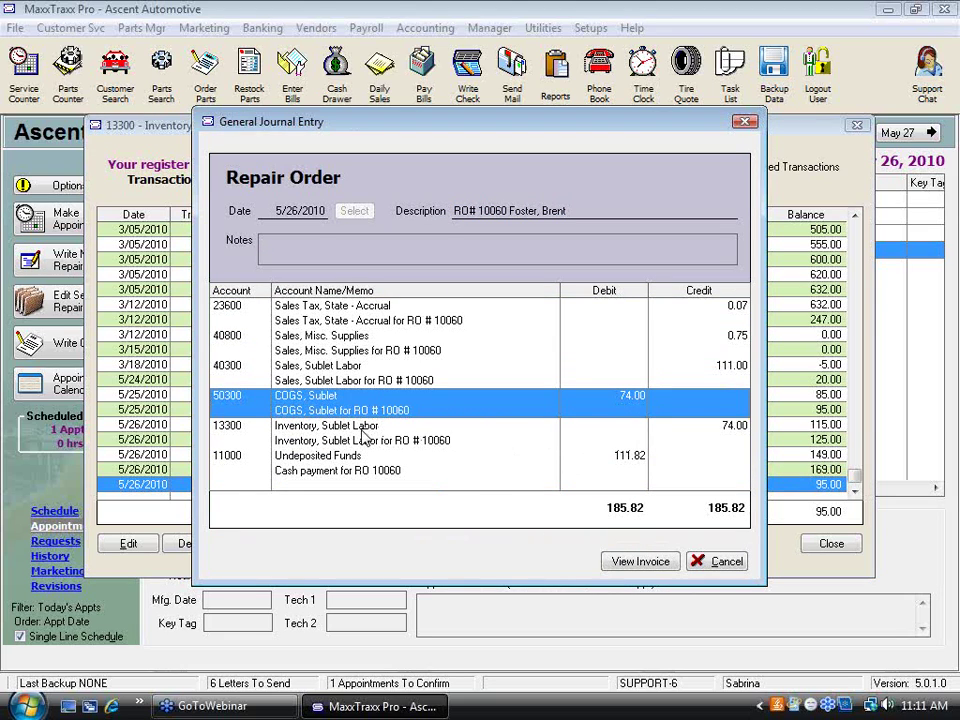
left_click(418, 439)
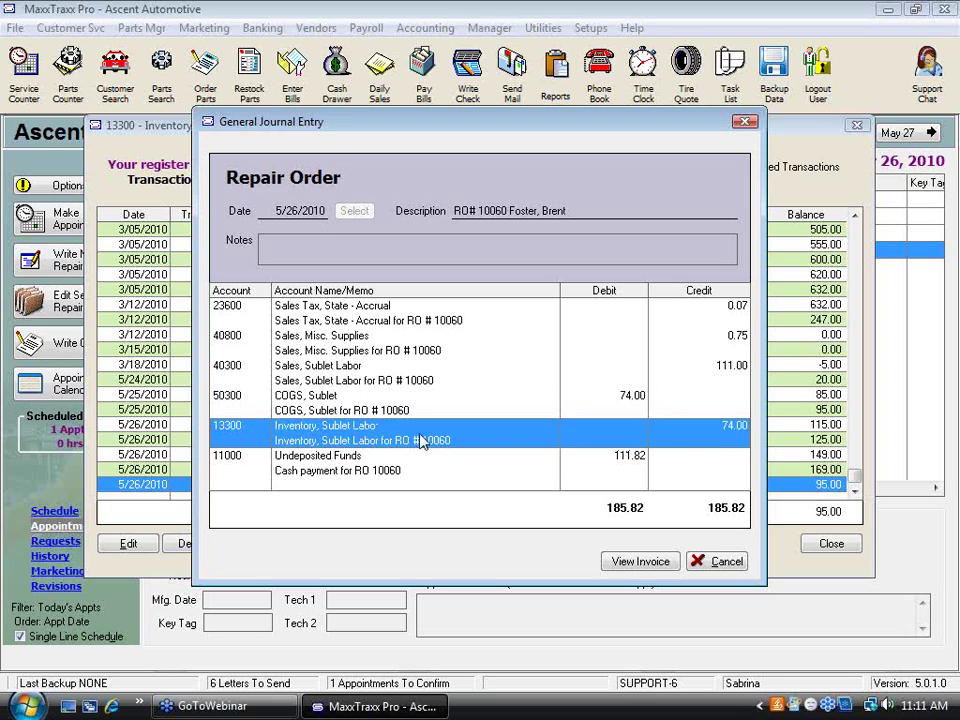
left_click(720, 562)
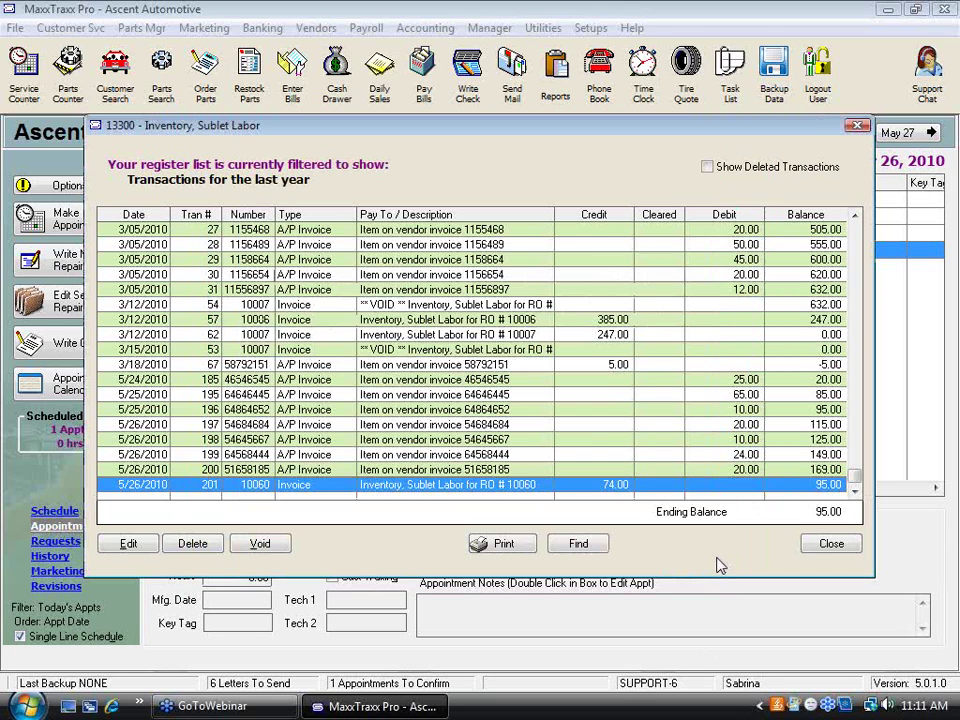
- Review the 5/26/2010 vendor invoice debits and the repair order credit, and close the register and chart of accounts
left_click(748, 470)
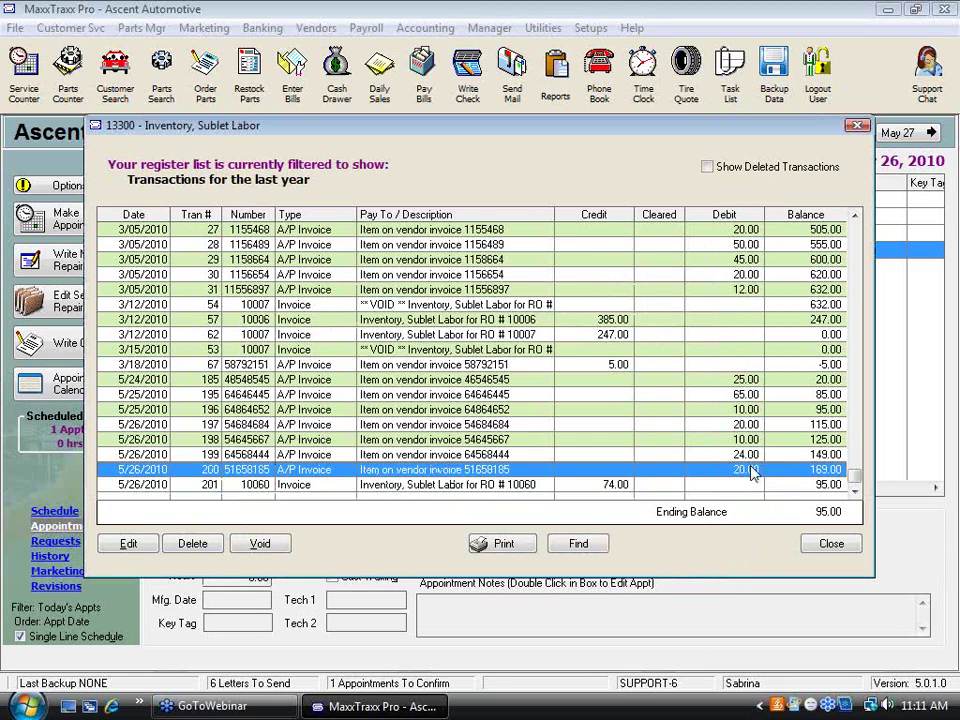
left_click(757, 455)
left_click(750, 424)
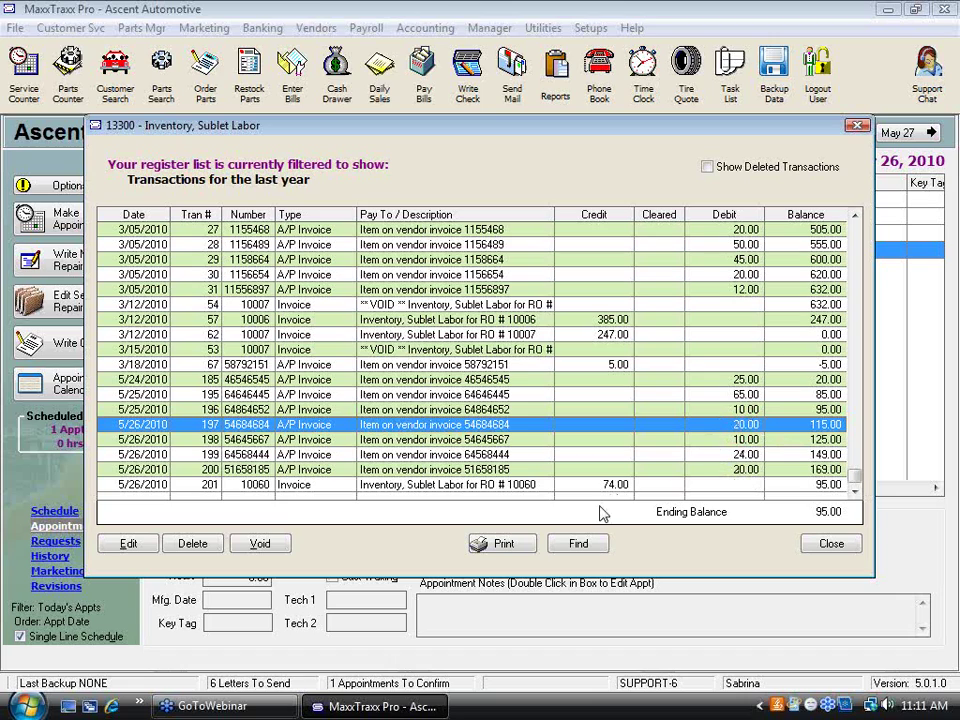
left_click(624, 485)
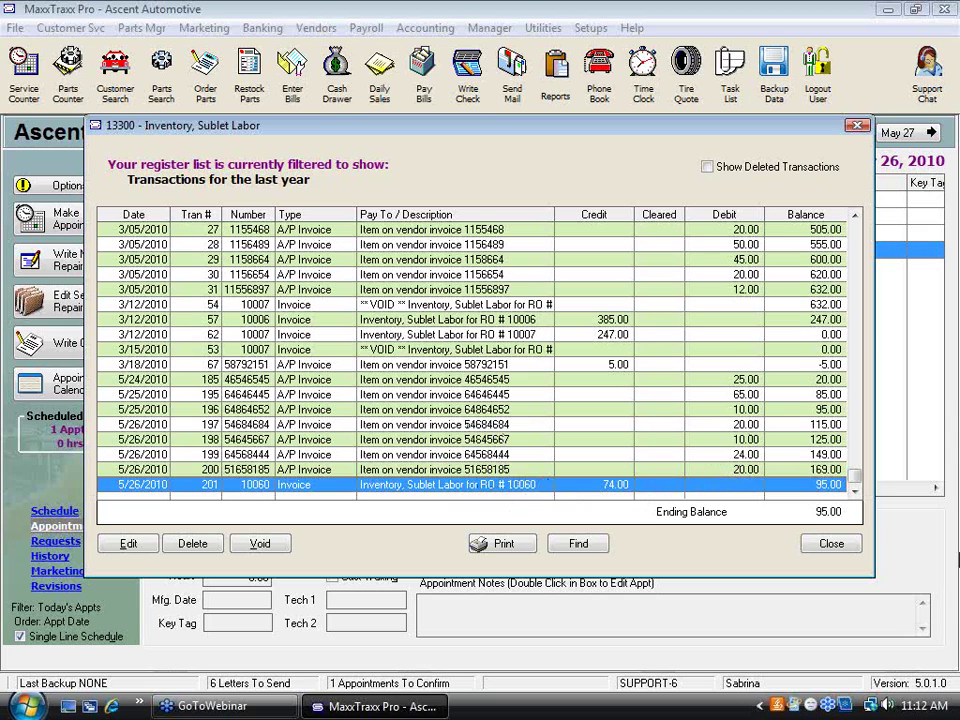
left_click(845, 546)
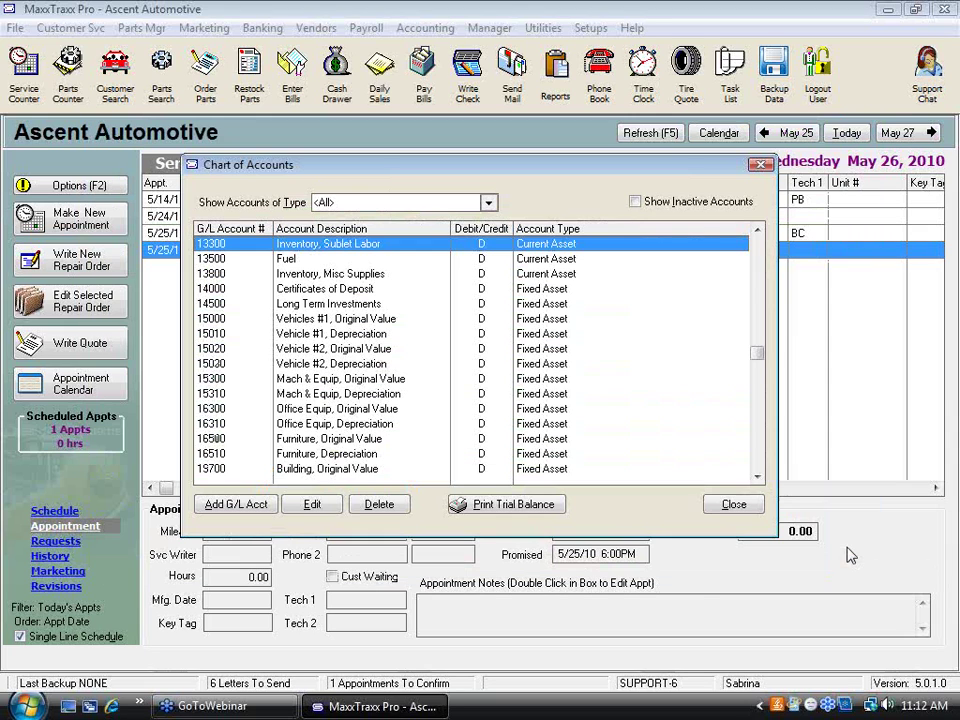
left_click(735, 505)
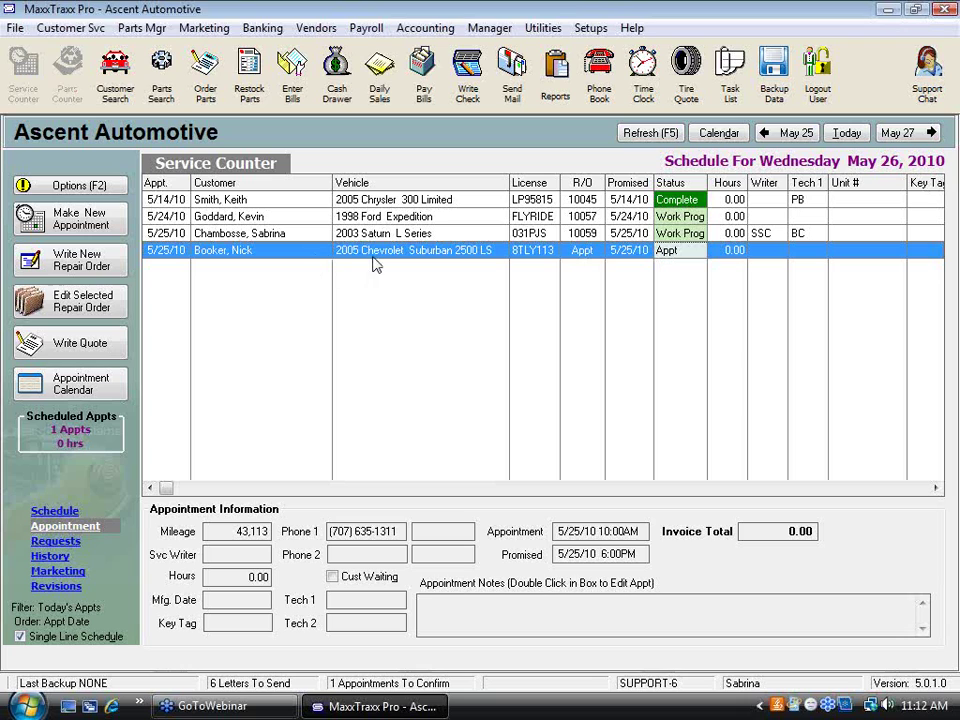
- Open a repair order for the 2005 Chevrolet Suburban appointment and add the SUBLET labor service from the labor list
left_click(551, 458)
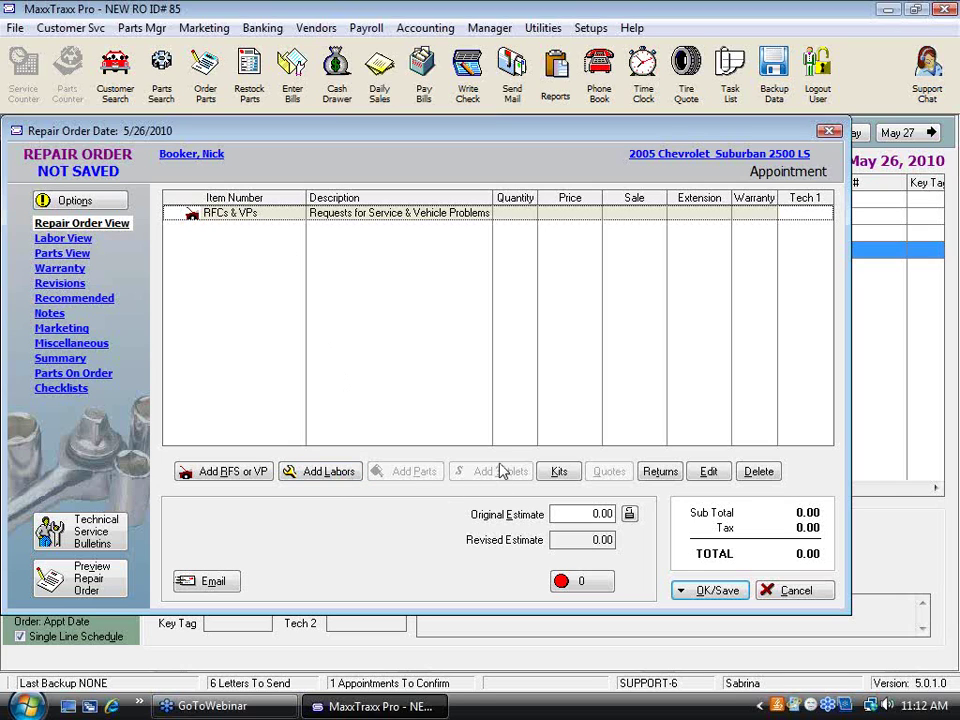
left_click(326, 472)
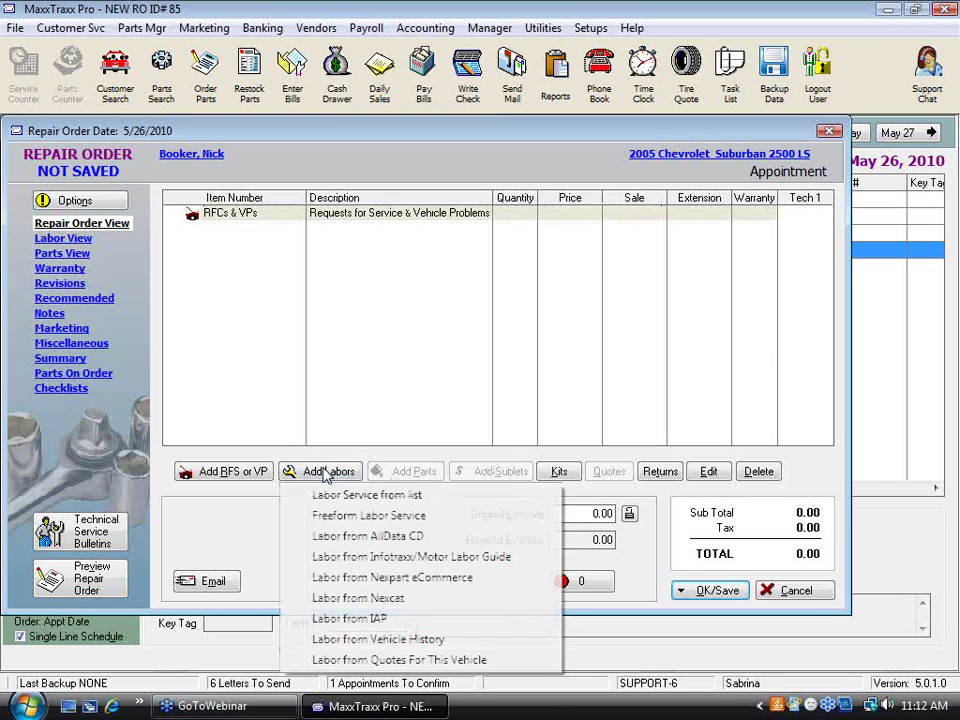
left_click(343, 497)
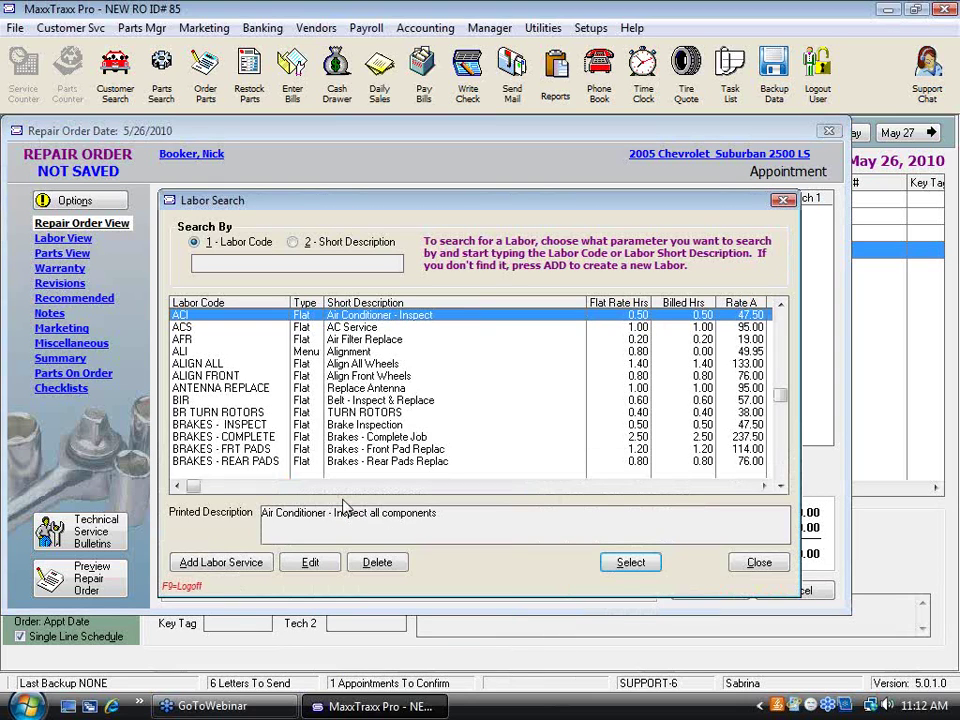
type("s")
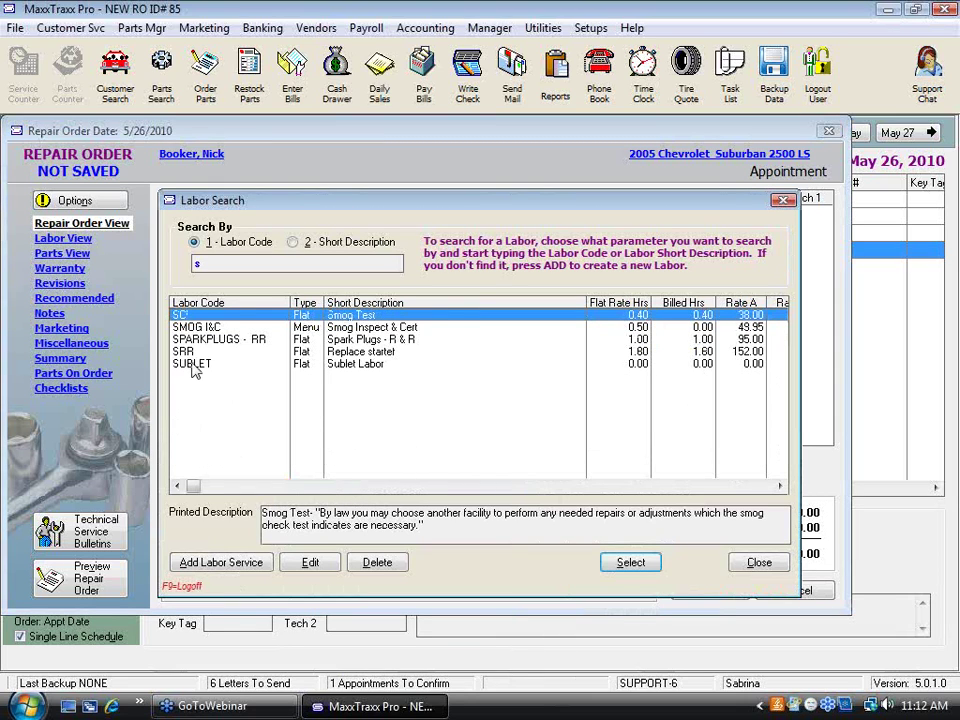
double_click(193, 365)
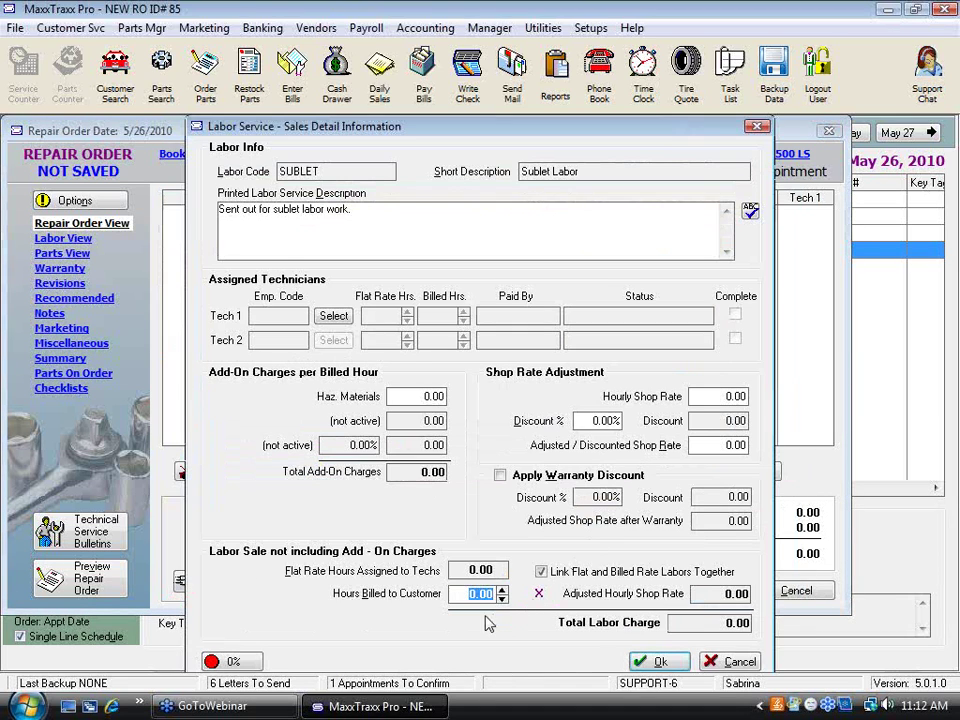
left_click(657, 662)
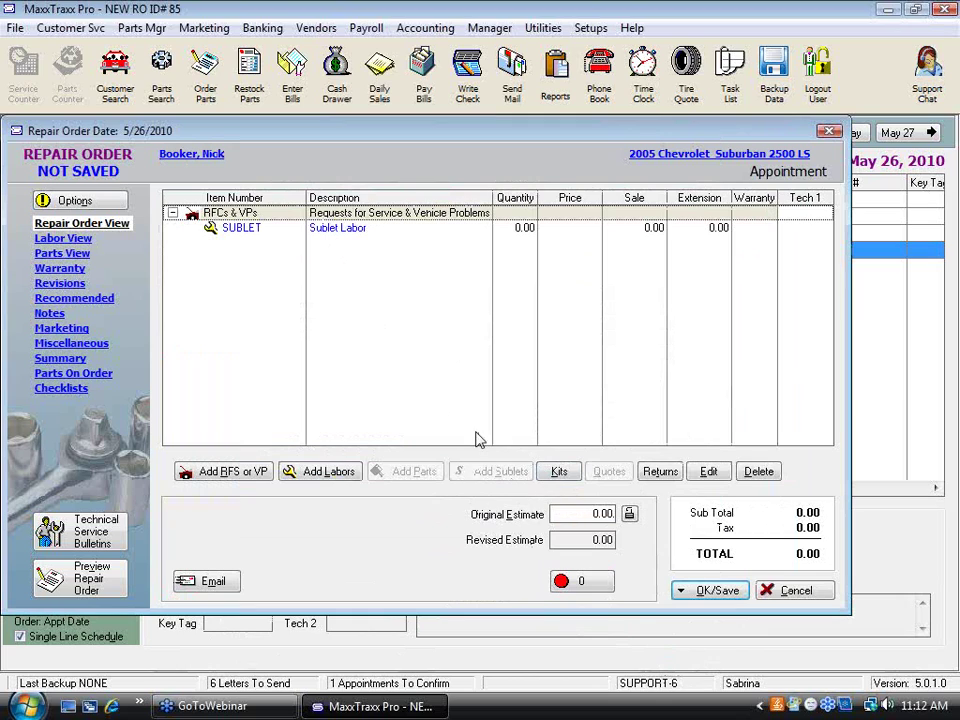
- Add the DETAIL VEHICLE sublet under the Sublet Labor line
left_click(360, 229)
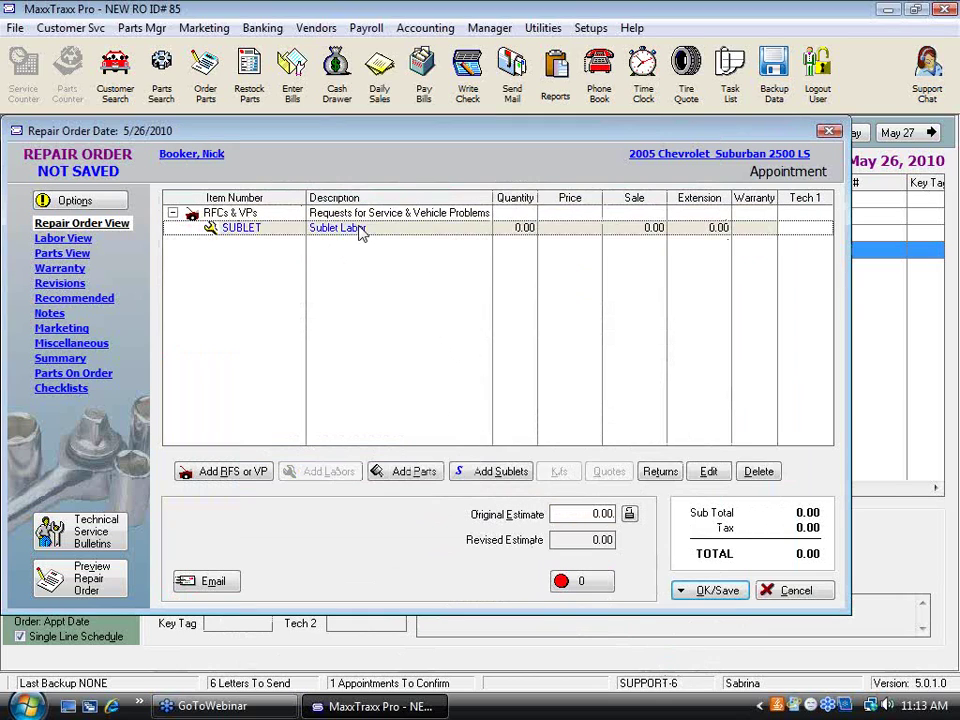
left_click(505, 472)
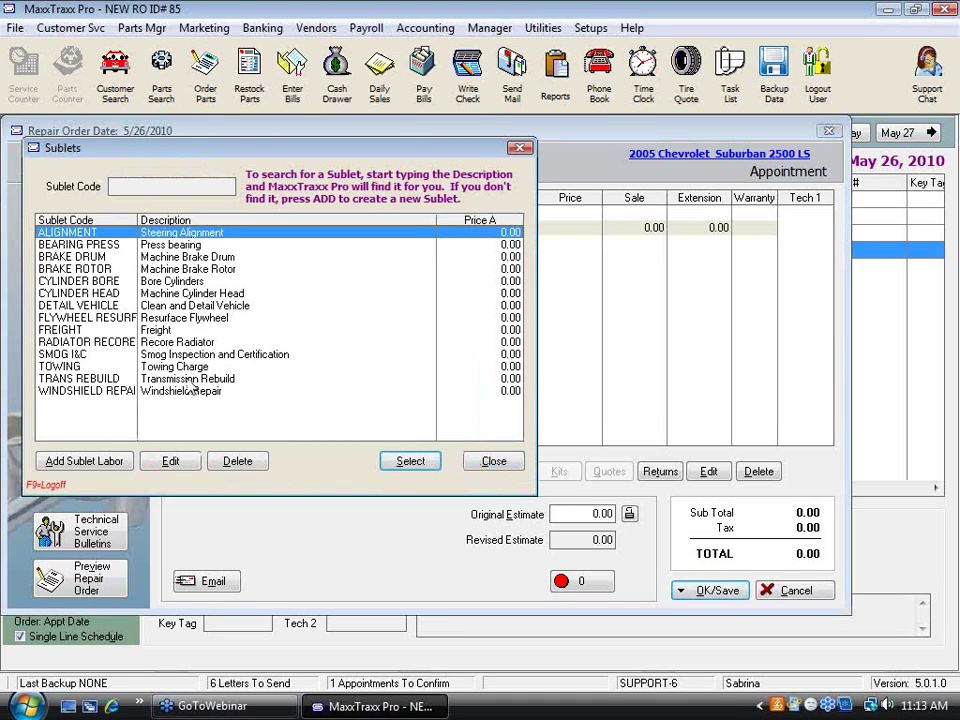
left_click(183, 305)
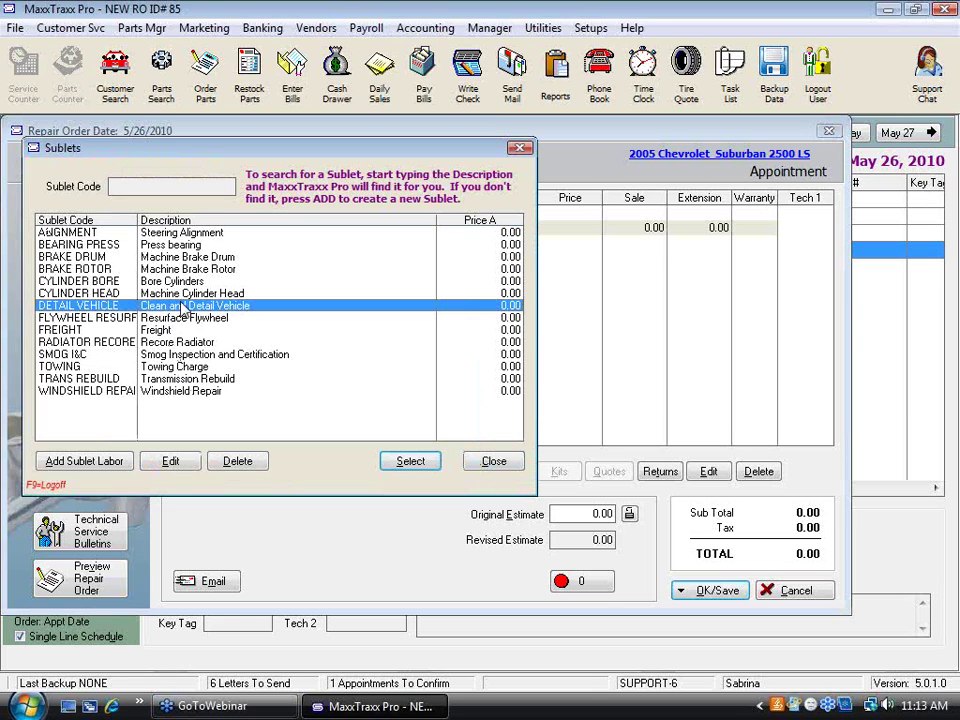
double_click(180, 307)
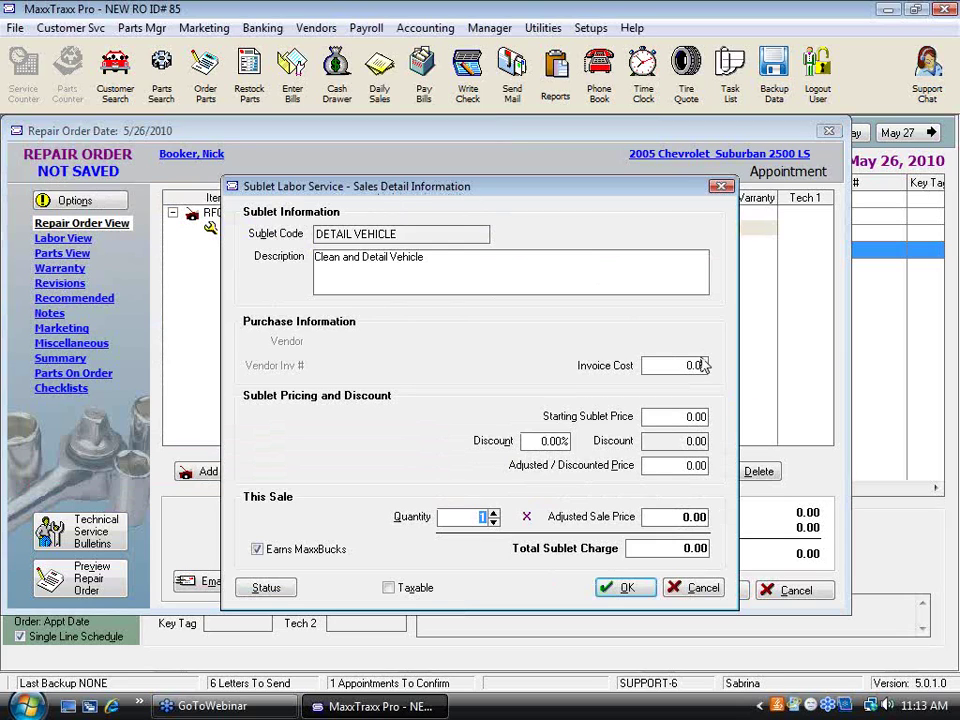
- Set the starting sublet price to 100.00 and accept the sublet without an invoice cost
left_click(670, 365)
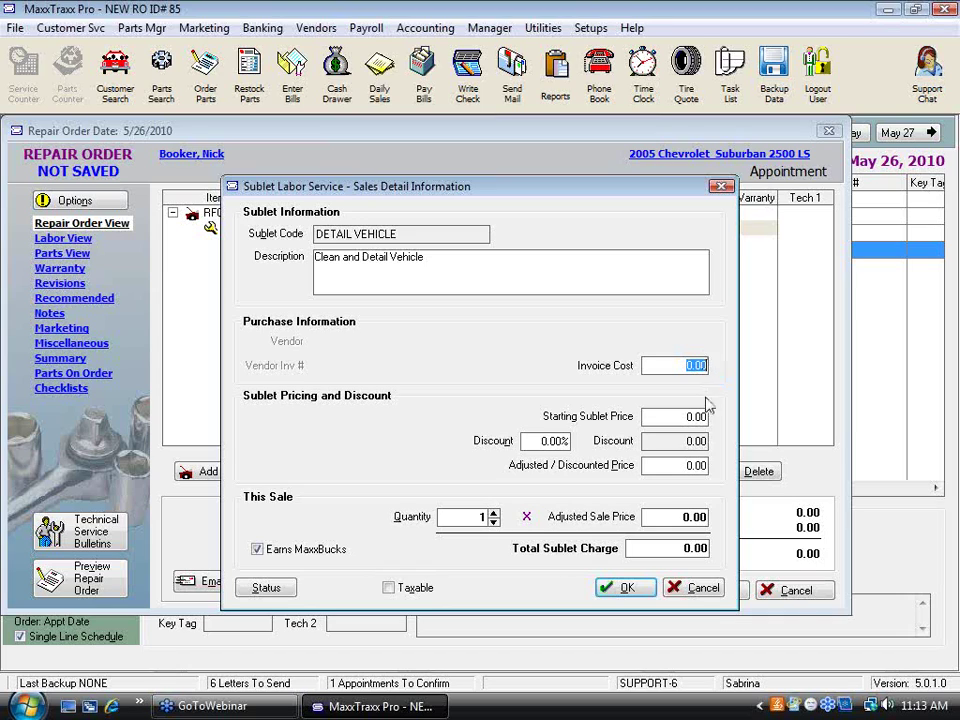
key("Tab")
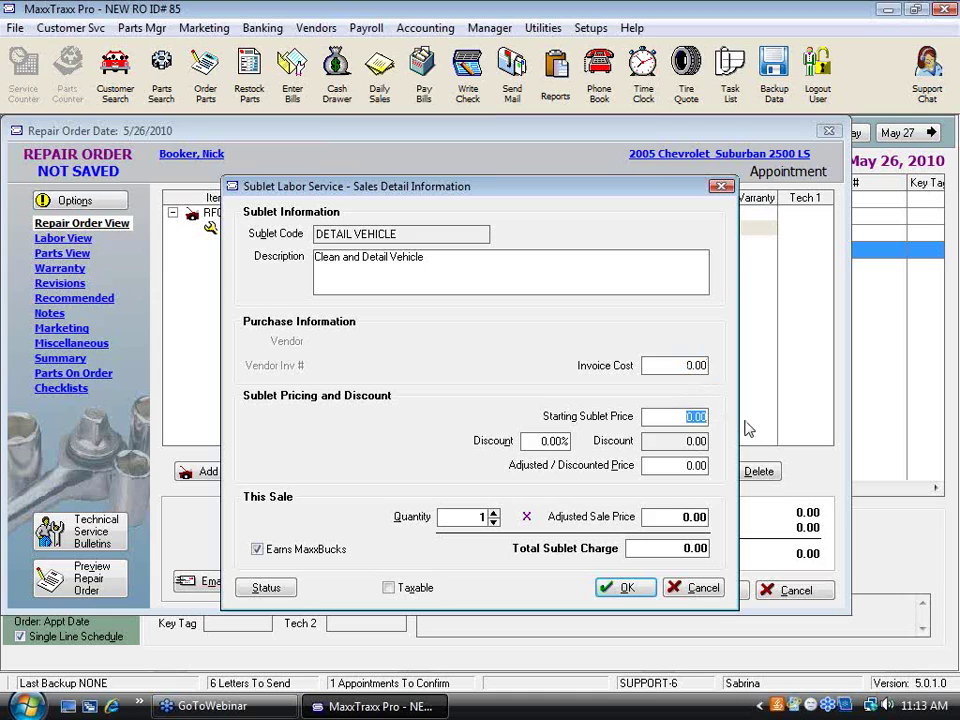
type("100")
key("Tab")
left_click(681, 416)
left_click(646, 590)
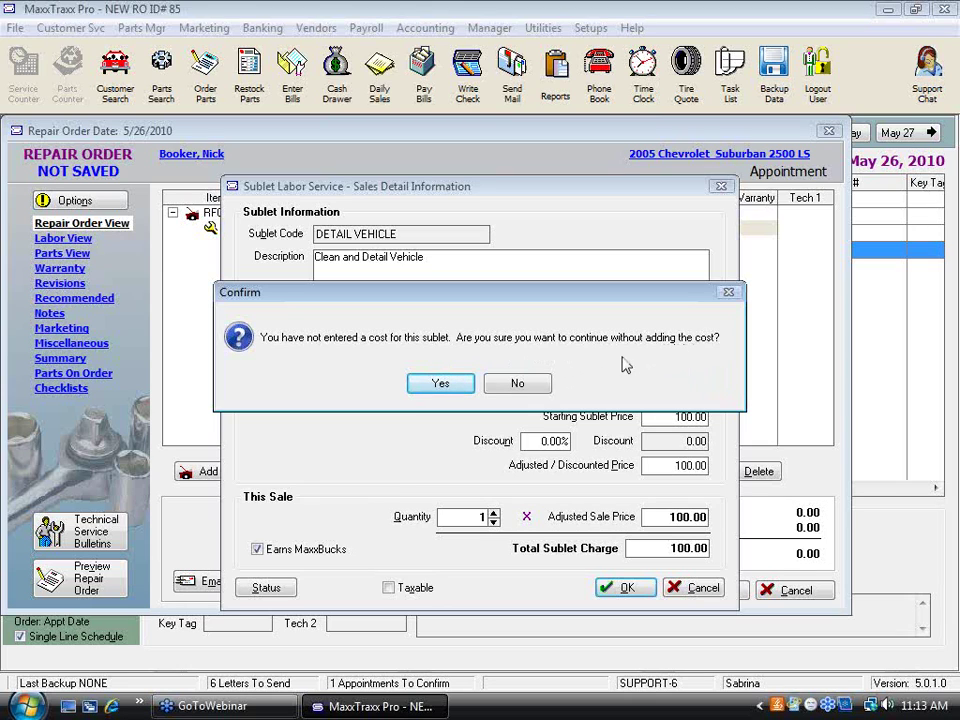
left_click(441, 385)
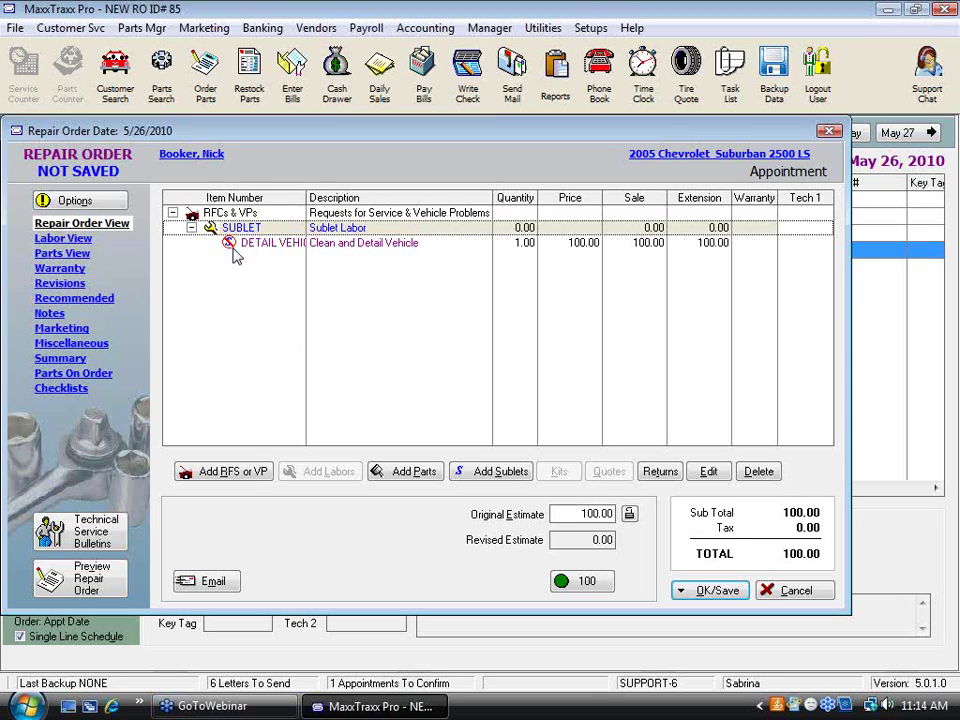
- Save the repair order without changing its status and tag the DETAIL VEHICLE sublet for ordering
left_click(730, 592)
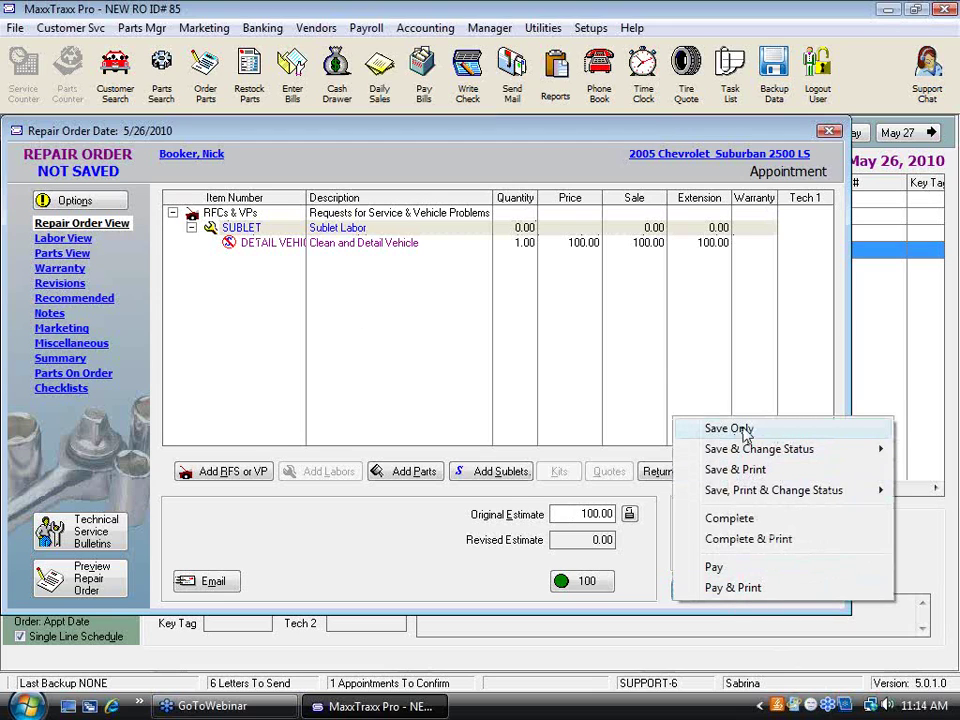
left_click(745, 430)
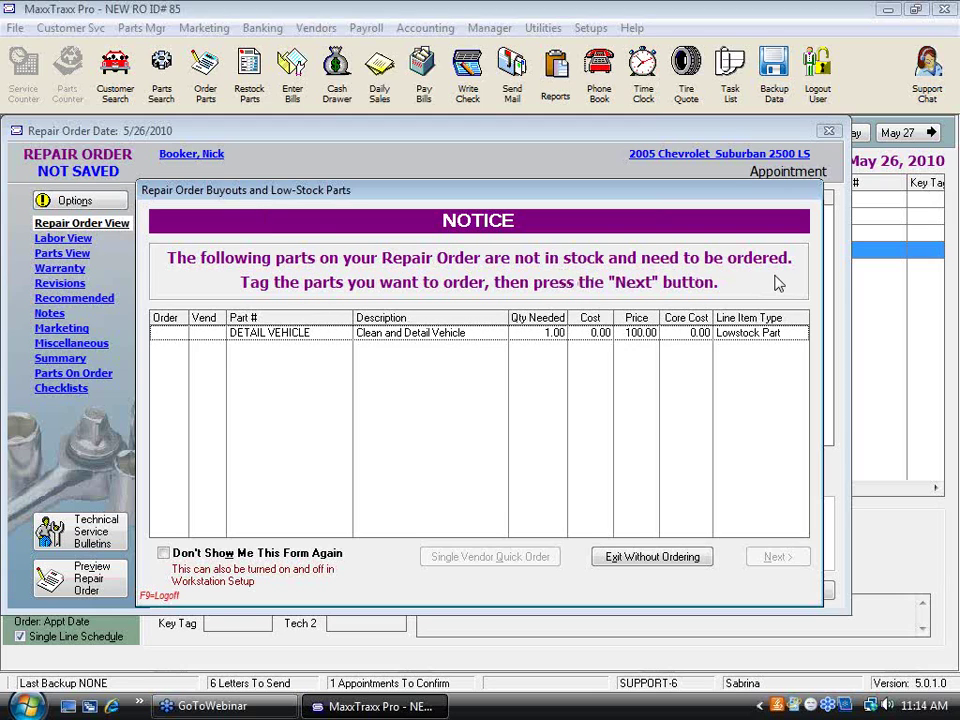
left_click(167, 337)
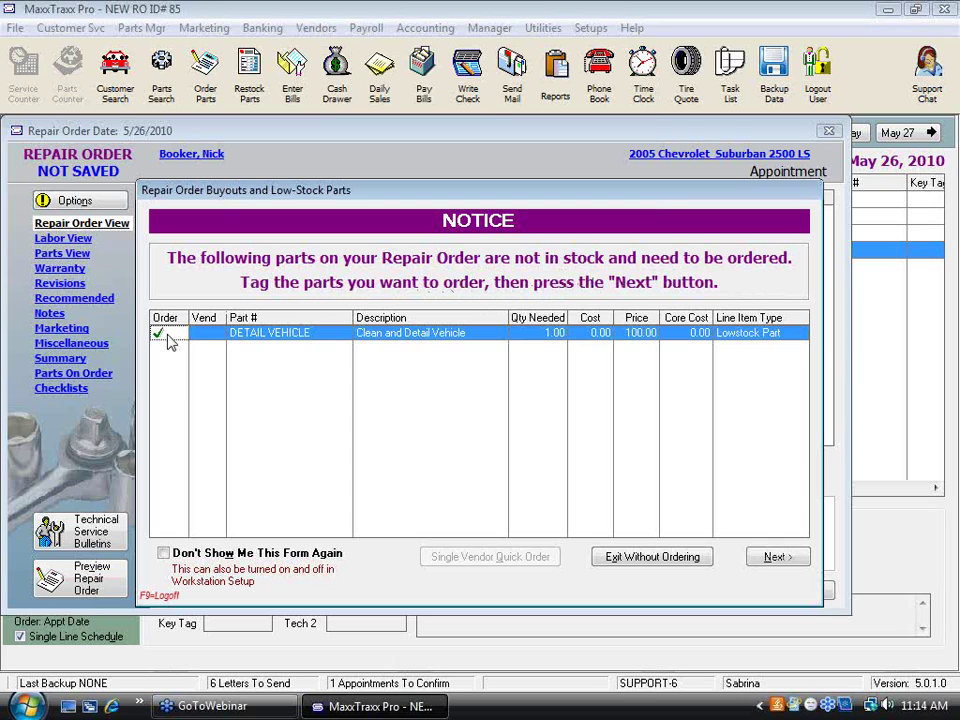
left_click(779, 557)
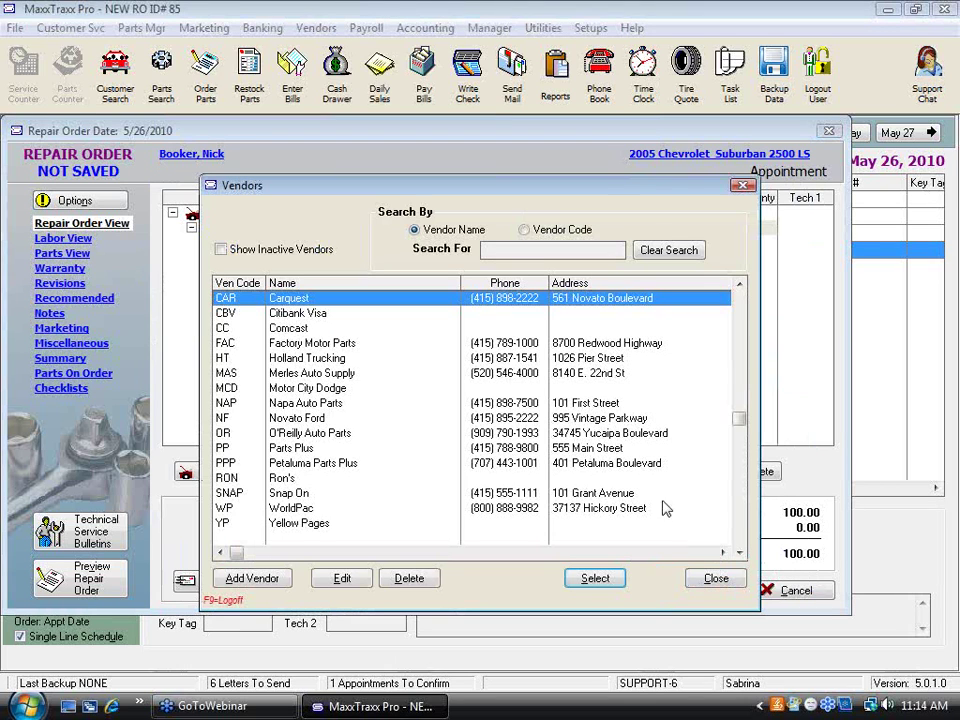
- Select Merles Auto Supply as the vendor for the sublet's purchase order and move the order form higher
left_click(345, 375)
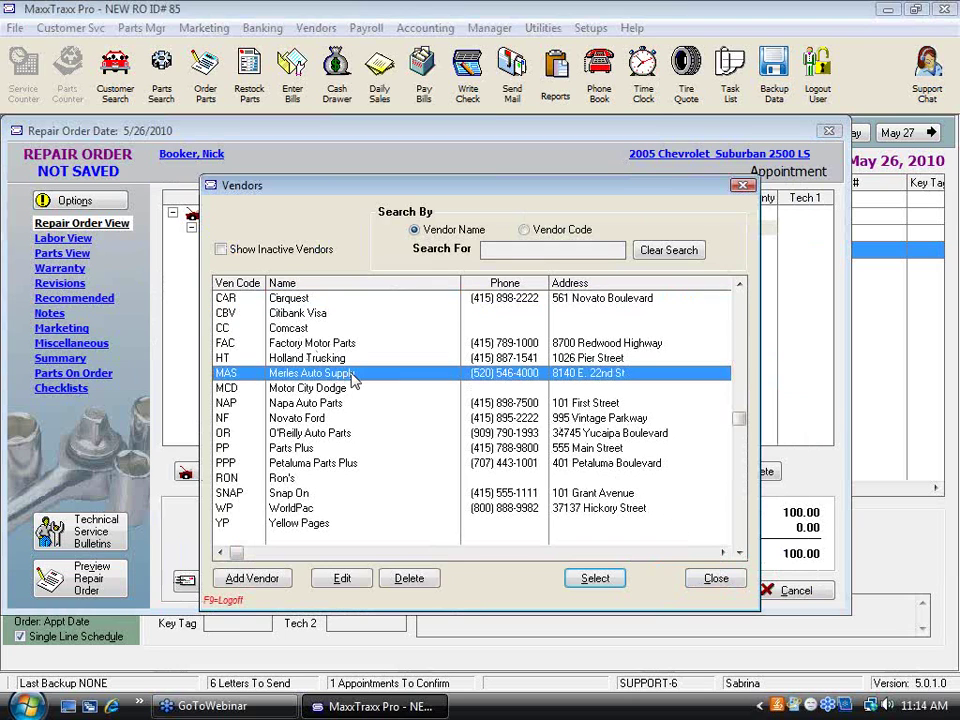
double_click(352, 375)
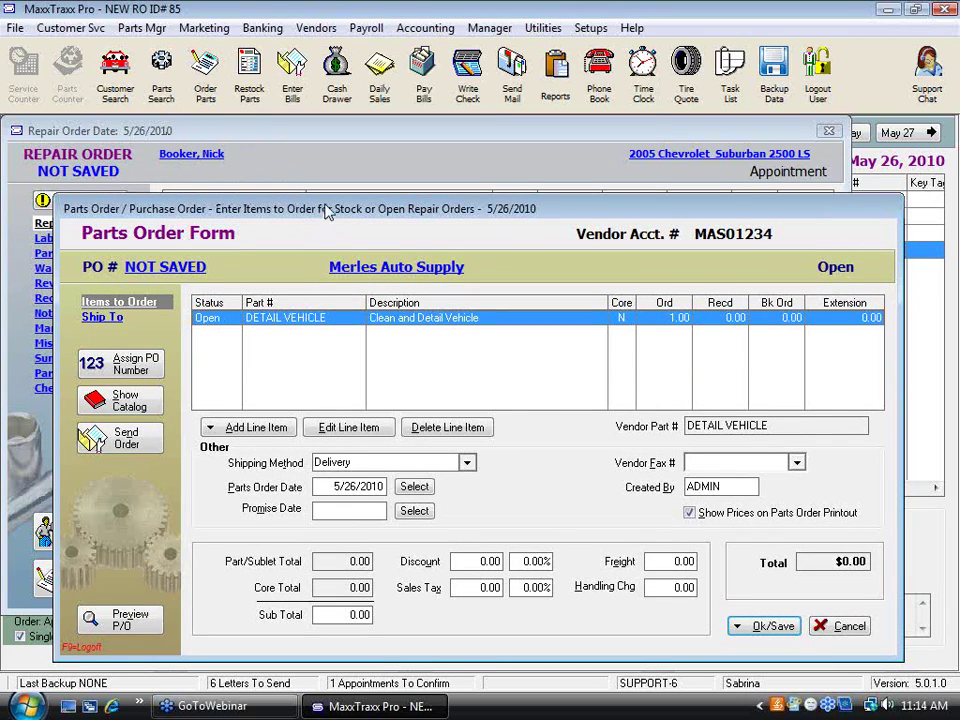
left_click_drag(323, 205, 307, 116)
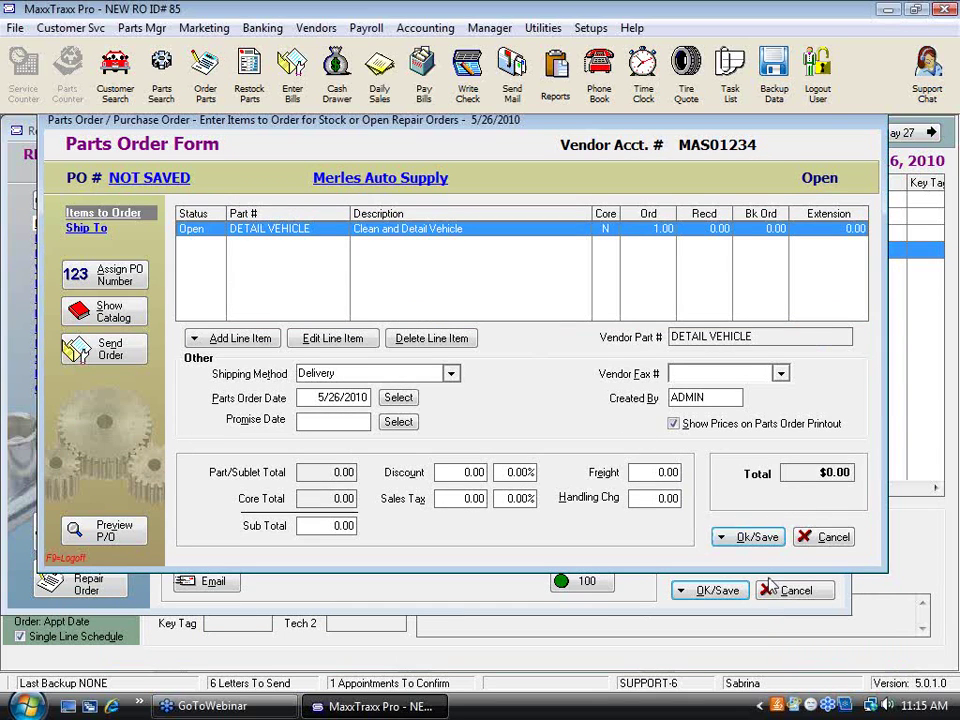
- Save the Merles Auto Supply parts order and convert it into a received vendor invoice with a target amount of 85.00
left_click(757, 539)
left_click(765, 561)
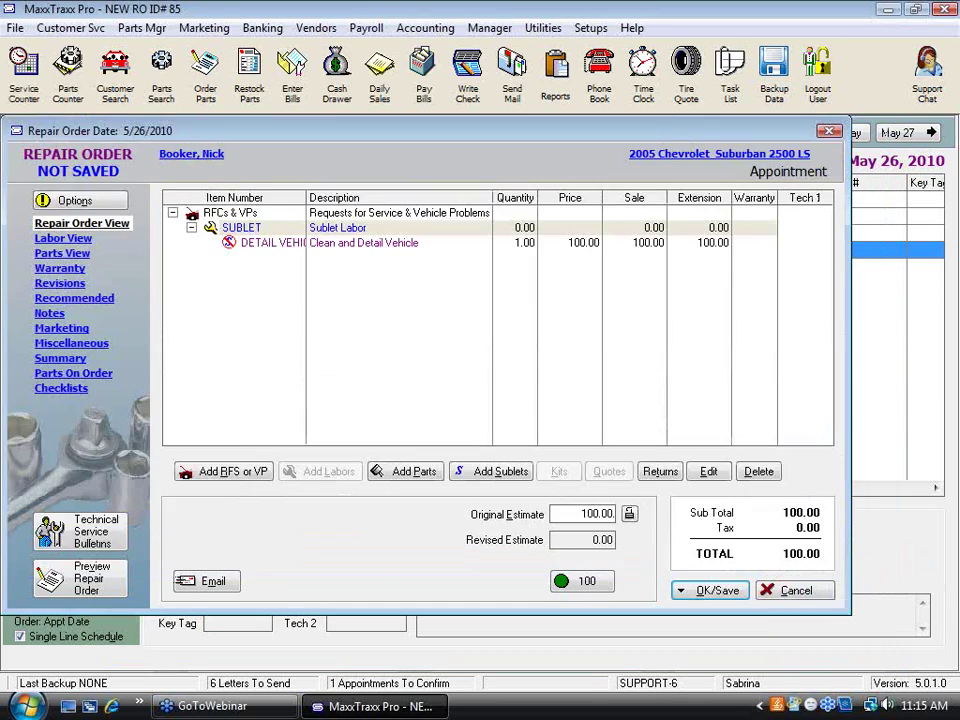
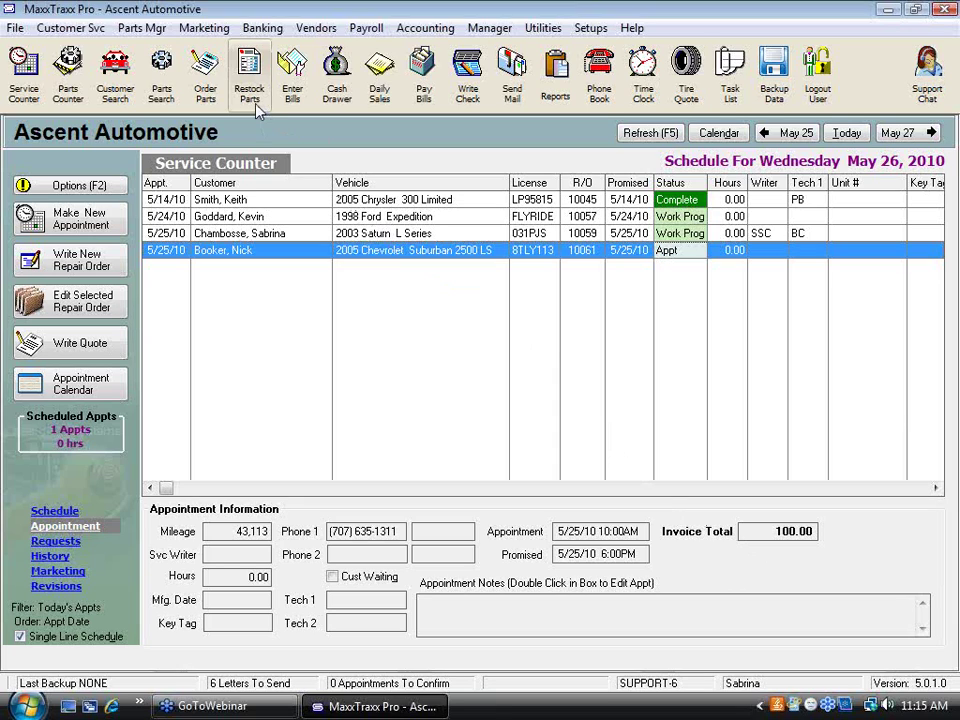
left_click(201, 108)
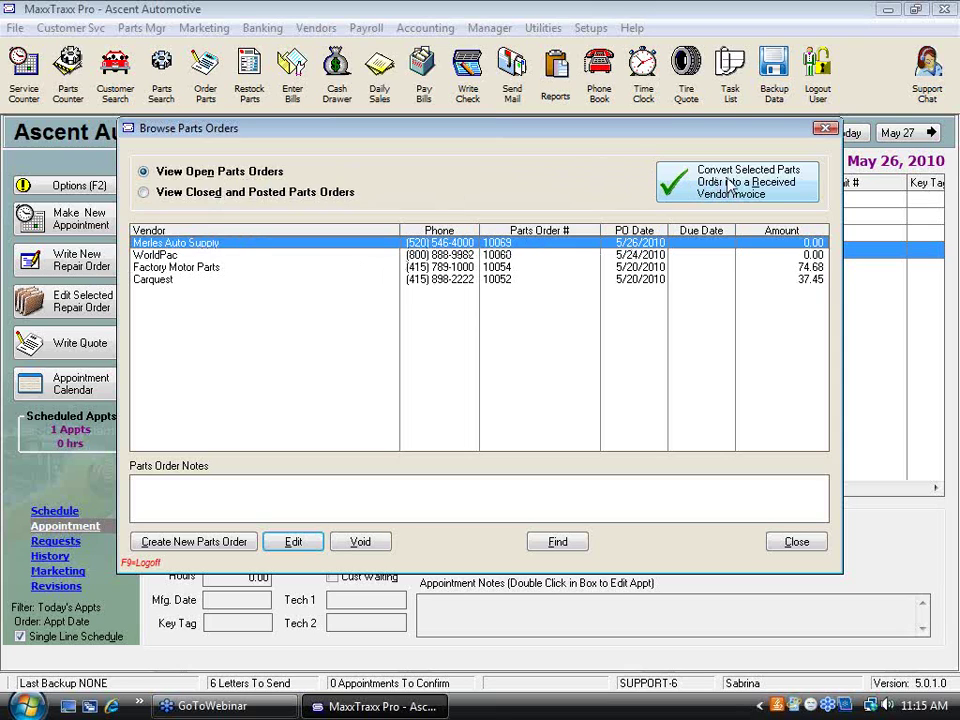
left_click(787, 199)
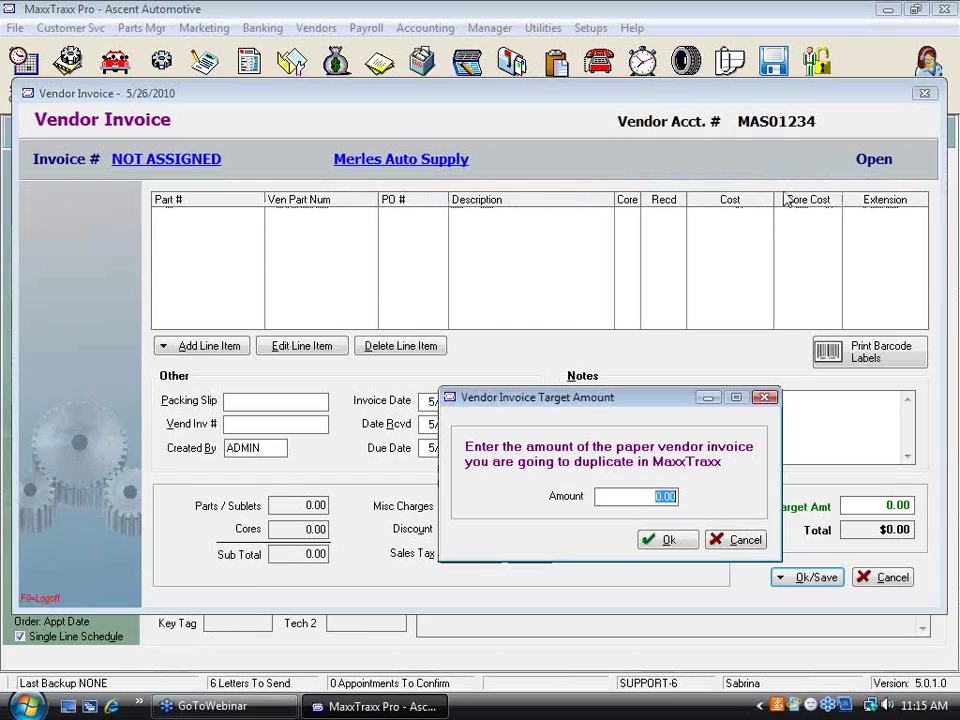
type("85.00")
left_click(668, 540)
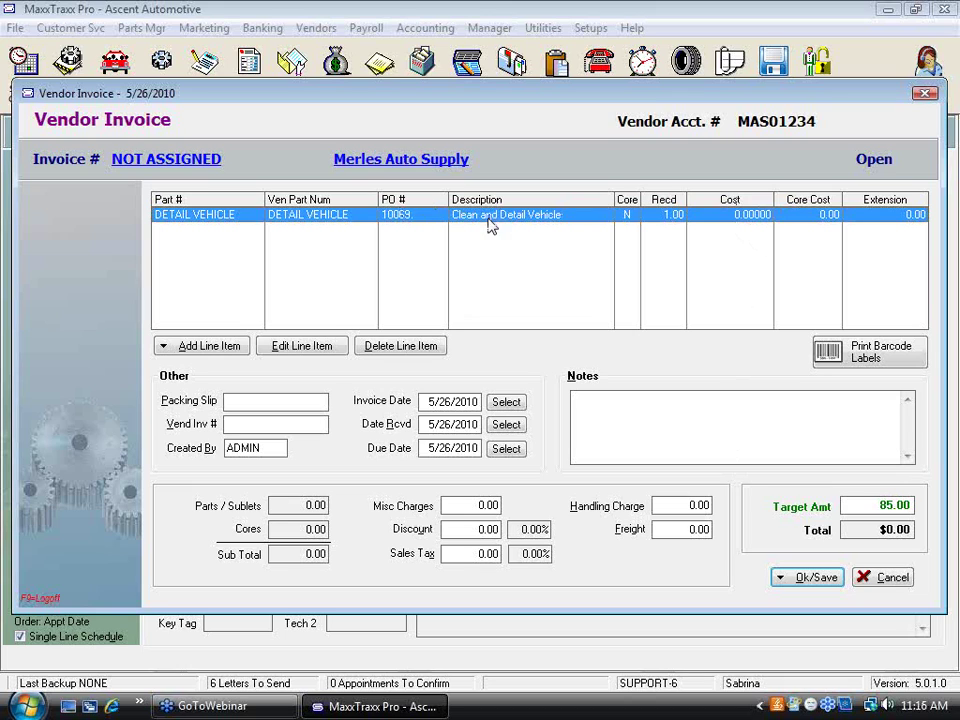
- Set the cost per item of the DETAIL VEHICLE line on the vendor invoice to 85.00 and accept the line
left_click(310, 350)
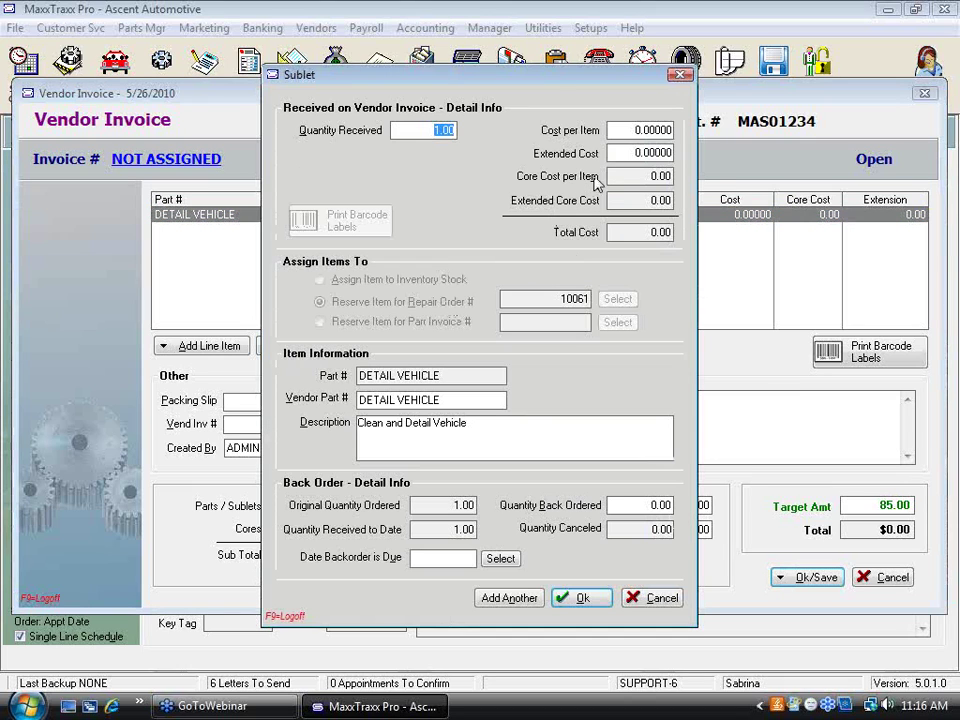
key("Tab")
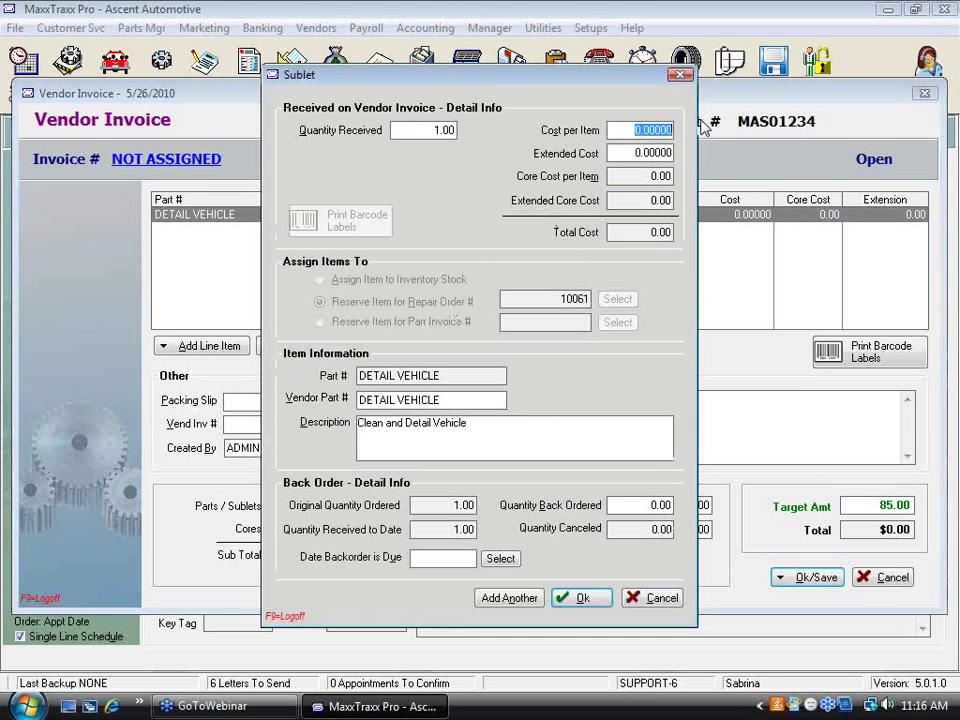
type("85")
key("Tab")
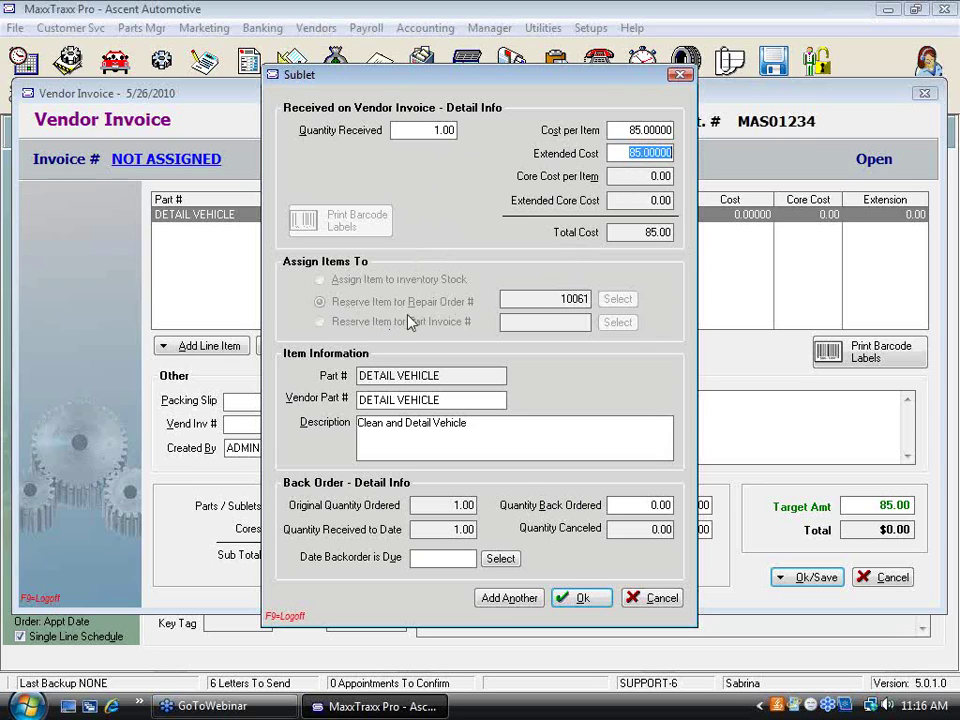
left_click_drag(534, 300, 619, 315)
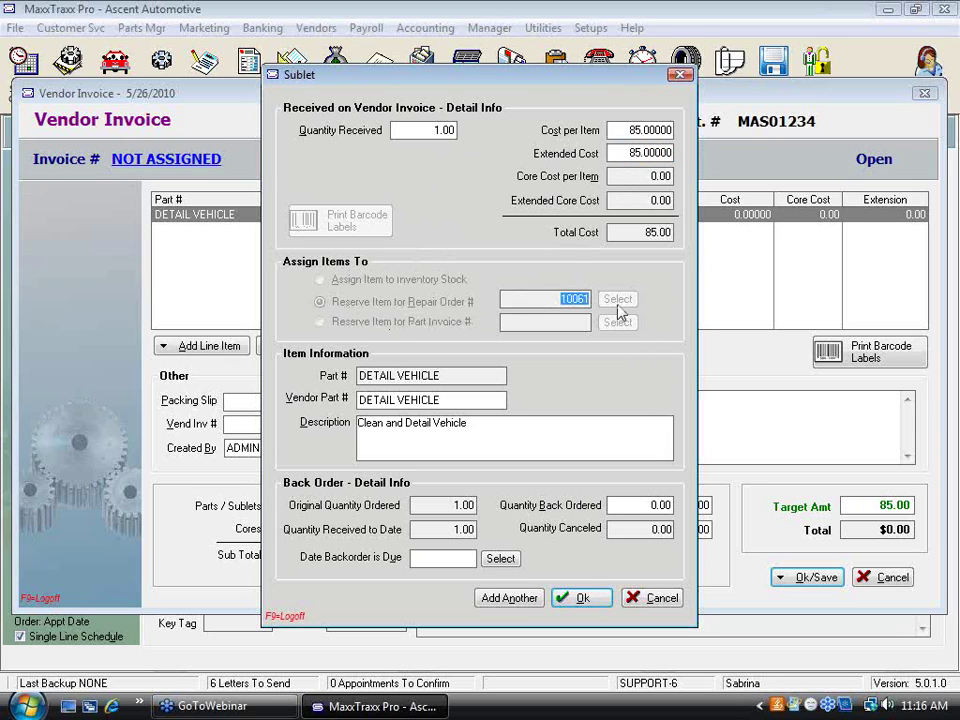
left_click(582, 598)
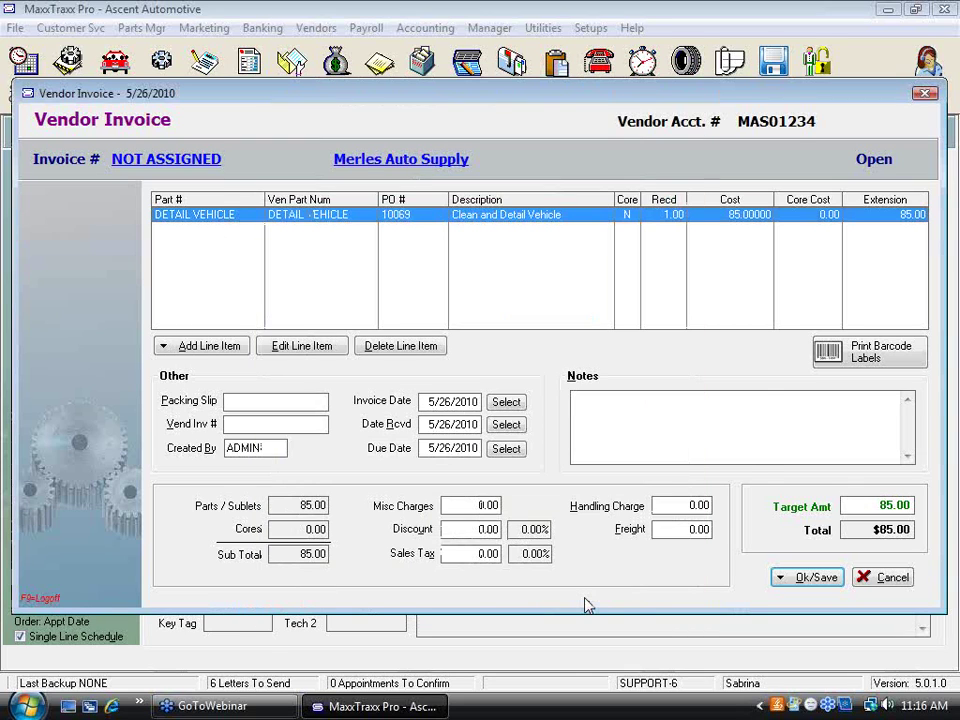
- Post the vendor invoice and update inventory, entering the vendor invoice number, and close the parts orders list
left_click(830, 578)
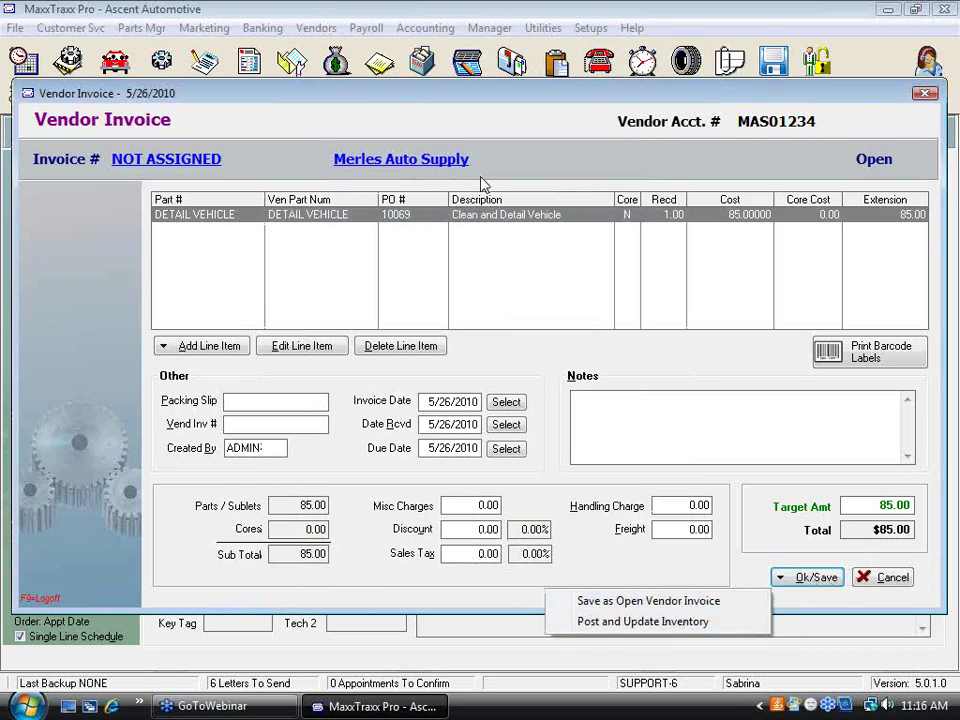
left_click(630, 622)
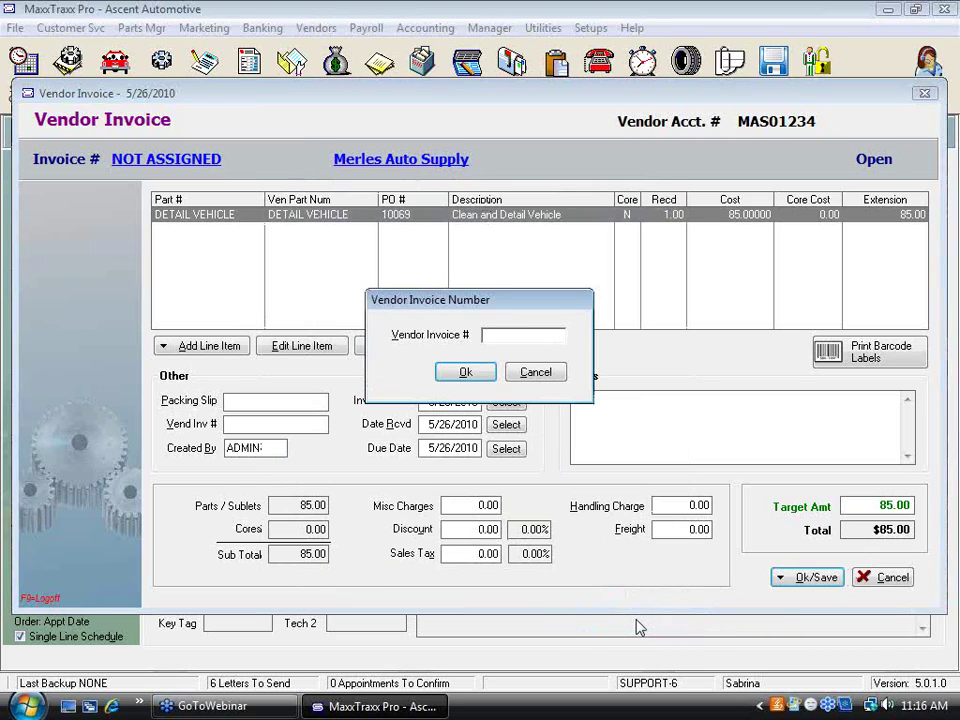
type("555555")
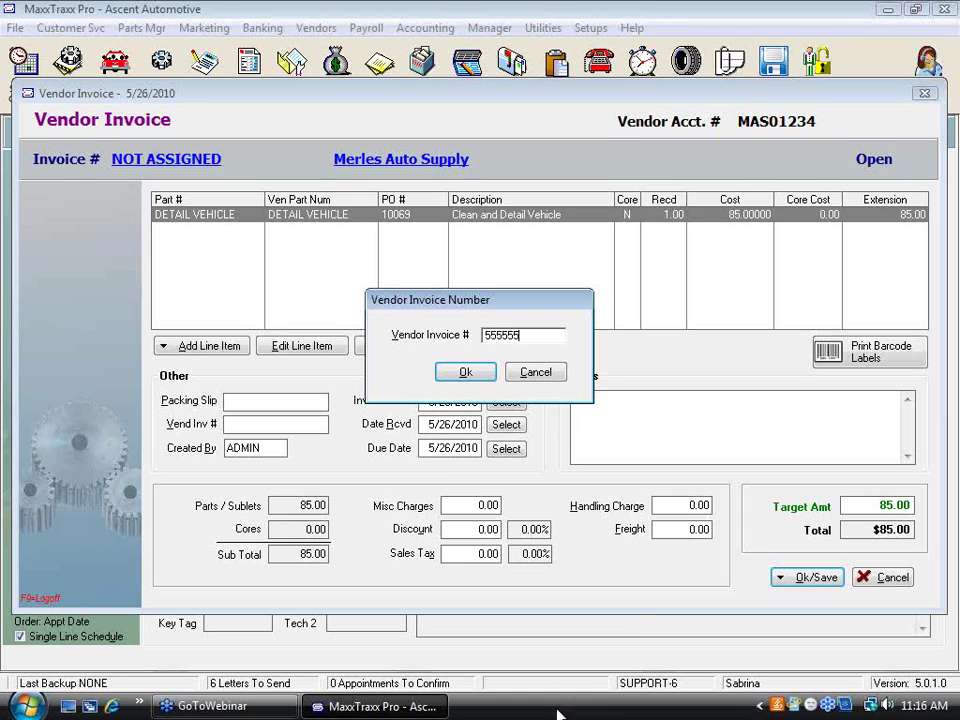
left_click(482, 372)
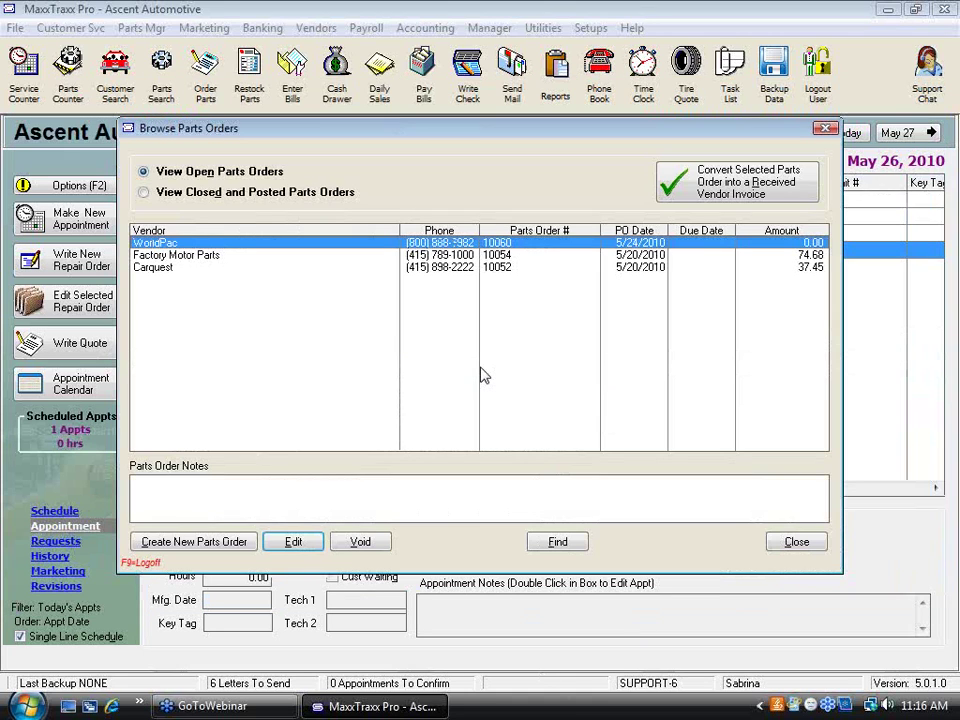
left_click(812, 543)
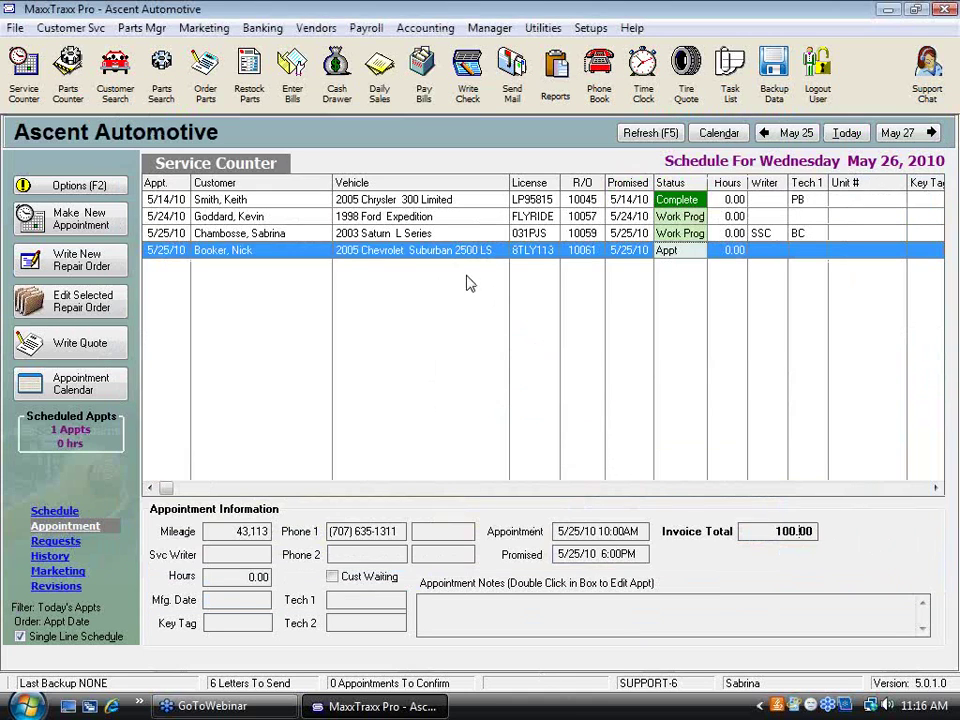
- Review the vendor and invoice cost of the DETAIL VEHICLE sublet on the 2005 Chevrolet Suburban's repair order, and save the order only
double_click(397, 256)
left_click(551, 459)
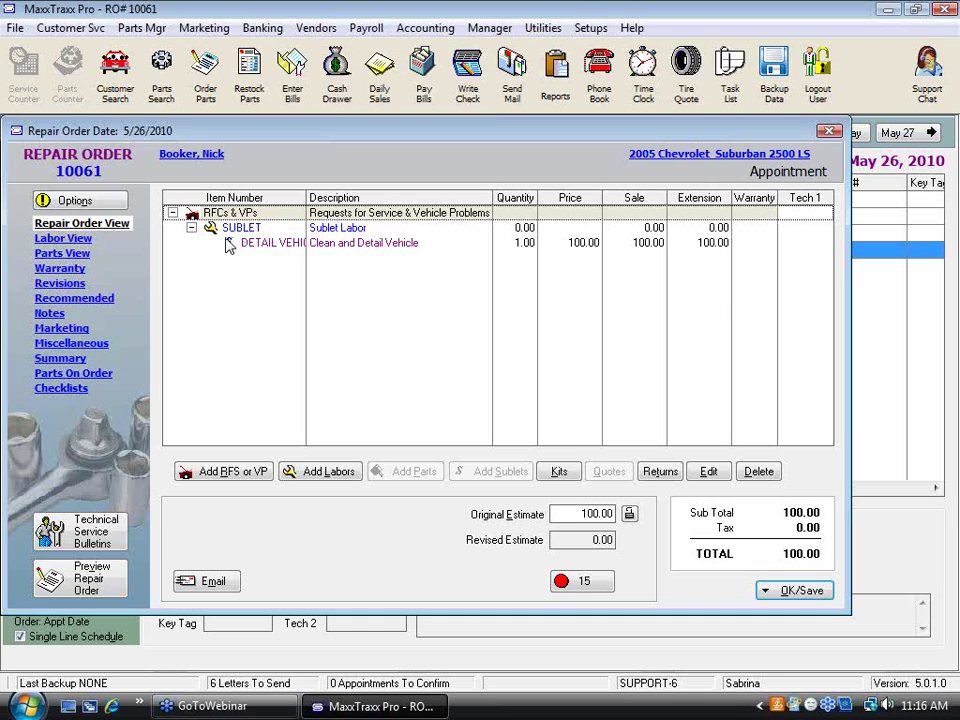
double_click(362, 250)
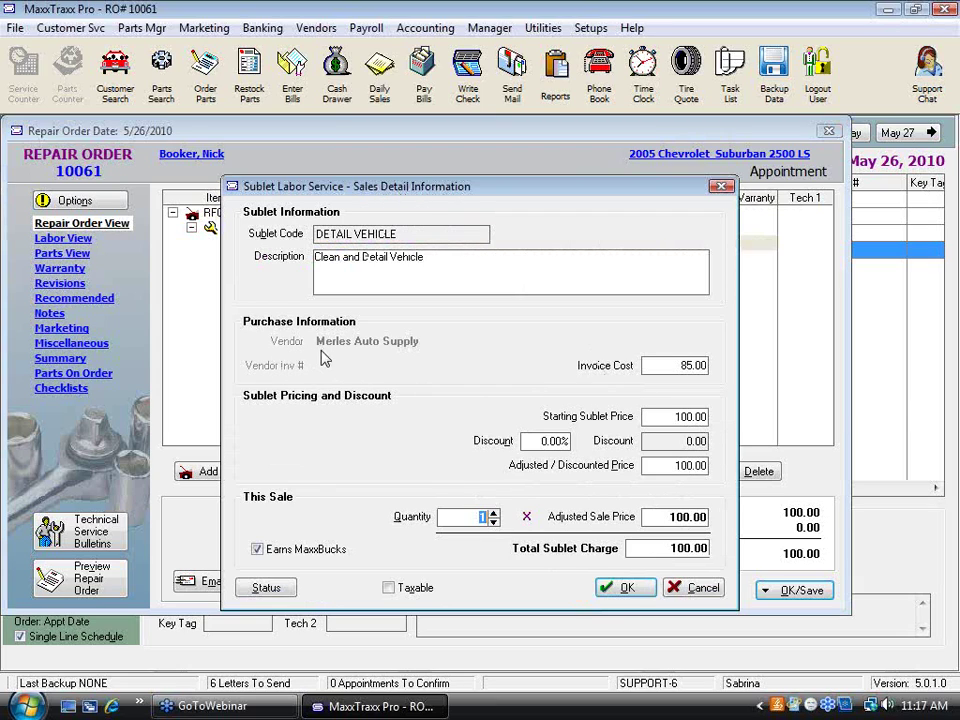
left_click(660, 365)
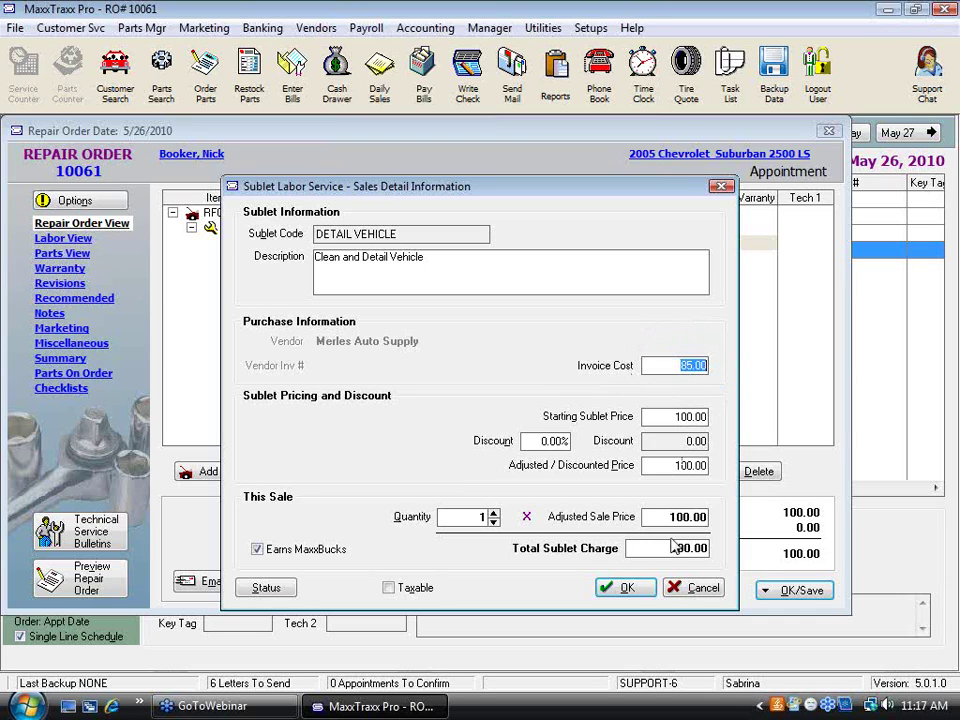
left_click(627, 590)
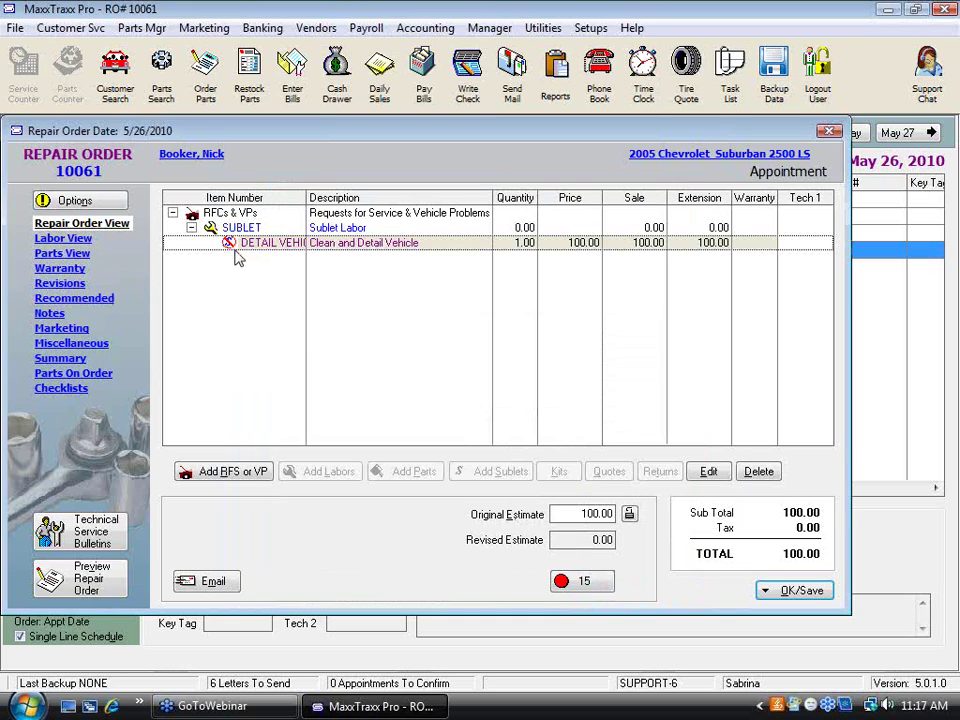
left_click(789, 601)
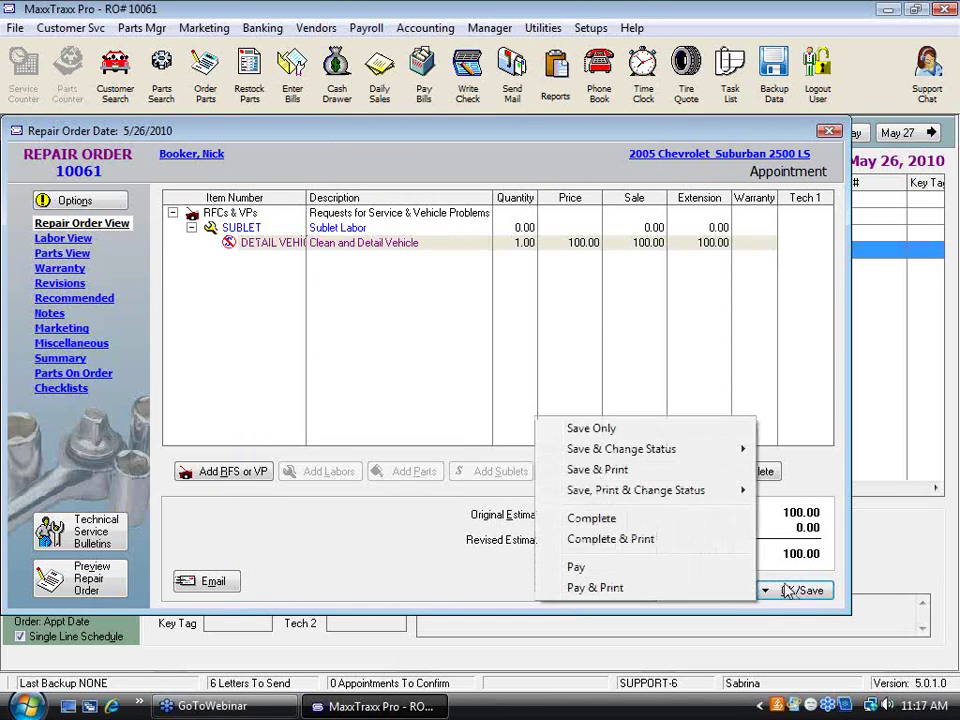
left_click(591, 428)
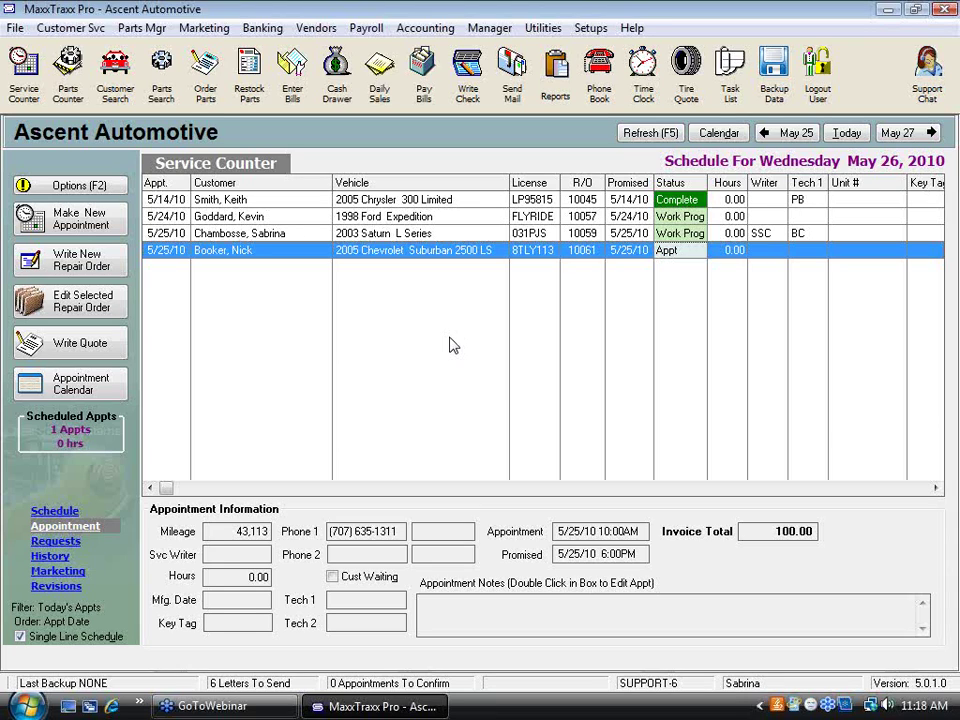
- Reopen the Suburban's repair order to check its sublet line, and save it without changing its status
double_click(437, 254)
left_click(551, 459)
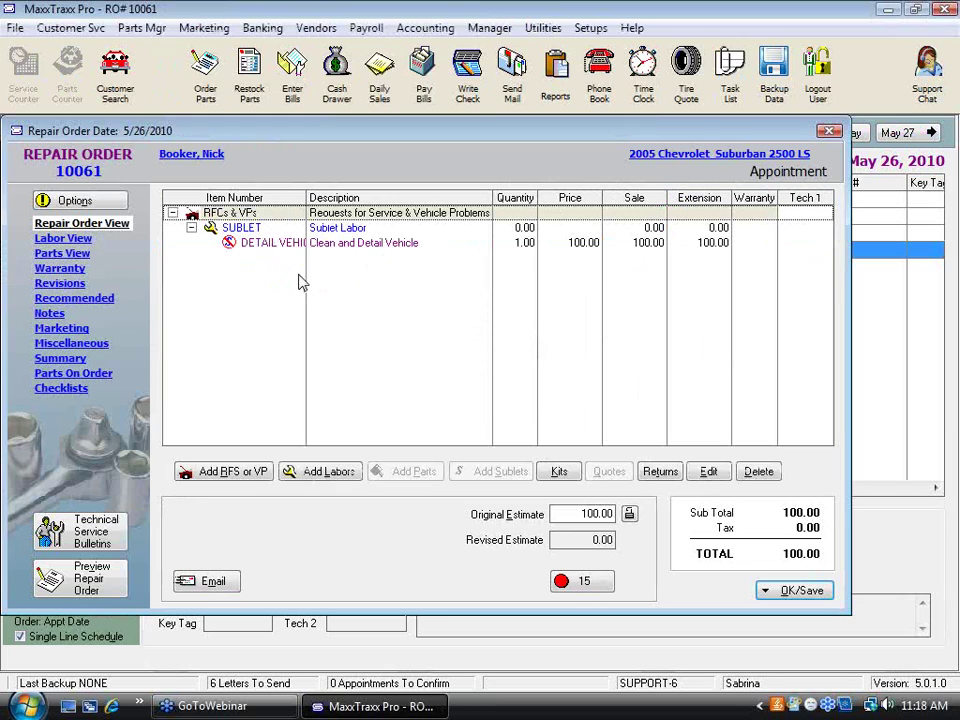
left_click(795, 590)
left_click(603, 426)
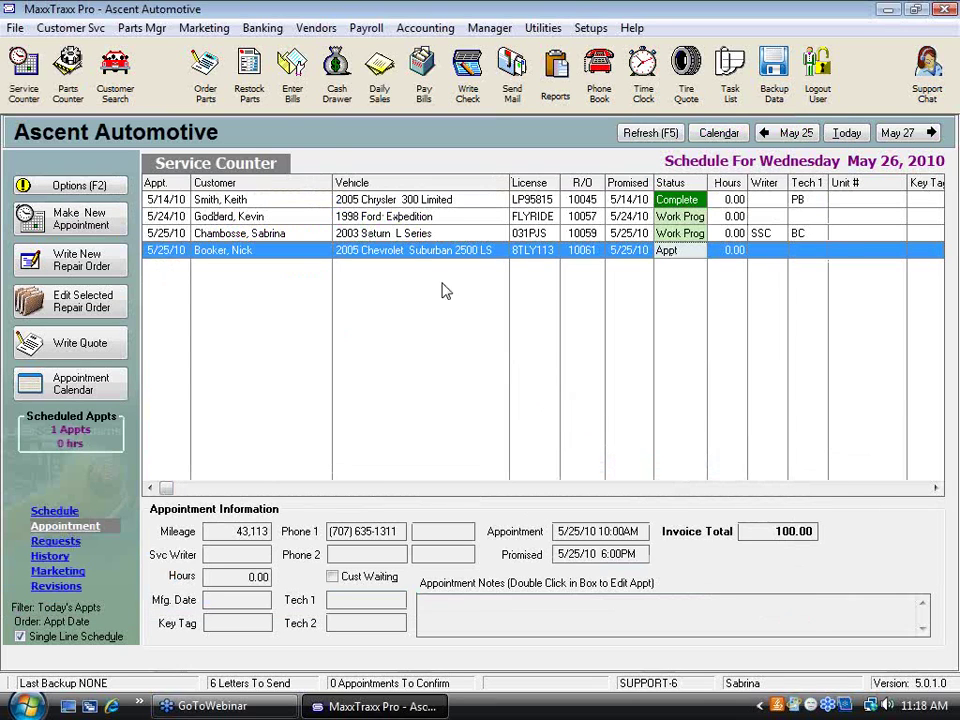
- Start a received vendor invoice for Merles Auto Supply with a target amount of 35.00
left_click(249, 88)
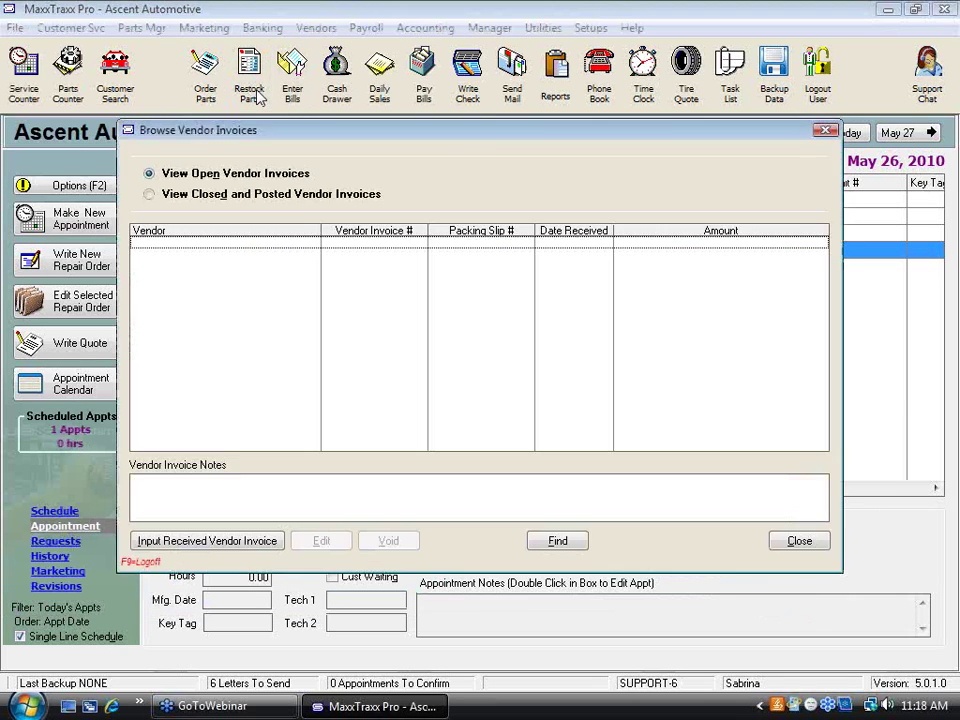
left_click(204, 544)
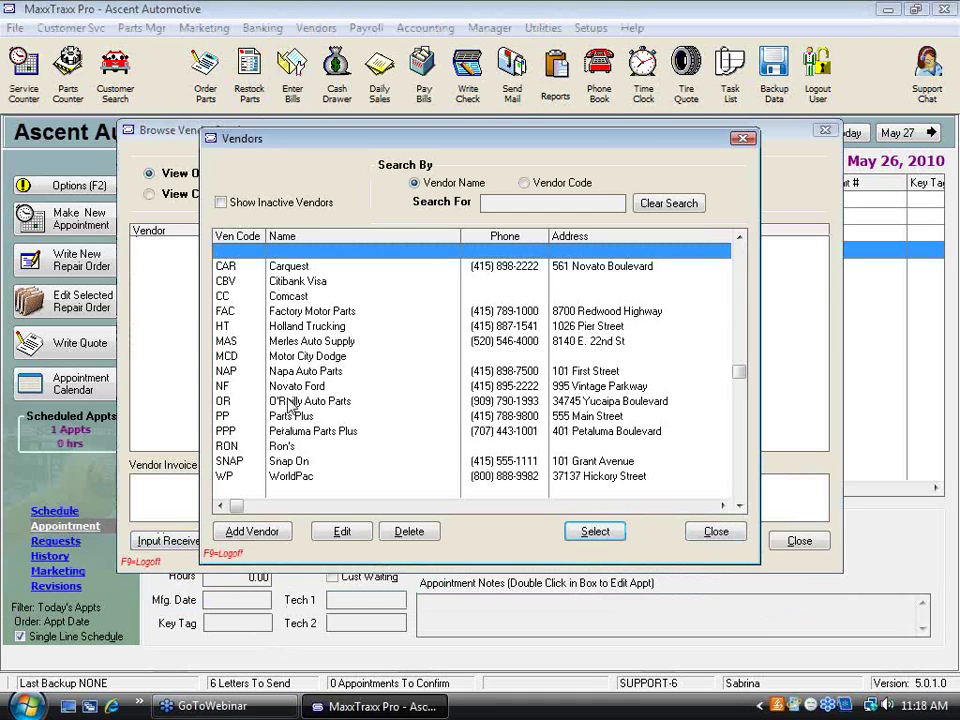
double_click(319, 341)
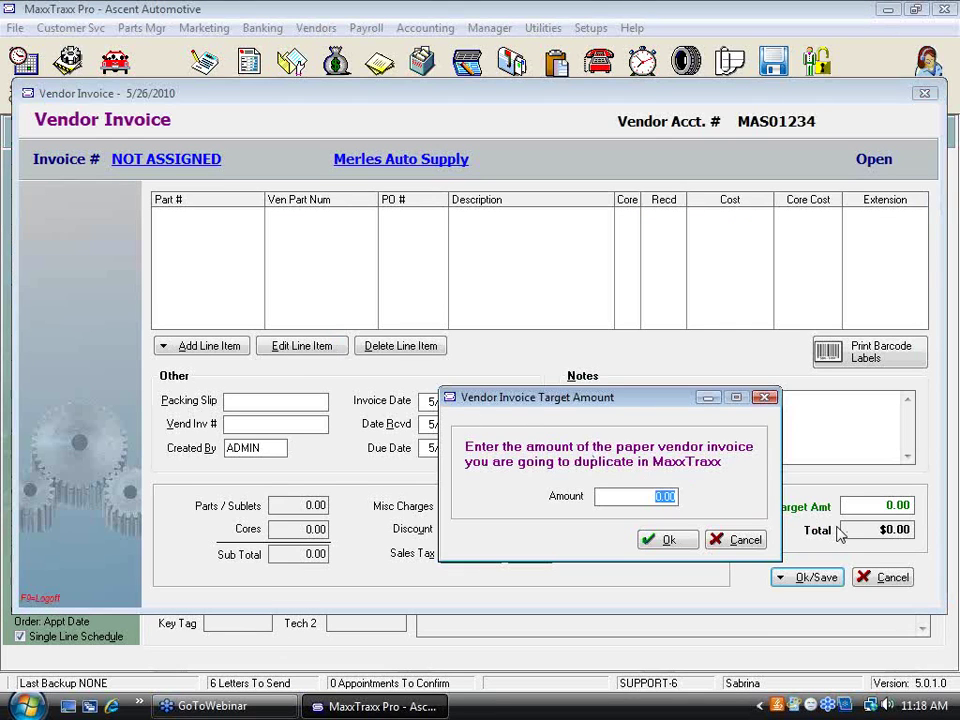
type("35")
left_click(686, 548)
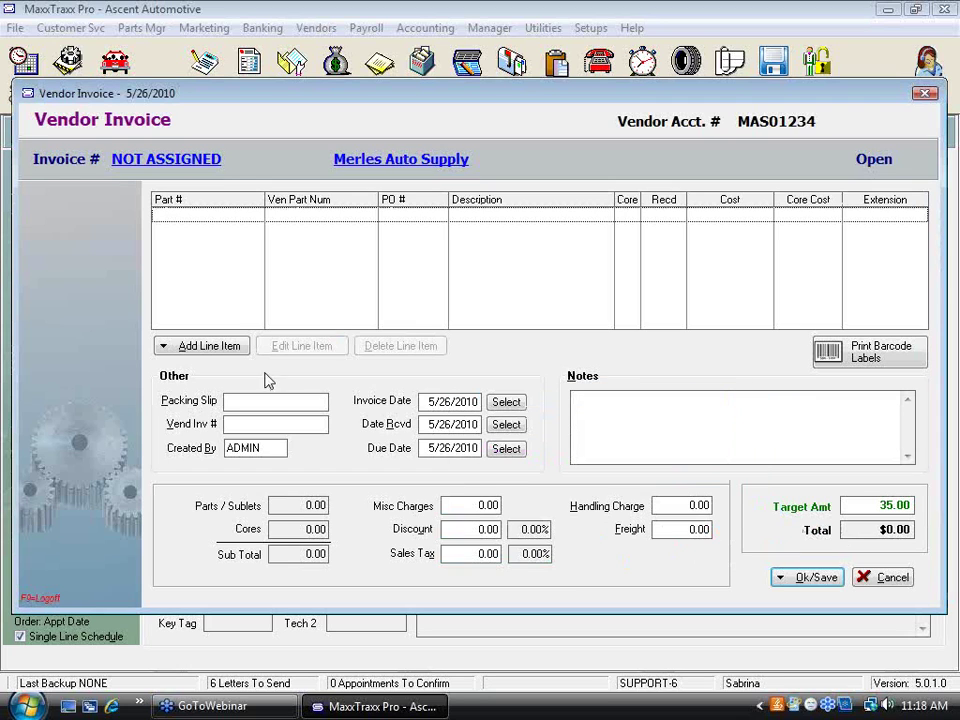
- Choose the FLYWHEEL RESURFACE sublet as an invoice line item and set its cost per item to 35
left_click(212, 347)
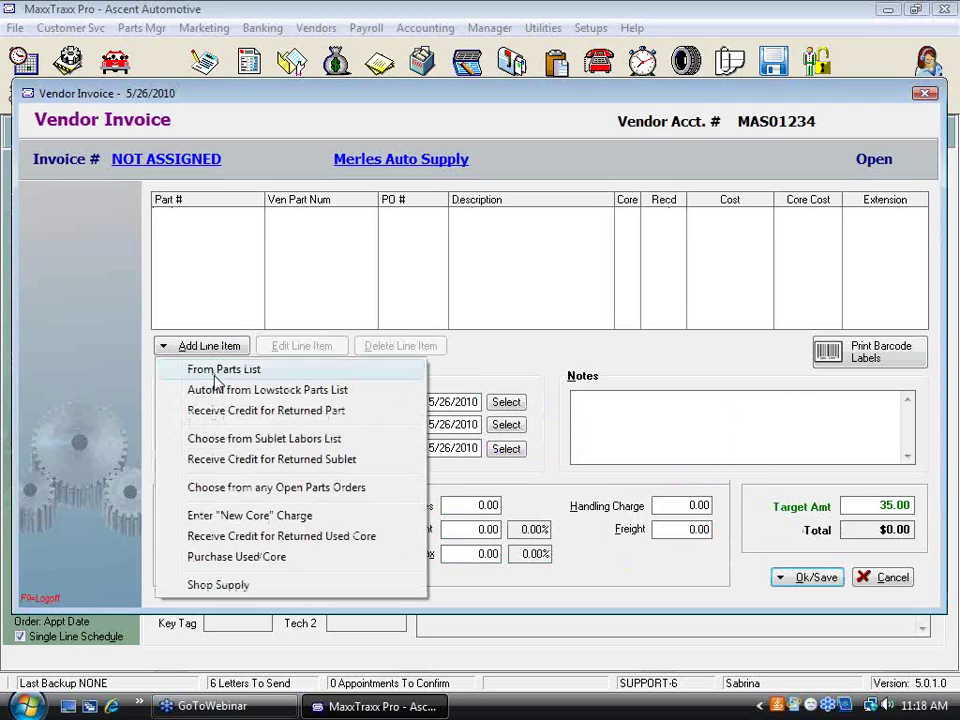
left_click(254, 444)
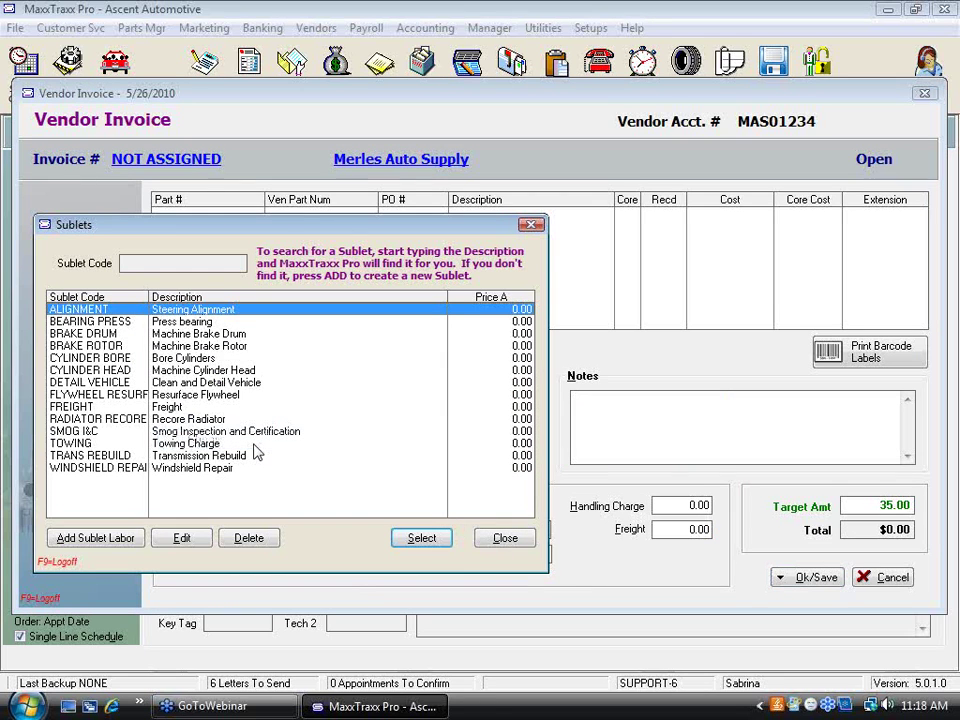
double_click(213, 395)
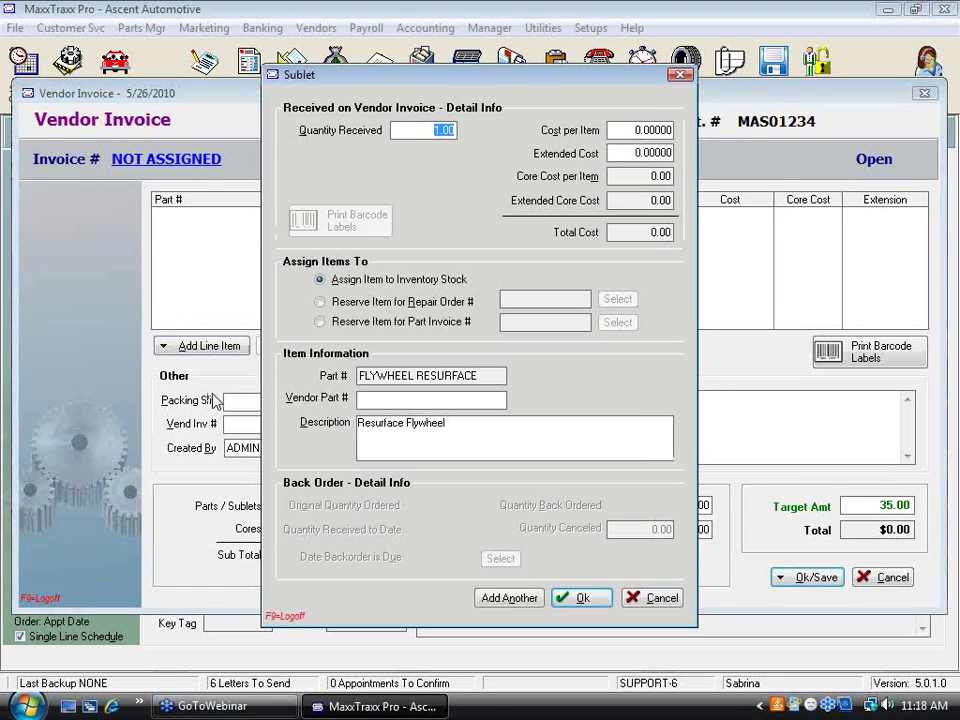
left_click(622, 130)
type("35")
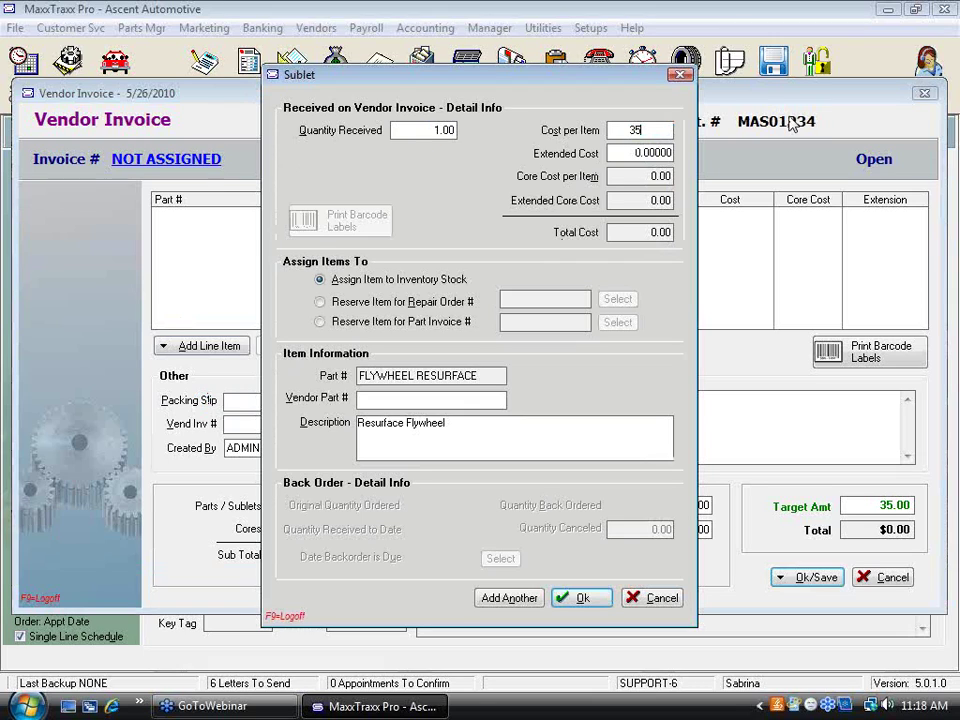
key("Tab")
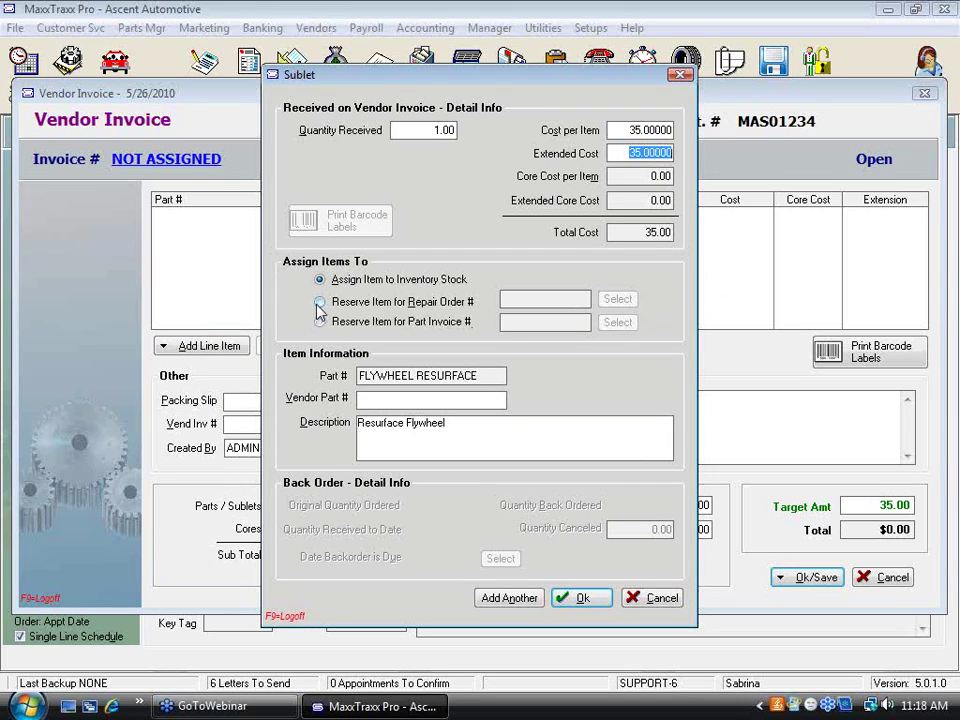
- Try to accept the sublet as inventory stock, and choose to go back and assign it to a repair order or part invoice
left_click(583, 598)
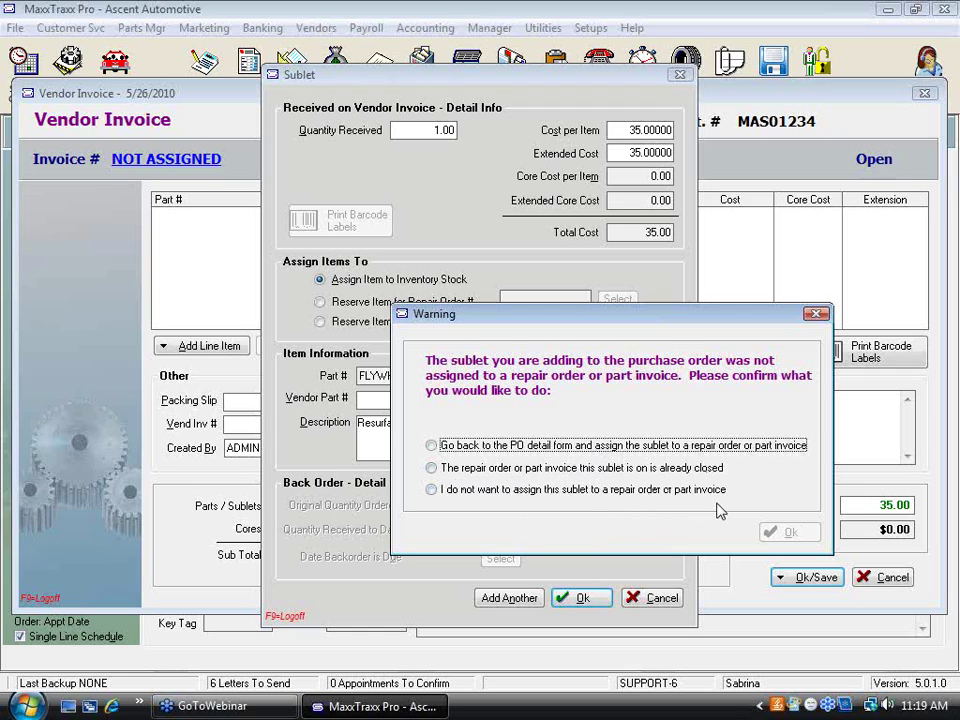
left_click(431, 446)
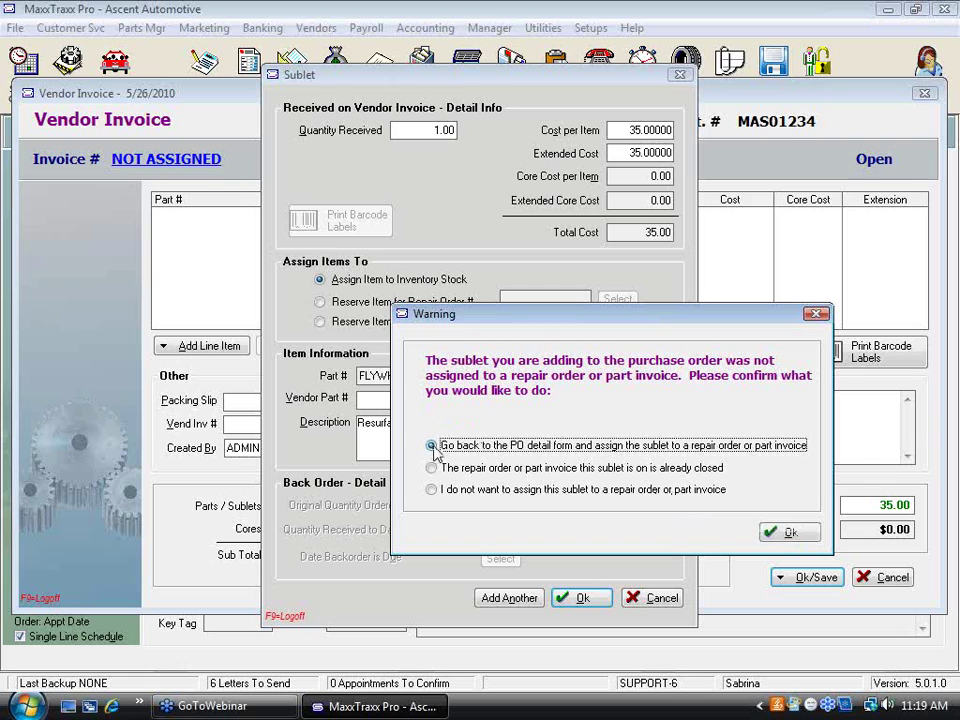
left_click(788, 531)
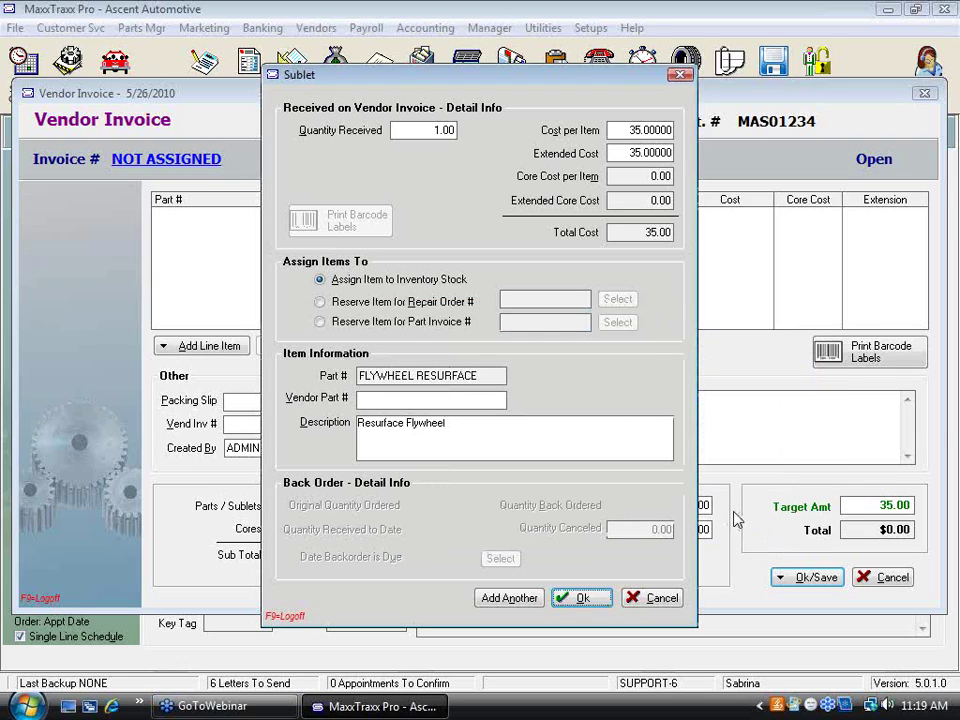
- Reserve the FLYWHEEL RESURFACE sublet for the 2005 Chevrolet Suburban's repair order and accept it as a line on the vendor invoice
left_click(320, 302)
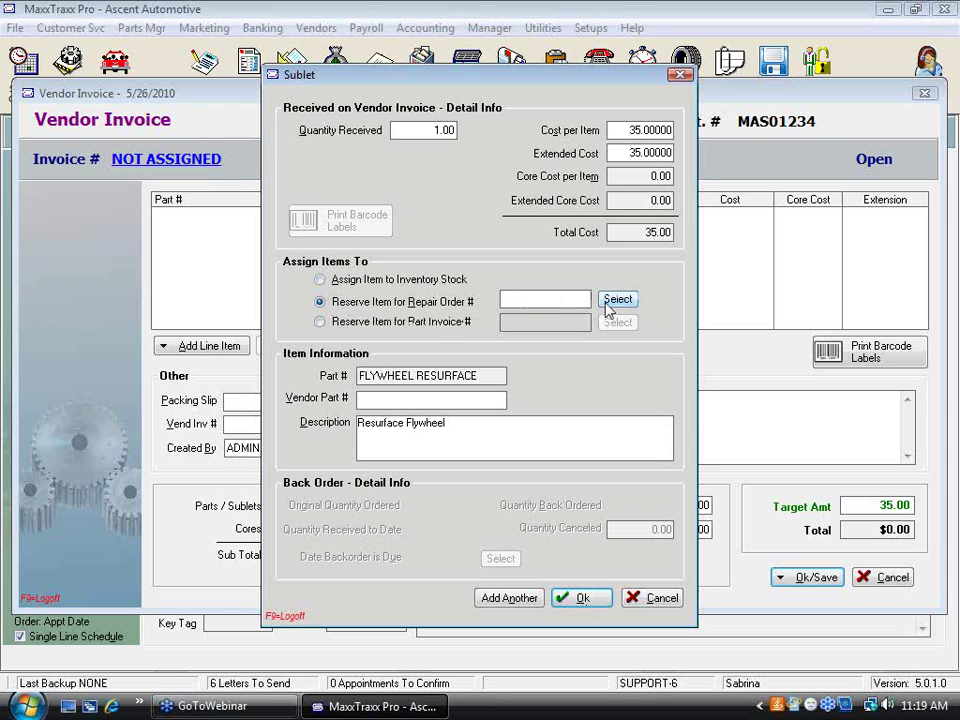
left_click(621, 301)
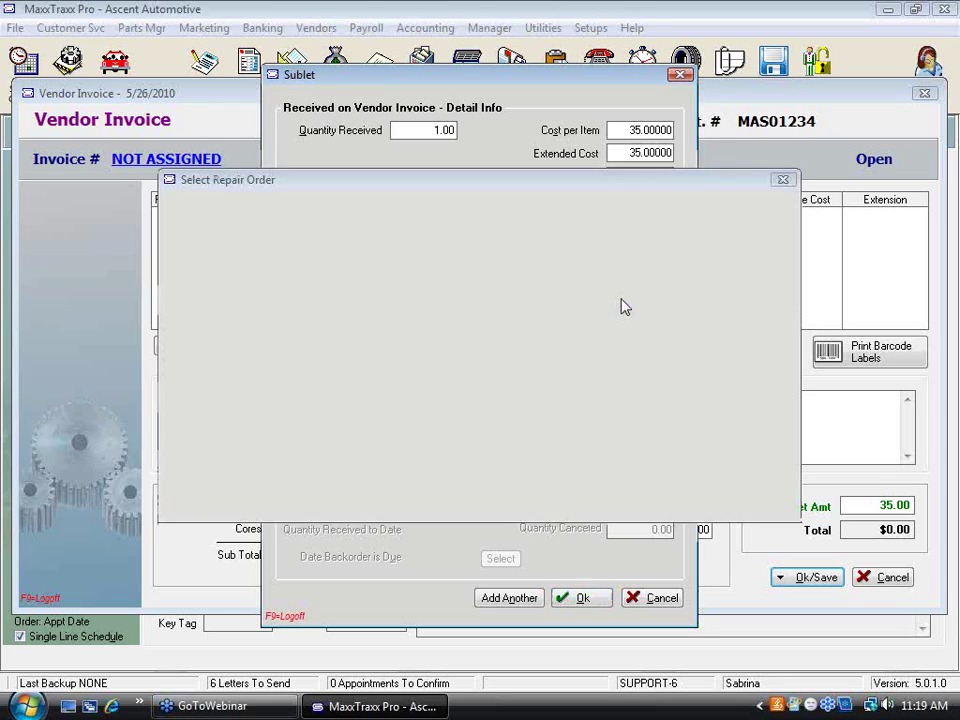
left_click(636, 298)
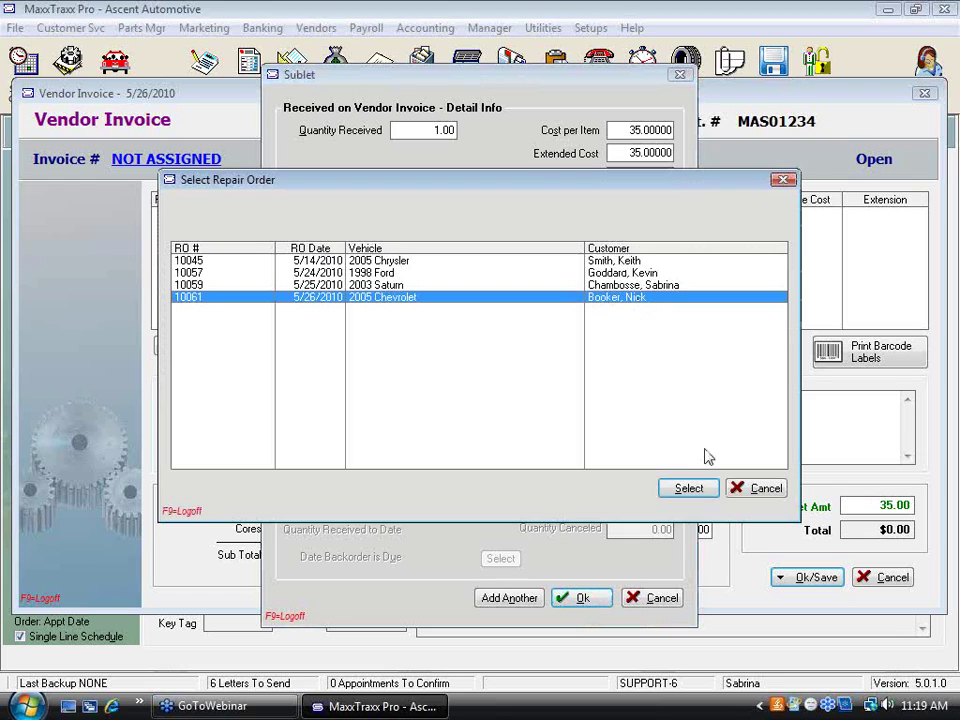
left_click(686, 488)
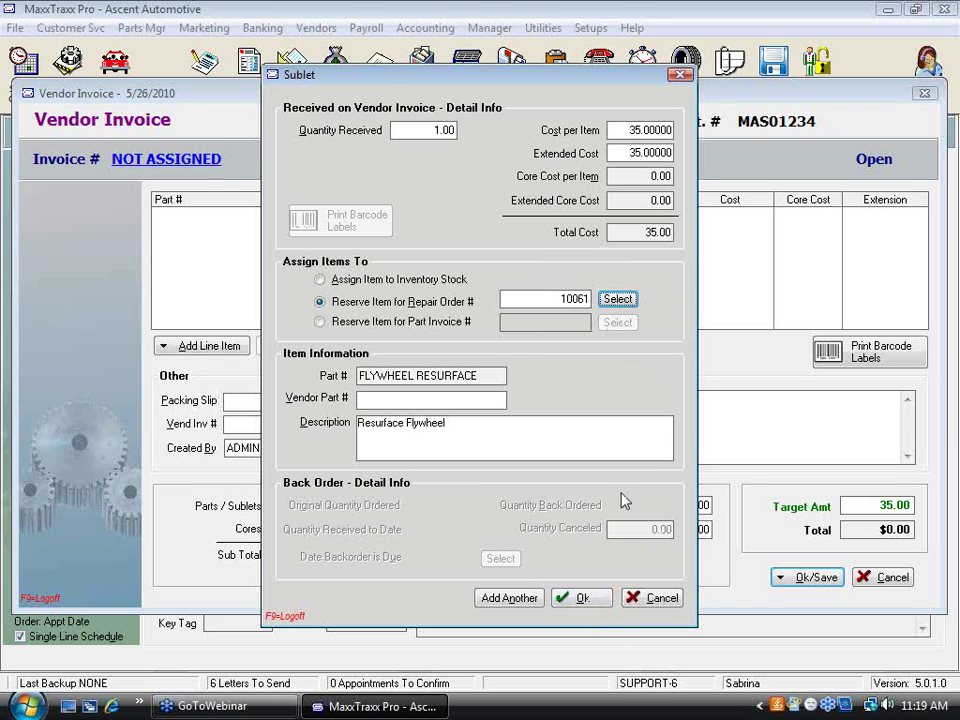
left_click(580, 597)
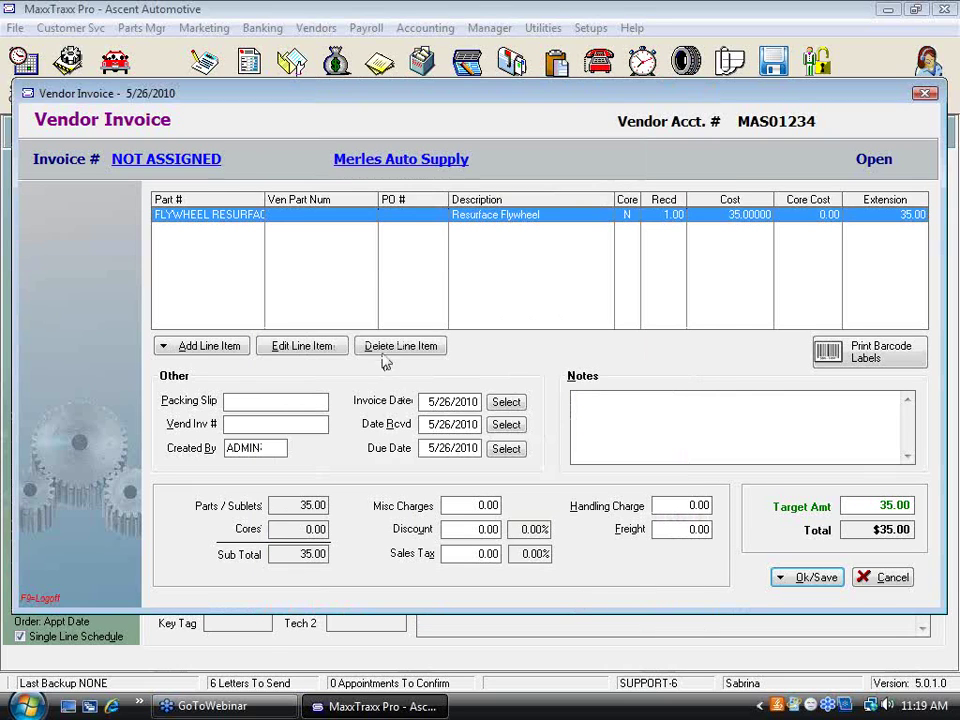
- Save the Merles Auto Supply invoice under vendor invoice number 555551 and dismiss the additional parts notice without printing the list
left_click(829, 587)
left_click(750, 617)
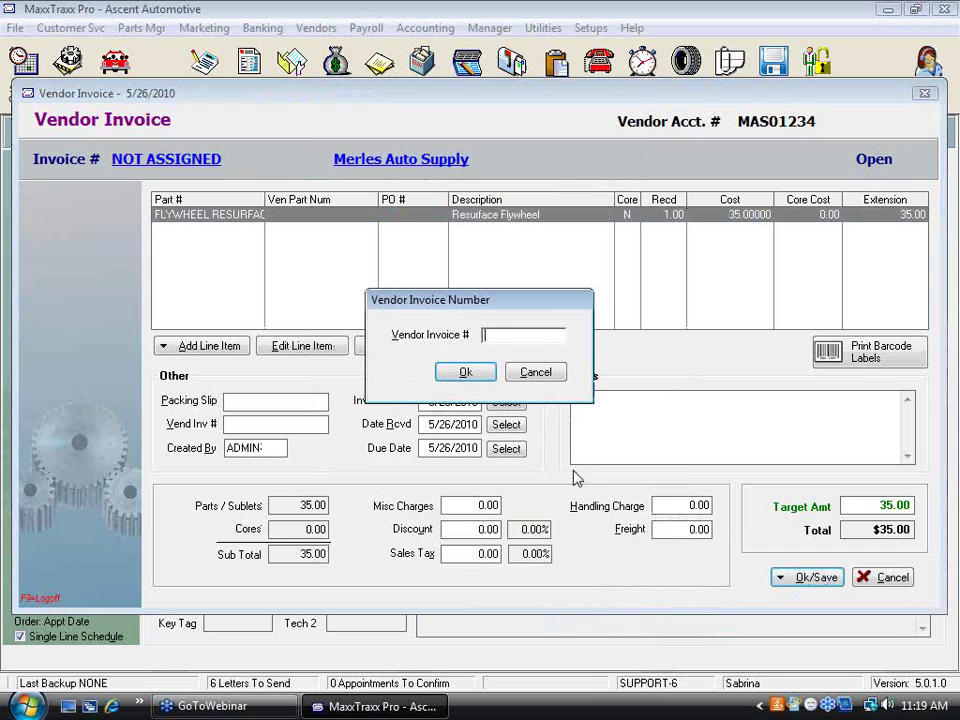
type("555551")
left_click(480, 373)
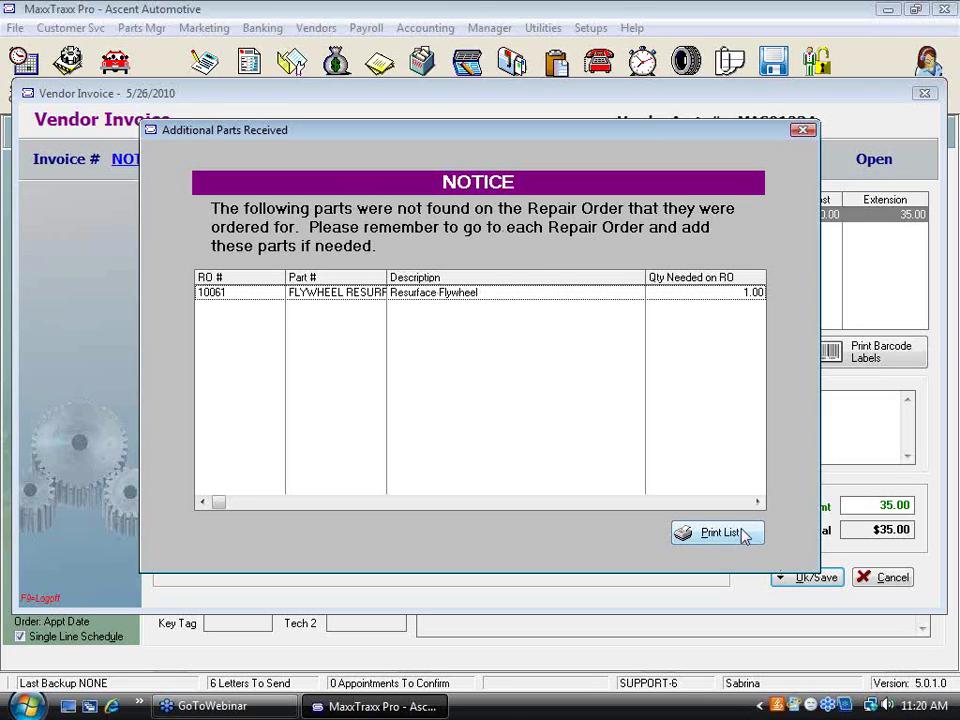
left_click(807, 131)
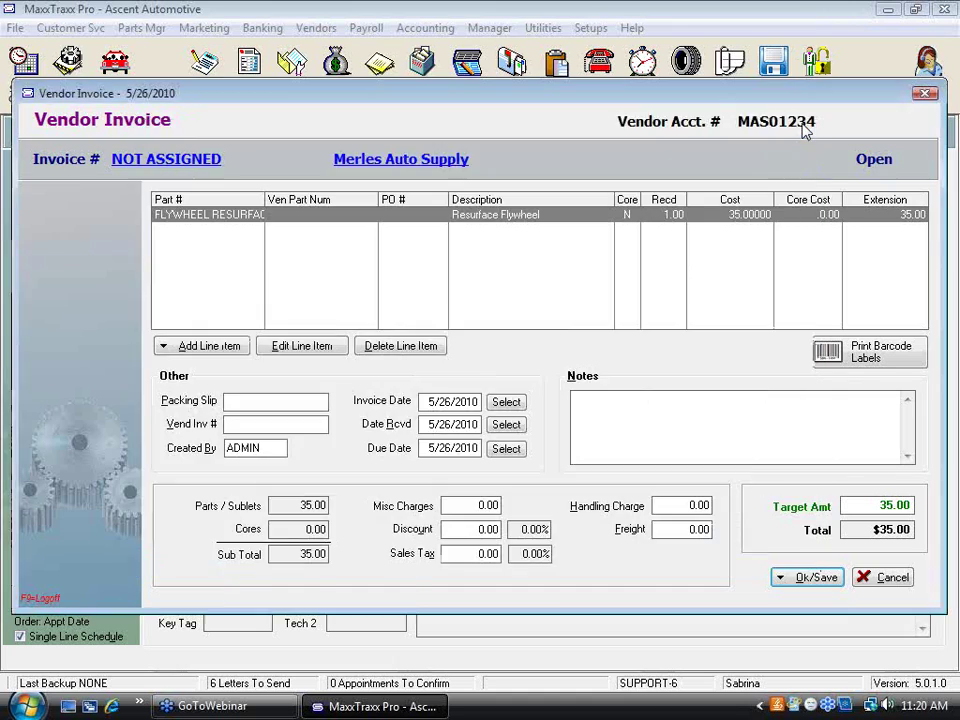
left_click(822, 130)
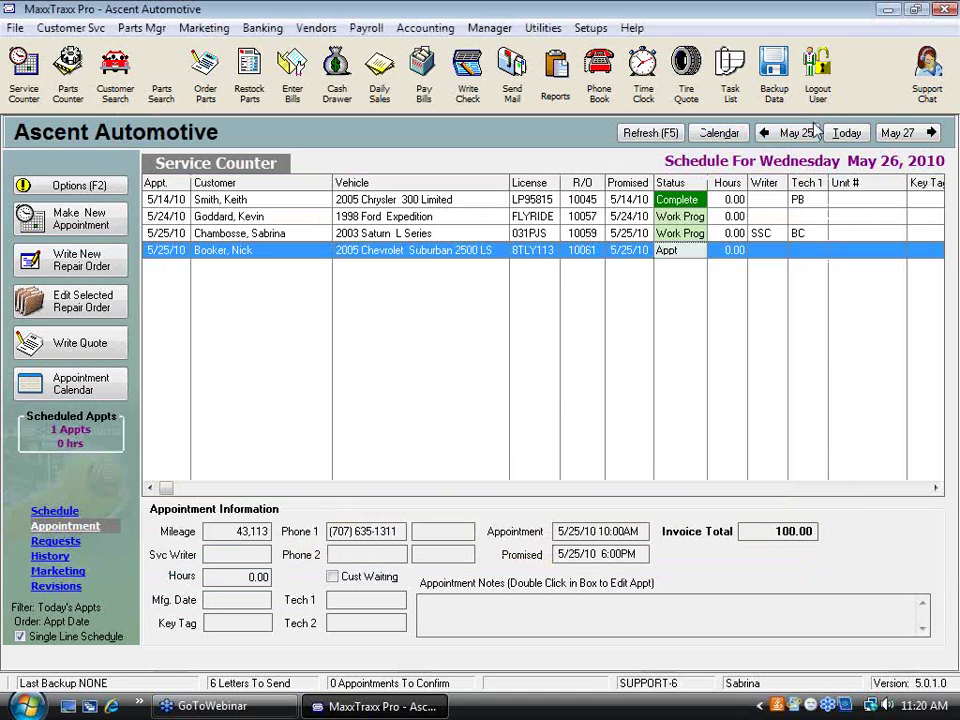
- Reopen the Suburban's repair order, accepting its notices without entering anything, and select its Sublet Labor line
double_click(428, 258)
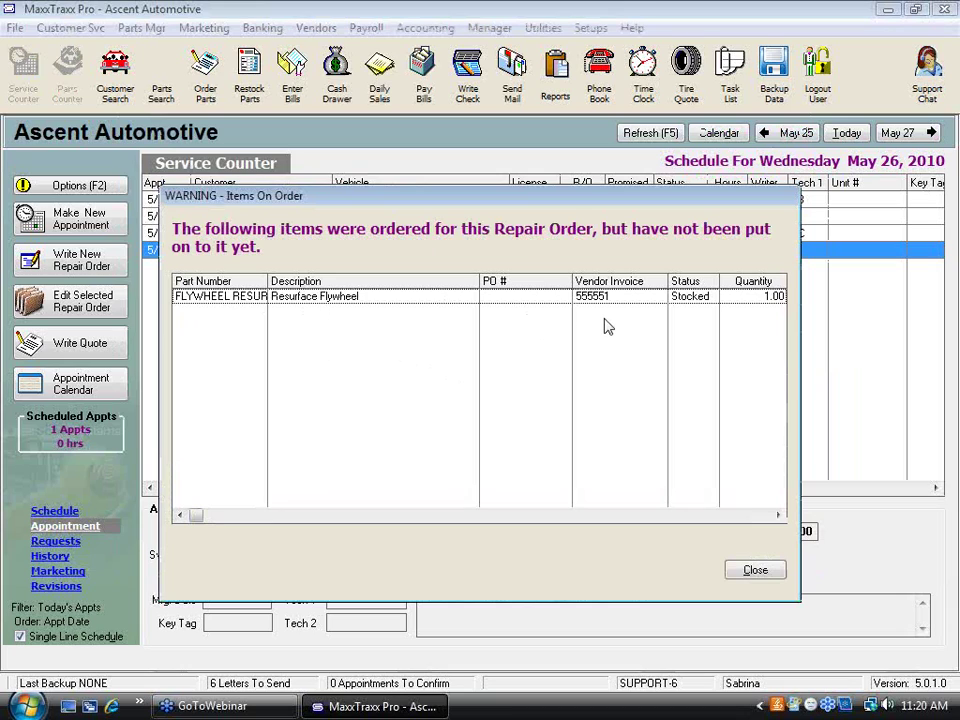
left_click(760, 571)
left_click(553, 460)
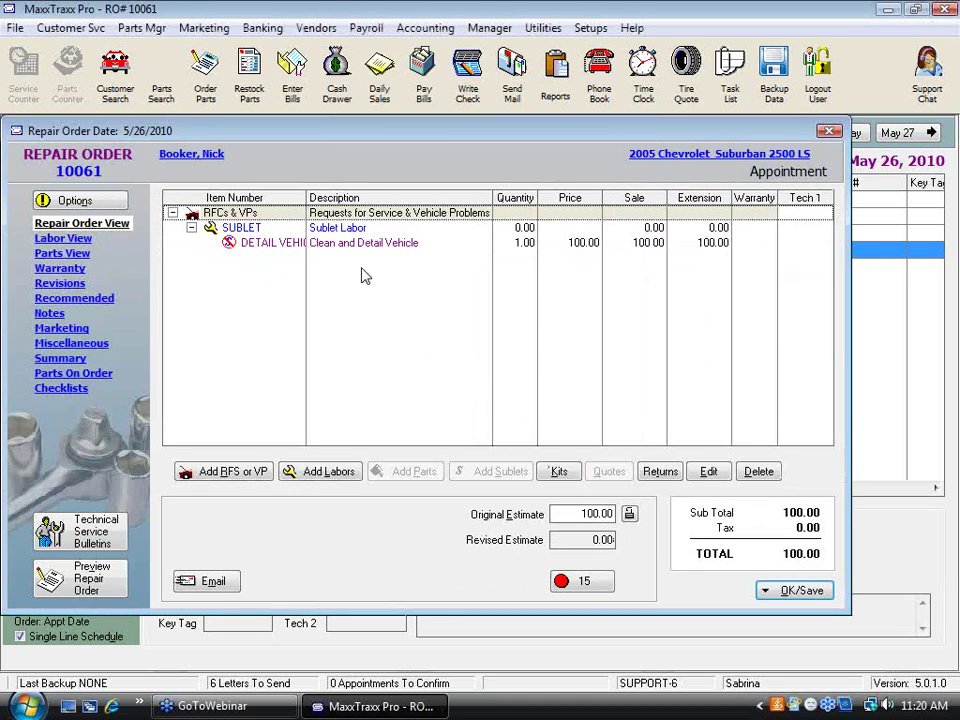
left_click(342, 229)
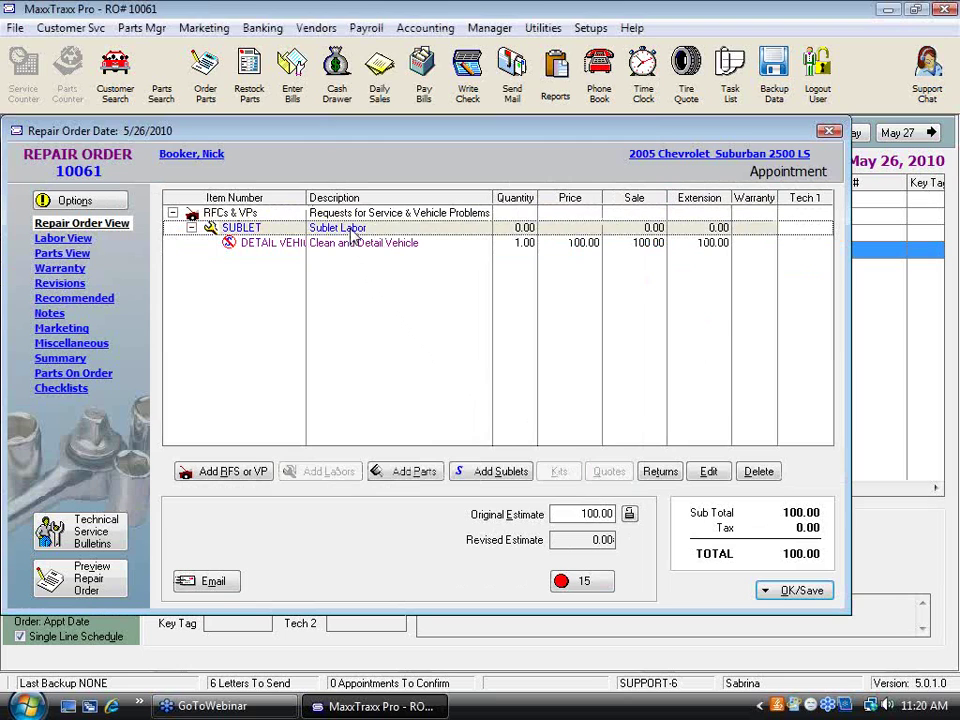
left_click(508, 472)
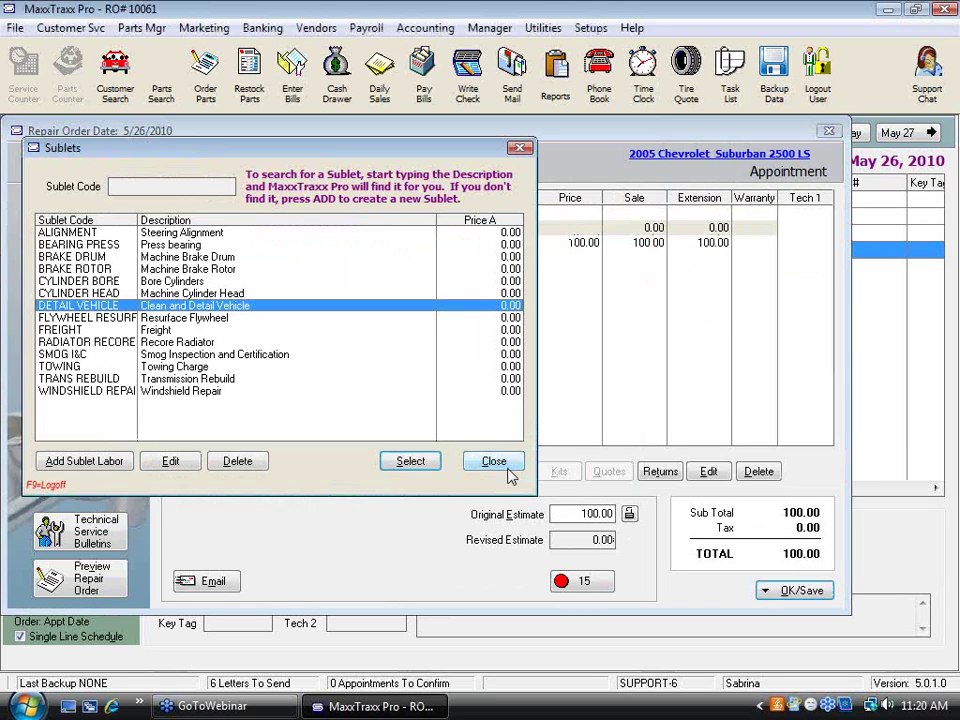
left_click(117, 318)
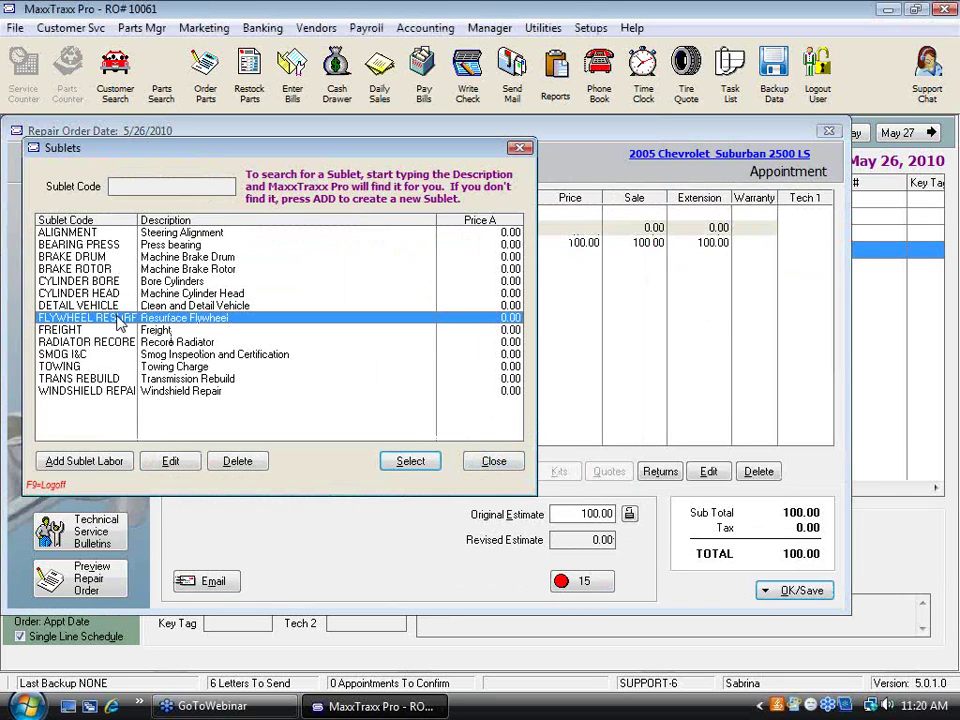
left_click(494, 462)
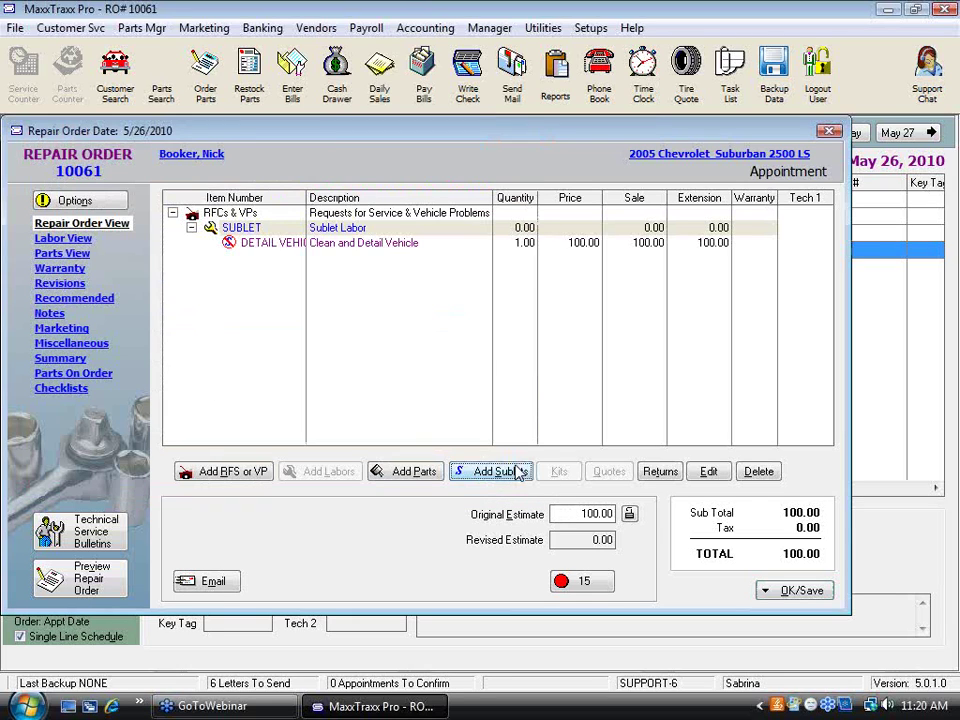
- Check the repair order's parts on order, and add the FLYWHEEL RESURFACE item from there under the Sublet Labor line
left_click(97, 373)
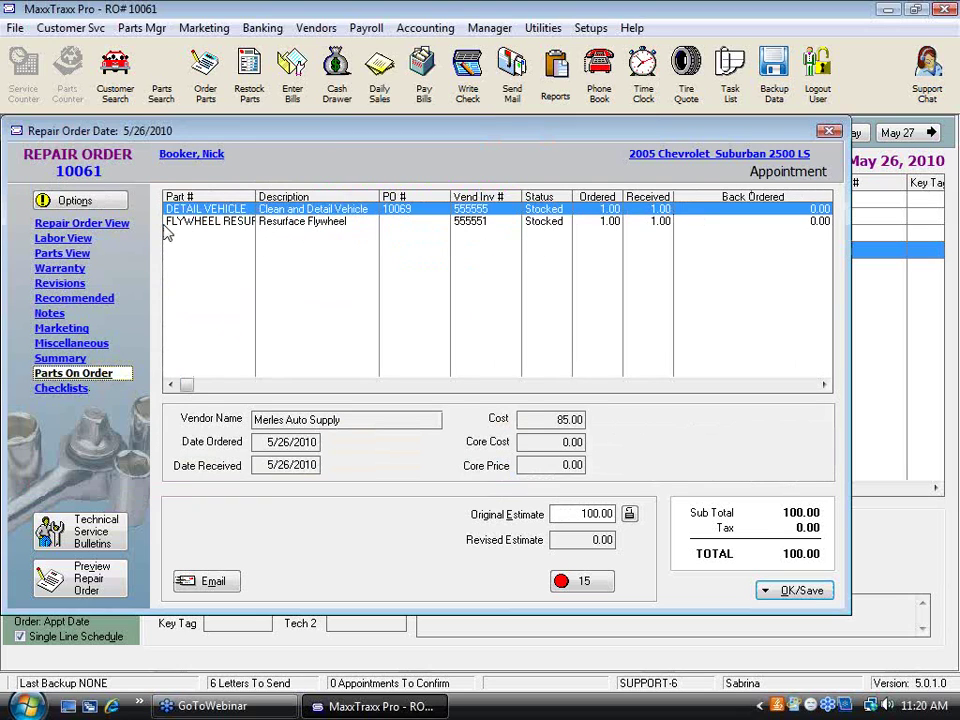
left_click(80, 223)
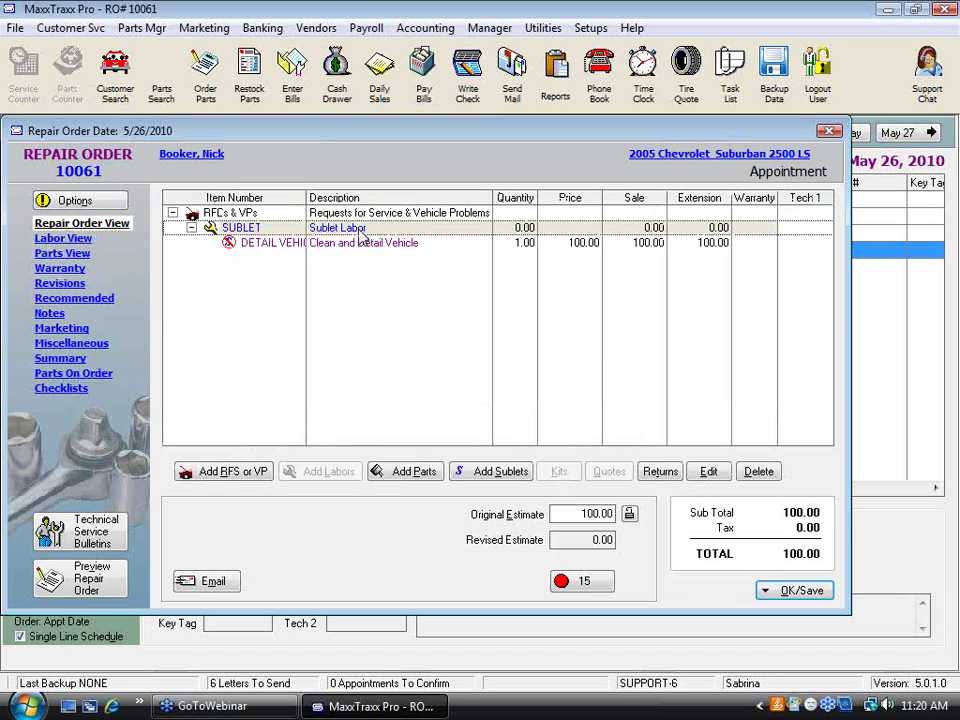
left_click(416, 474)
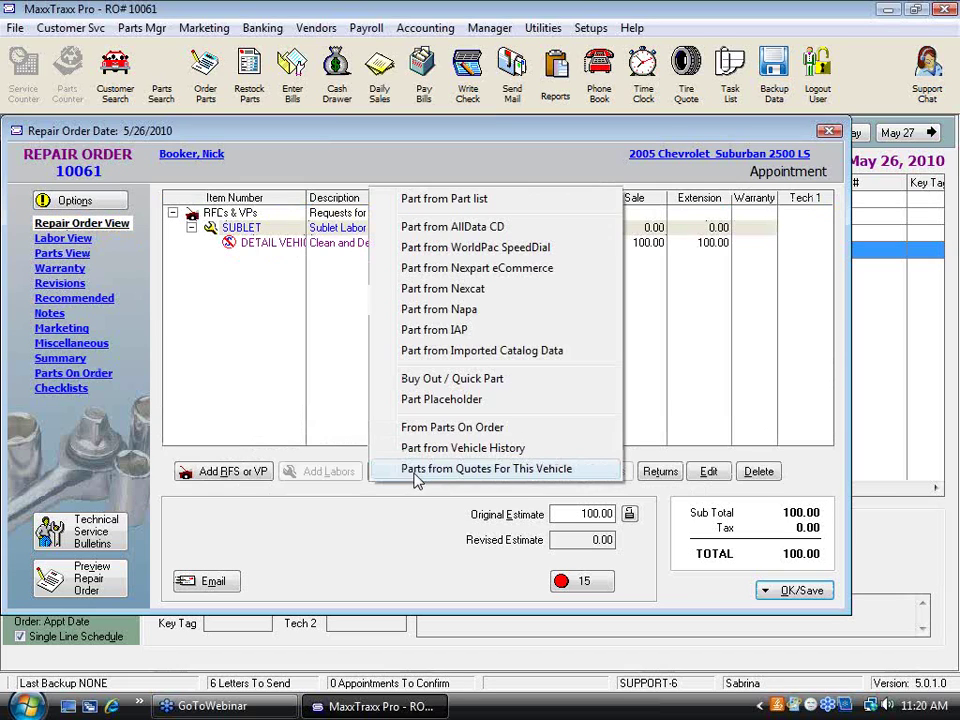
left_click(518, 429)
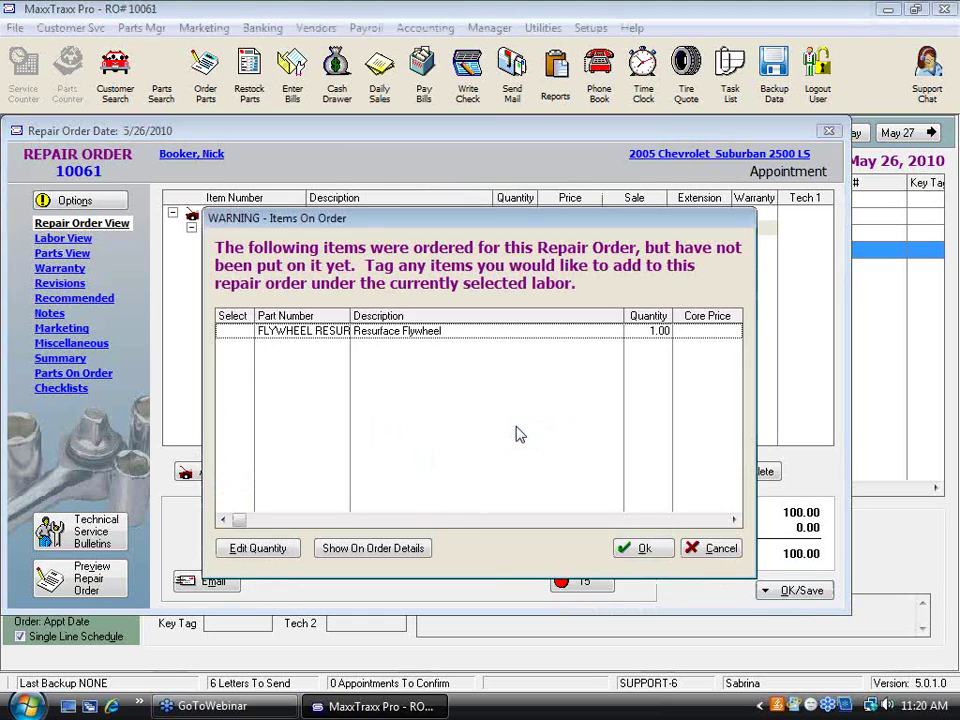
left_click(235, 335)
left_click(234, 336)
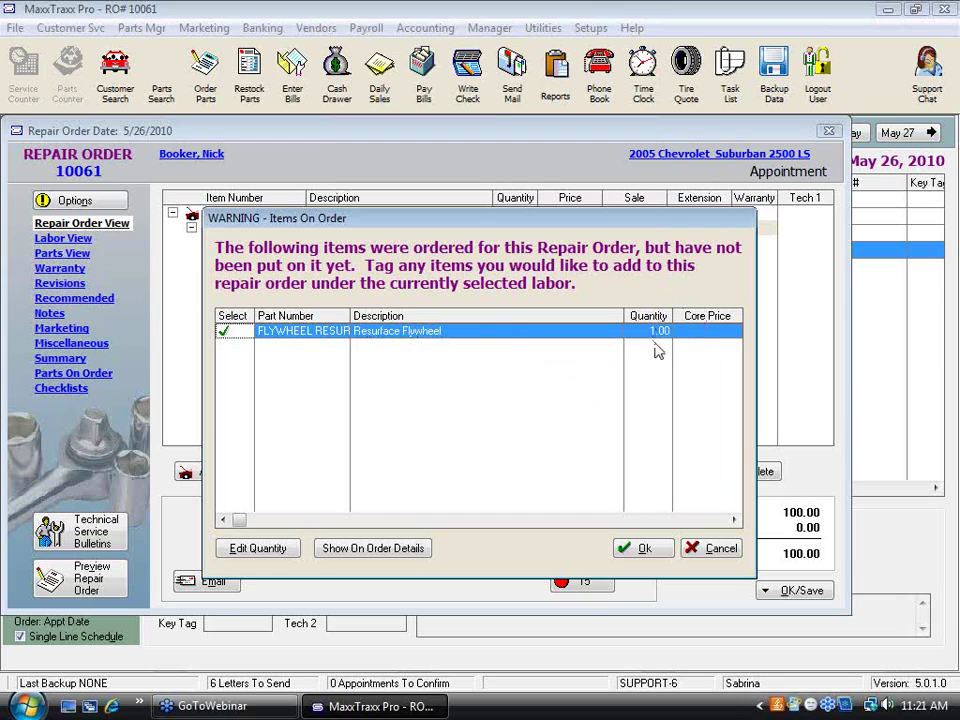
left_click(658, 550)
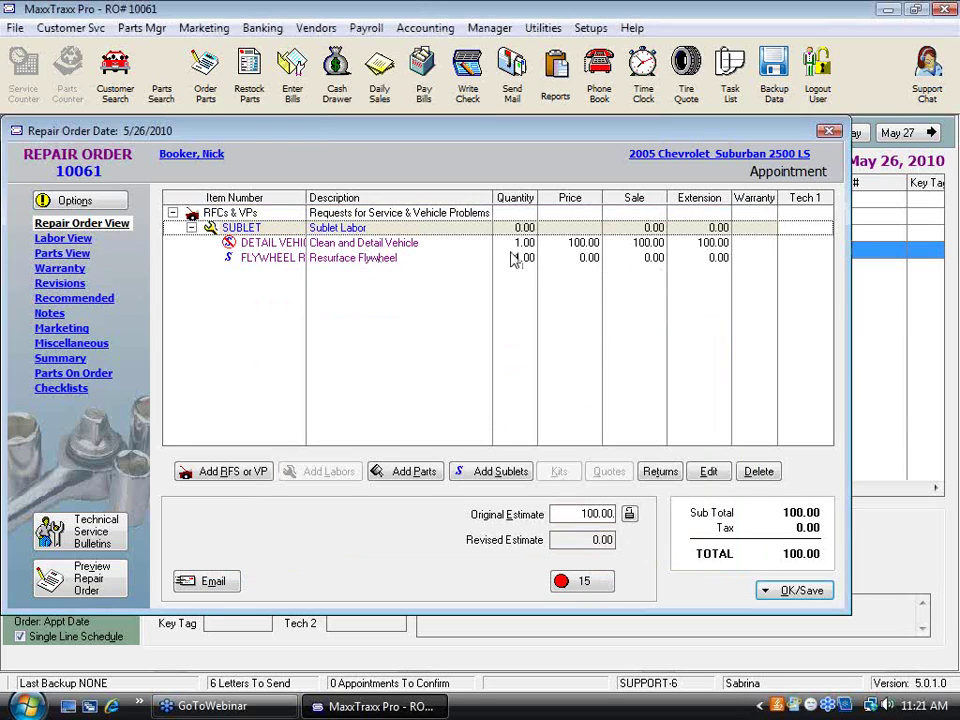
- Set the Resurface Flywheel sublet's starting price to 45 and save the repair order without changing its status
double_click(393, 266)
left_click_drag(653, 365, 760, 368)
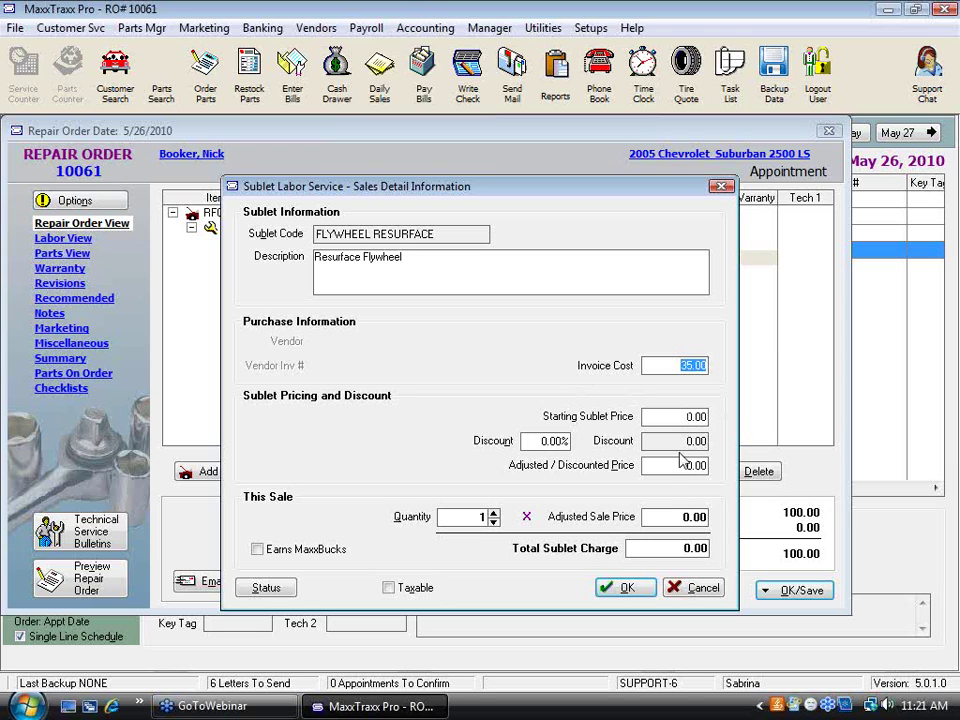
key("Tab")
type("45")
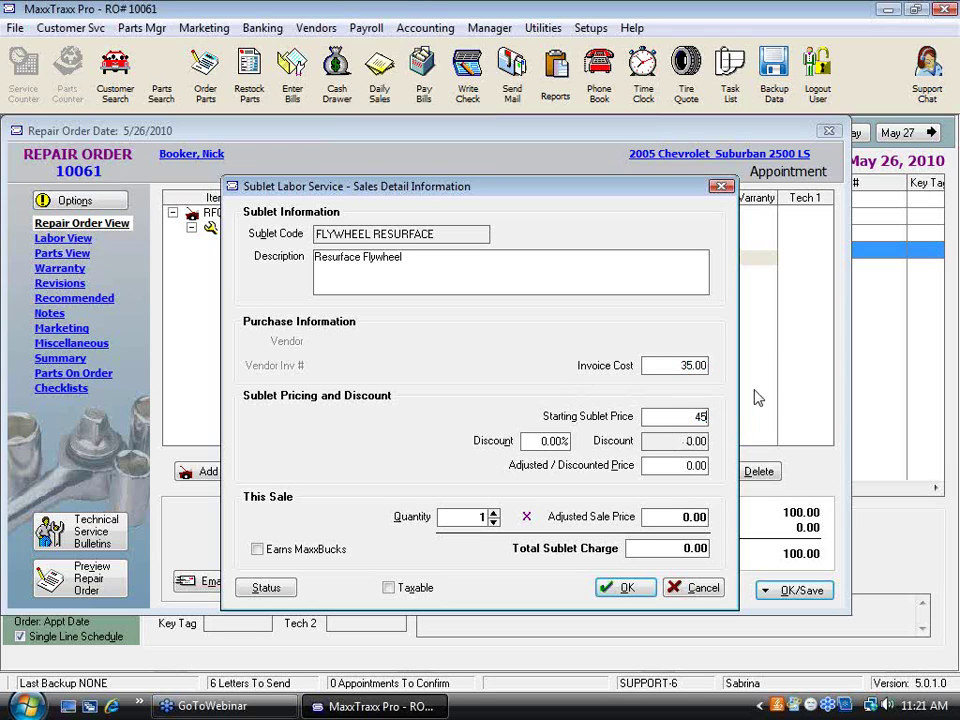
key("Tab")
left_click(648, 590)
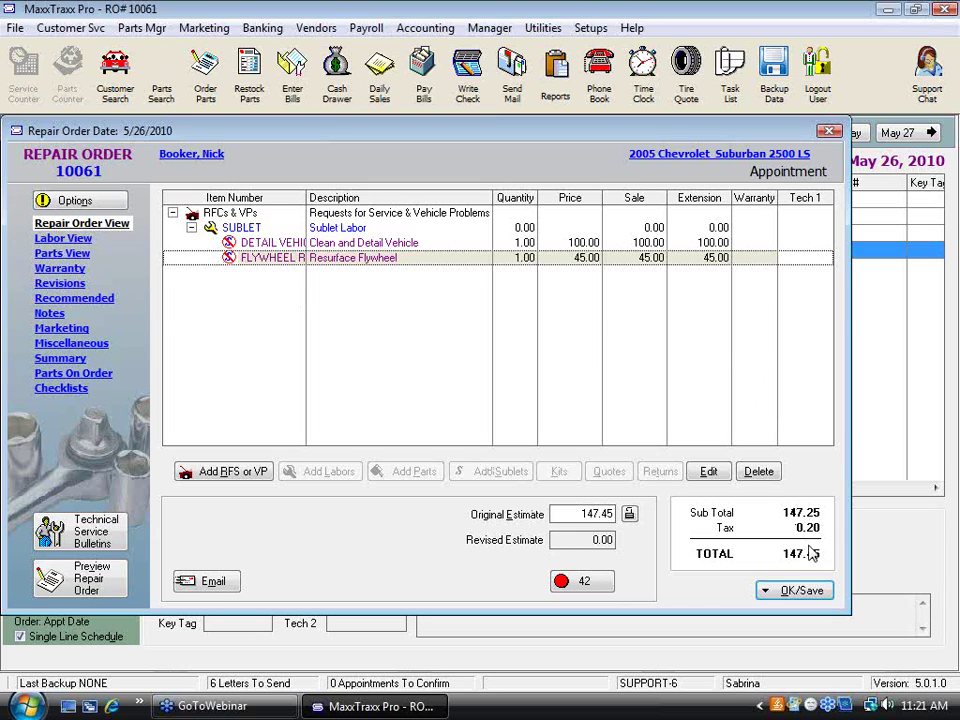
left_click(802, 590)
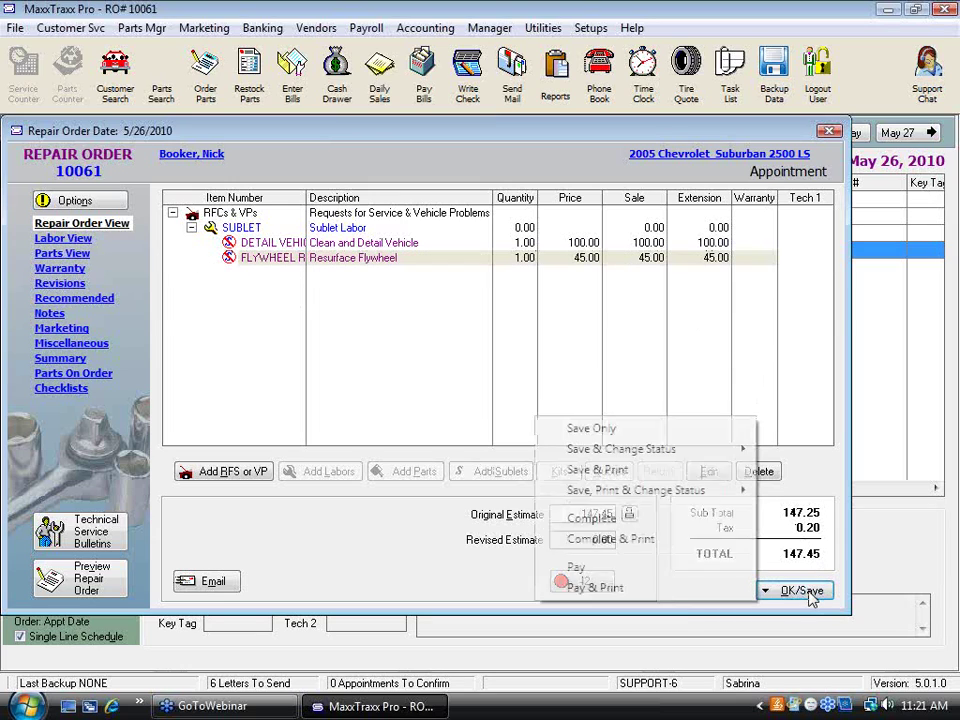
left_click(619, 432)
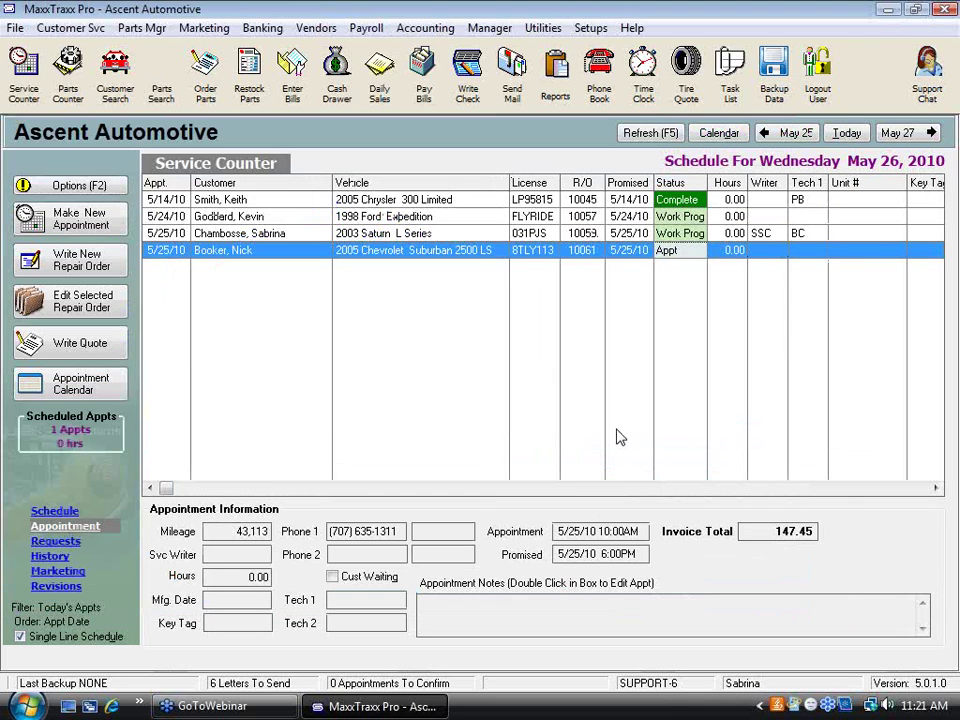
- Review the Inventory, Sublet Labor account's register in the chart of accounts for the entries from vendor invoices 555555 and 555551
left_click(426, 30)
left_click(435, 52)
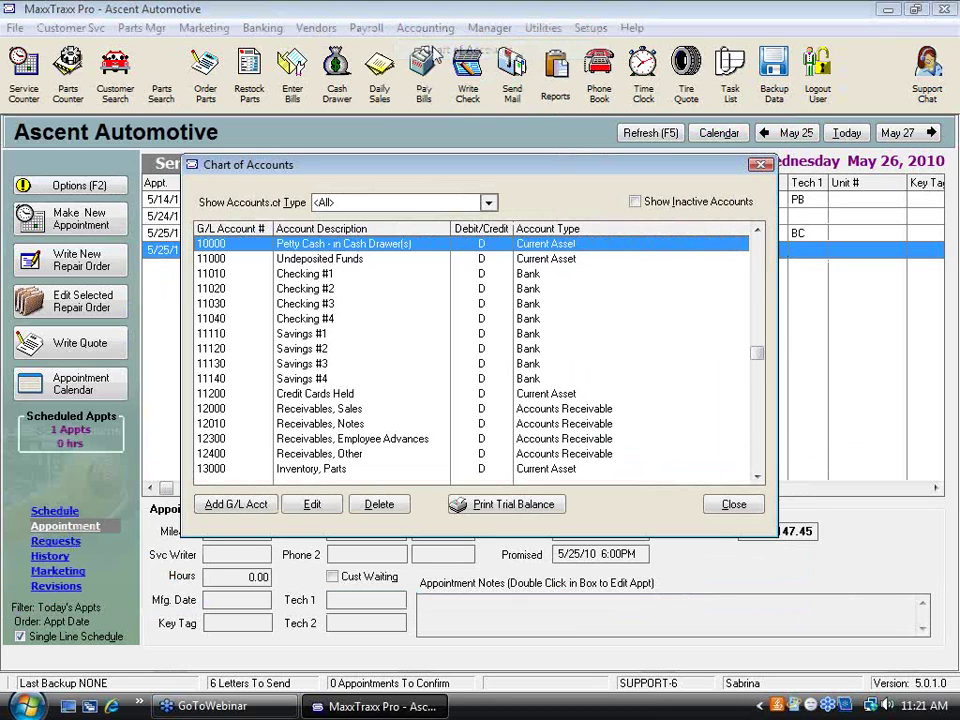
scroll(475, 355, "down", 8)
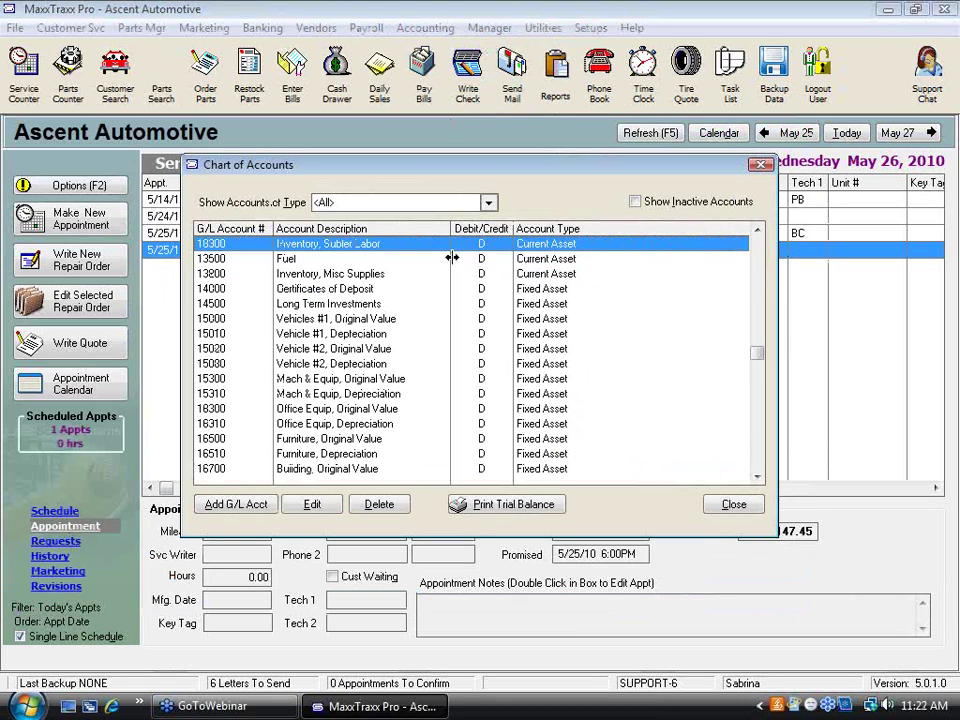
double_click(400, 249)
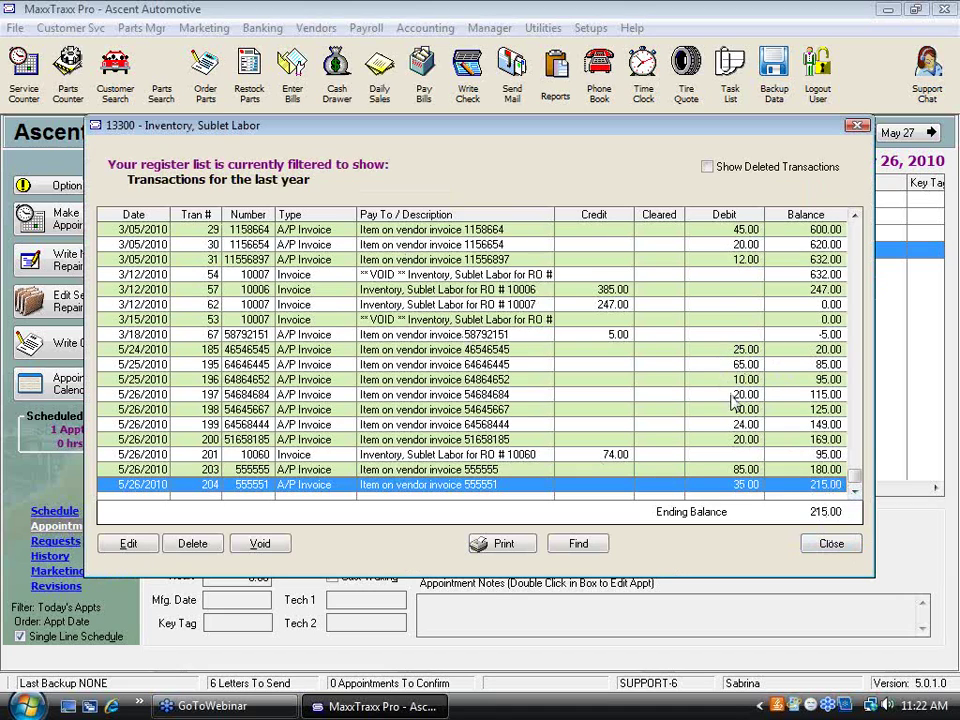
left_click(753, 474)
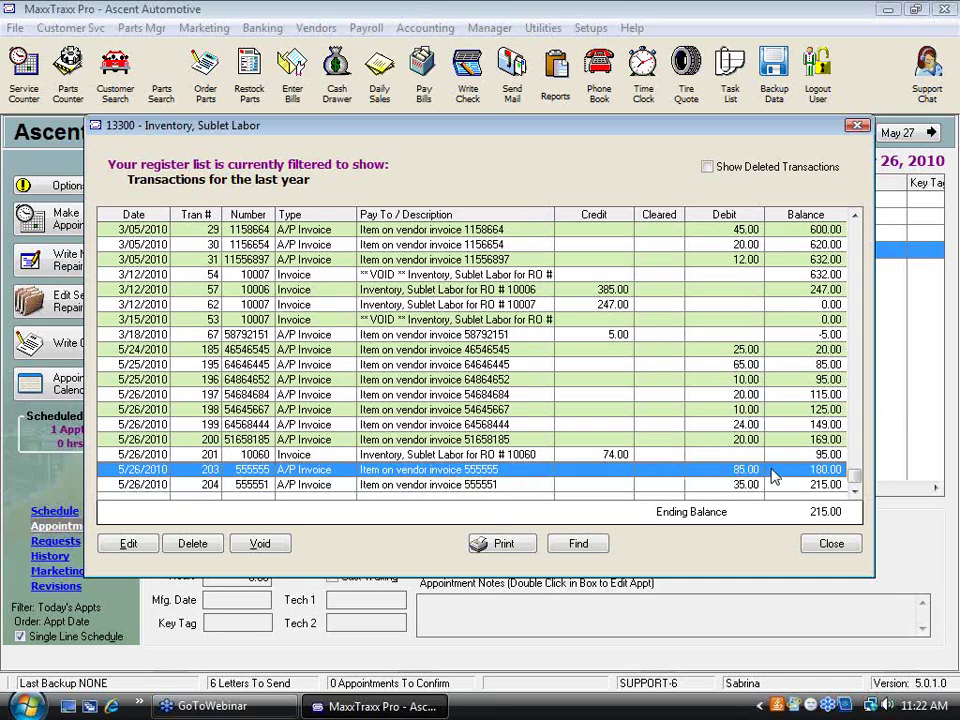
left_click(760, 486)
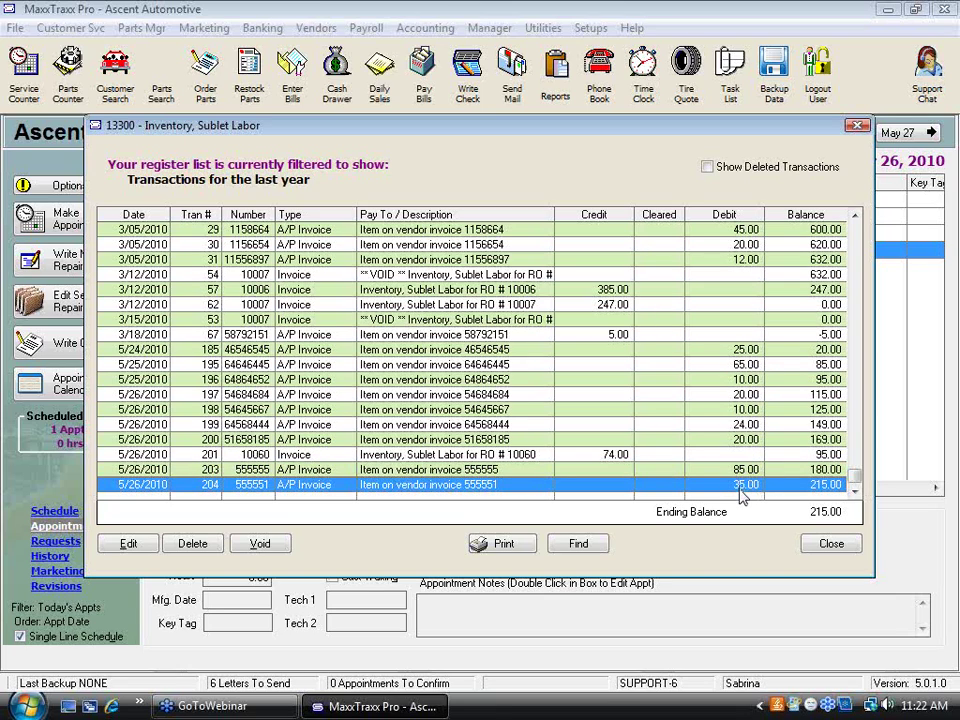
left_click(832, 544)
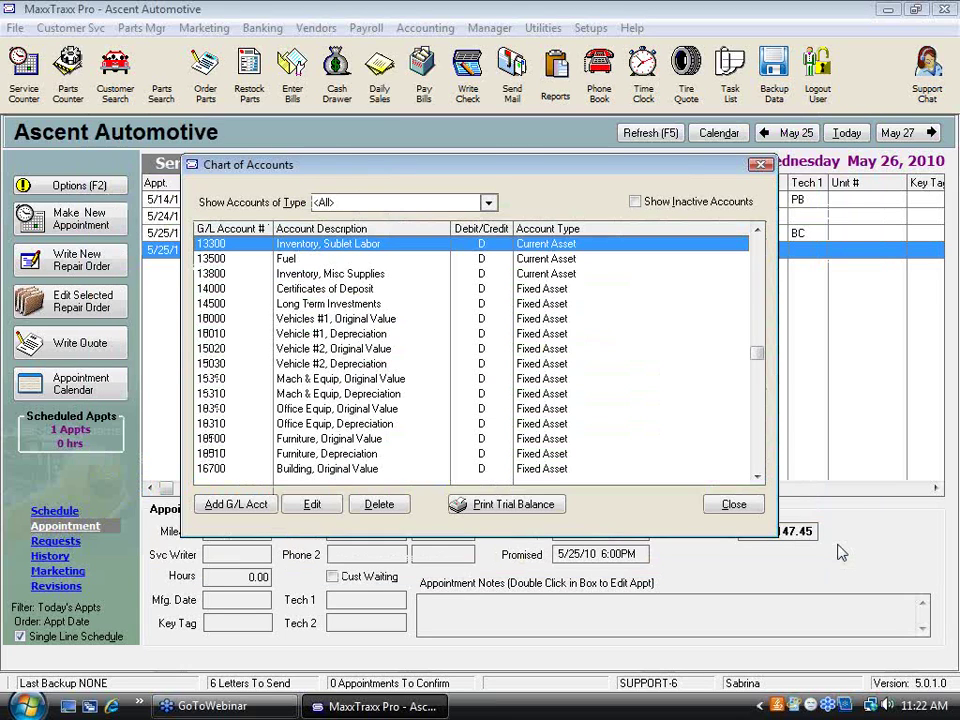
left_click(733, 505)
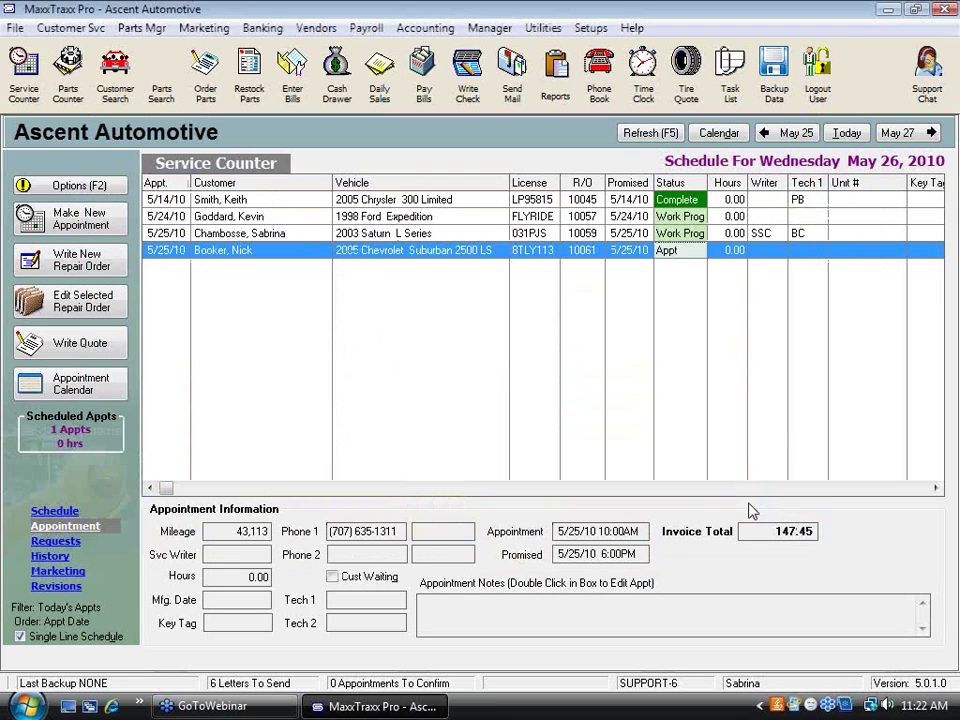
- Reopen the Suburban's repair order and send it to payment, accepting its notices and leaving its labors without technicians
double_click(393, 251)
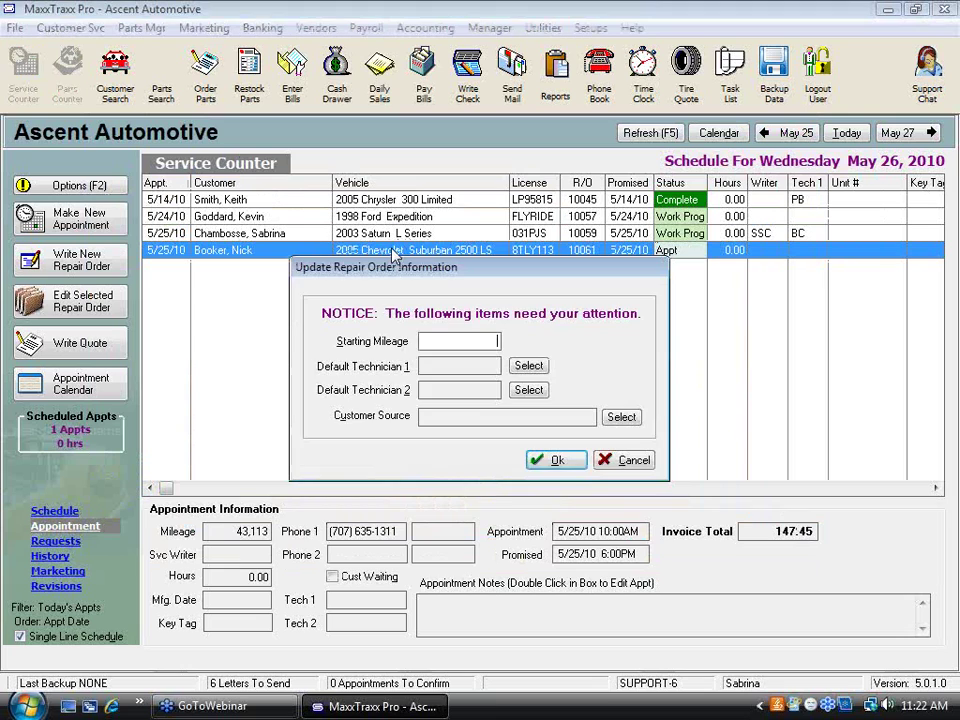
left_click(556, 461)
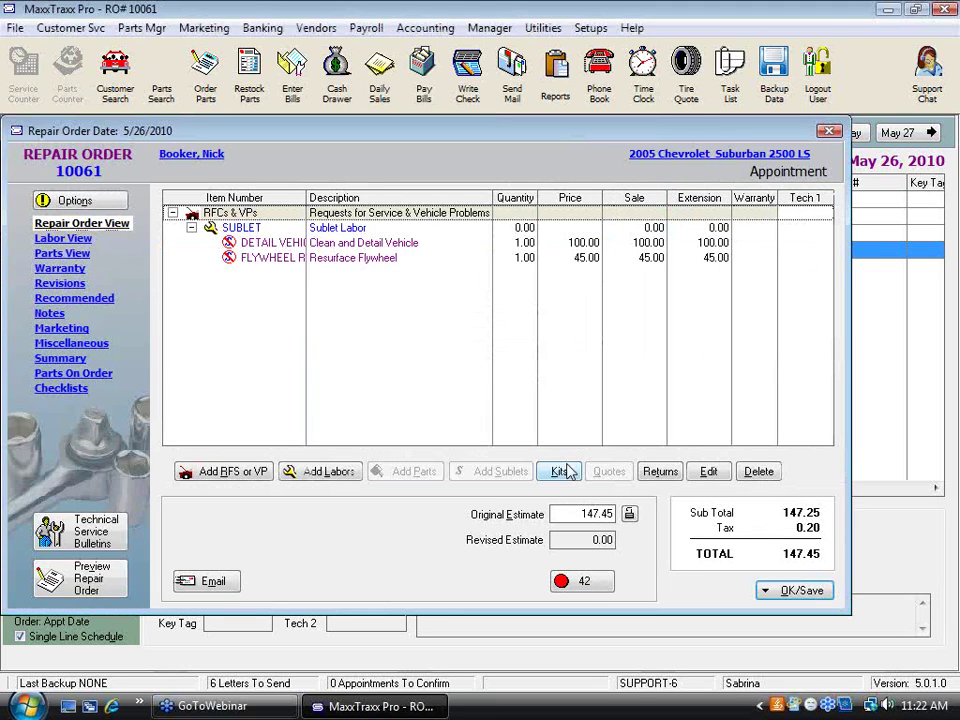
left_click(765, 590)
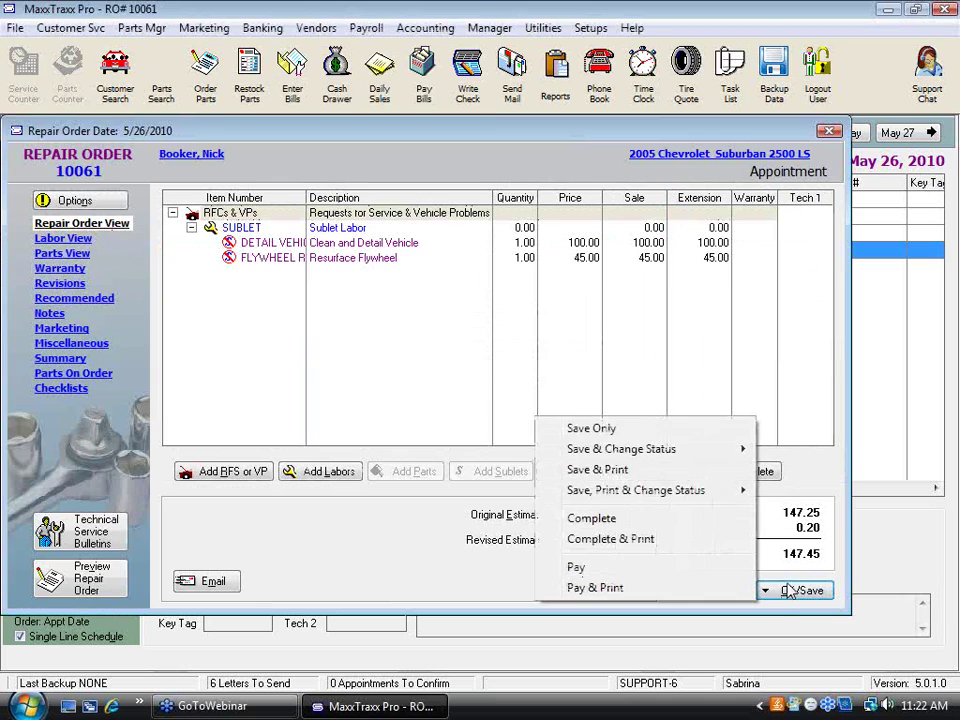
left_click(577, 568)
left_click(552, 484)
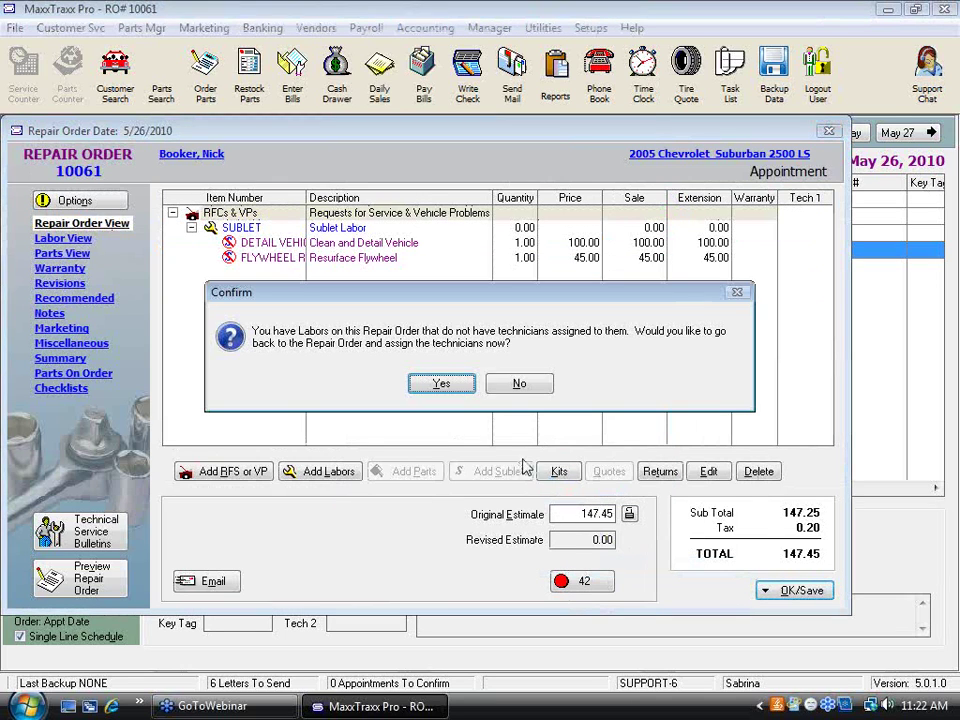
left_click(519, 383)
left_click(519, 383)
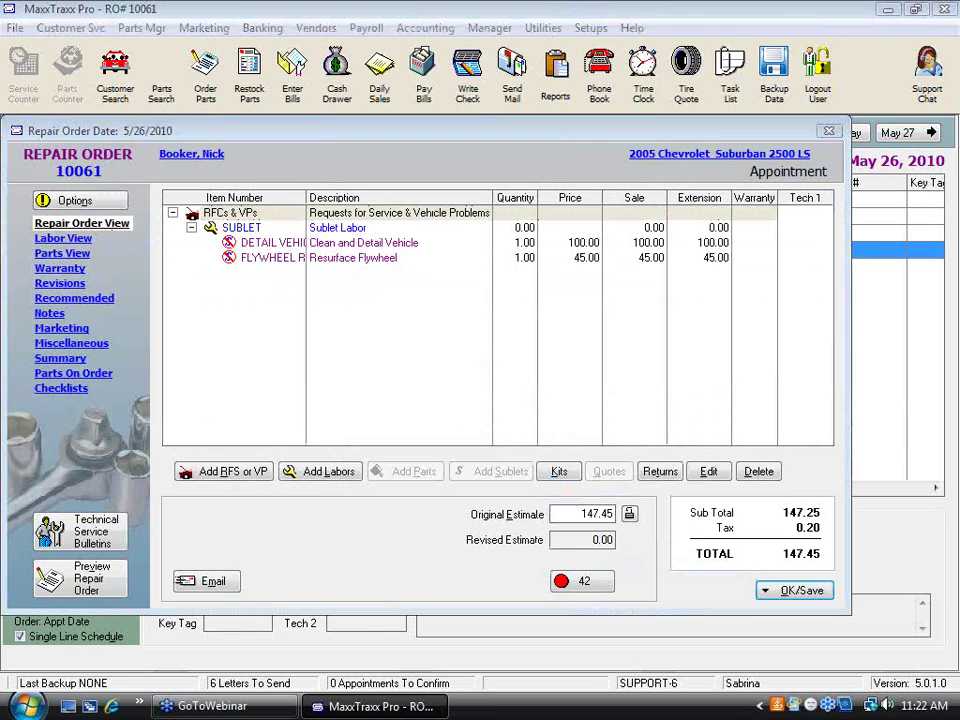
- Pay the Suburban's repair order in full with 147.45 cash, declining a new appointment and adding no marketing letters
left_click(490, 514)
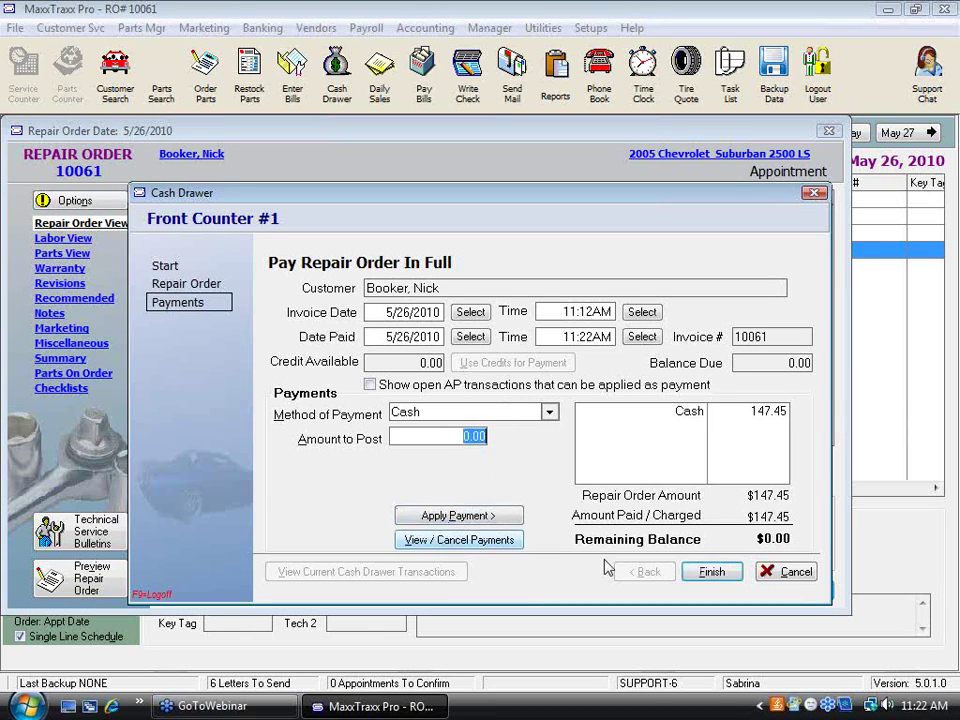
left_click(712, 573)
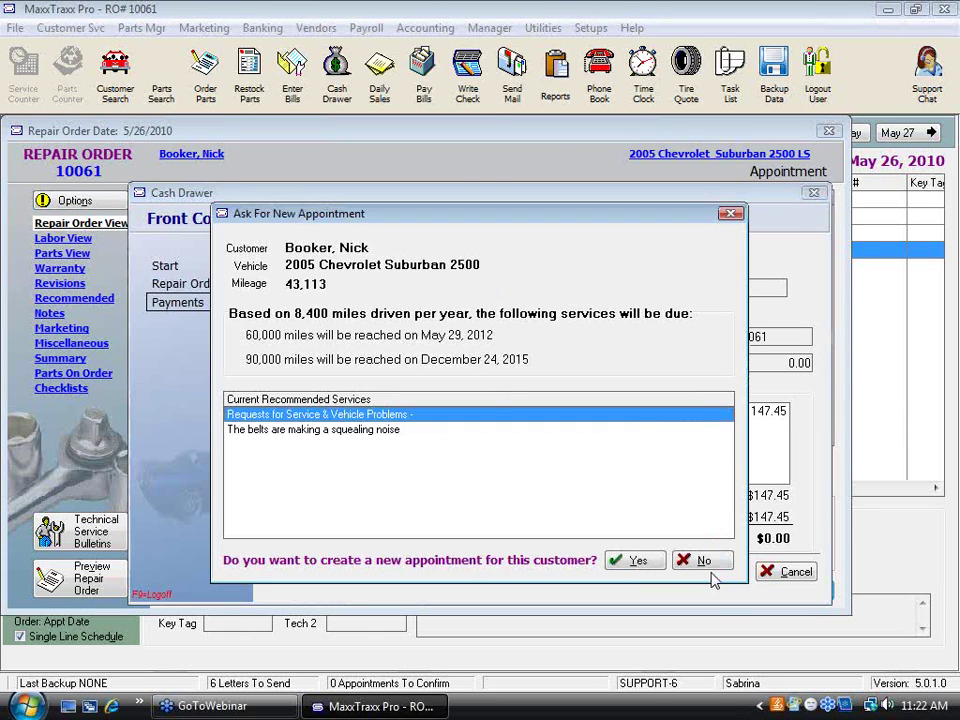
left_click(700, 560)
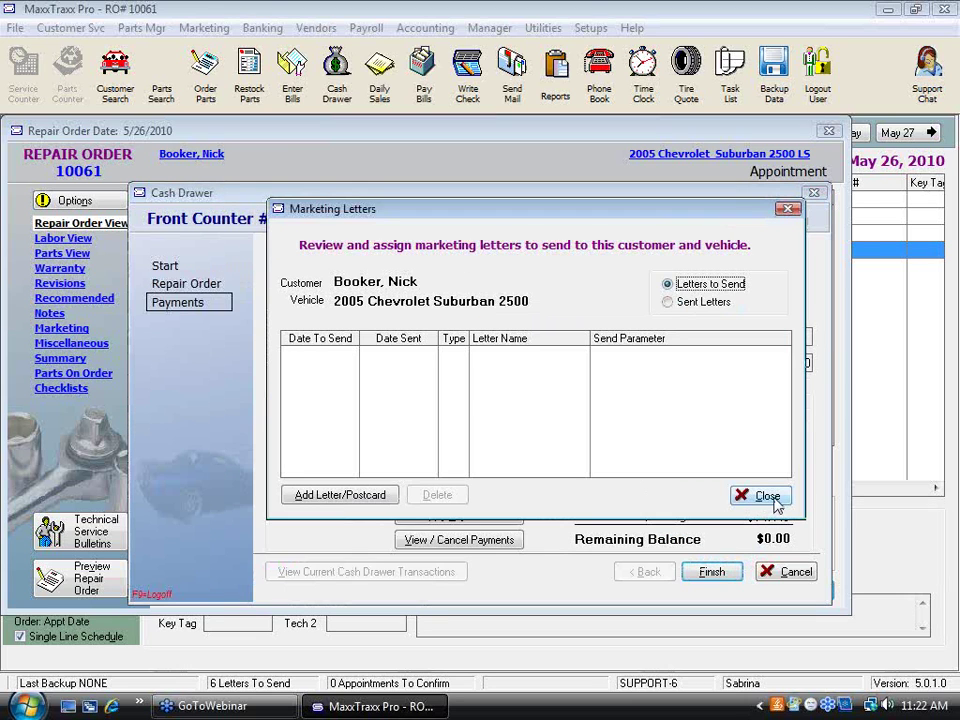
left_click(766, 496)
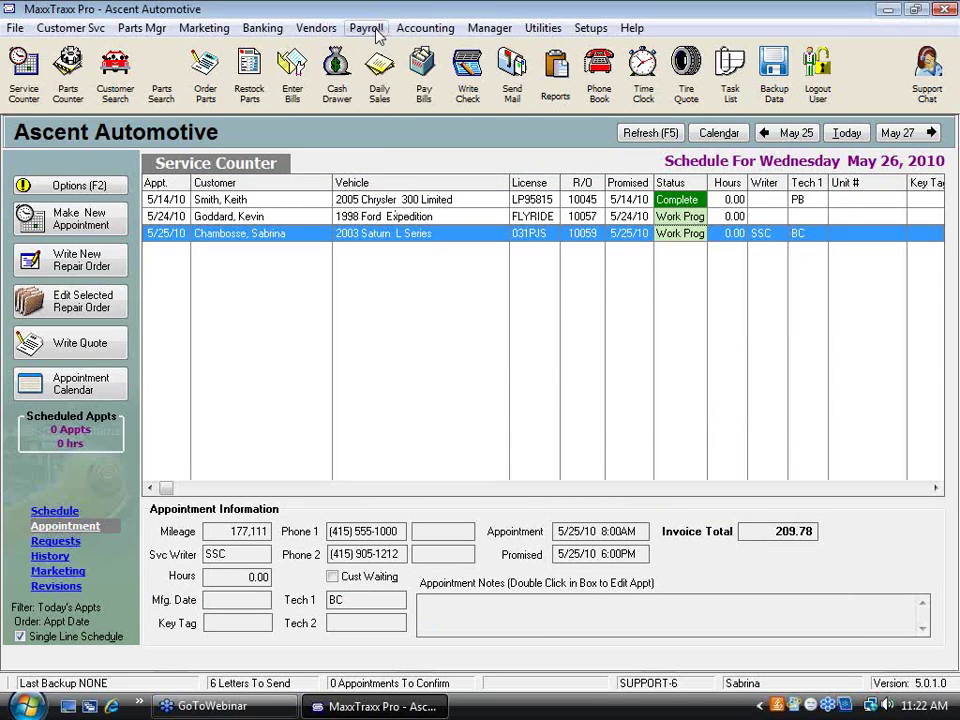
- Review the Inventory, Sublet Labor account's register in the chart of accounts for the entry from the Suburban's paid repair order
left_click(424, 28)
left_click(410, 46)
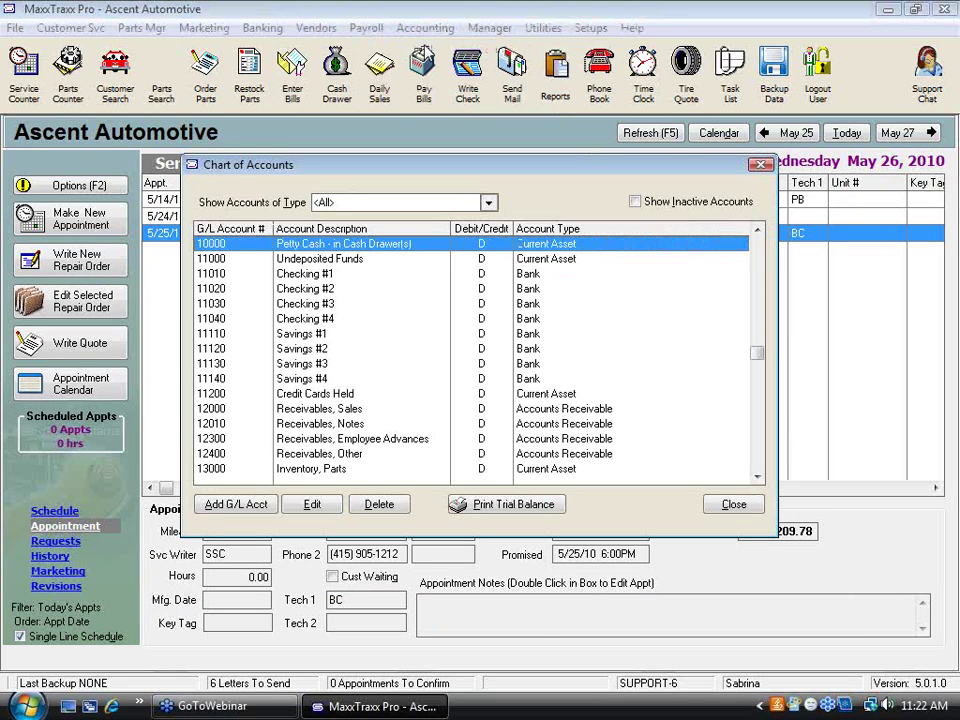
key("Page_Down")
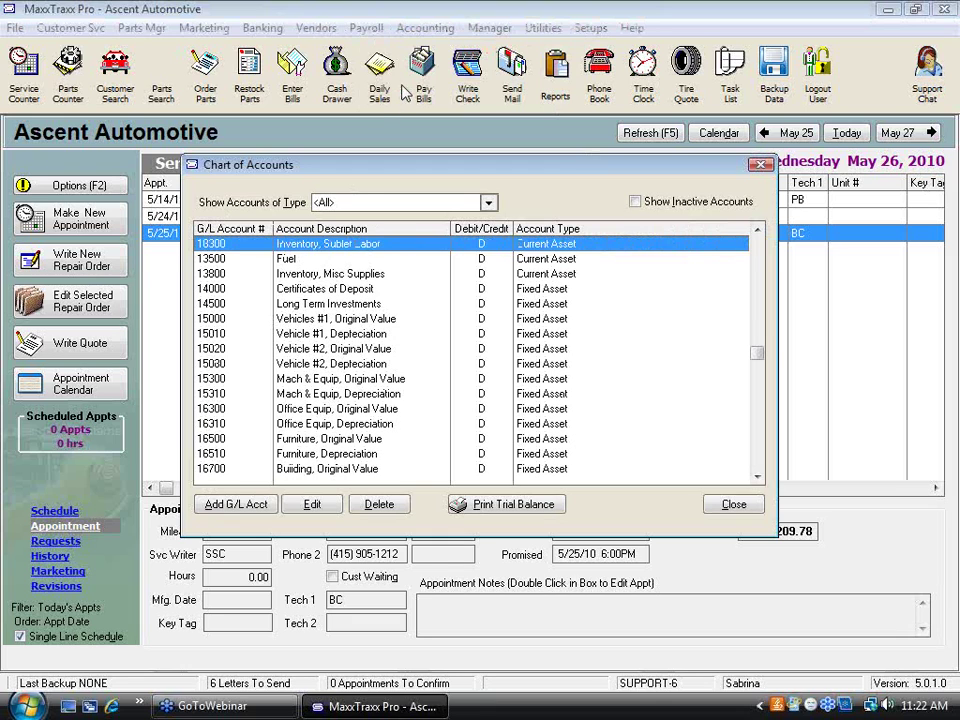
double_click(352, 250)
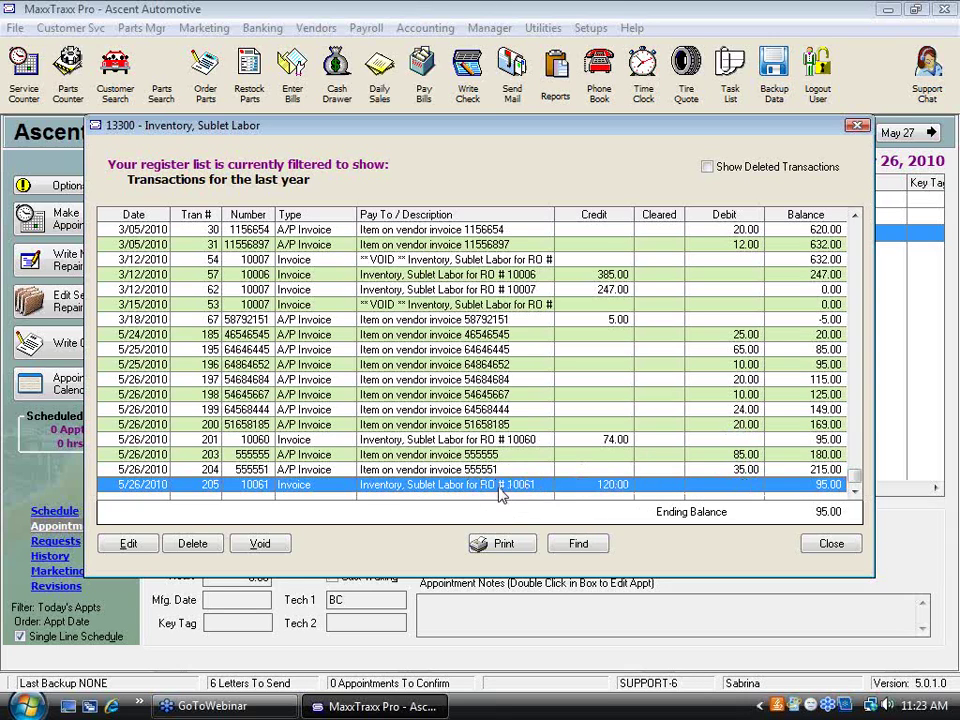
left_click(829, 543)
left_click(734, 504)
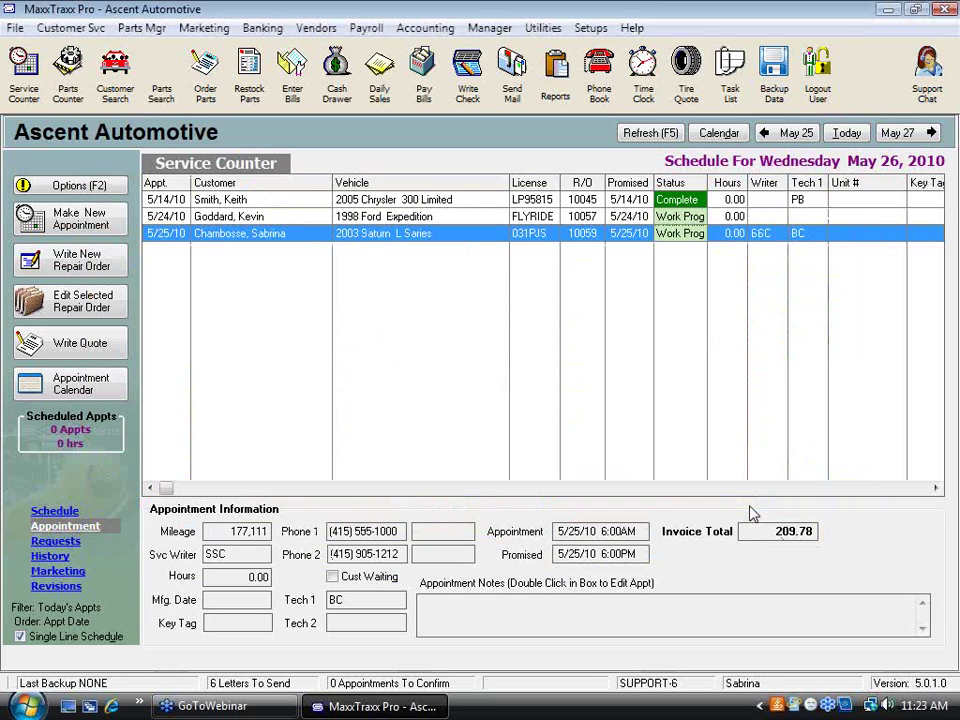
- Open the 2003 Saturn L Series' repair order and send it to payment with ending mileage 177,113, leaving its labors without technicians
double_click(397, 236)
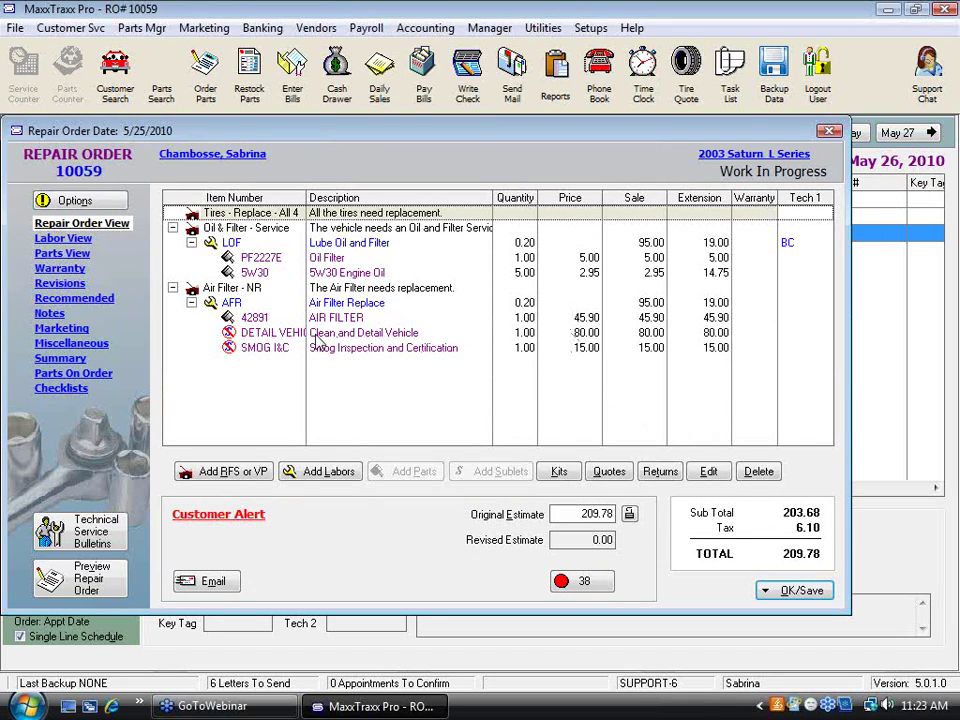
left_click(798, 591)
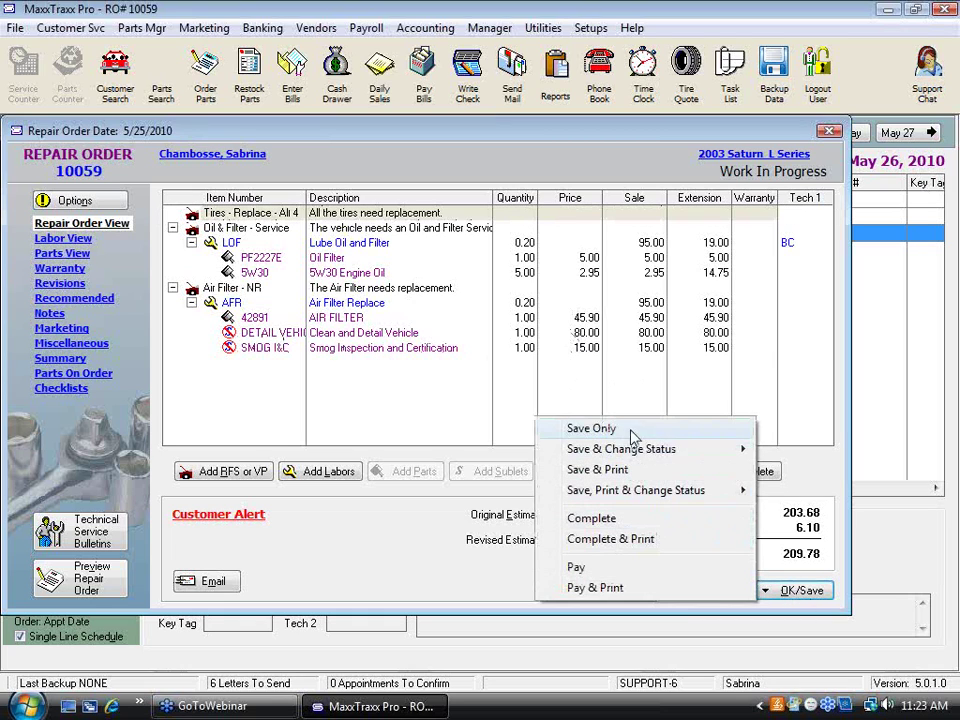
left_click(604, 568)
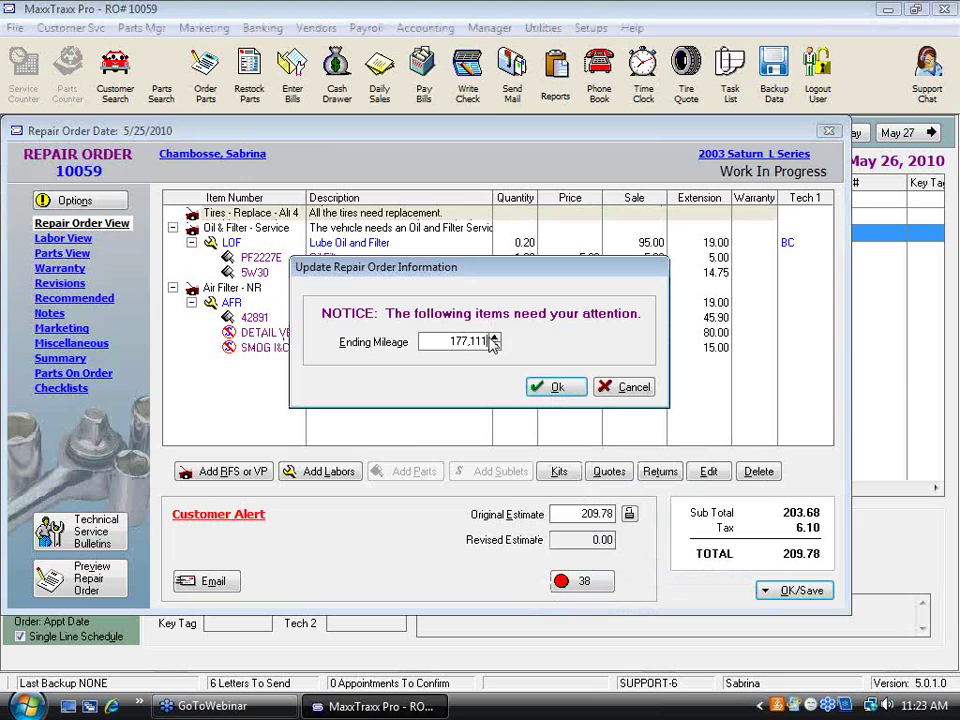
left_click(554, 387)
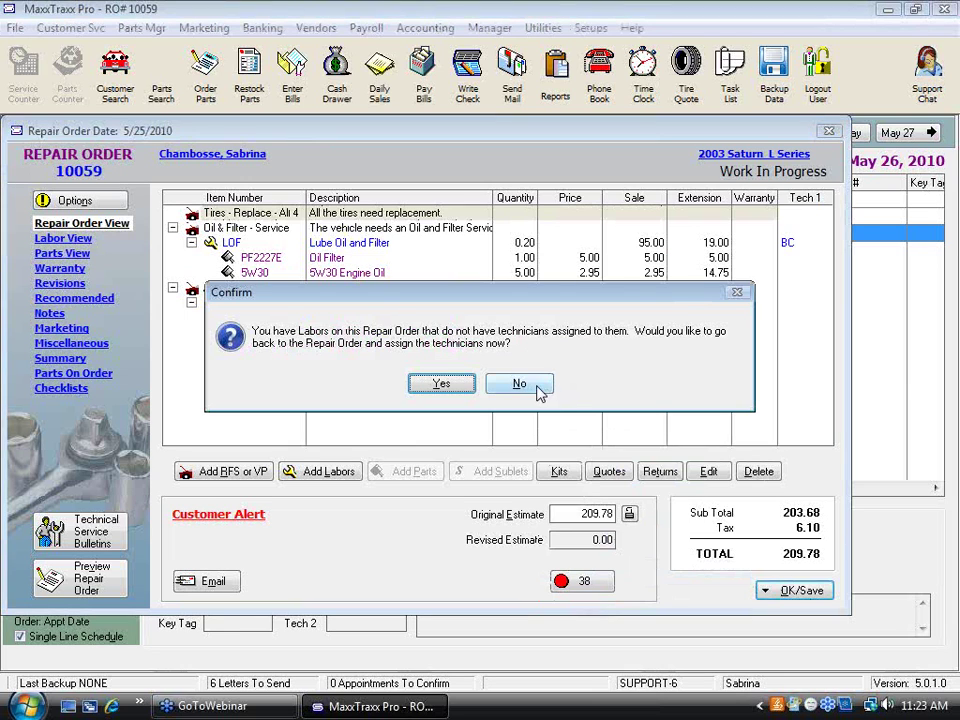
left_click(520, 386)
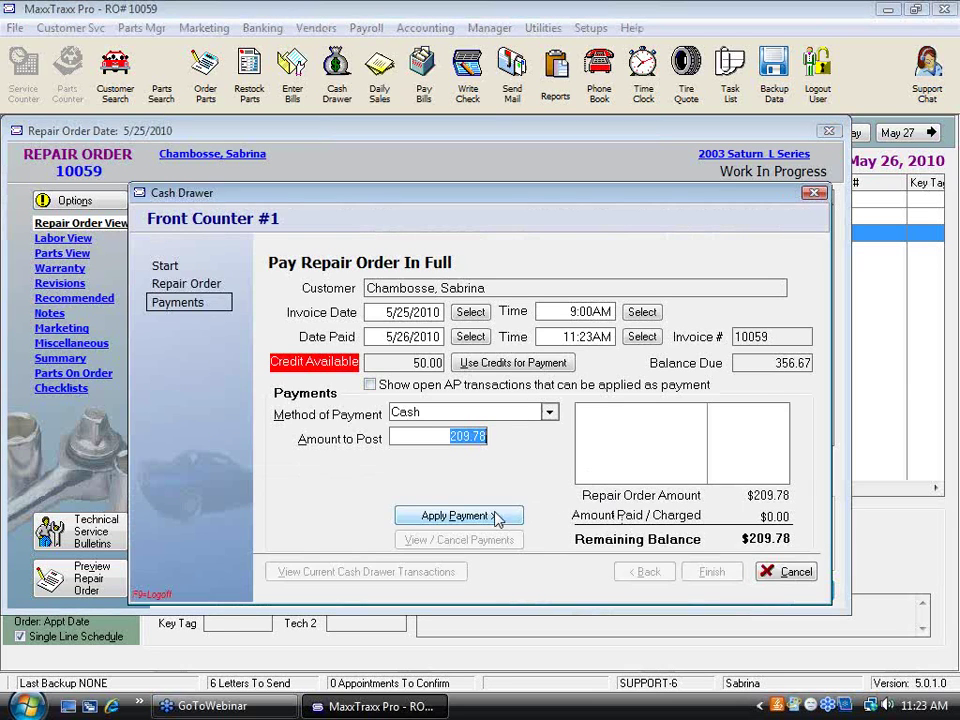
- Pay the Saturn's repair order in full with 209.78 cash, declining a new appointment and leaving its marketing letters as they are
left_click(492, 516)
left_click(718, 574)
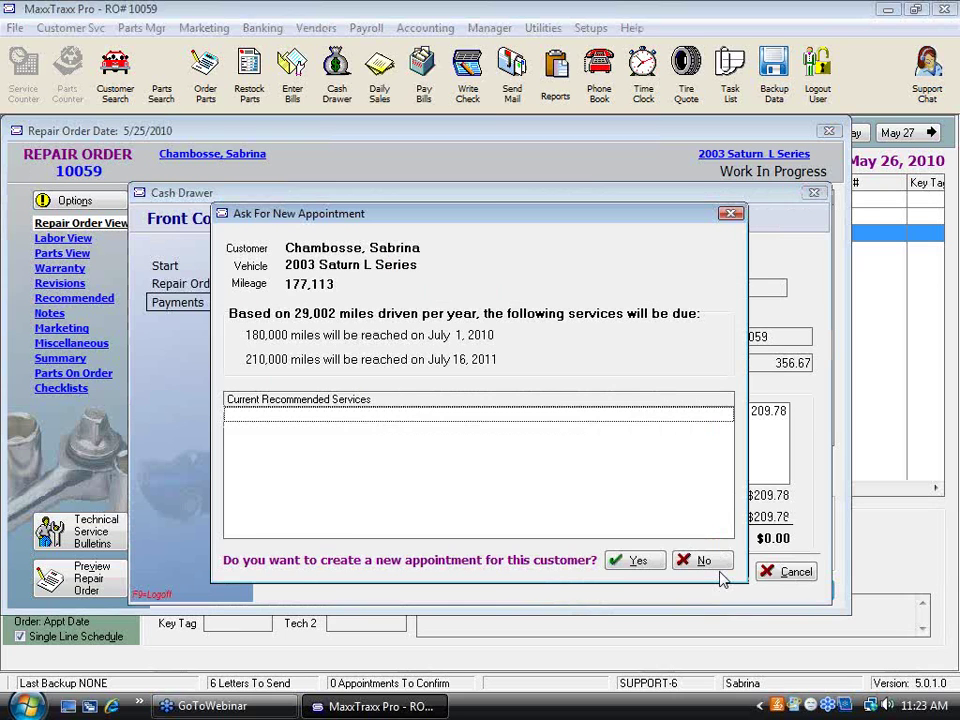
left_click(714, 562)
left_click(765, 555)
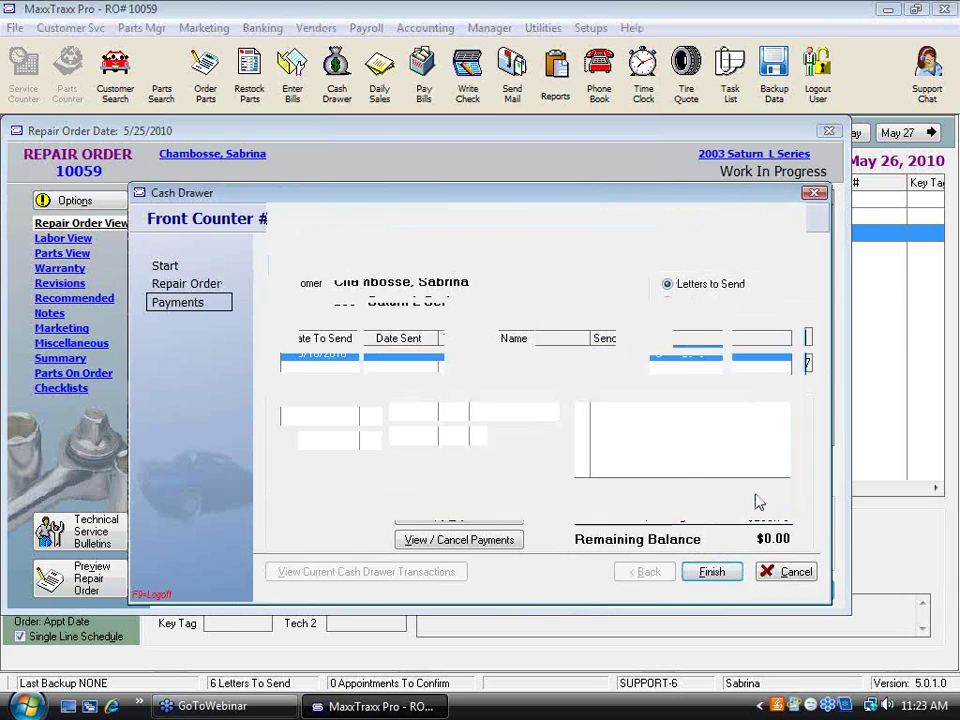
- Review the Inventory, Sublet Labor account's register for the entry from the Saturn's paid repair order and its effect on the balance
left_click(432, 28)
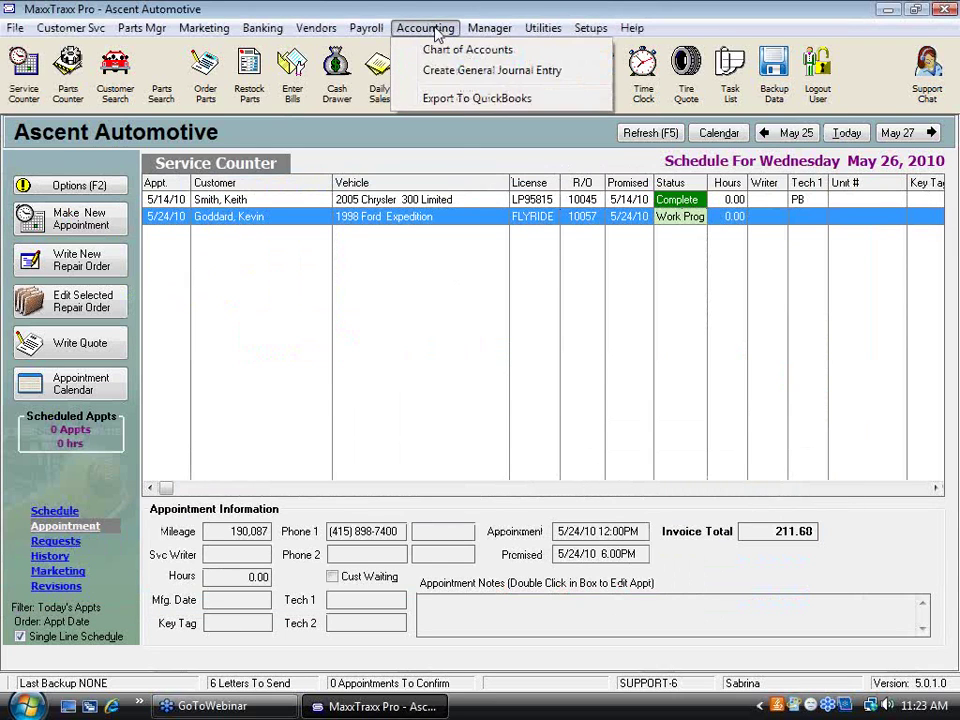
left_click(450, 55)
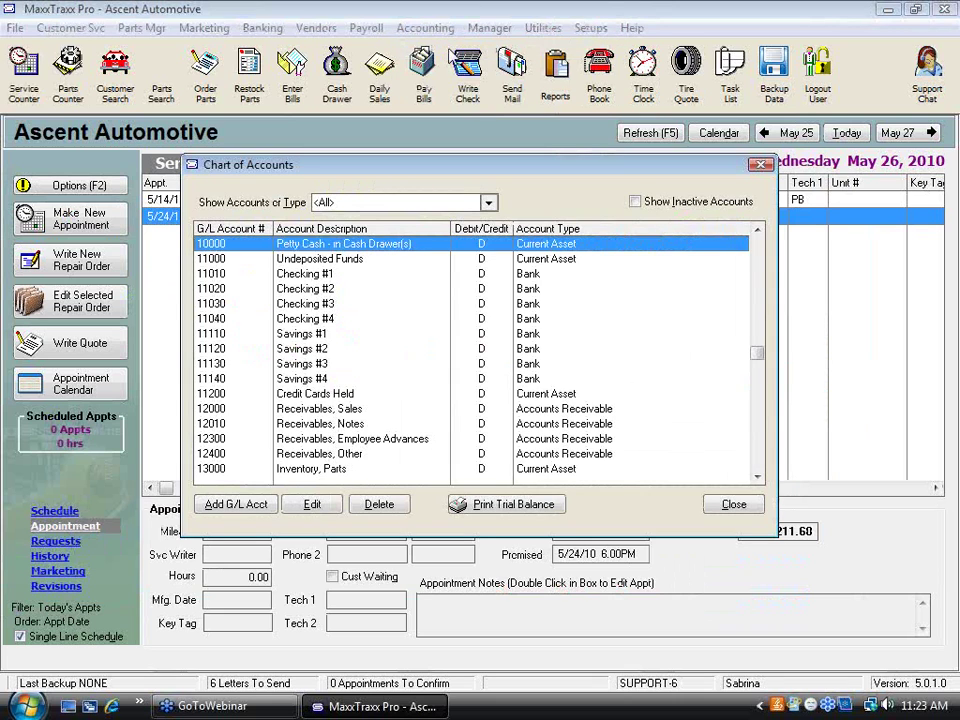
key("Page_Down")
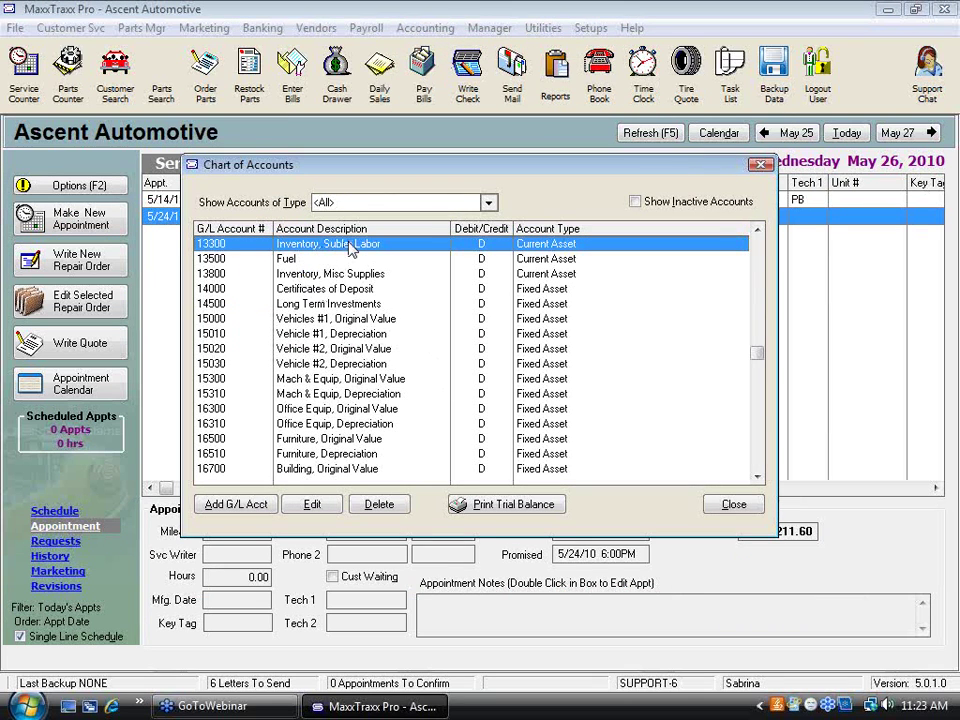
double_click(318, 243)
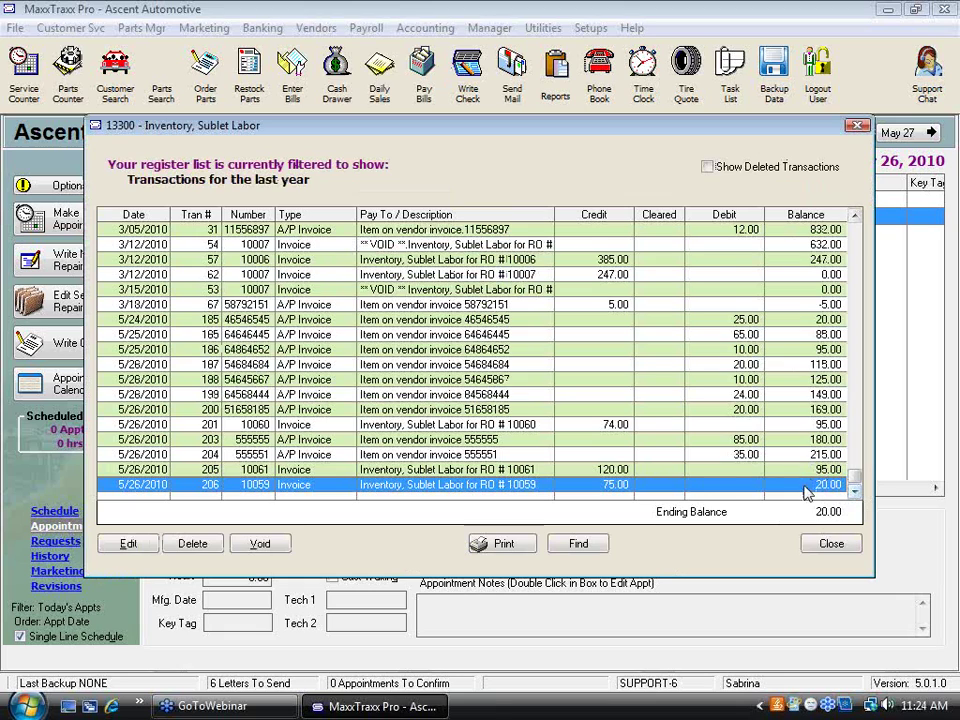
left_click(831, 544)
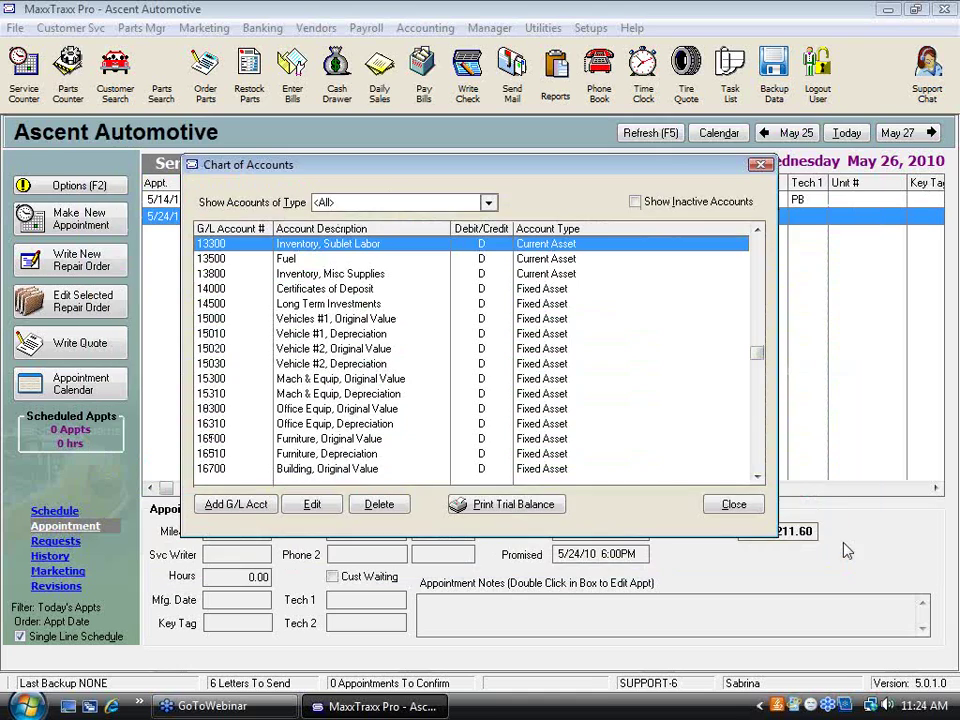
left_click(754, 511)
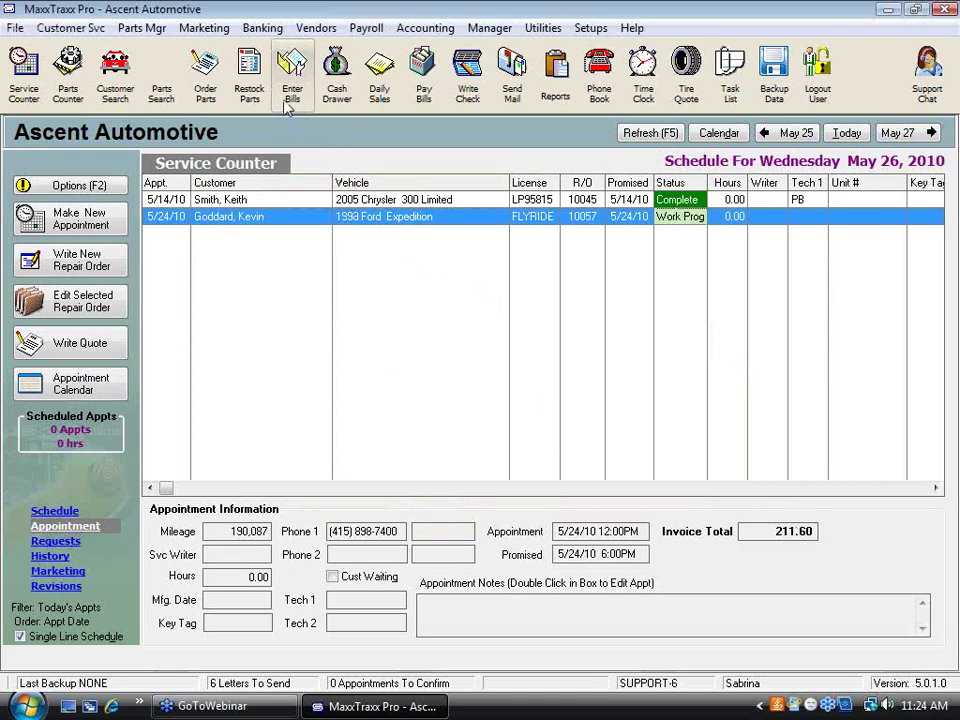
- View the Saturn's posted repair order from its payment in the current cash drawer transactions
left_click(342, 105)
left_click(315, 523)
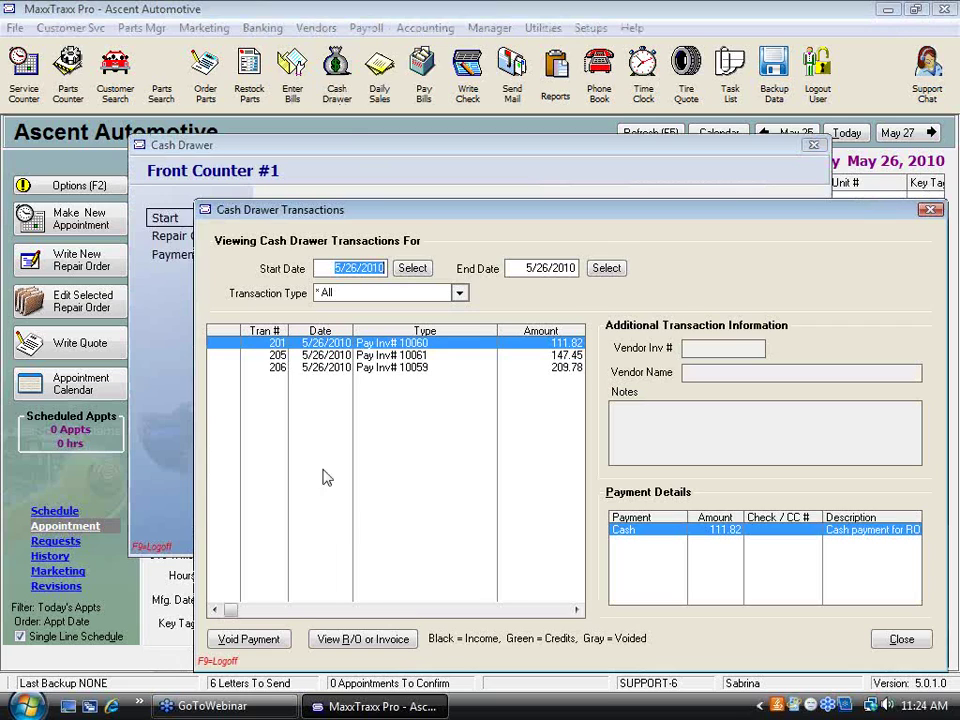
left_click(398, 368)
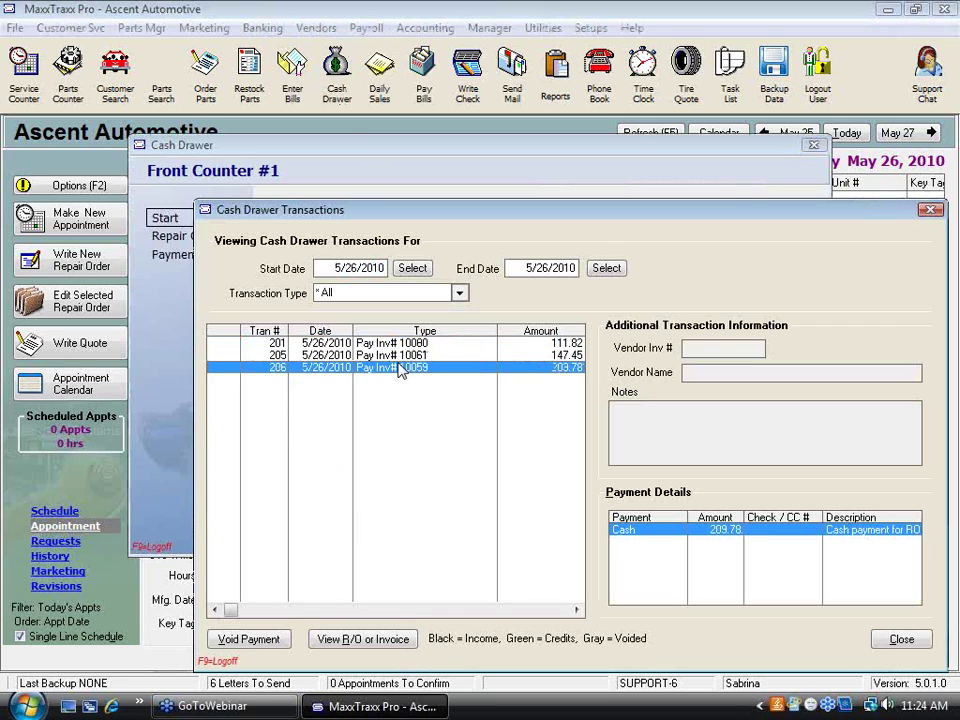
left_click(362, 640)
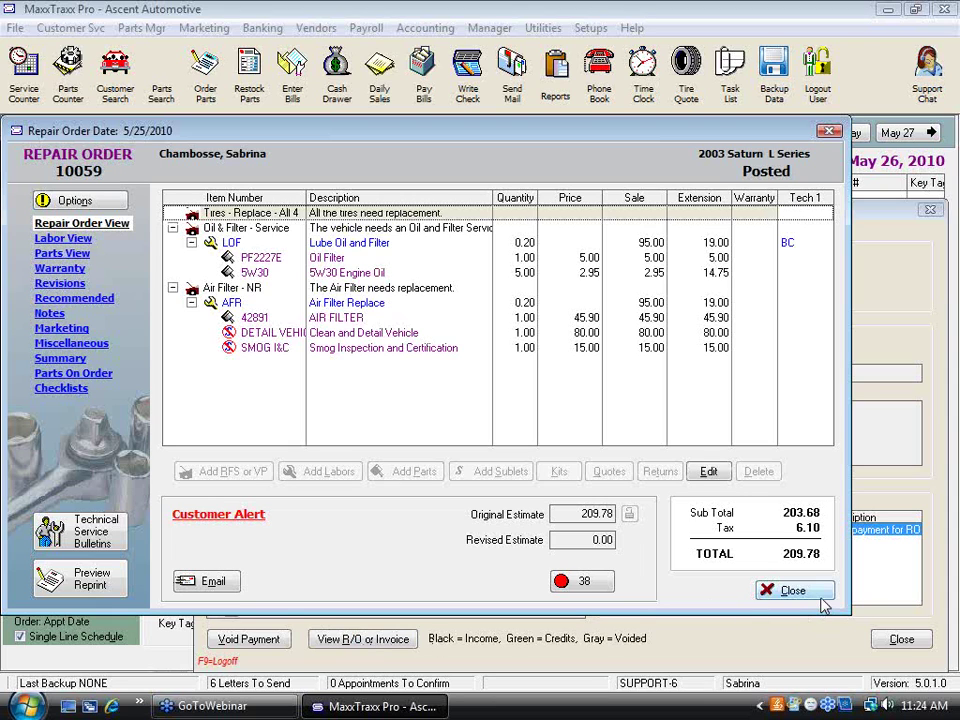
left_click(822, 596)
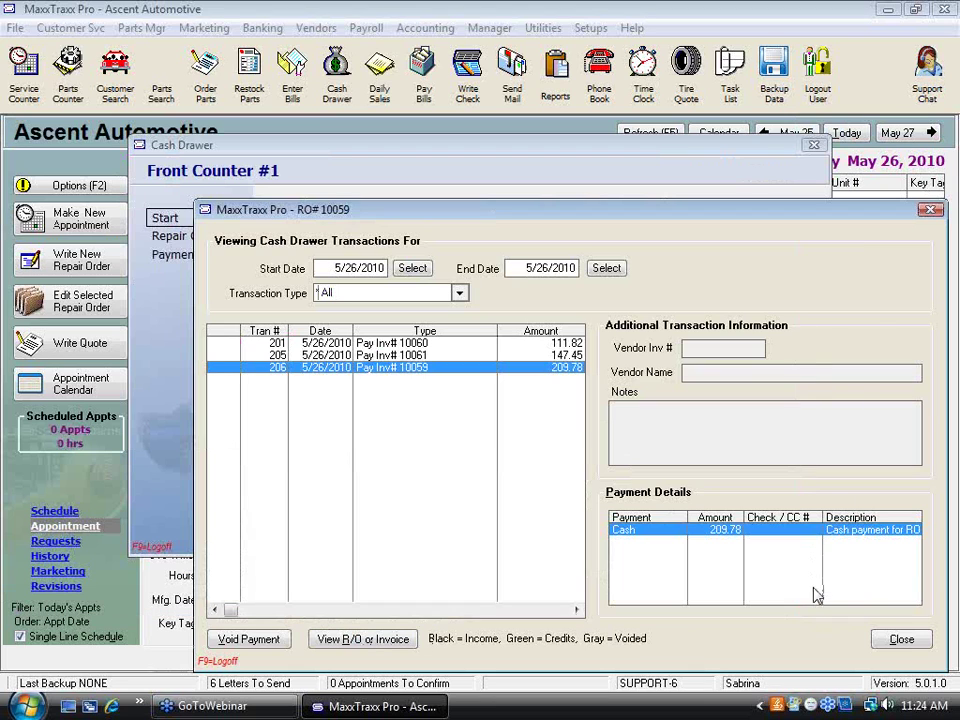
left_click(900, 639)
left_click(792, 524)
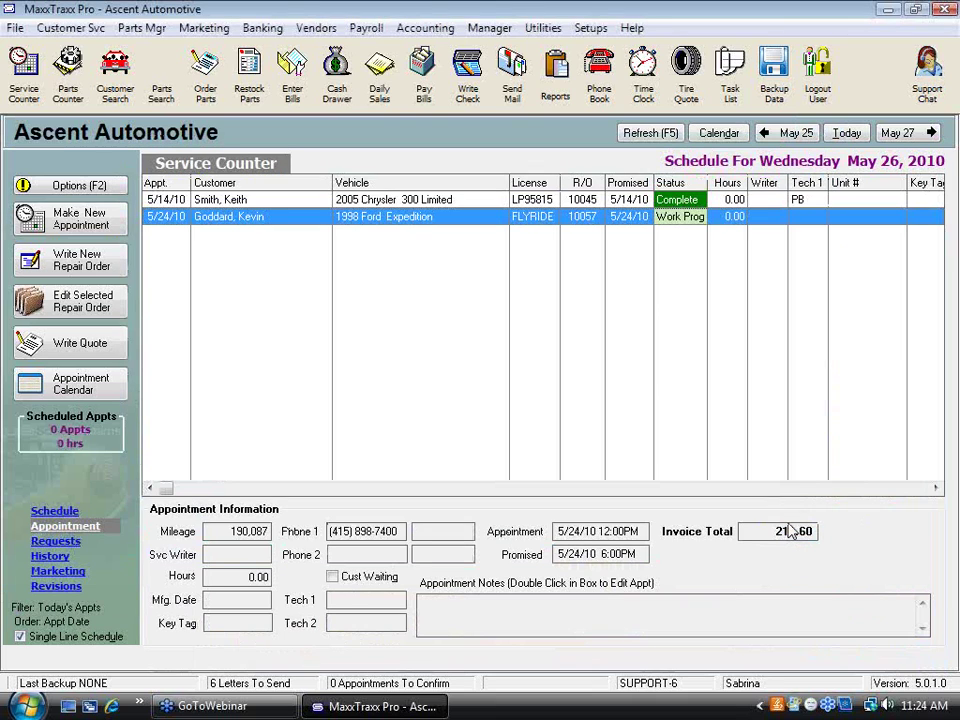
- Void the 209.78 cash payment of the Saturn's repair order in the current cash drawer transactions
left_click(338, 90)
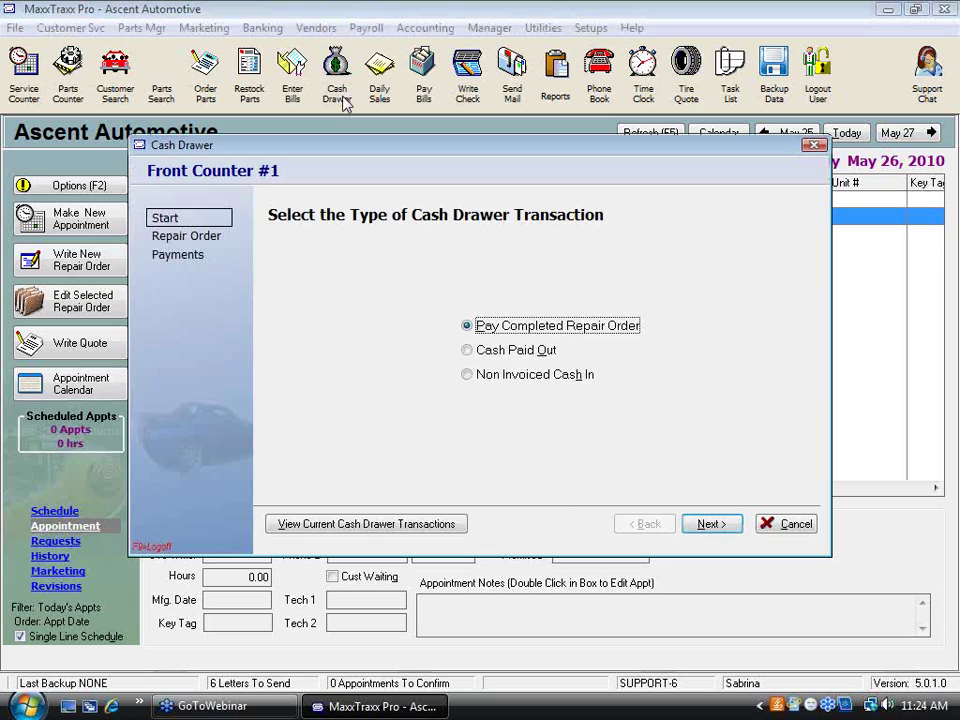
left_click(355, 526)
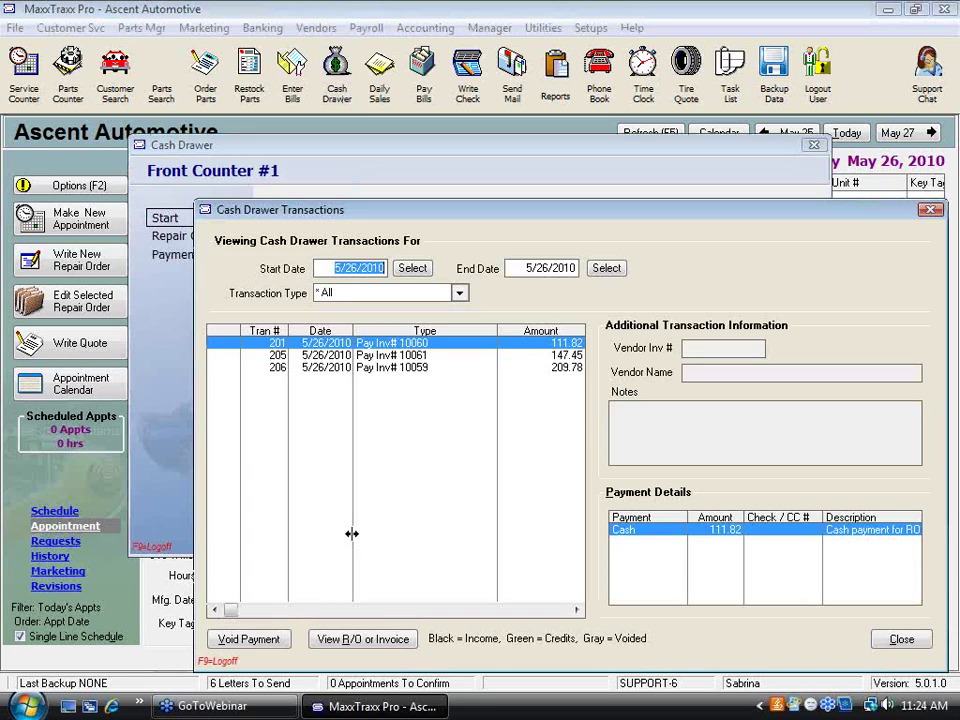
left_click(412, 368)
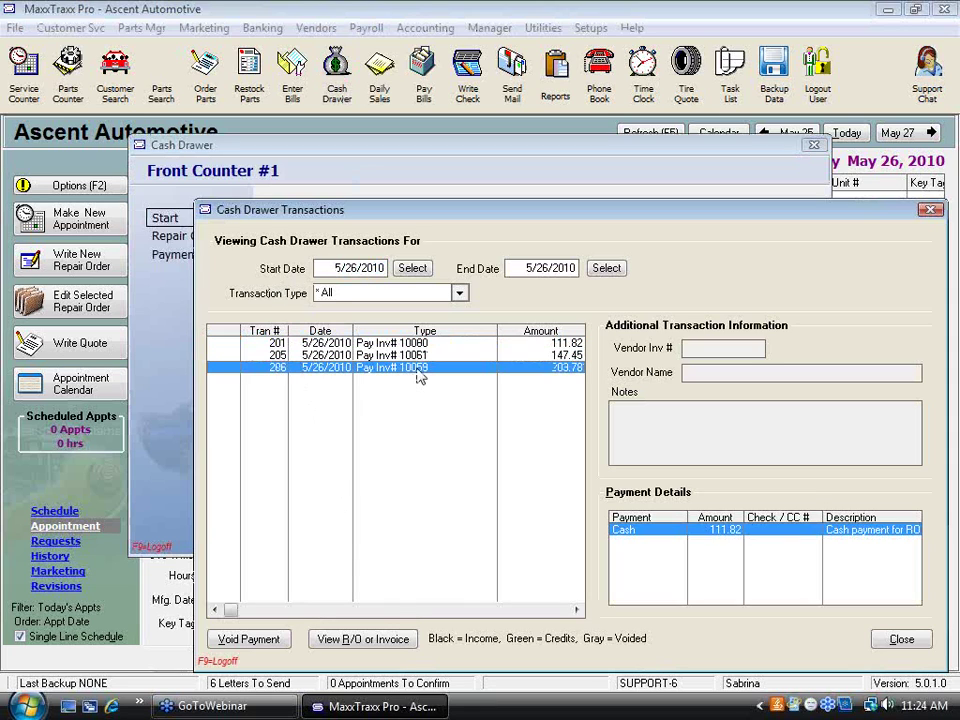
left_click(252, 640)
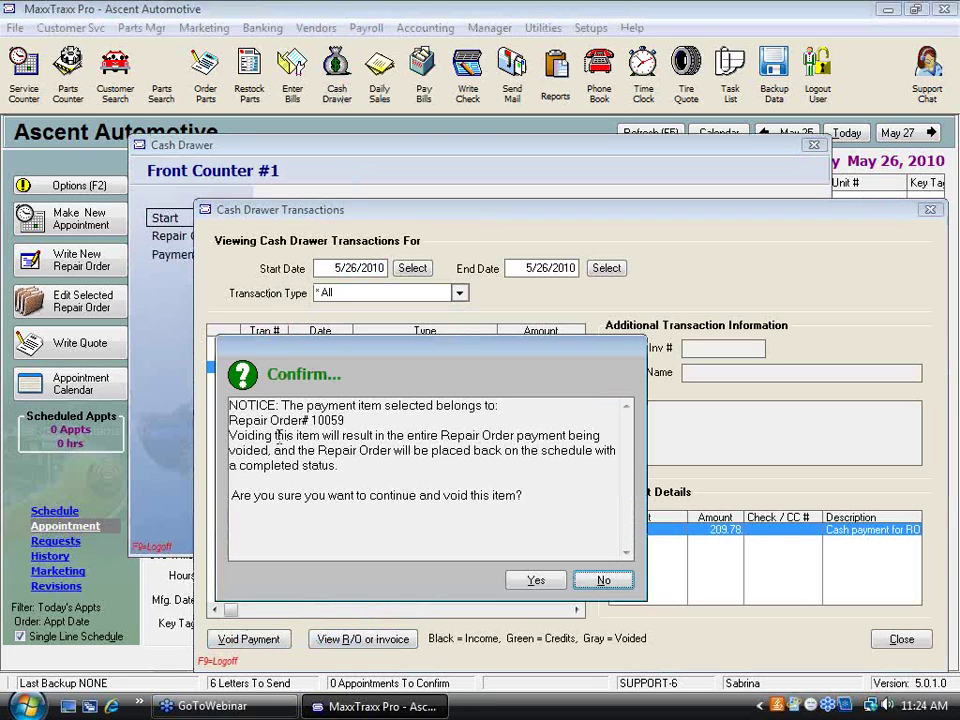
left_click_drag(448, 435, 583, 452)
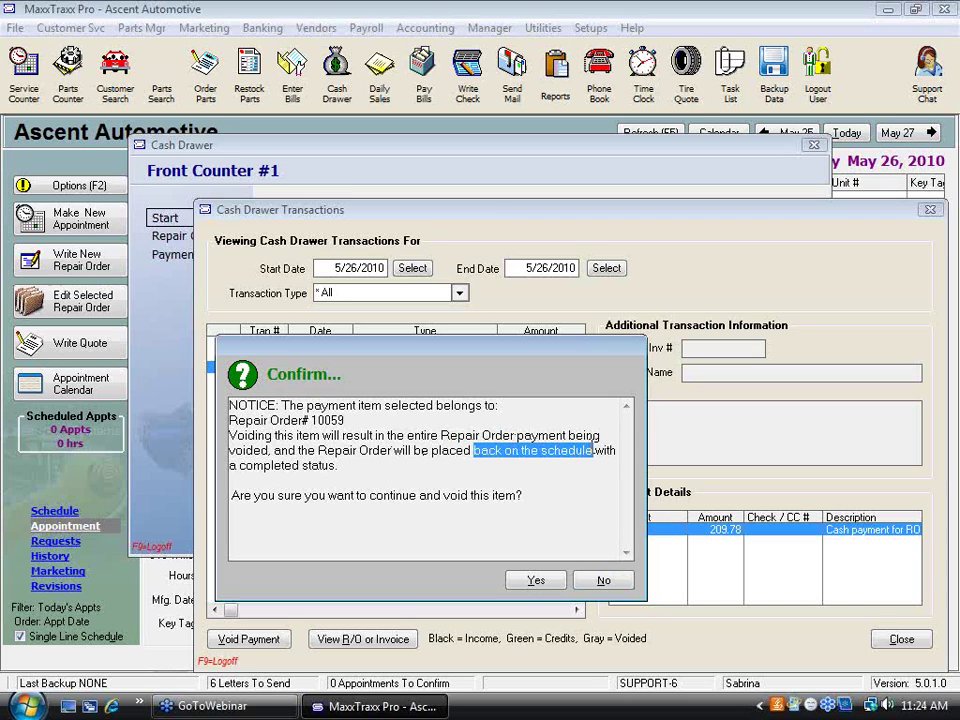
left_click(540, 582)
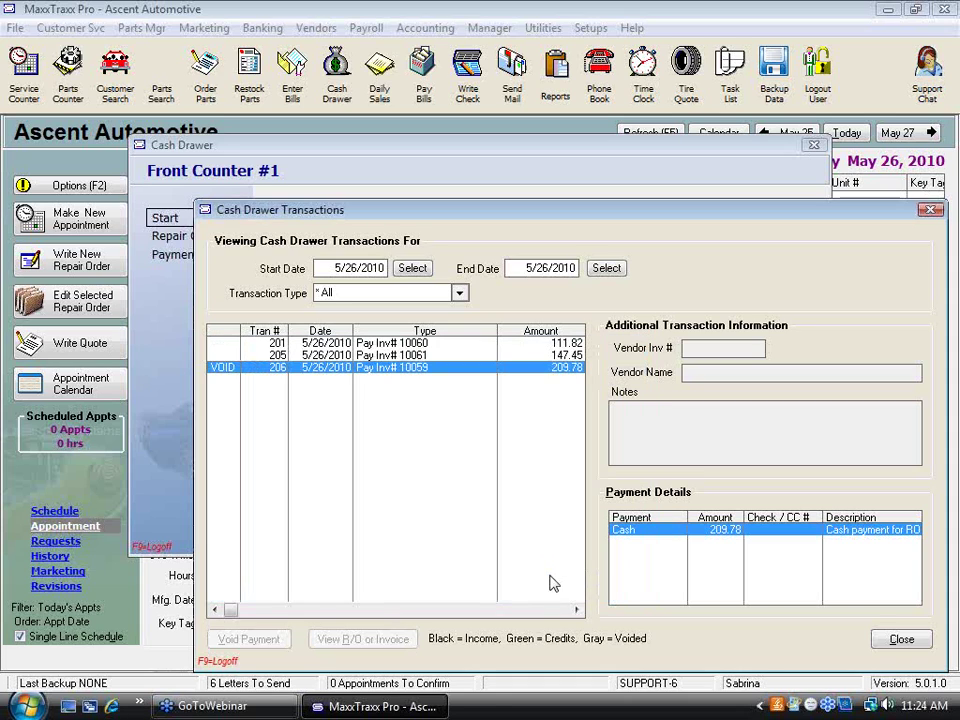
left_click(903, 639)
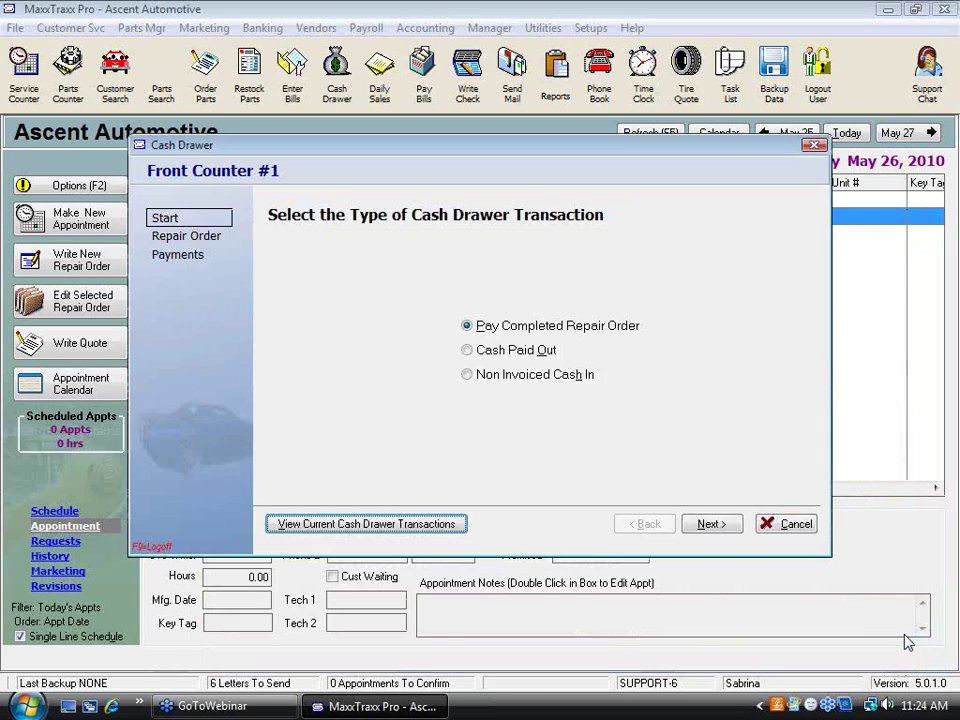
left_click(785, 522)
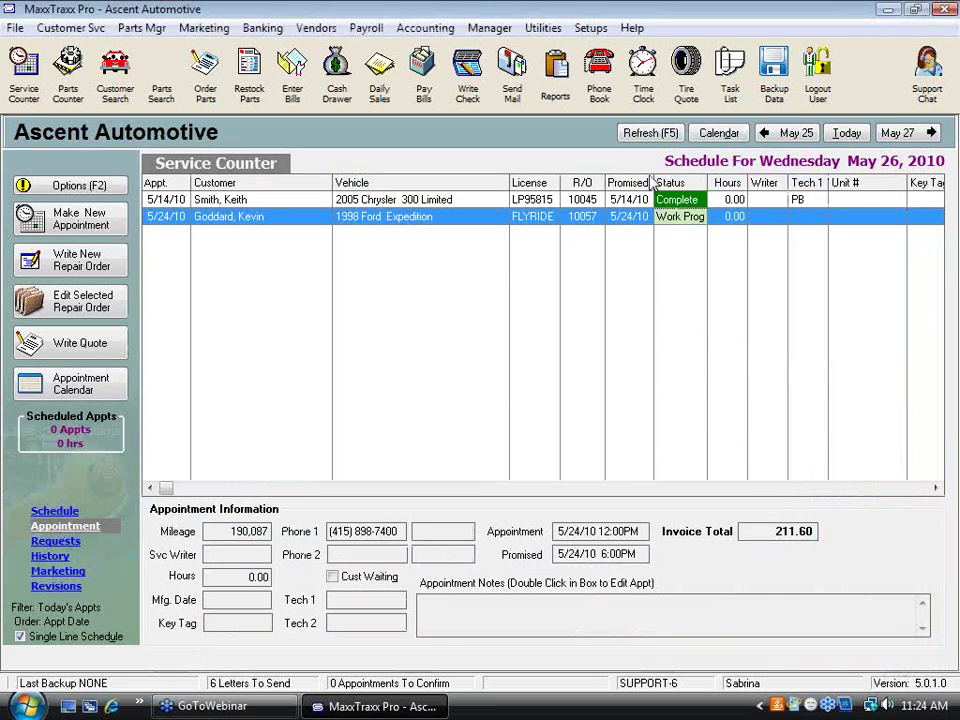
- Refresh the service counter schedule and change the 2003 Saturn L Series' repair order status to Waiting for Authorization
left_click(655, 134)
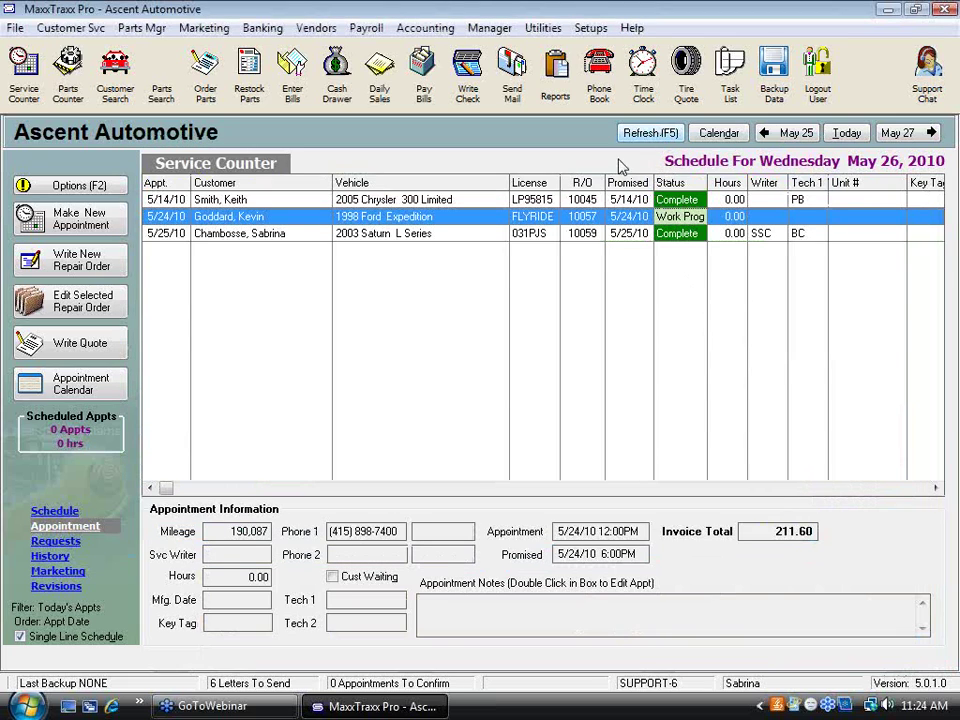
left_click(400, 236)
right_click(400, 240)
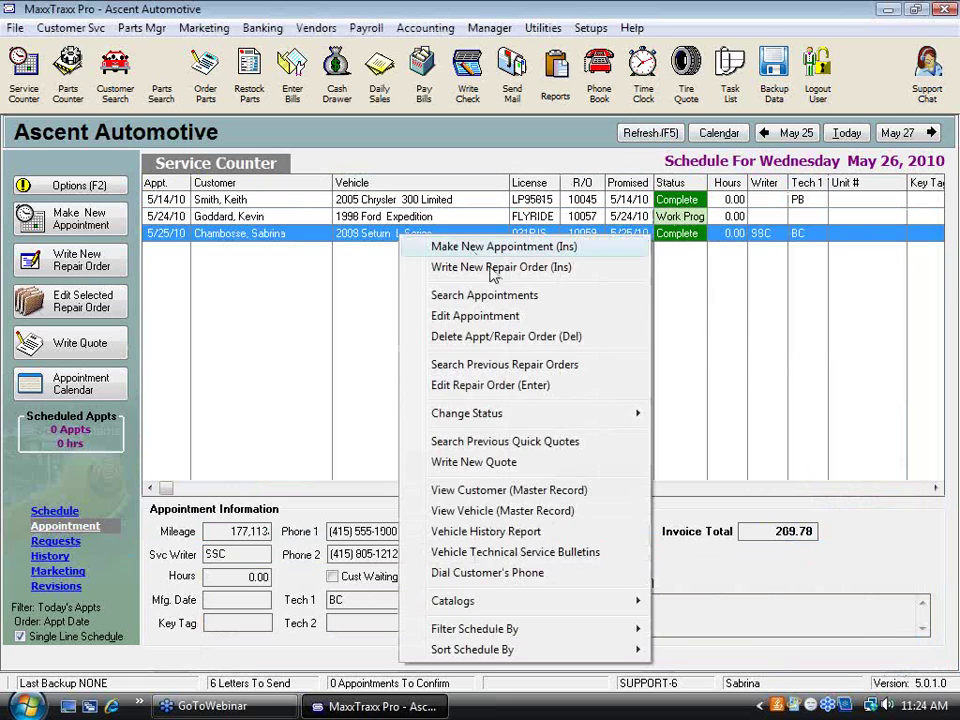
mouse_move(610, 414)
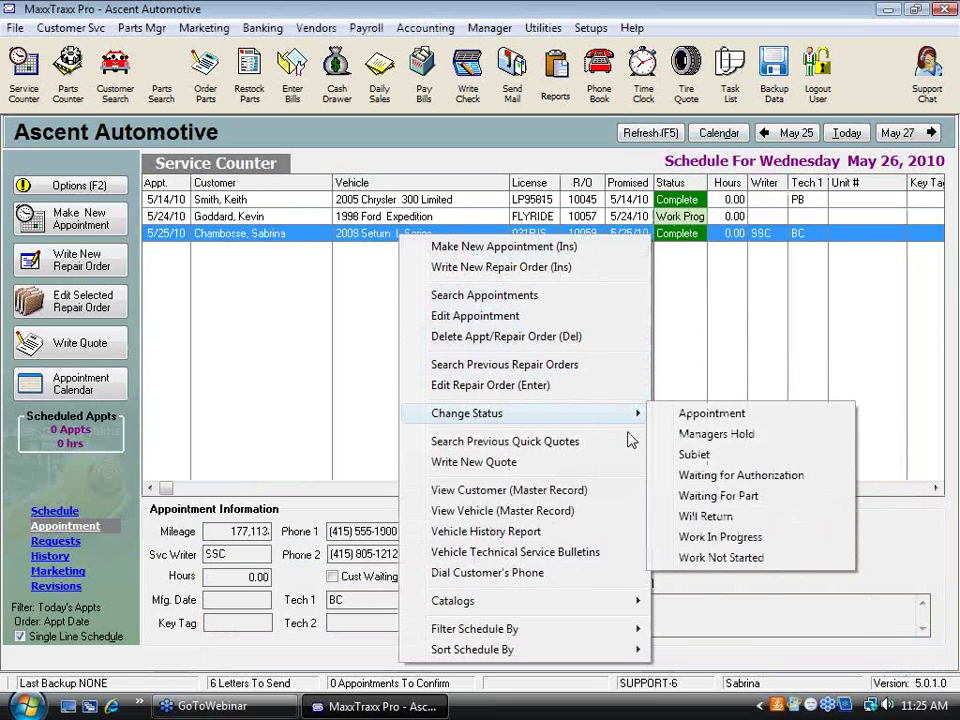
left_click(740, 475)
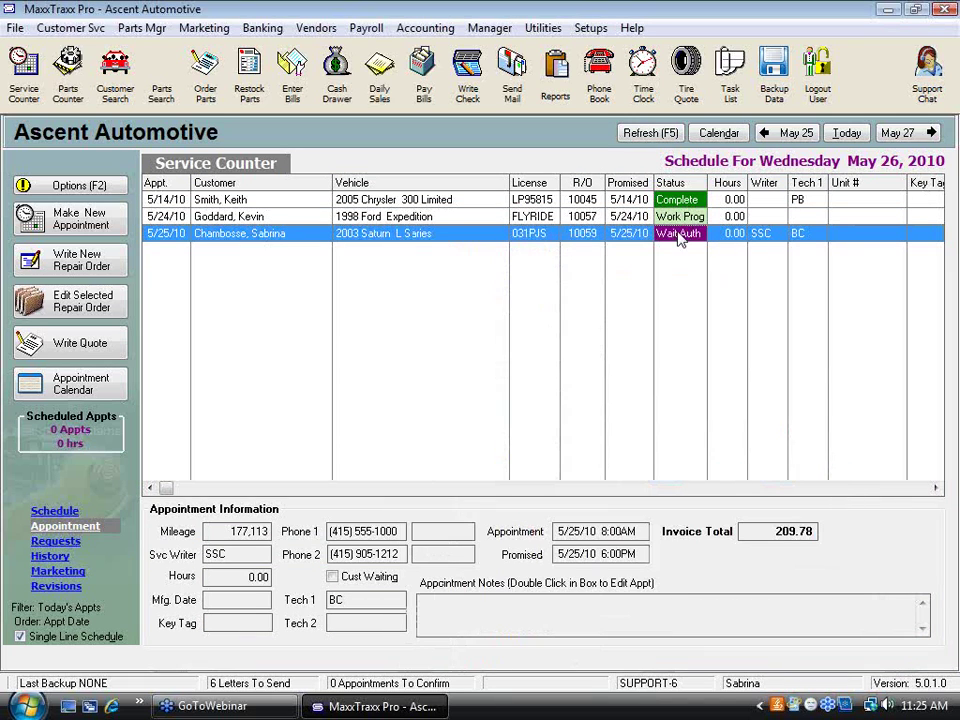
- Open the Saturn's repair order and examine the sales details of its vehicle detailing and smog inspection sublets, leaving both unchanged
double_click(405, 238)
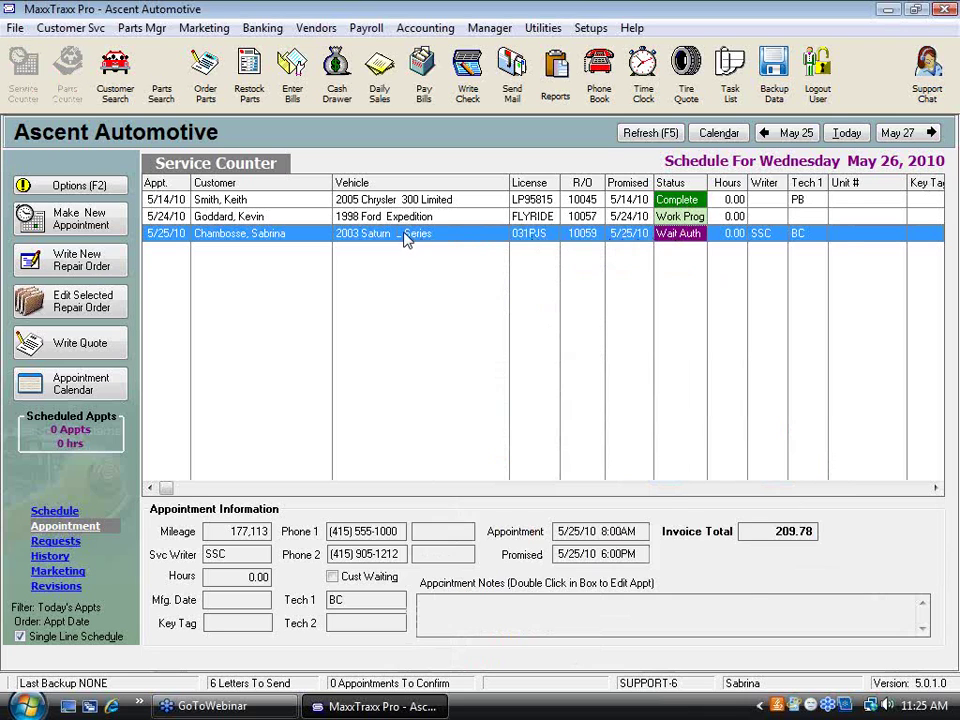
double_click(383, 340)
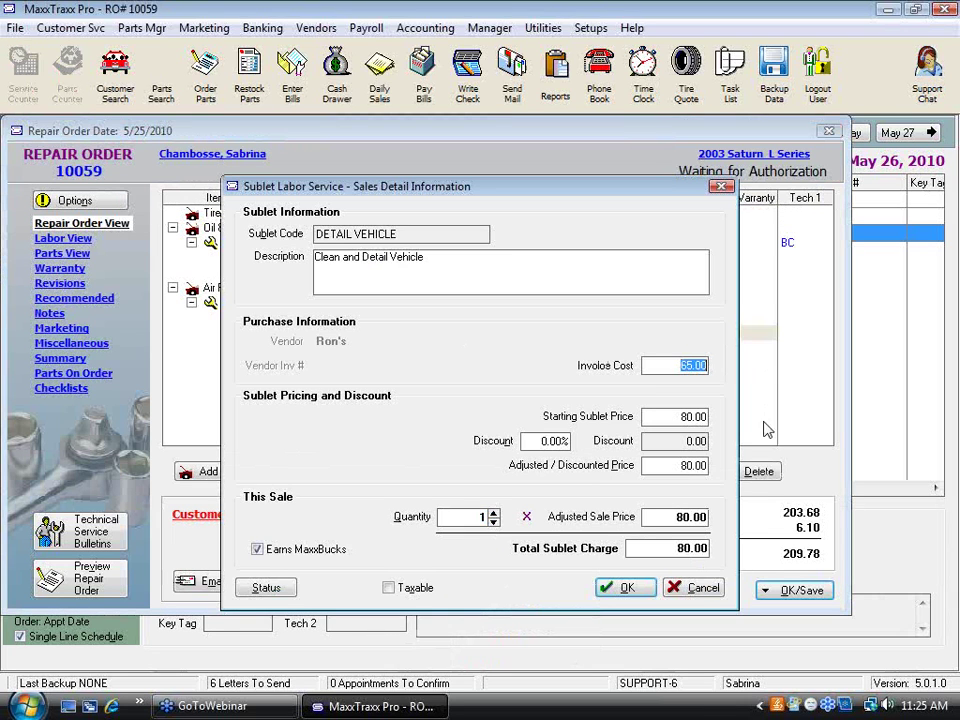
left_click(626, 589)
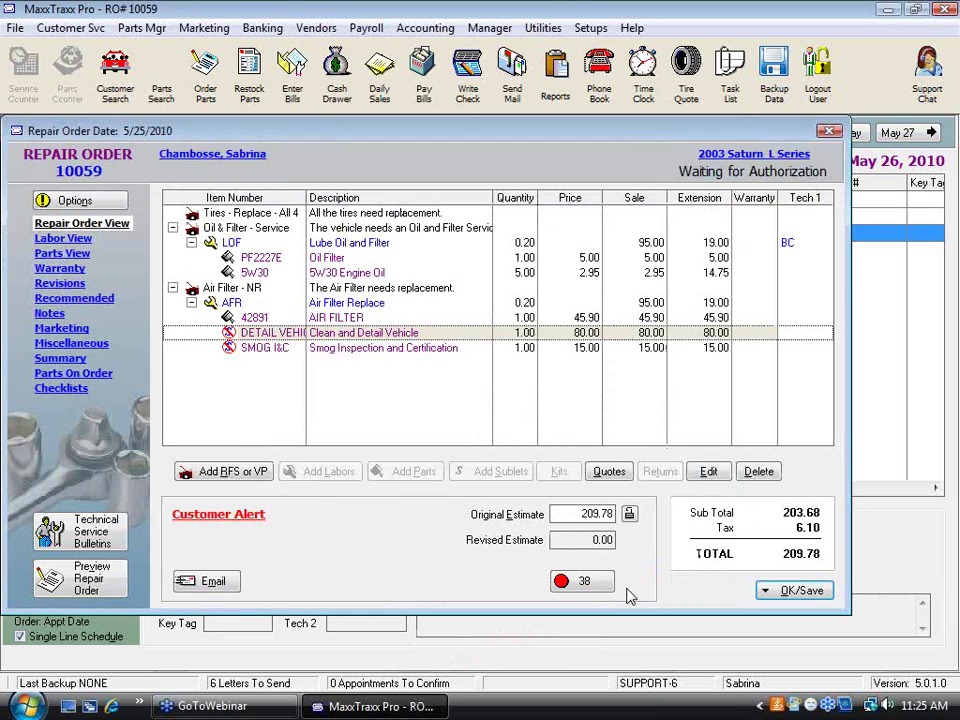
double_click(417, 341)
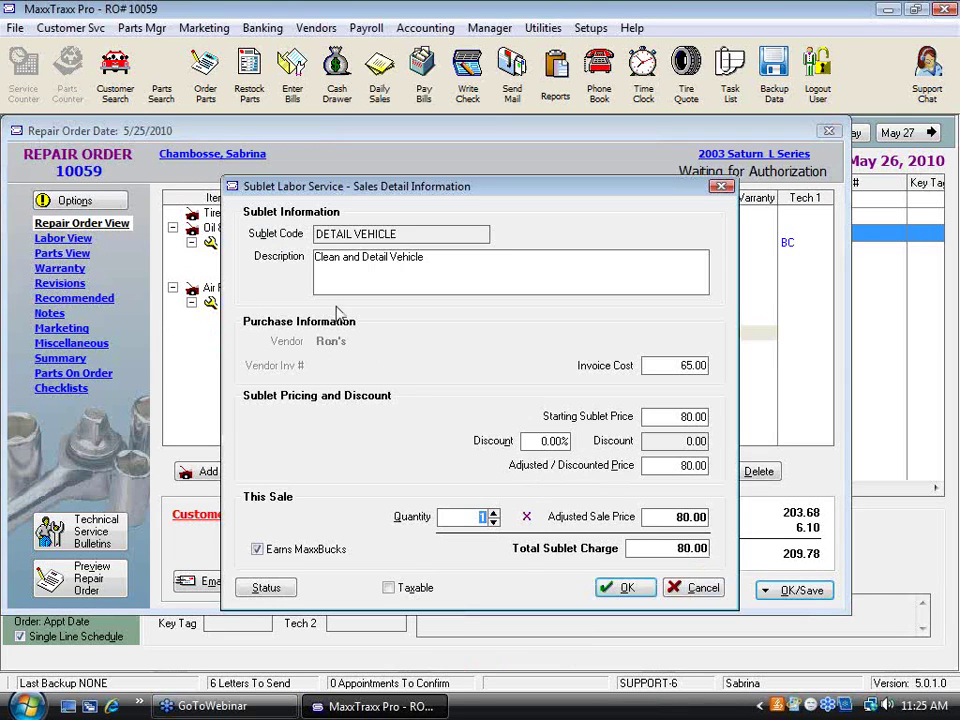
key("Escape")
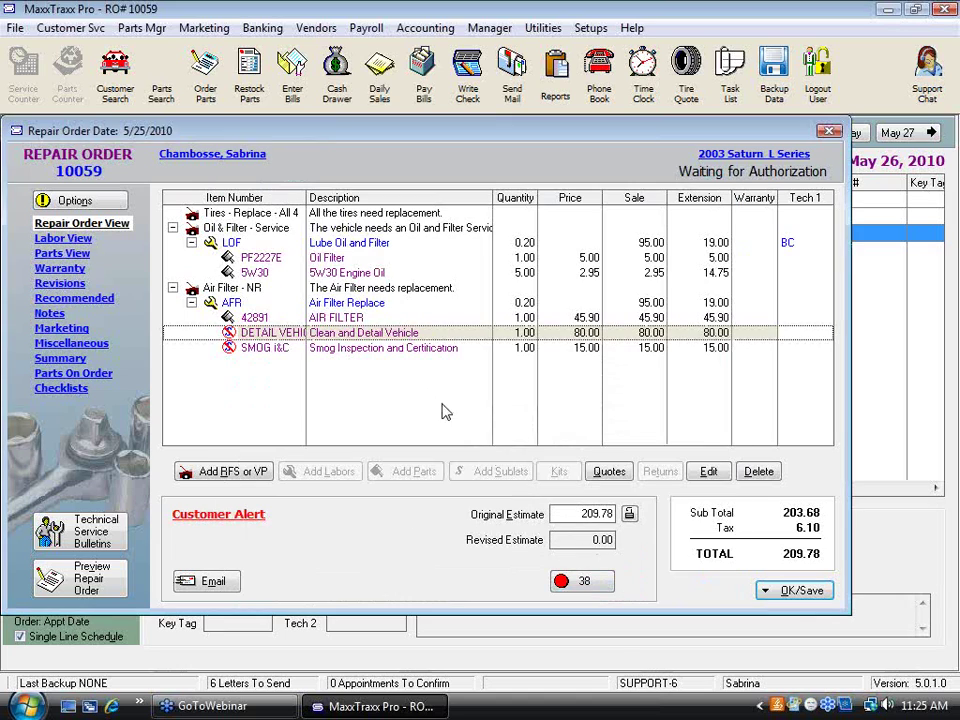
double_click(390, 351)
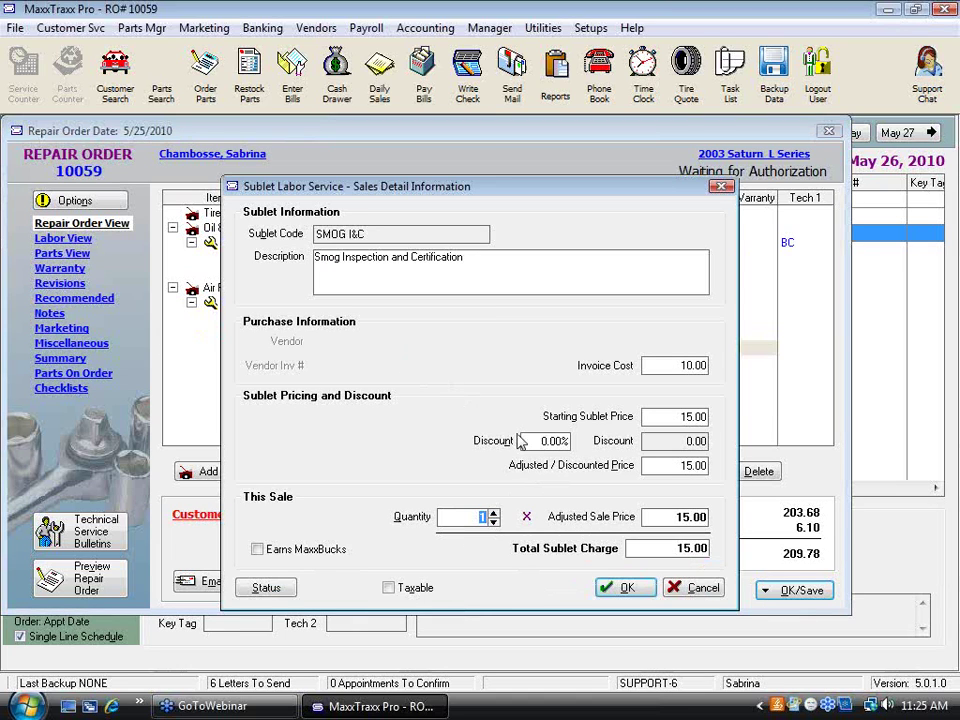
left_click(680, 364)
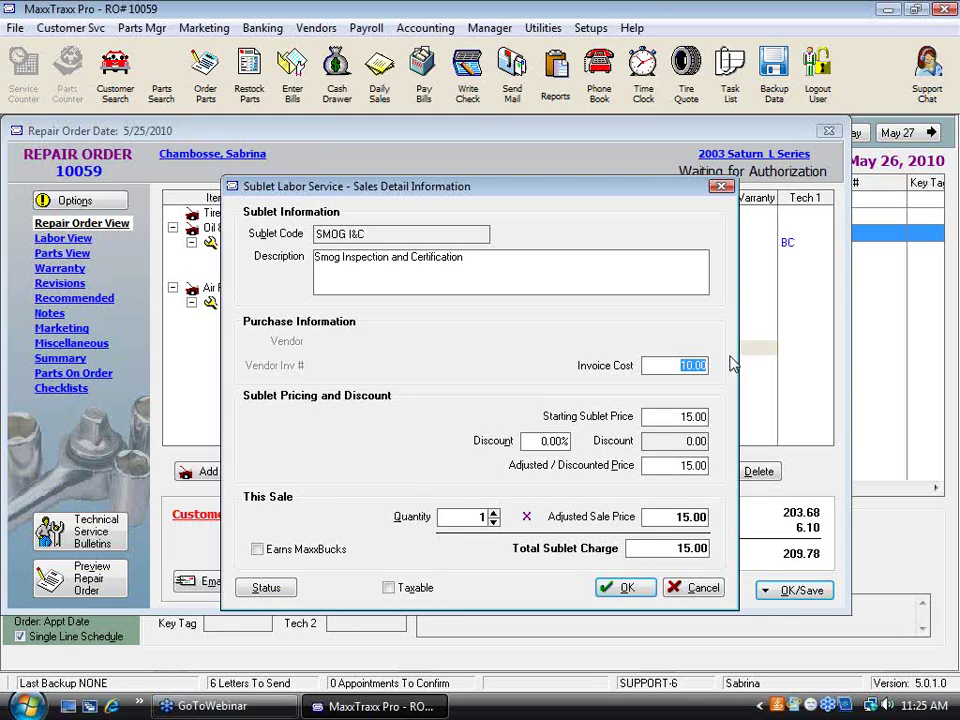
left_click(701, 590)
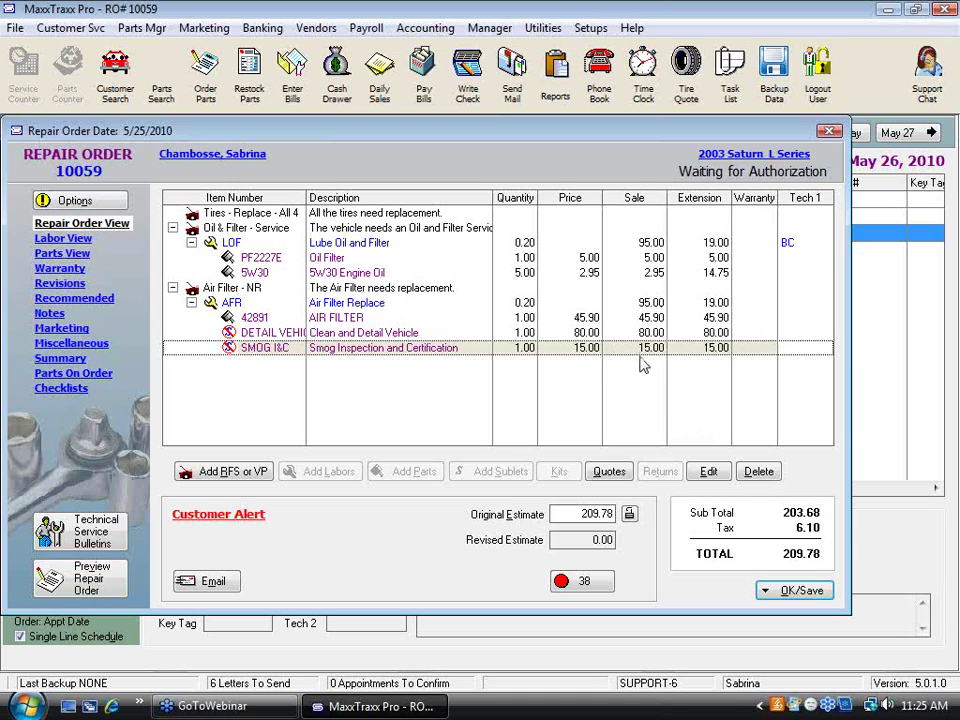
- Compare the invoice costs of the Clean and Detail Vehicle and the Smog Inspection and Certification sublets, discarding any edits
double_click(617, 333)
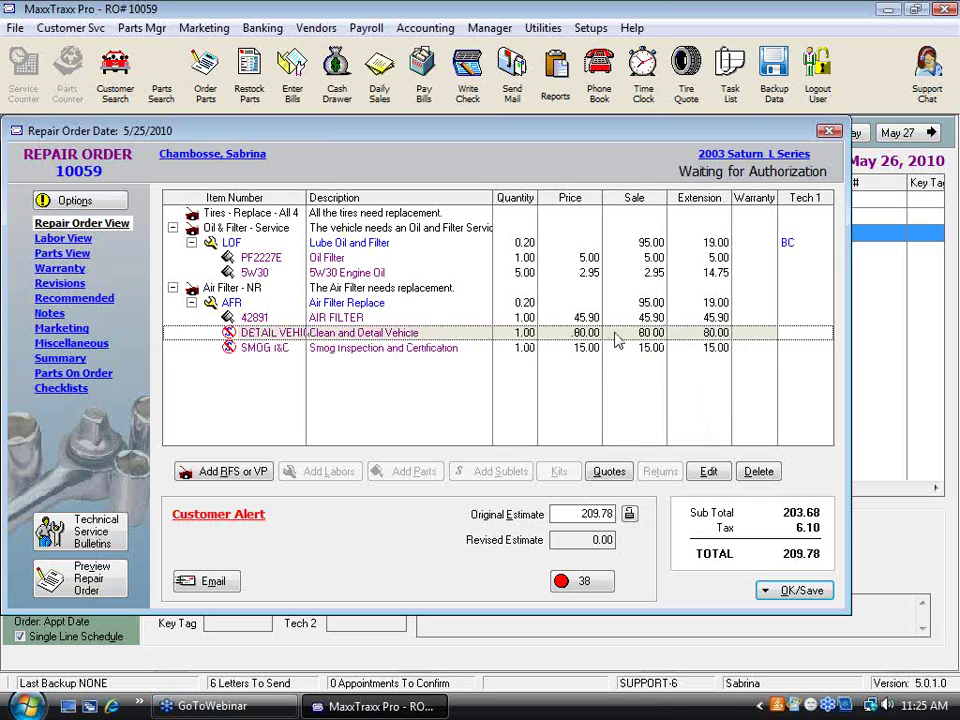
double_click(656, 364)
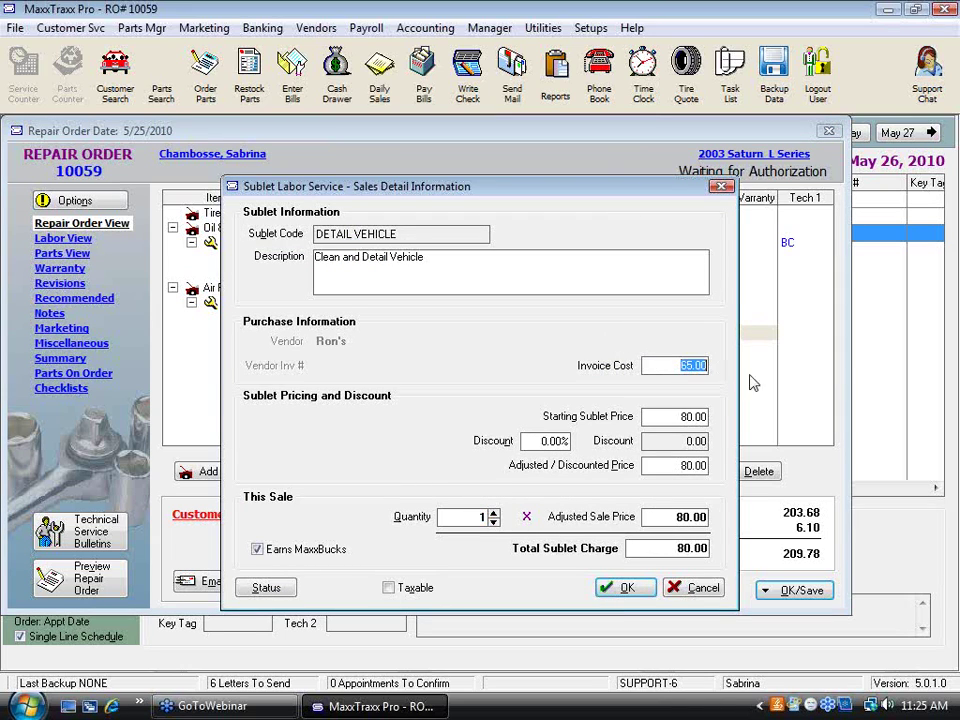
left_click(700, 587)
left_click(586, 352)
double_click(586, 352)
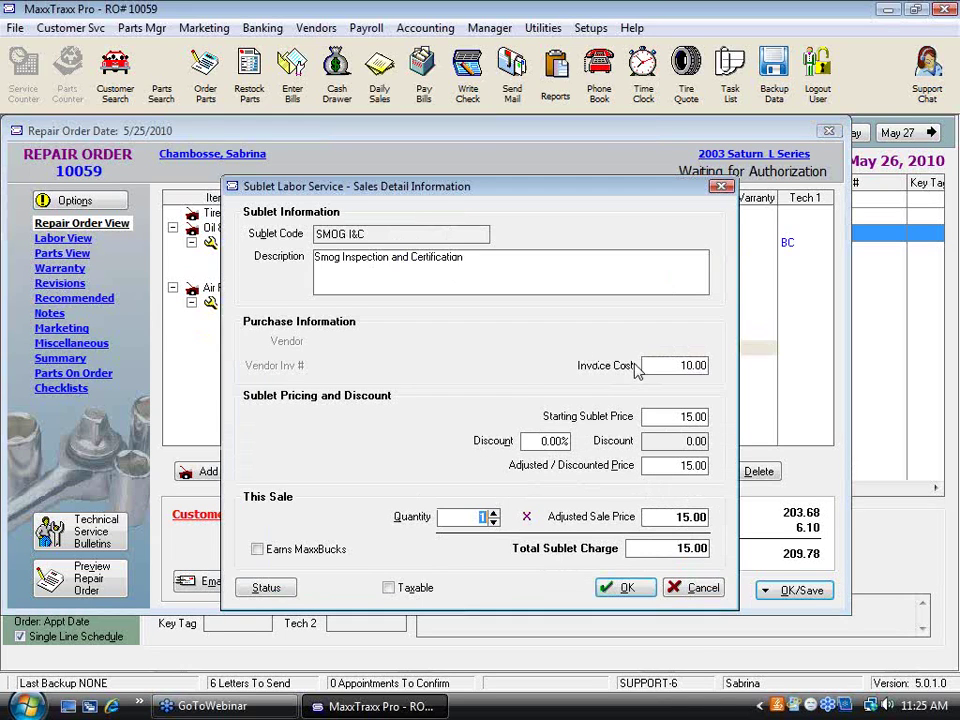
double_click(665, 366)
left_click(705, 588)
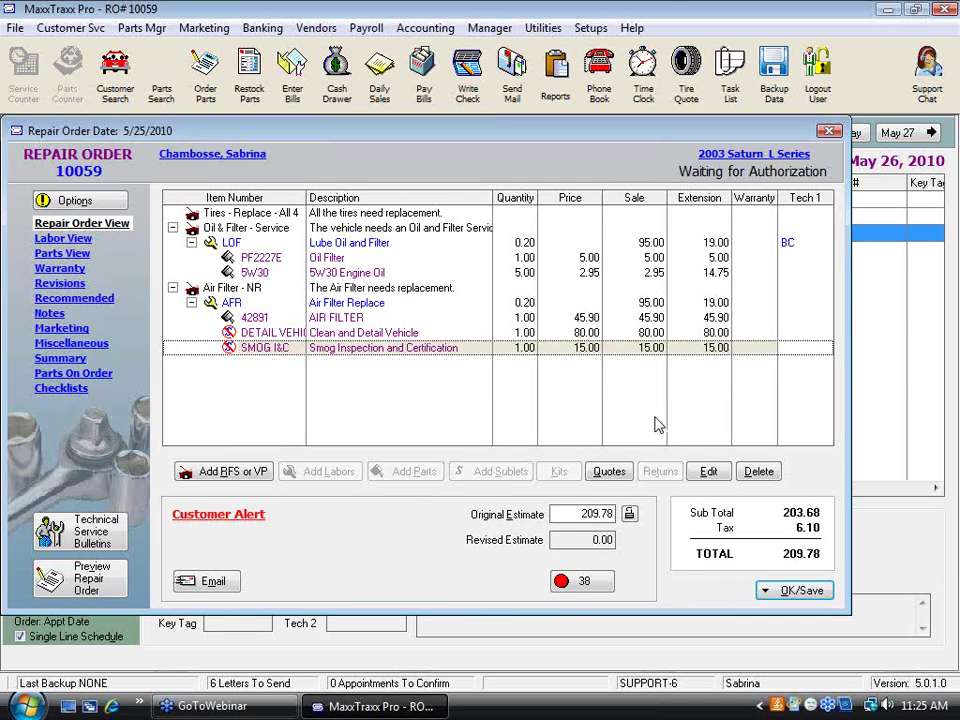
- Pay the Saturn's repair order in full with 209.78 cash, leaving labors without technicians, declining a new appointment and keeping its marketing letters
left_click(800, 591)
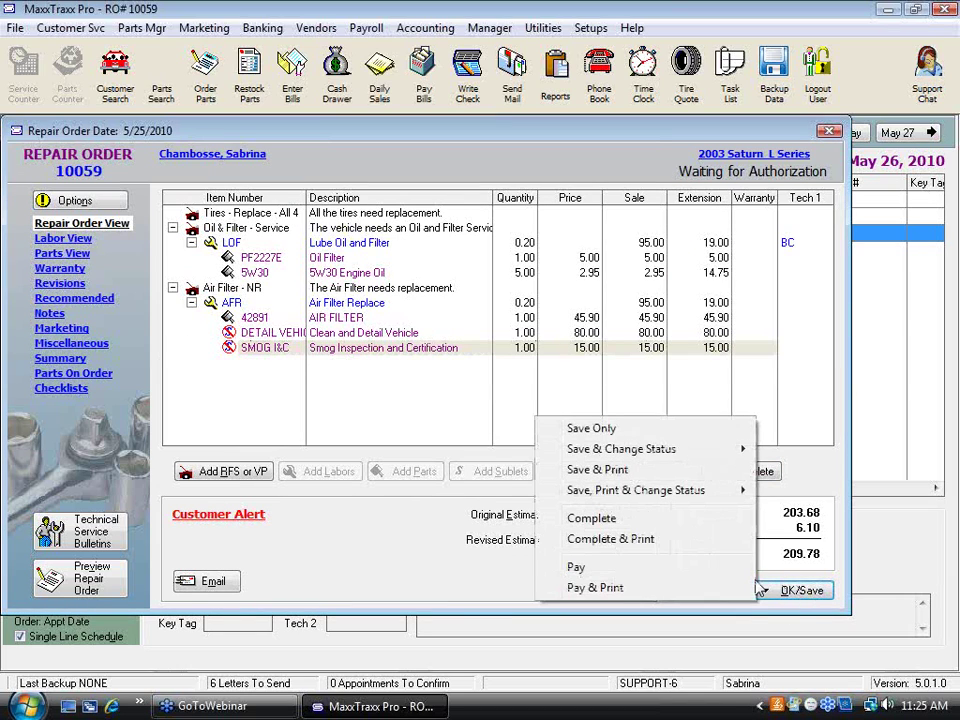
left_click(637, 571)
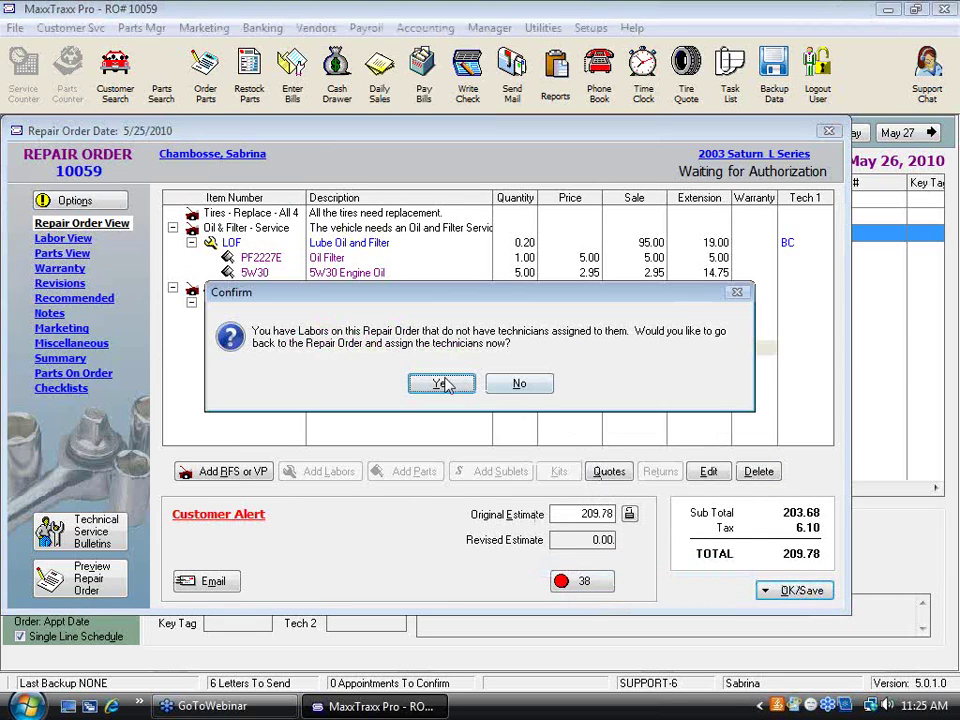
left_click(519, 384)
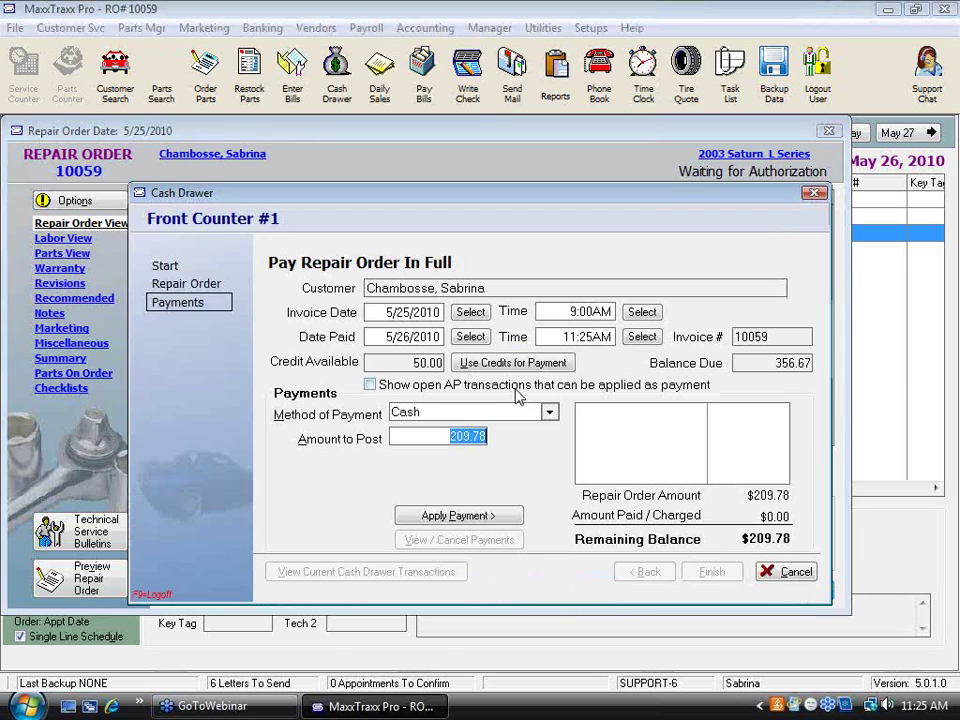
left_click(449, 516)
left_click(713, 573)
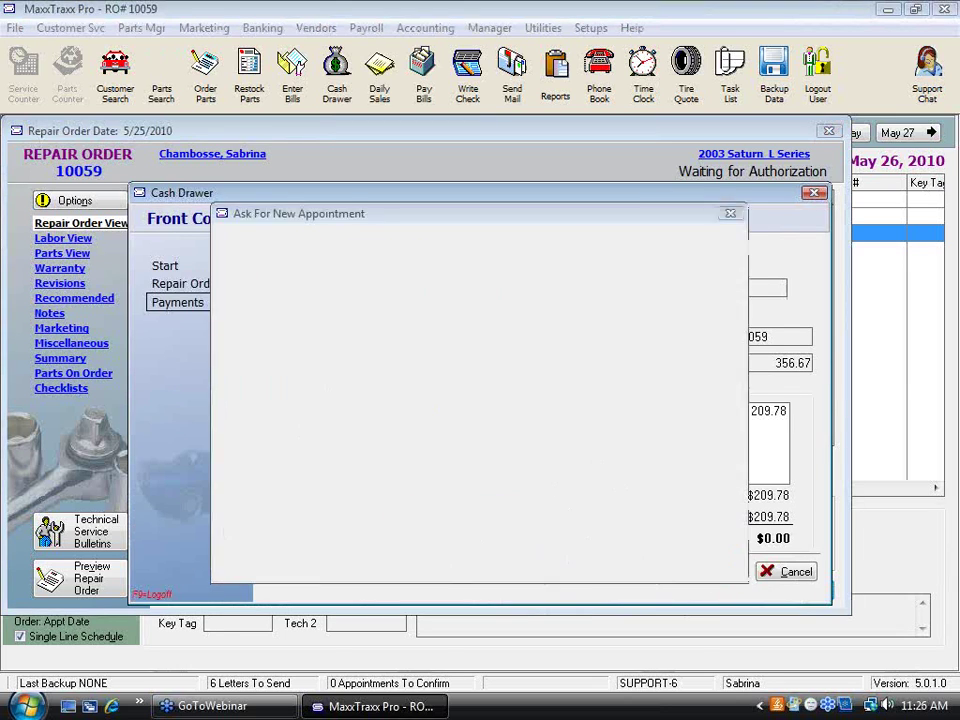
left_click(684, 561)
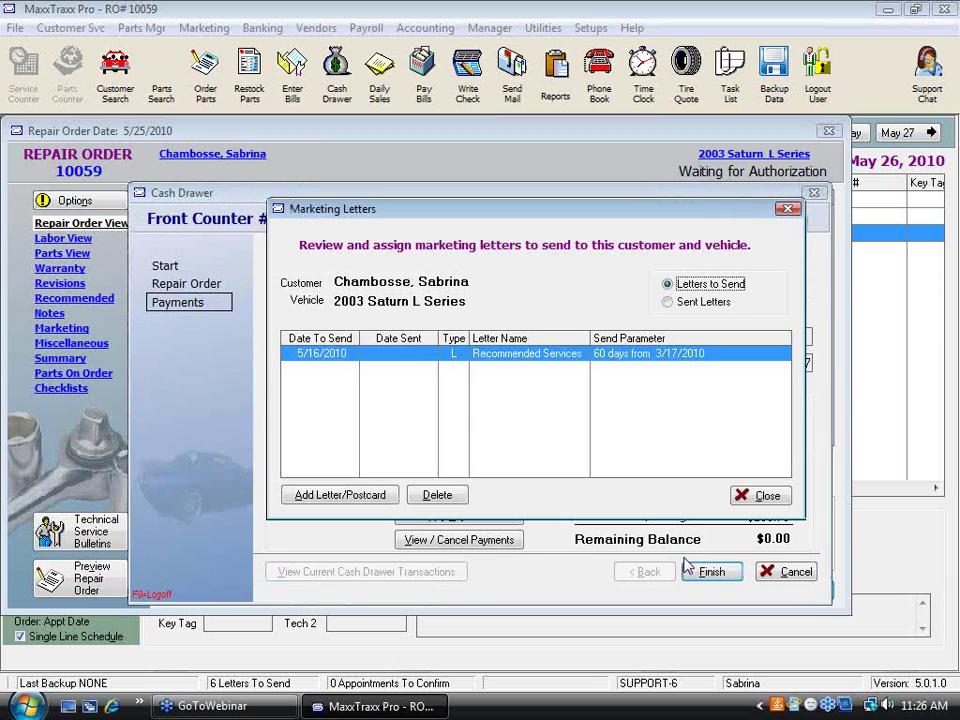
left_click(782, 493)
- Review the Inventory, Sublet Labor account's register for the Saturn's new repair order entry and the two 20.00 vendor invoice debits of 5/26/2010
left_click(425, 28)
left_click(440, 47)
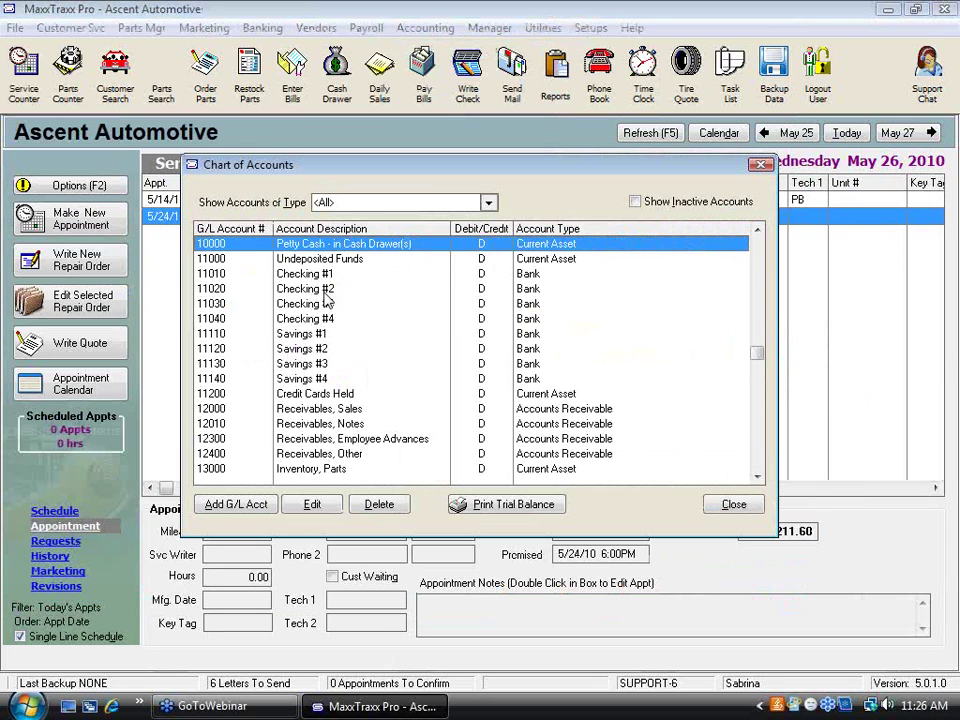
scroll(313, 375, "down", 5)
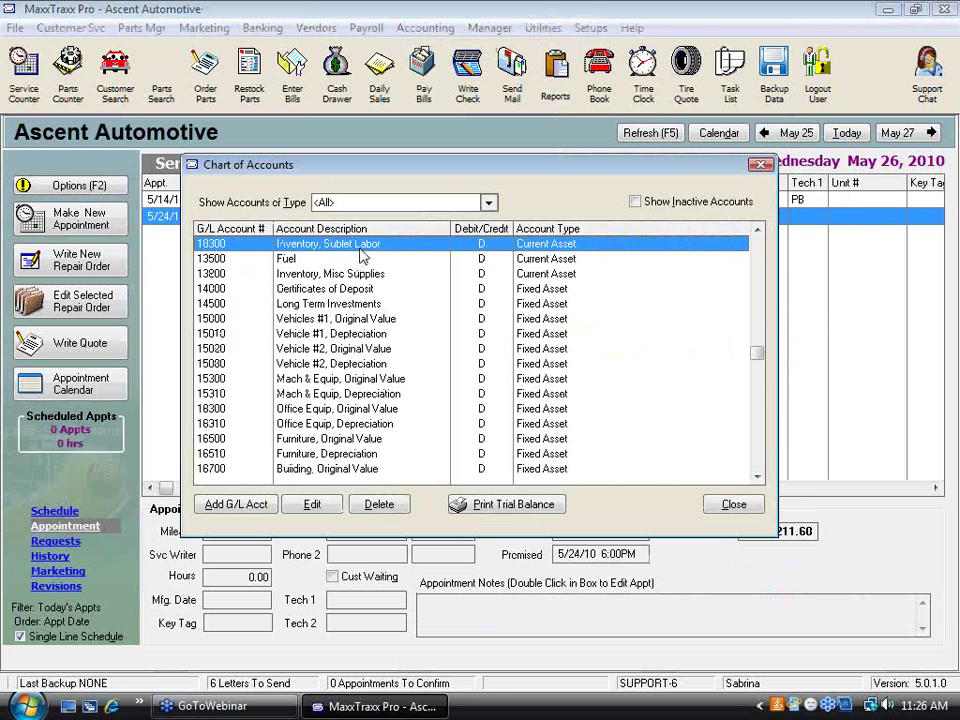
double_click(370, 250)
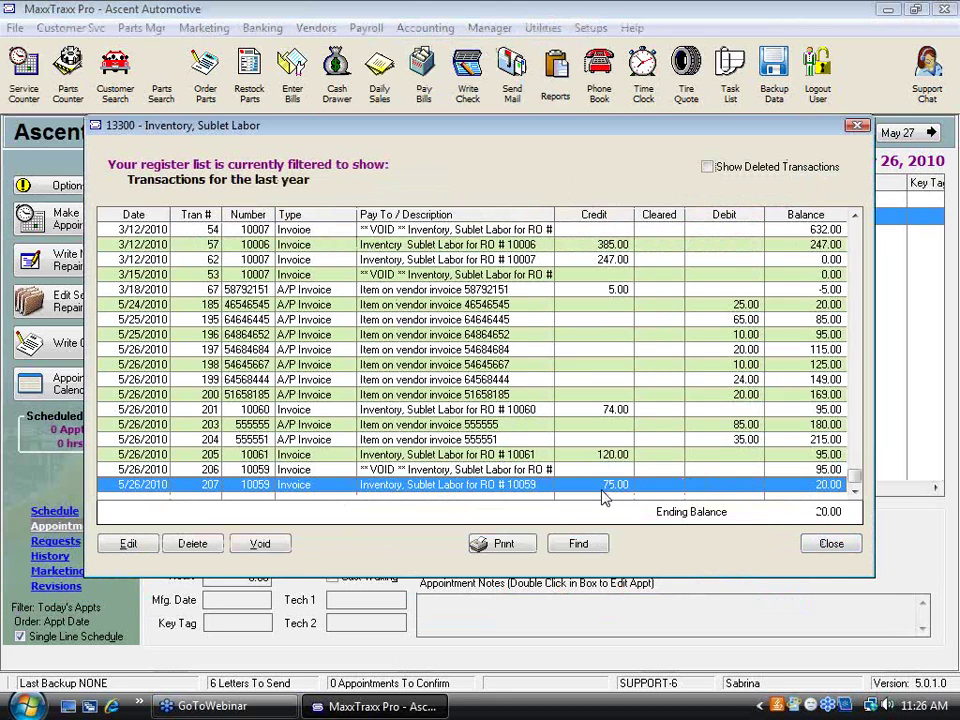
left_click(757, 352)
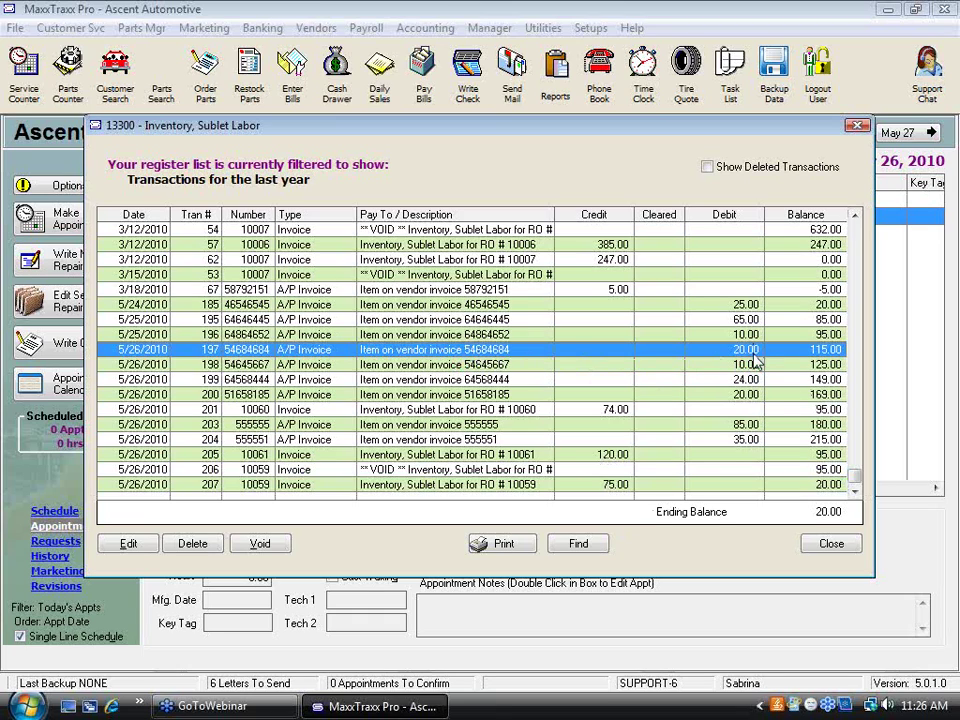
left_click(757, 396)
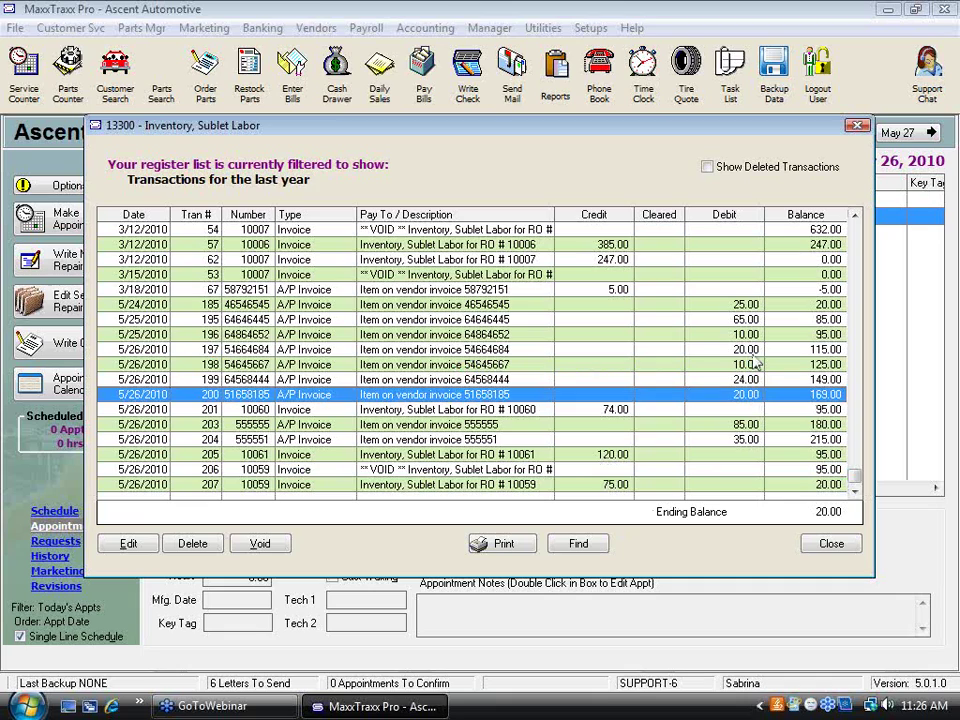
left_click(756, 352)
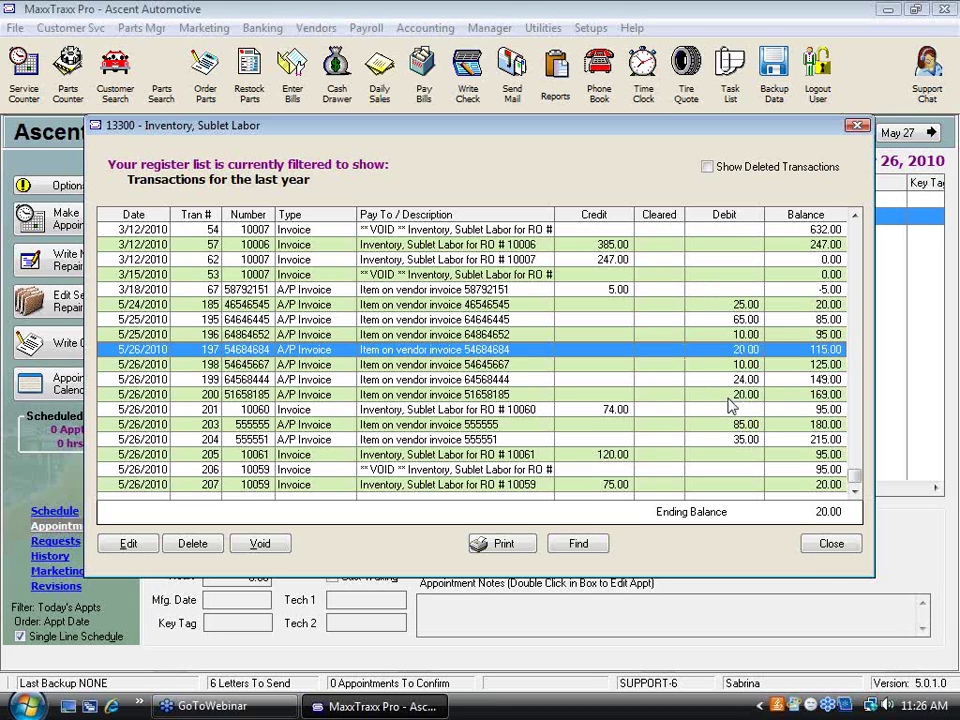
- Close the account register and chart of accounts and look through the sublet labor list, including the Towing Charge entry
left_click(848, 544)
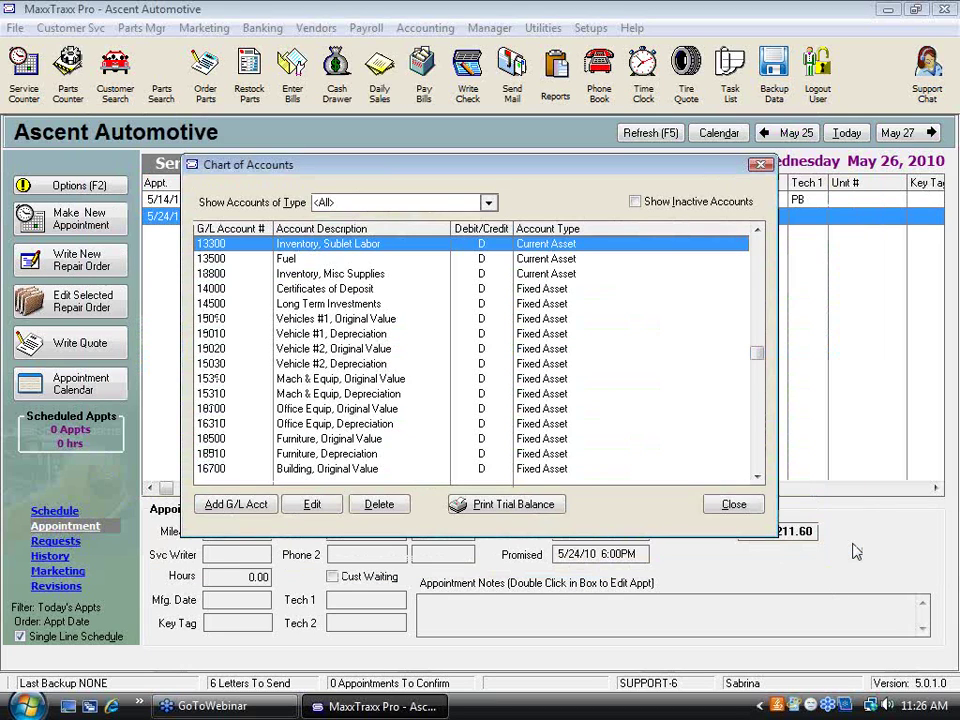
left_click(733, 505)
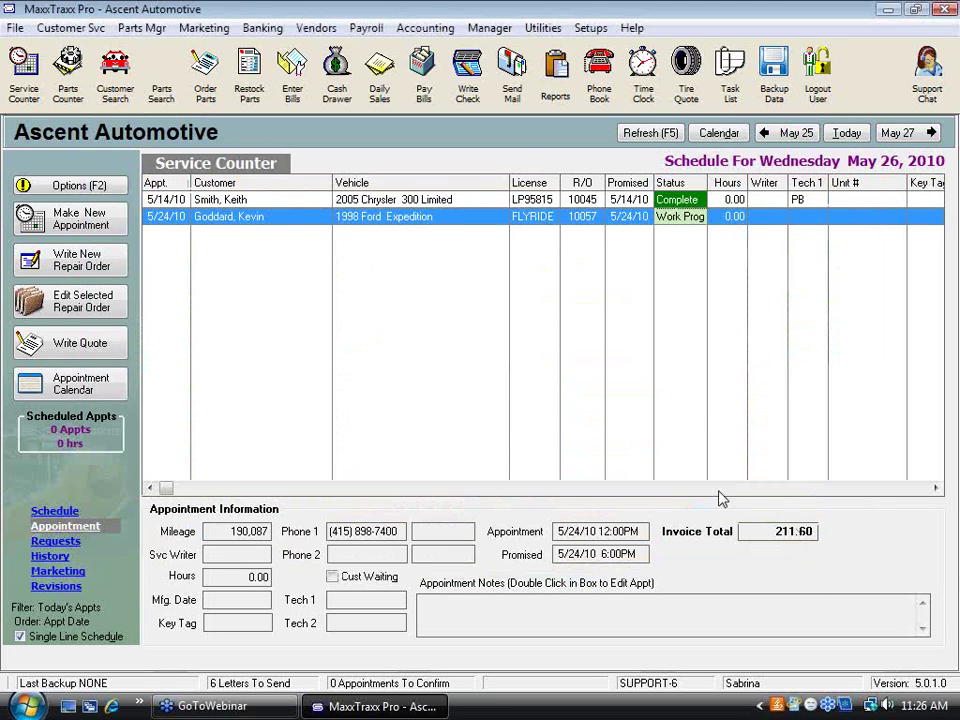
left_click(489, 28)
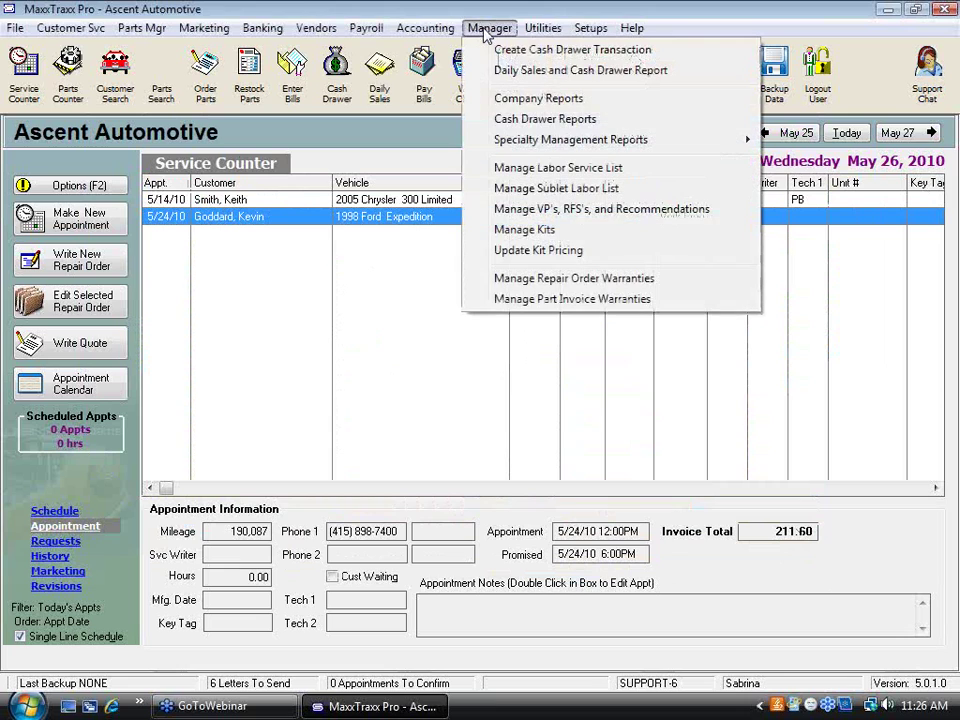
left_click(519, 193)
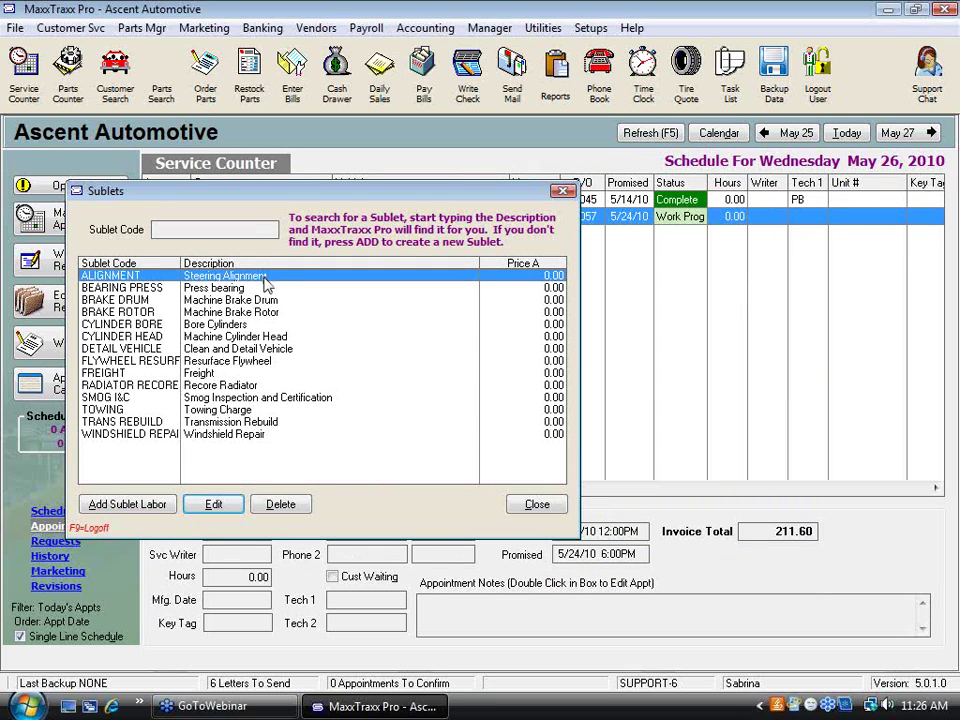
left_click(240, 410)
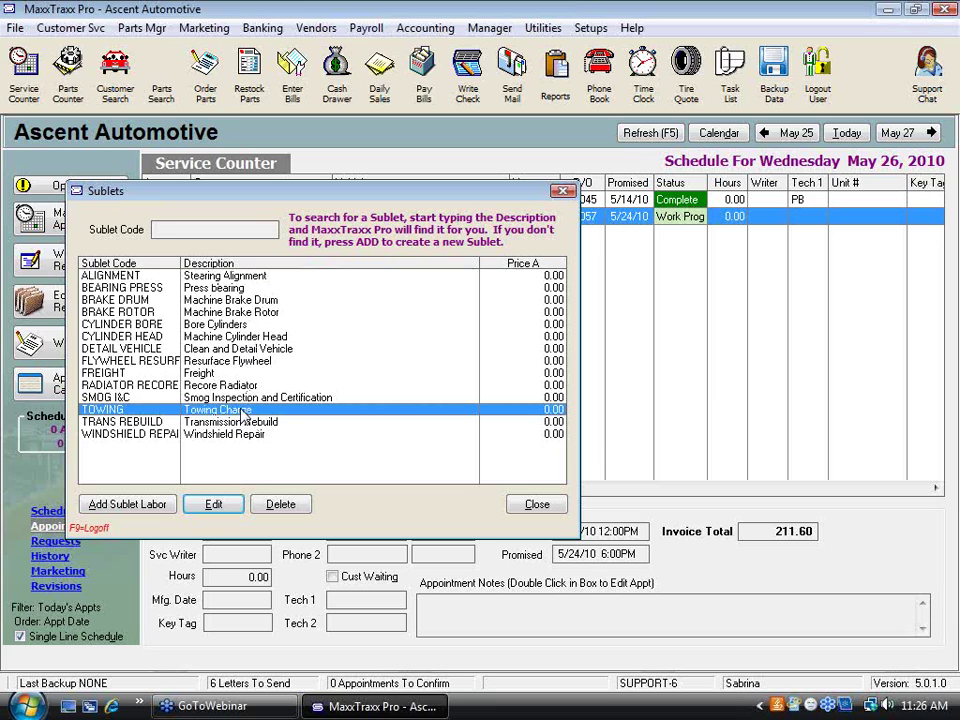
left_click(537, 505)
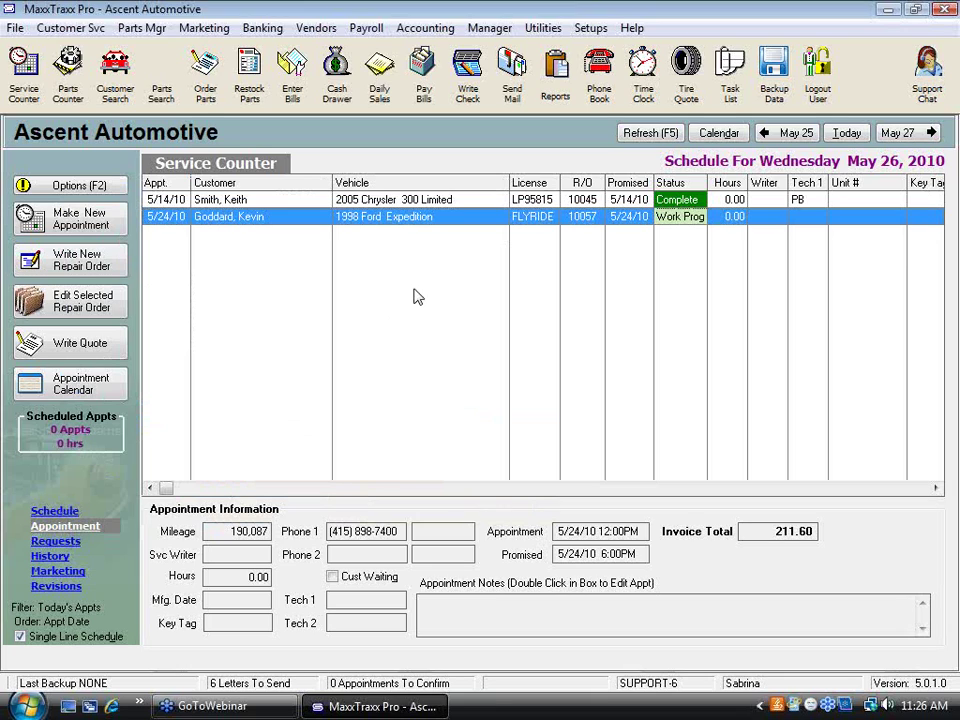
- Open the 1998 Ford Expedition's repair order without updating its information, examine its line items and save it
double_click(412, 217)
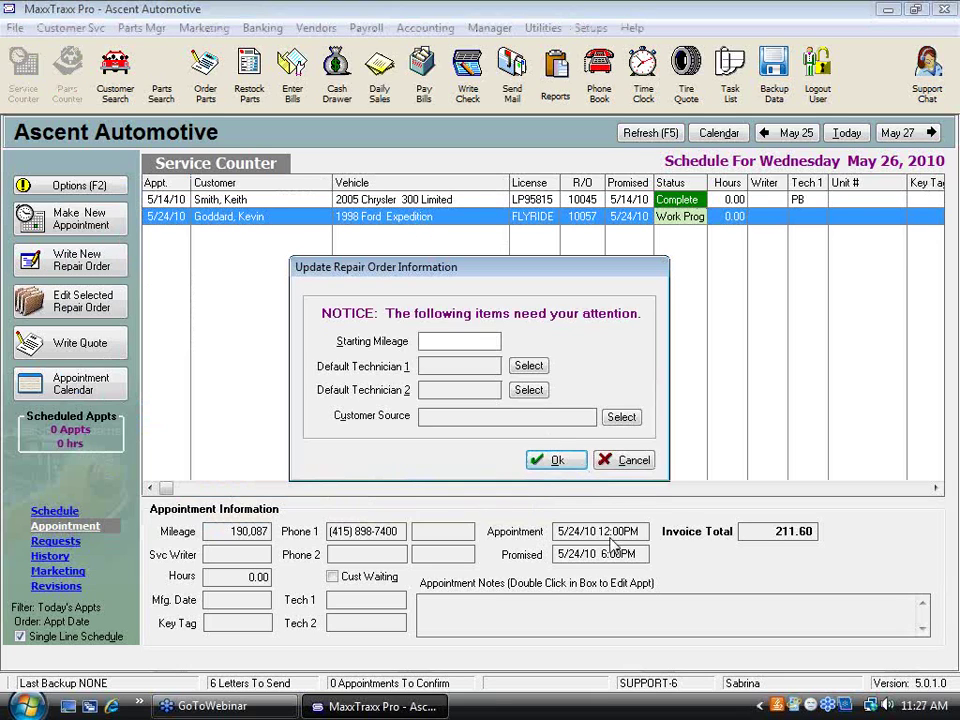
left_click(556, 461)
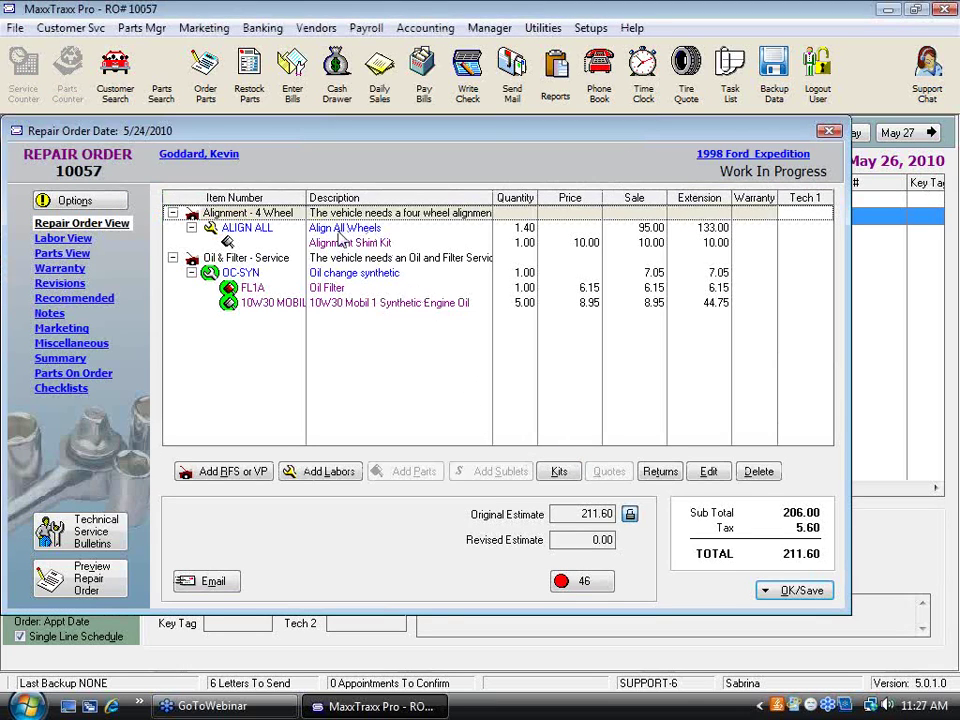
left_click(800, 591)
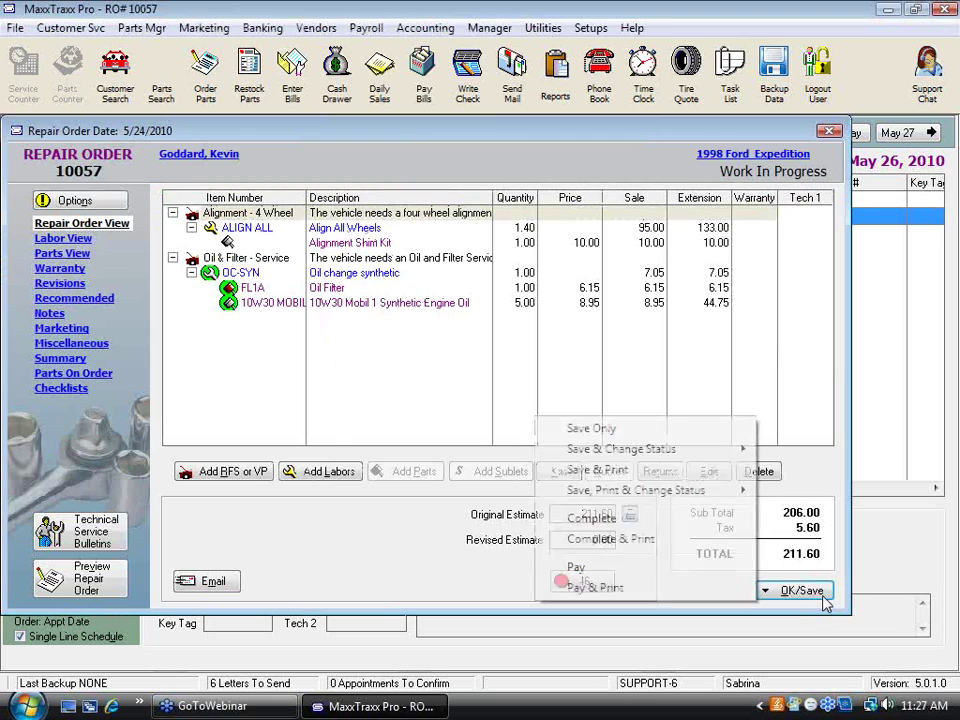
left_click(656, 431)
left_click(679, 560)
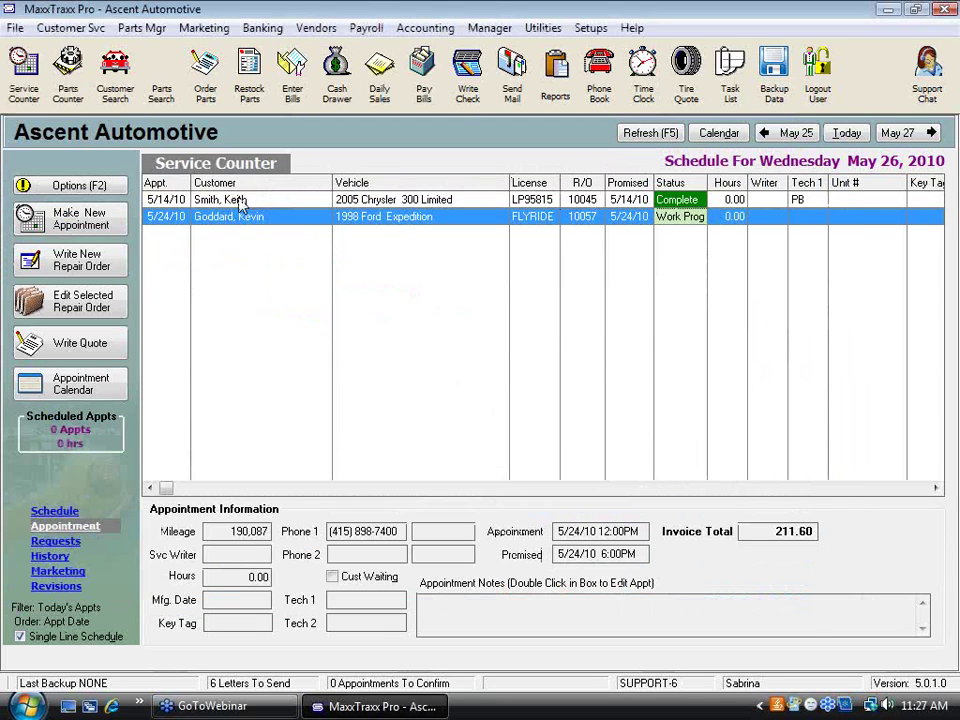
- Inspect the 2005 Chrysler 300 Limited's completed repair order and its brake adjustment labor, closing it without payment or printing
double_click(240, 201)
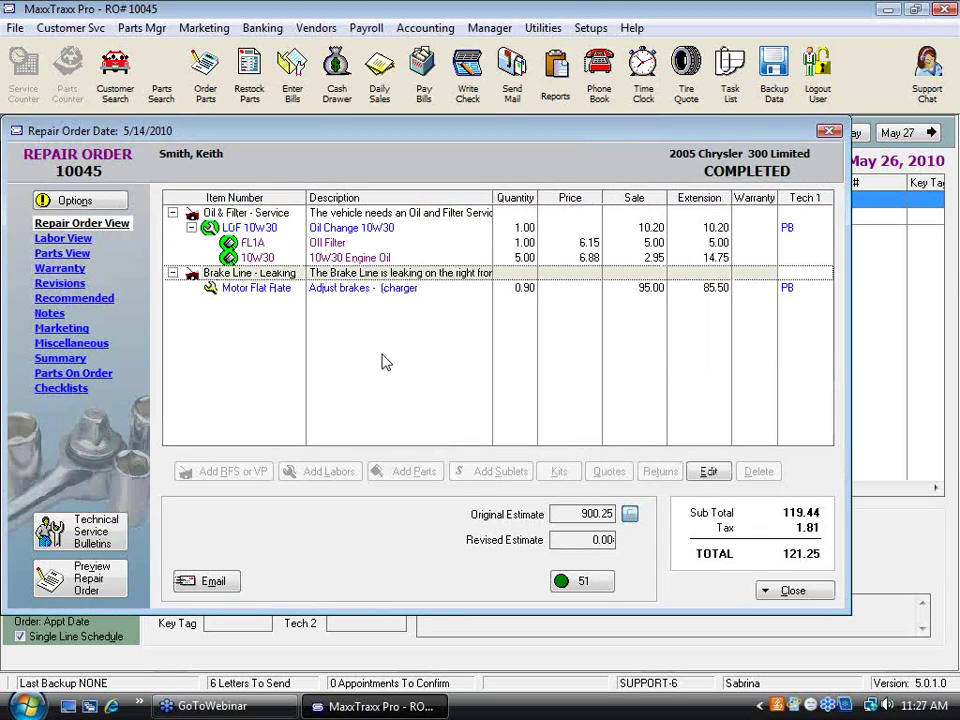
left_click(368, 290)
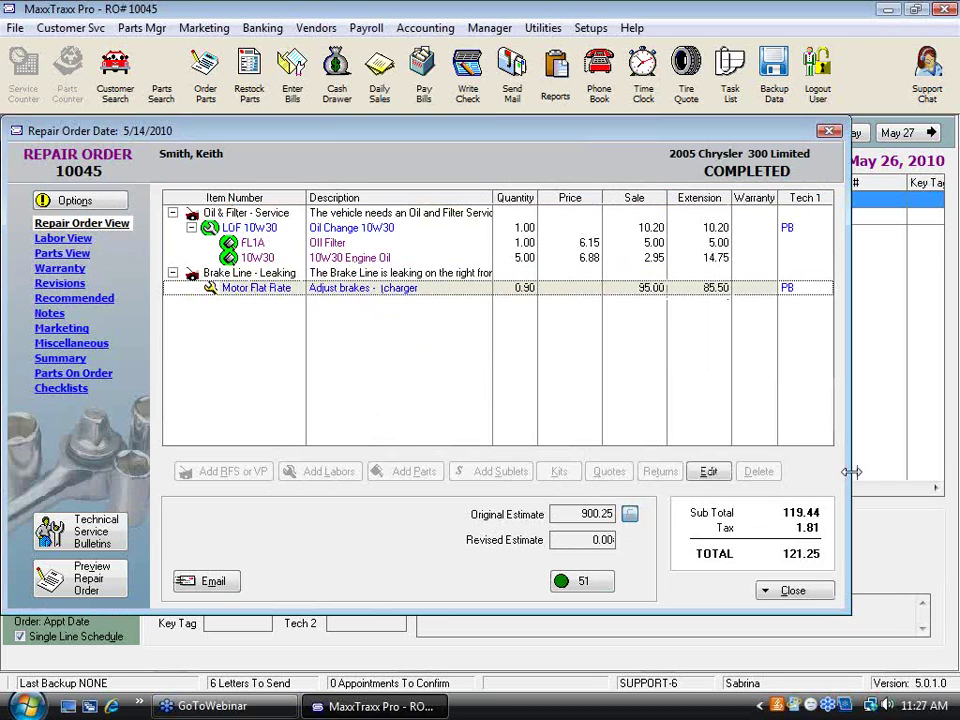
left_click(800, 592)
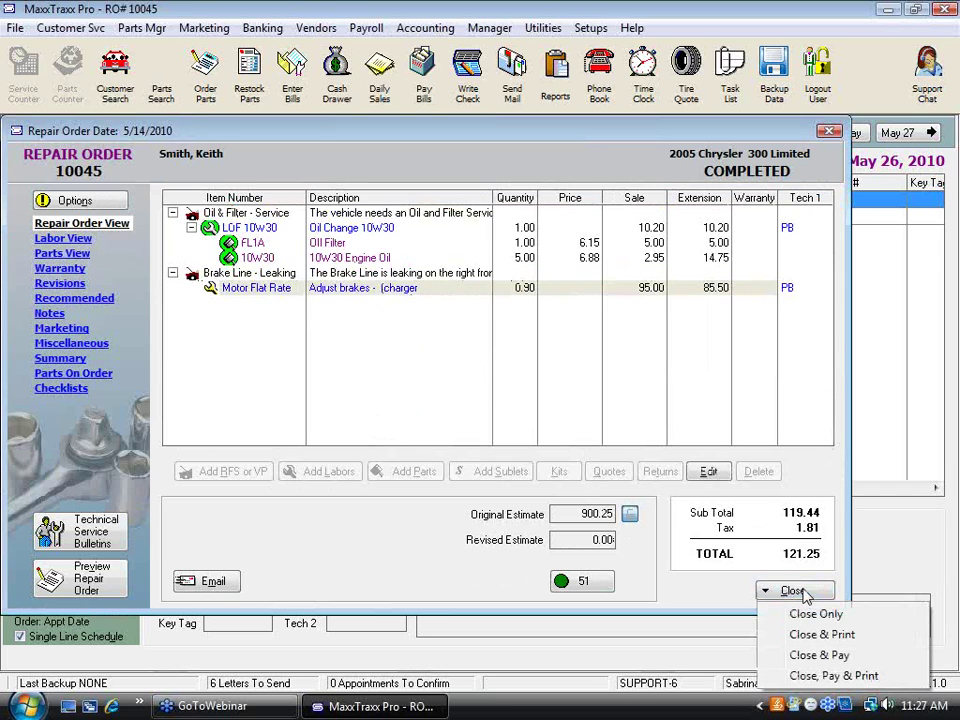
left_click(806, 616)
double_click(323, 205)
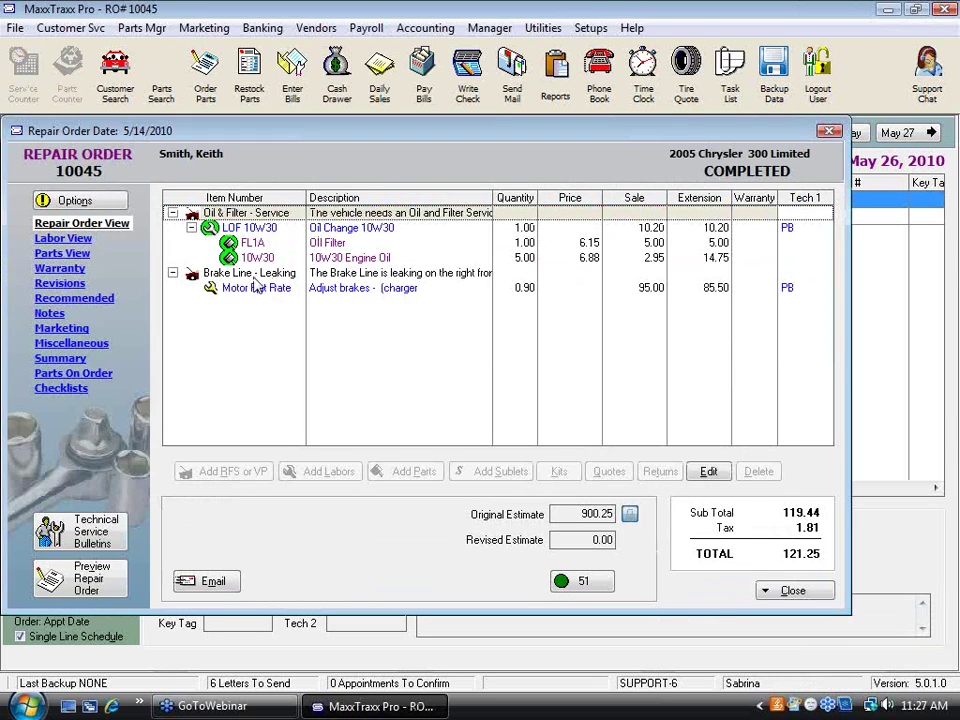
left_click(280, 290)
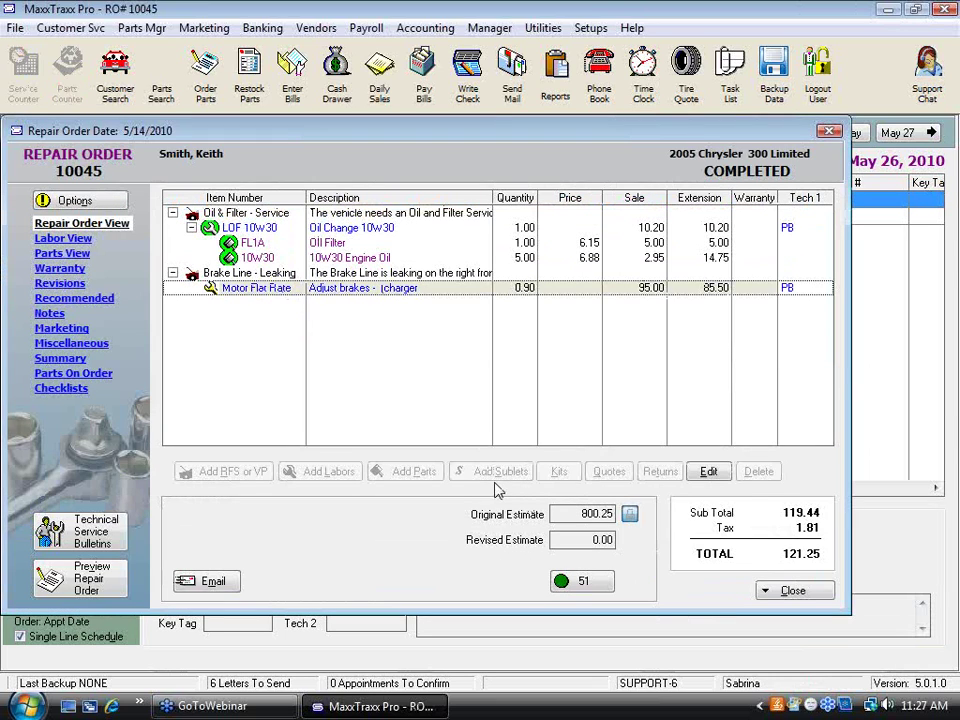
left_click(795, 589)
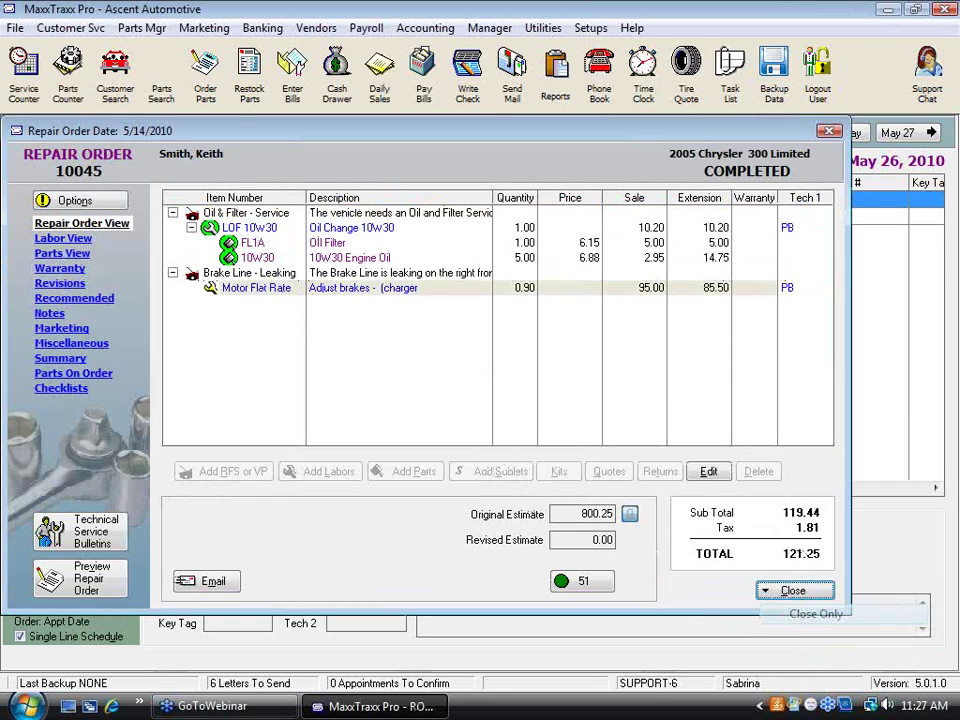
left_click(816, 613)
- Reopen the Ford Expedition's repair order and add the SMOG I&C sublet under the synthetic oil change labor
left_click(454, 218)
right_click(455, 218)
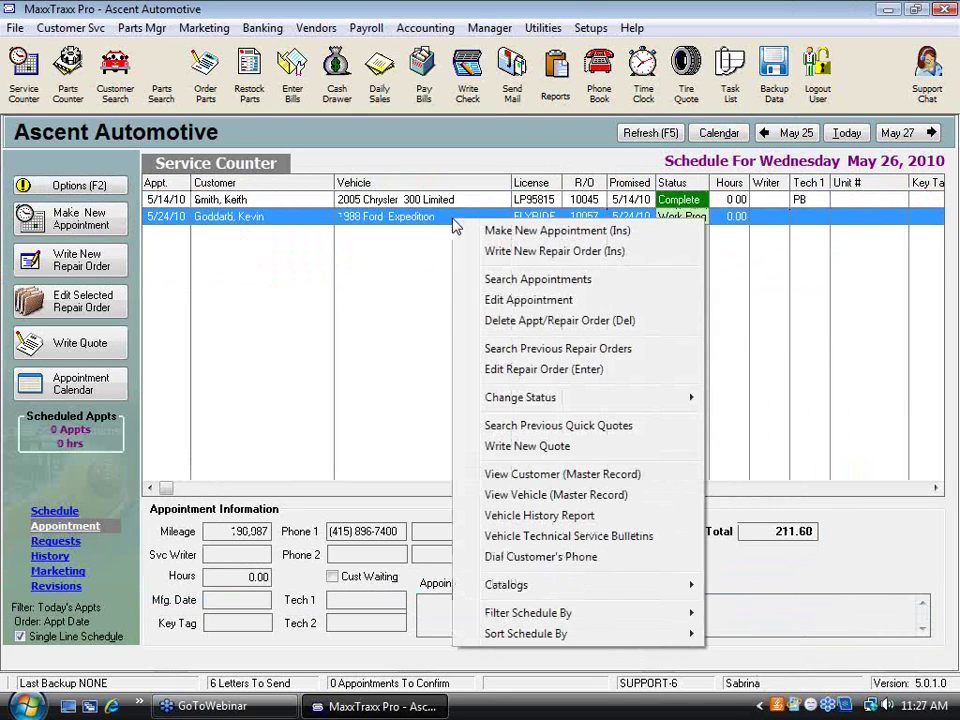
double_click(397, 223)
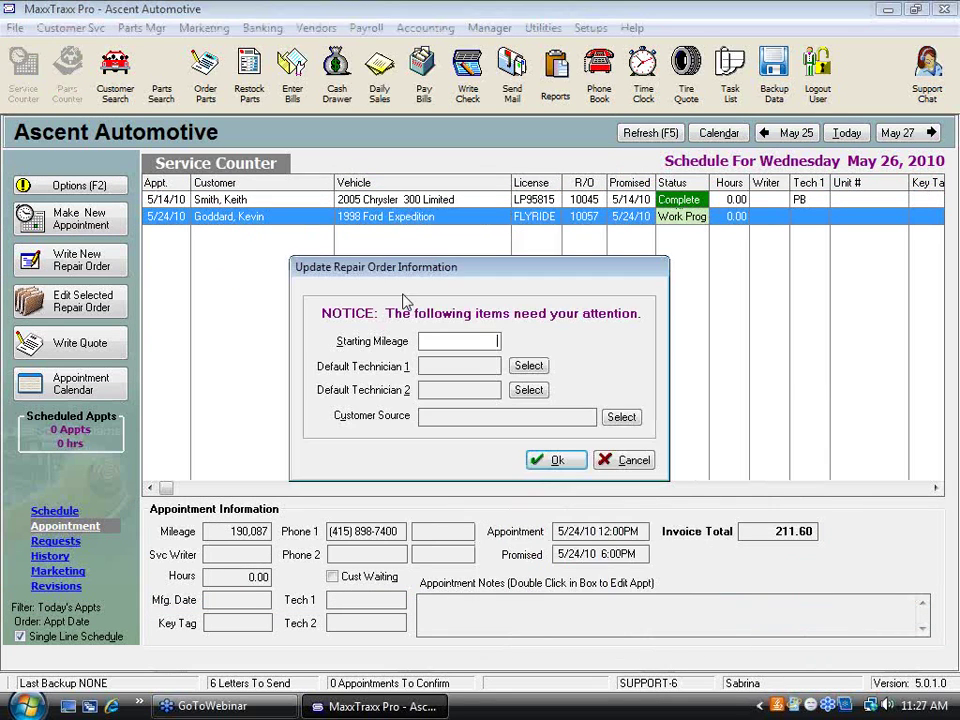
left_click(550, 460)
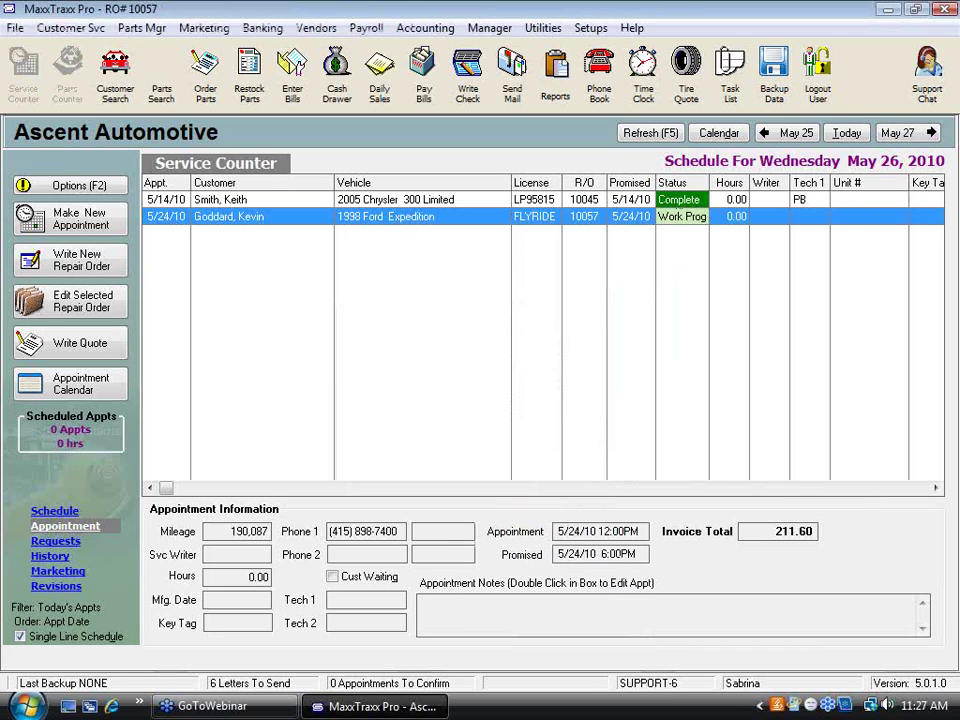
left_click(377, 274)
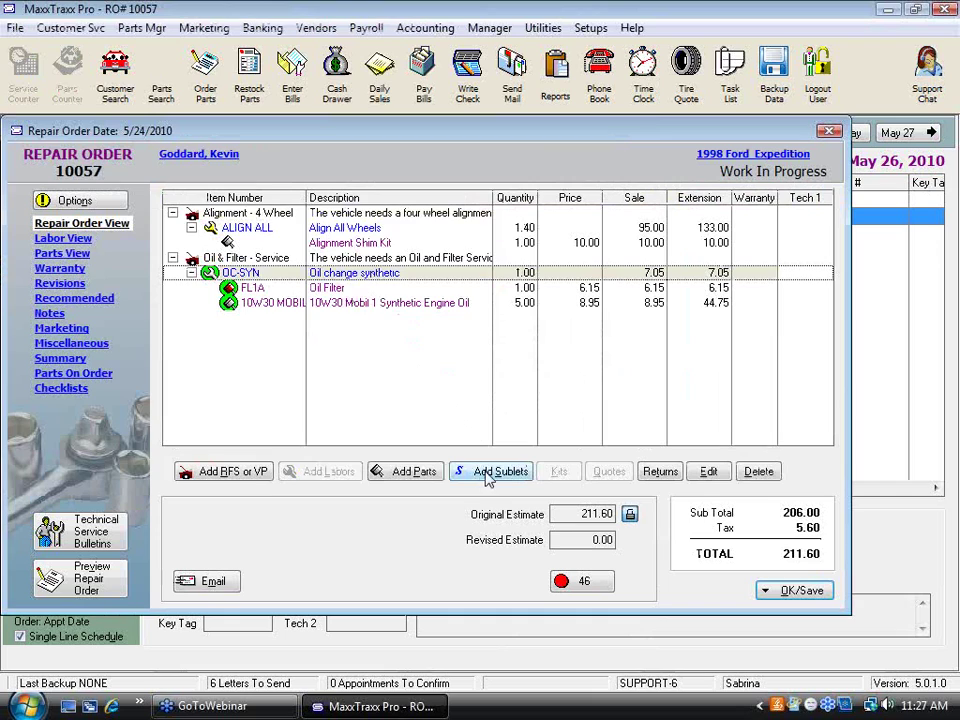
left_click(480, 477)
left_click(80, 354)
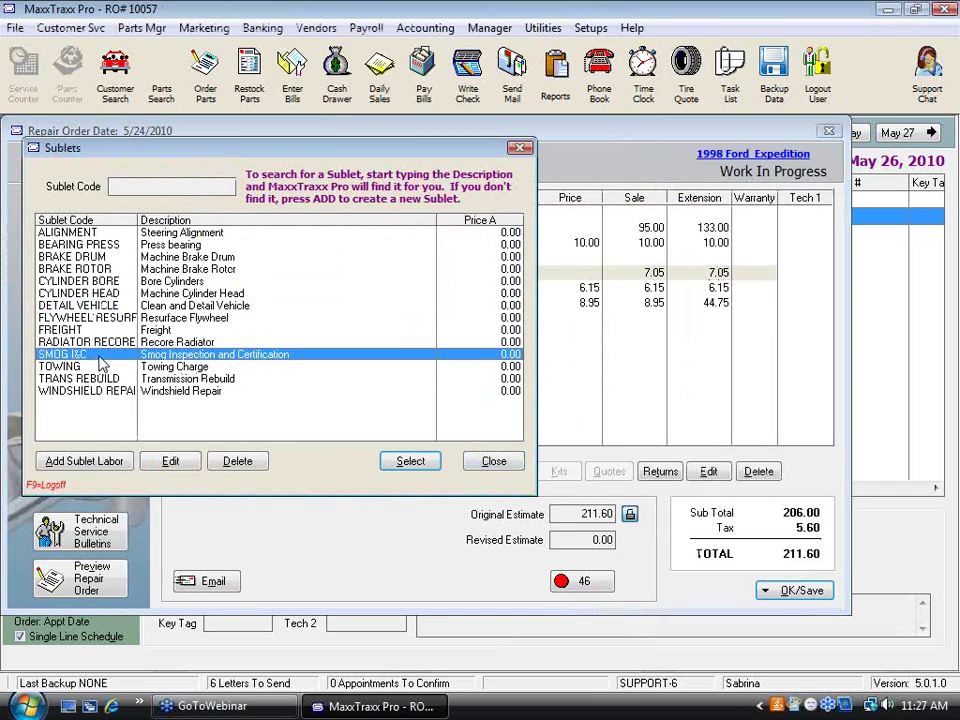
double_click(302, 356)
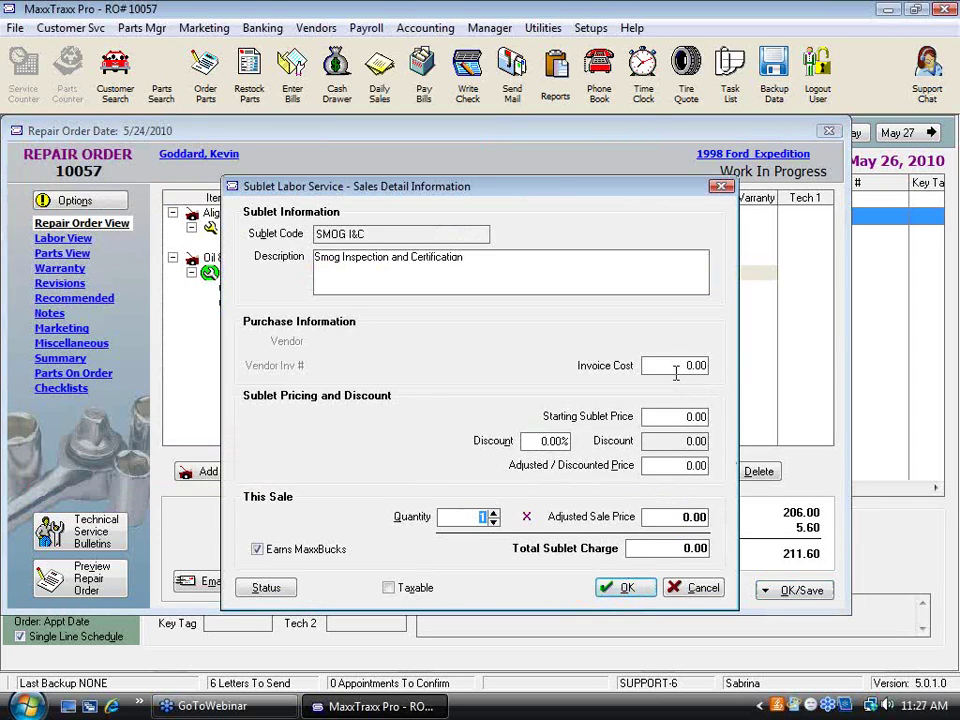
- Give the smog inspection sublet an invoice cost of 10.00 and a starting price of 12.00, and accept it
left_click(698, 364)
left_click(712, 416)
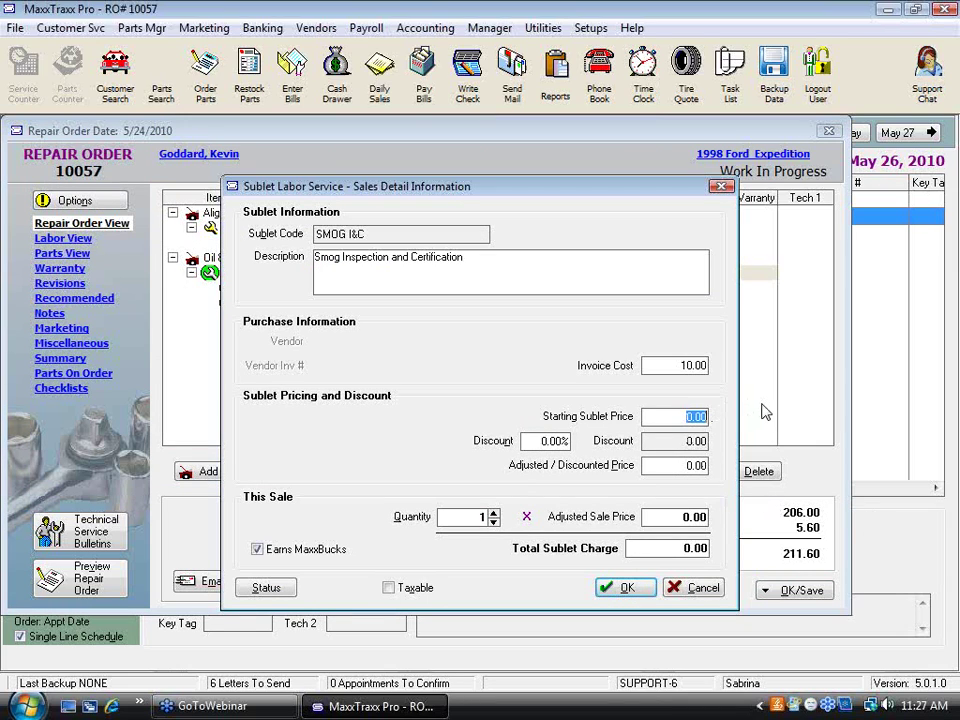
type("12")
key("Tab")
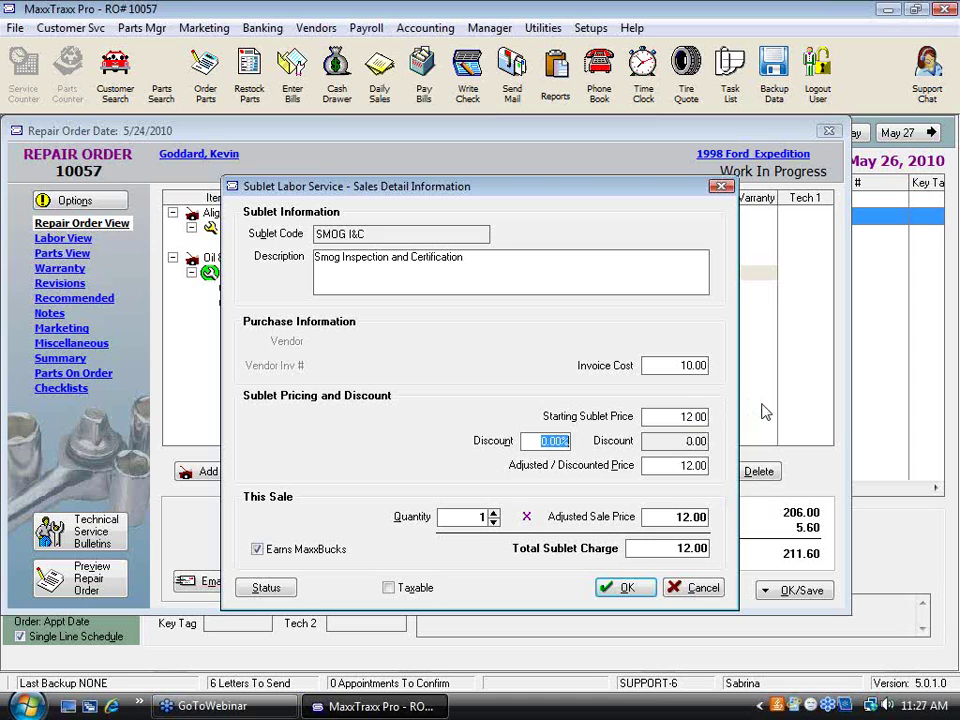
left_click(628, 588)
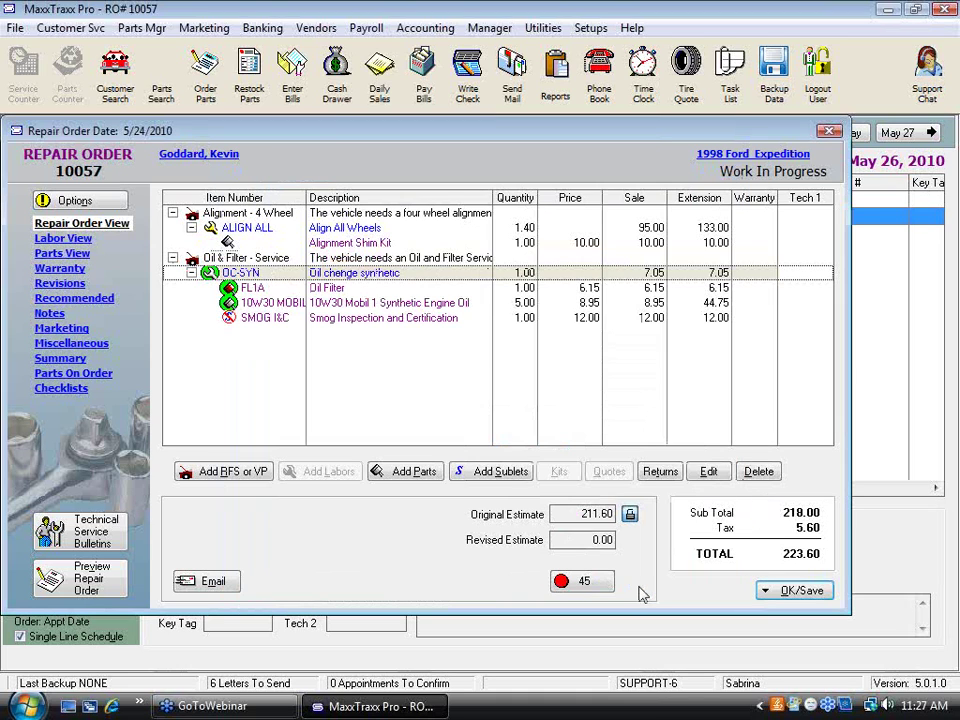
- Save the Expedition's repair order and tag only the SMOG I&C sublet for ordering from Merles Auto Supply
left_click(798, 591)
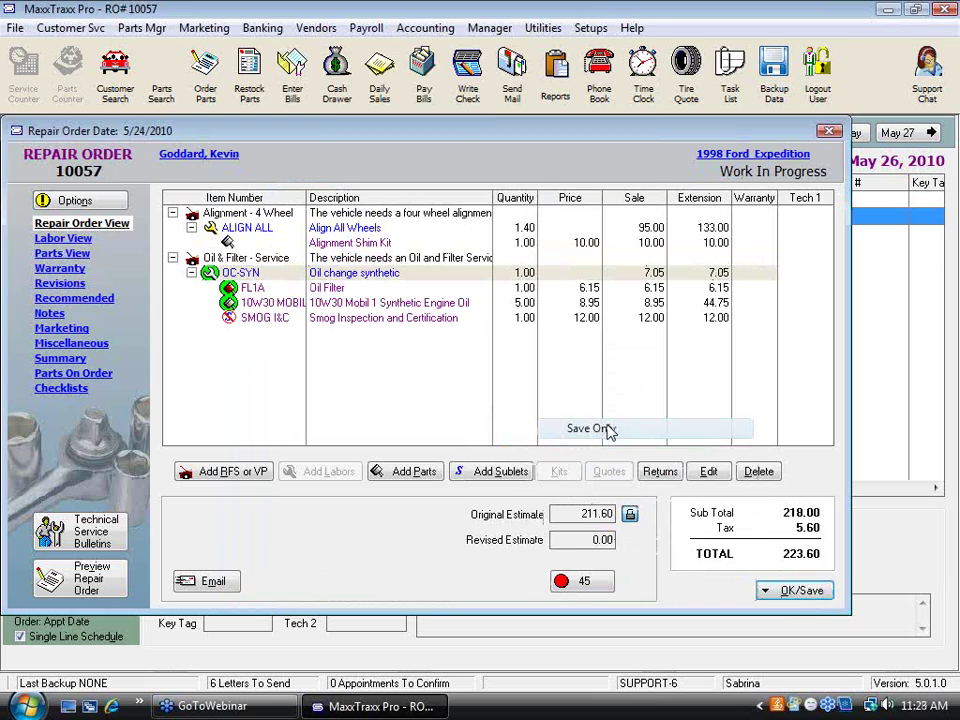
left_click(597, 428)
left_click(418, 386)
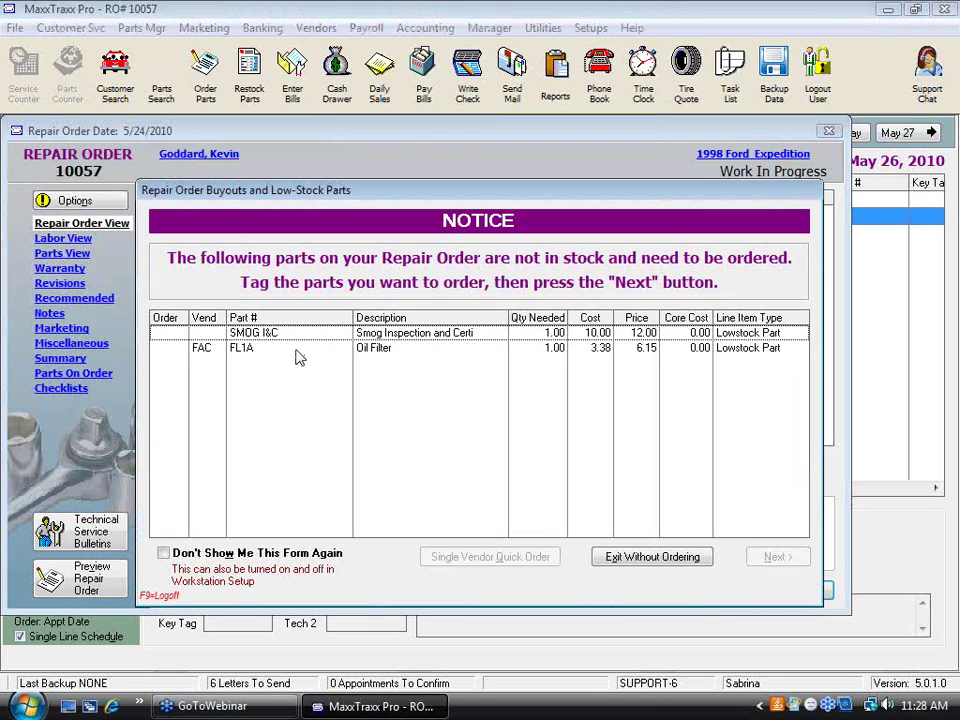
left_click(166, 333)
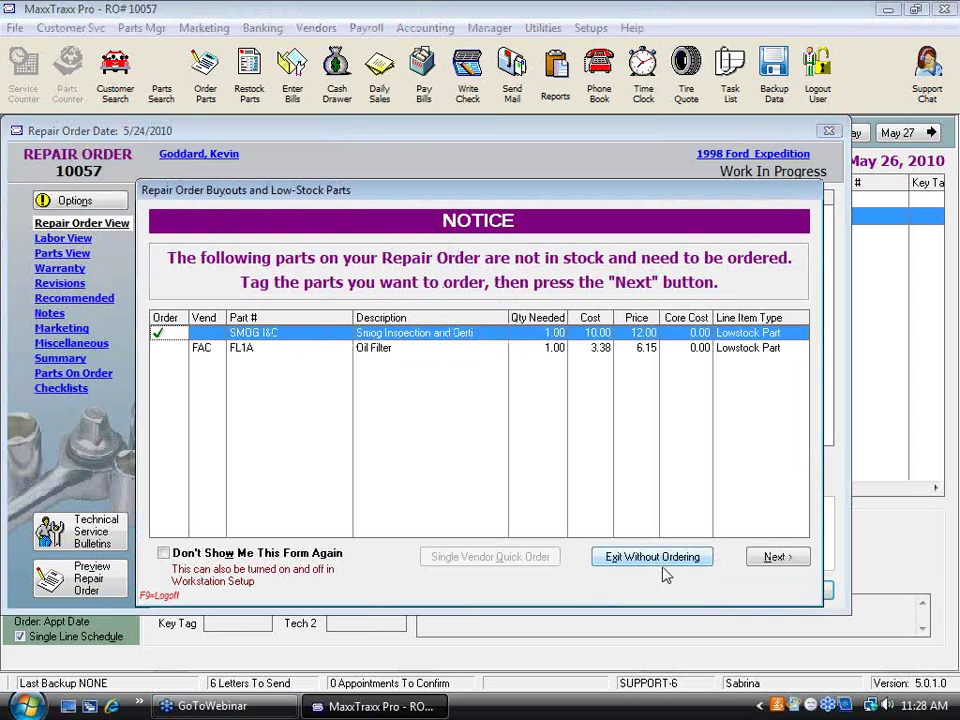
left_click(776, 558)
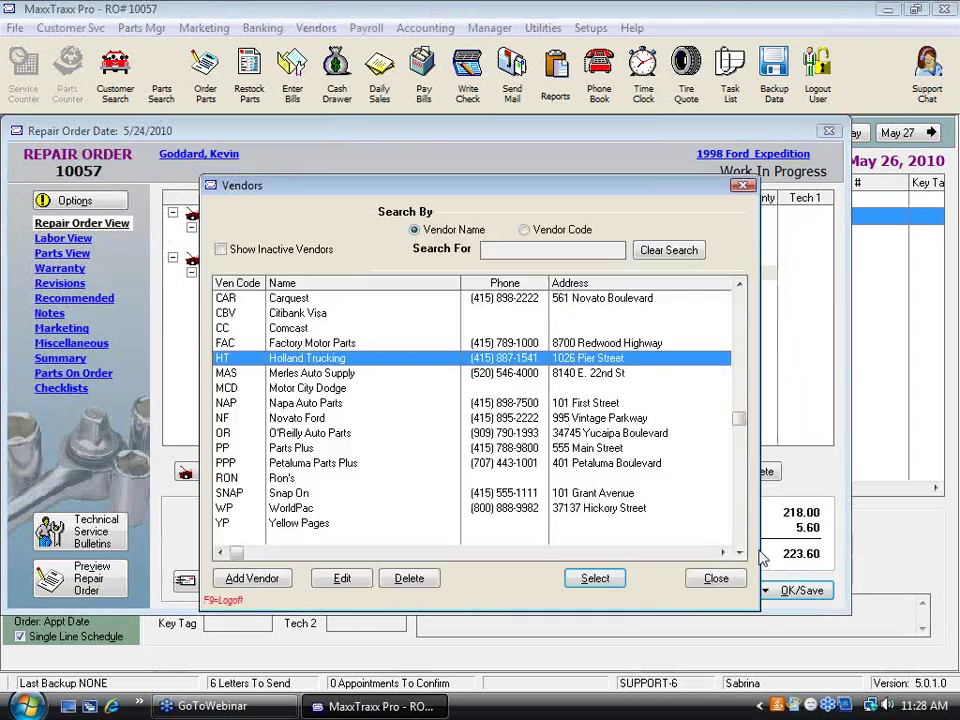
double_click(330, 374)
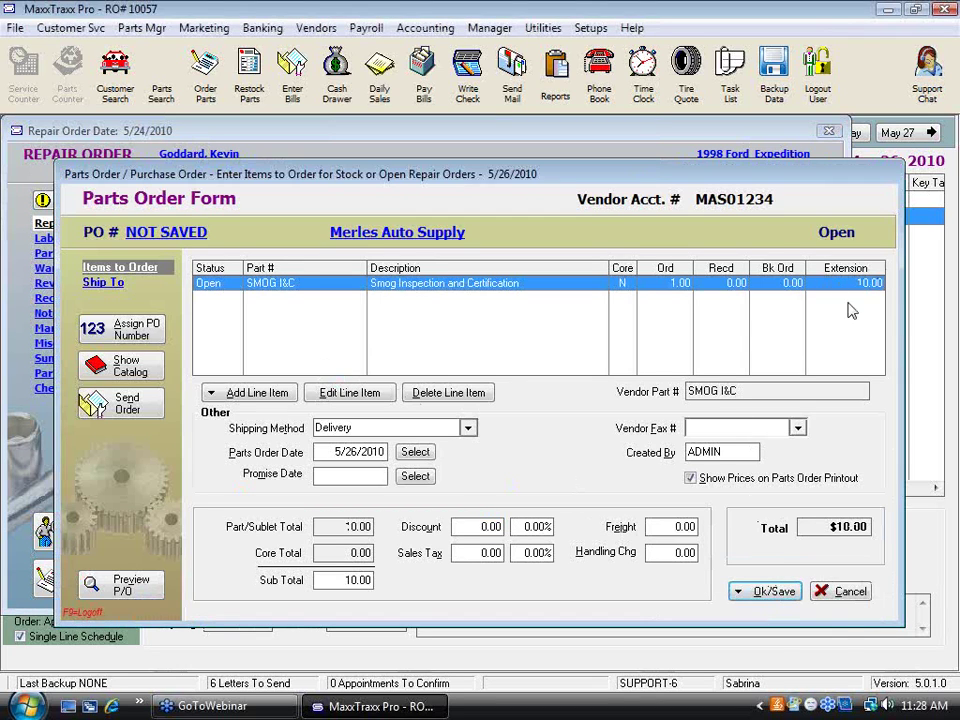
- Save the Merles Auto Supply parts order as an open PO and leave the oil filter unordered
left_click(777, 593)
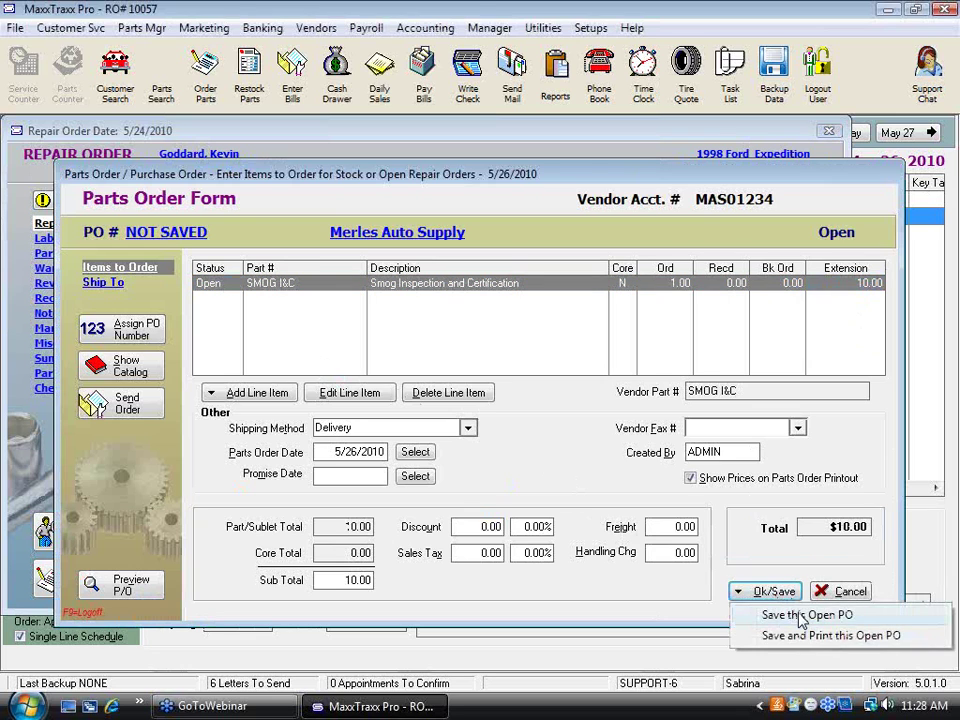
left_click(765, 615)
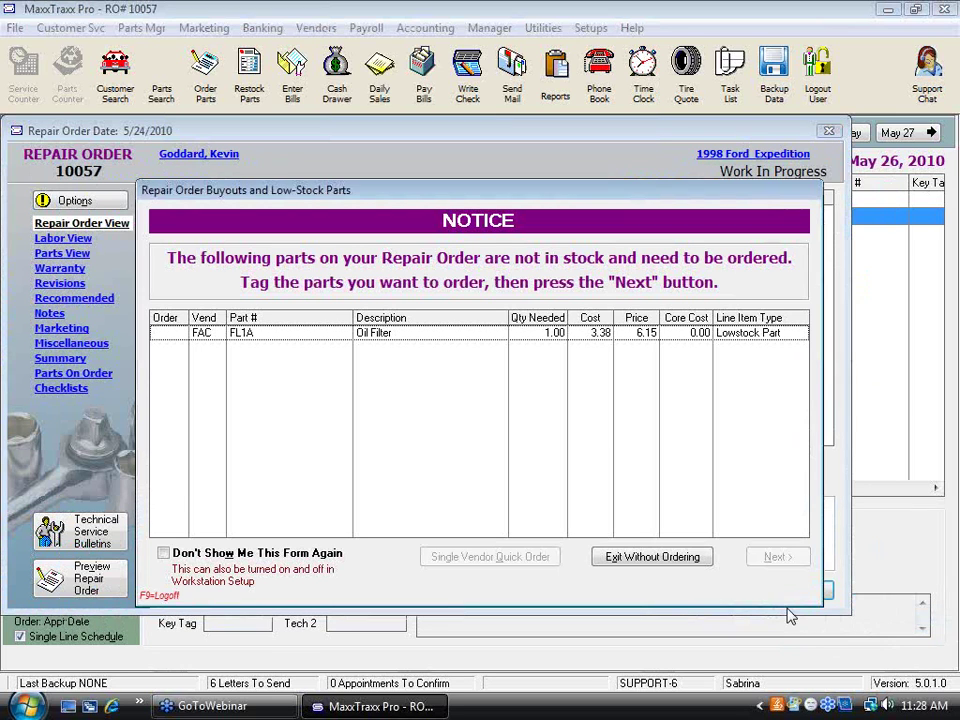
left_click(645, 557)
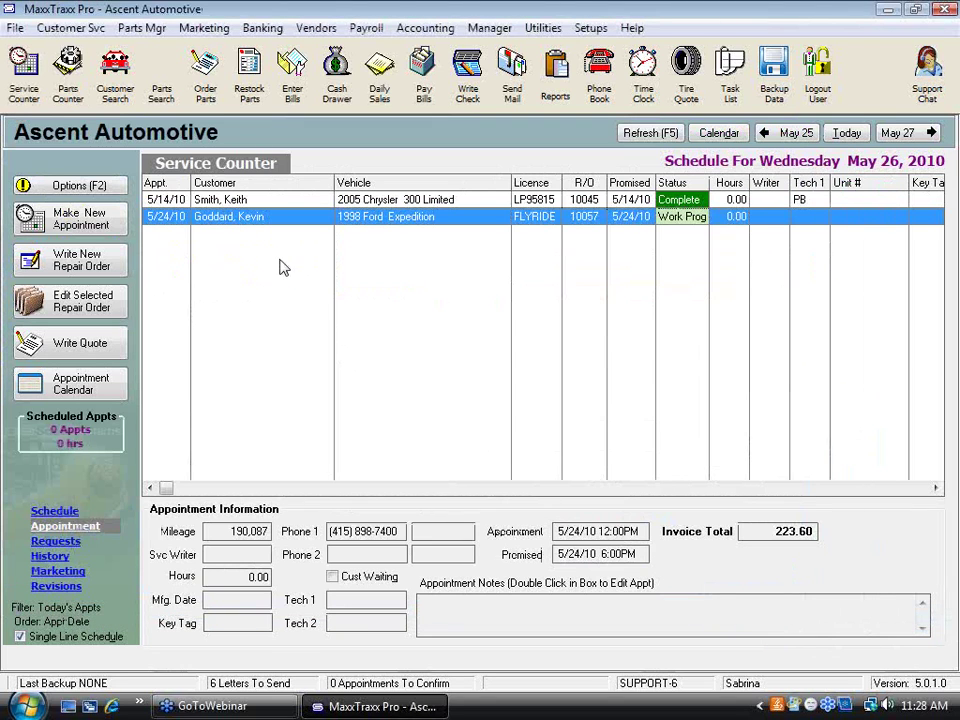
left_click(210, 92)
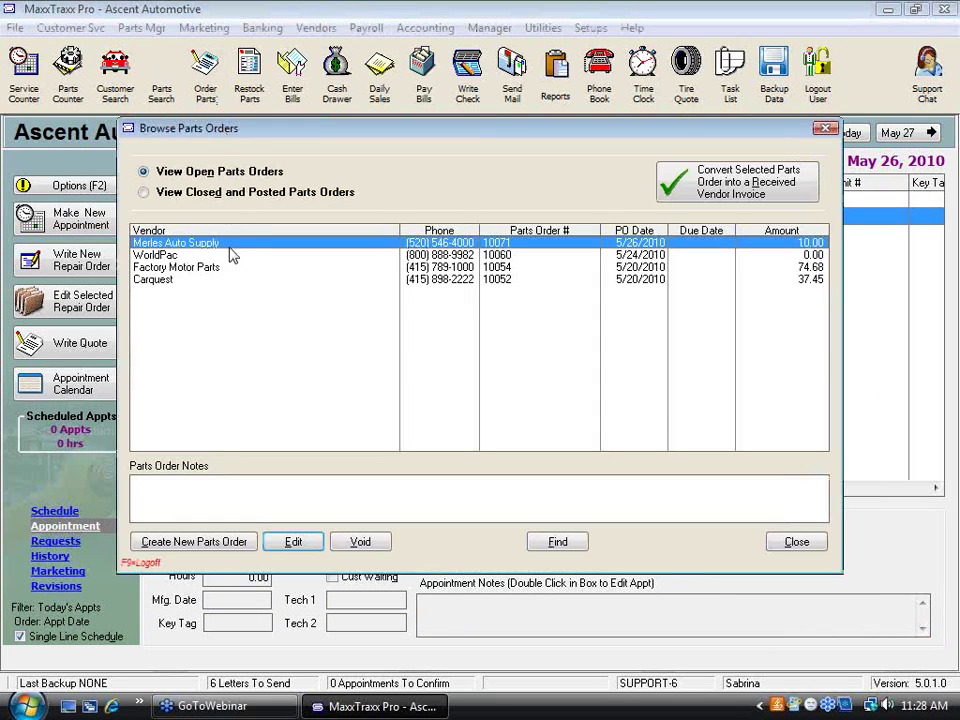
left_click(737, 181)
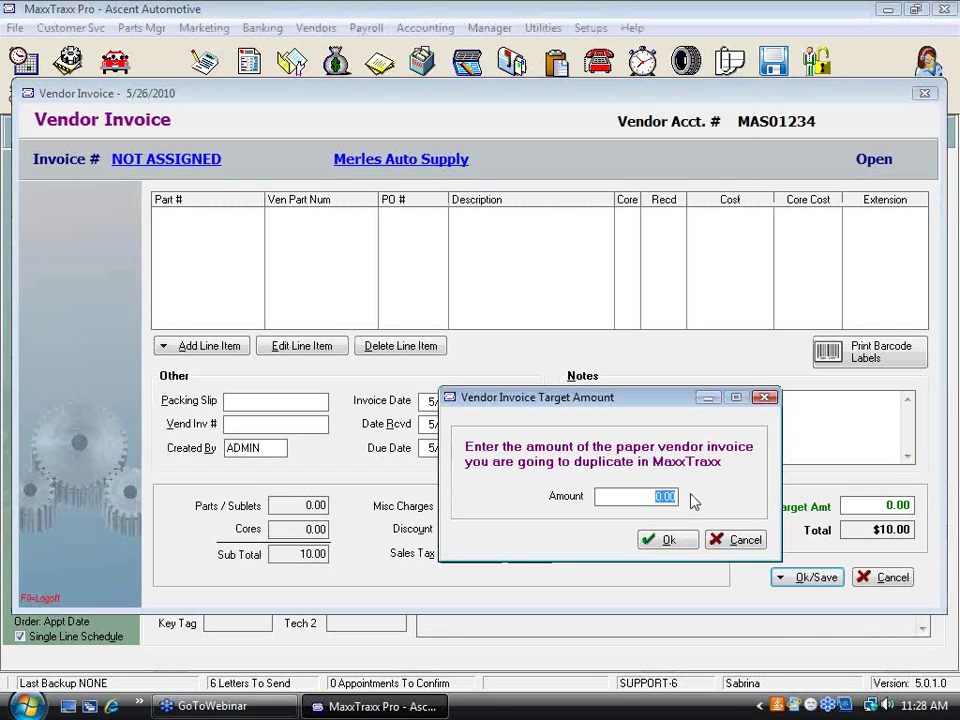
type("15")
left_click(665, 539)
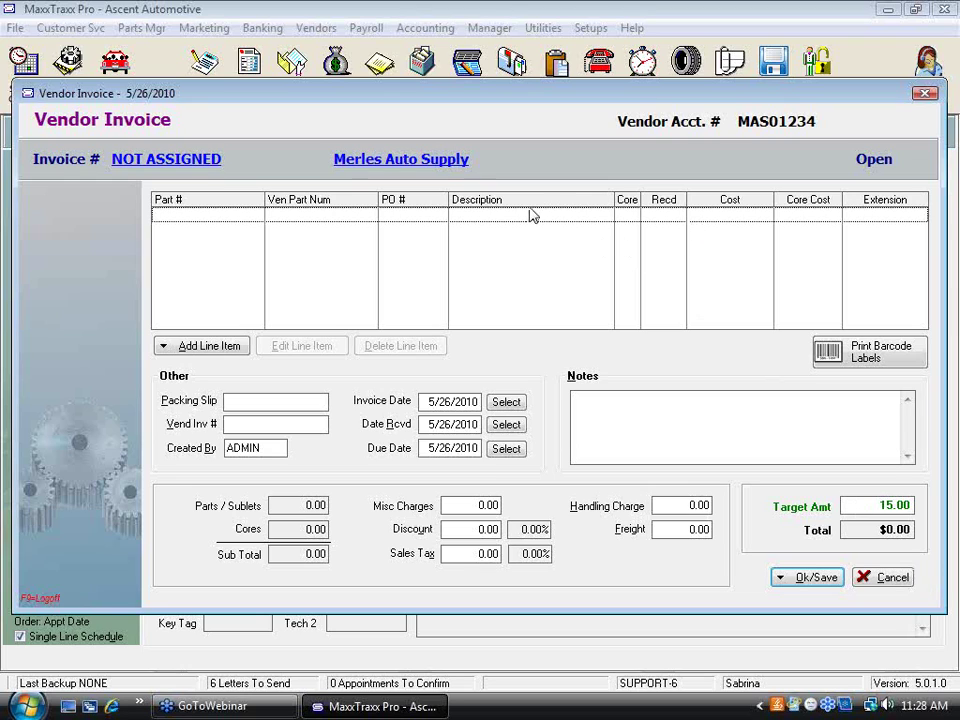
left_click(896, 579)
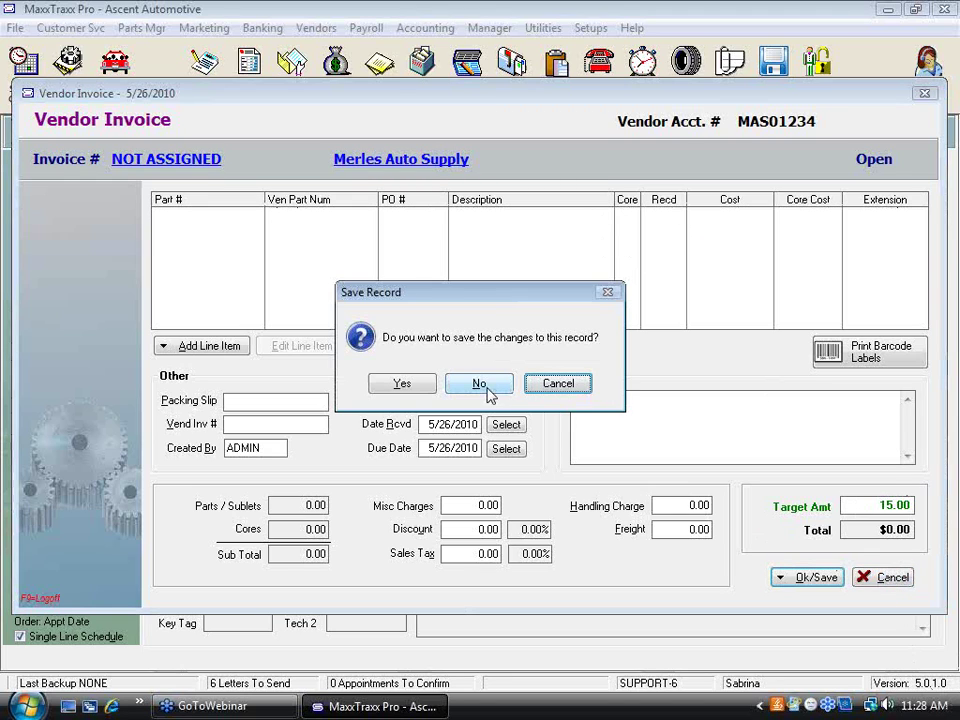
left_click(480, 384)
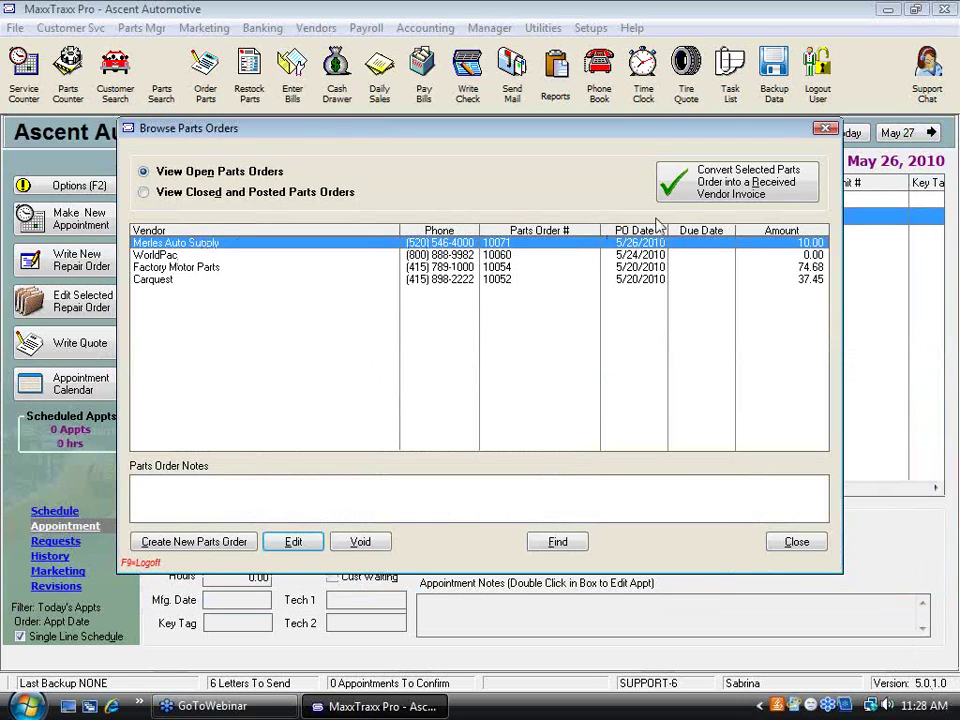
- Convert the open Merles Auto Supply parts order into a received vendor invoice with a target amount of 10.00
left_click(710, 190)
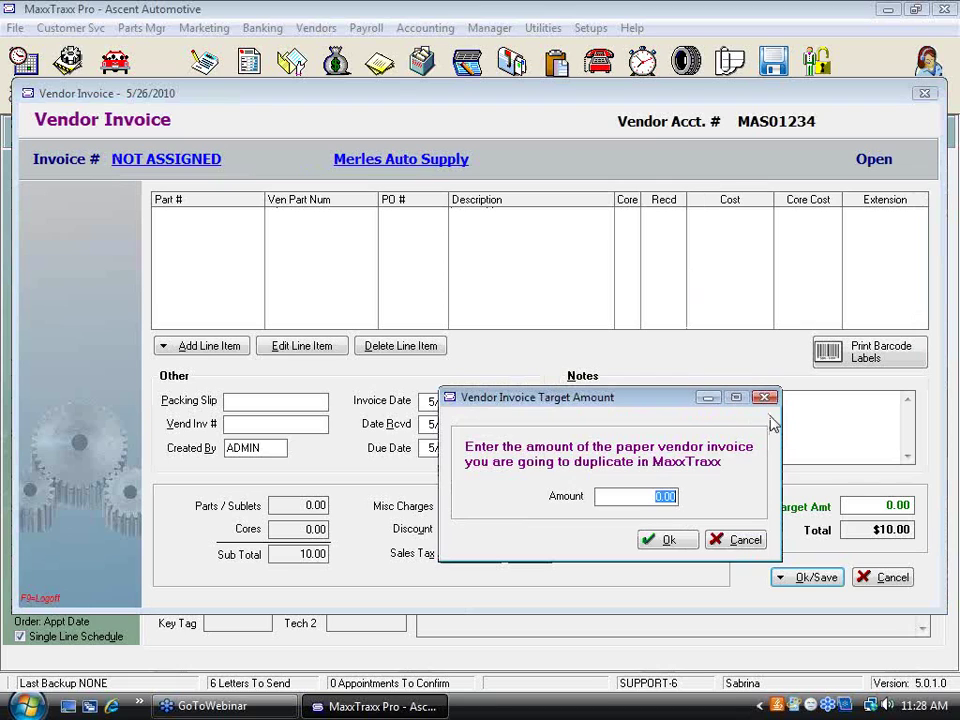
type("10")
left_click(684, 546)
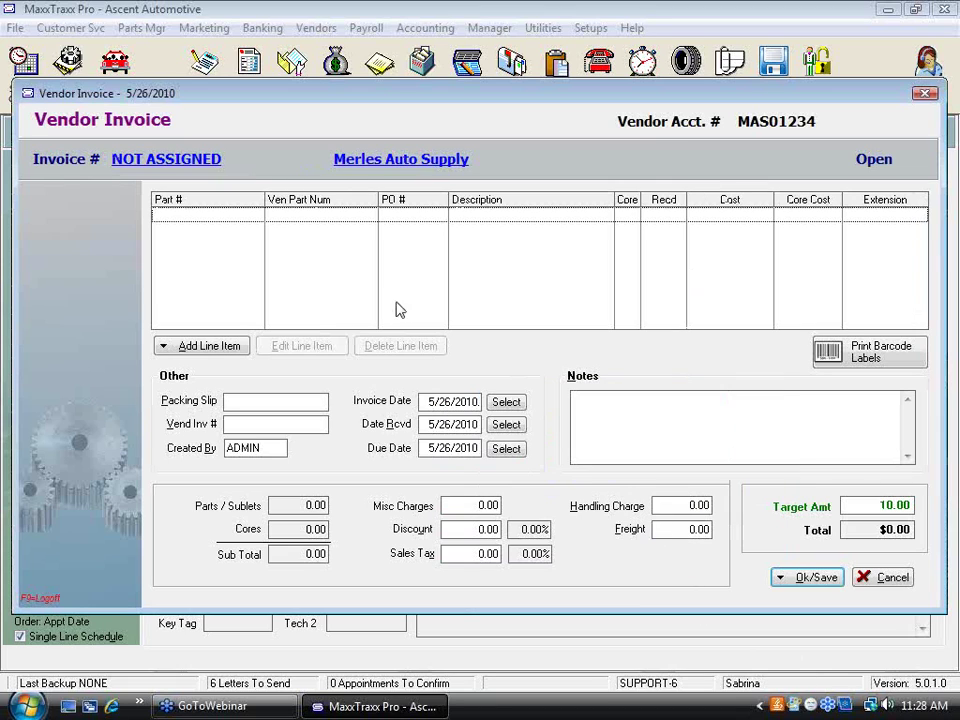
- Add the SMOG I&C sublet from the sublet labors list as a line item on the Merles Auto Supply vendor invoice
left_click(224, 352)
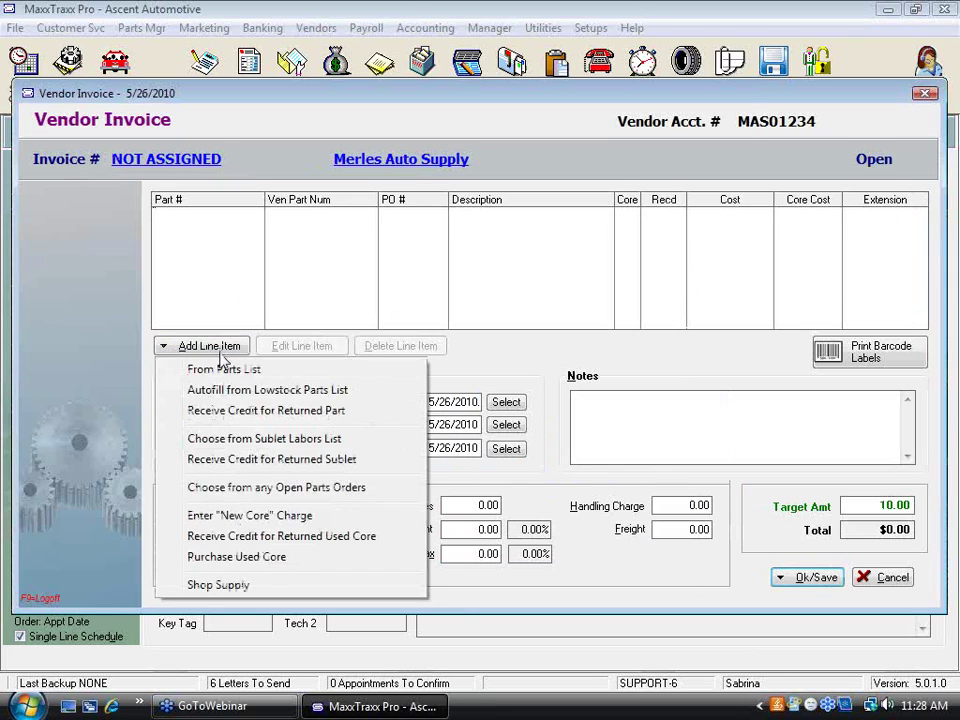
left_click(229, 345)
left_click(206, 346)
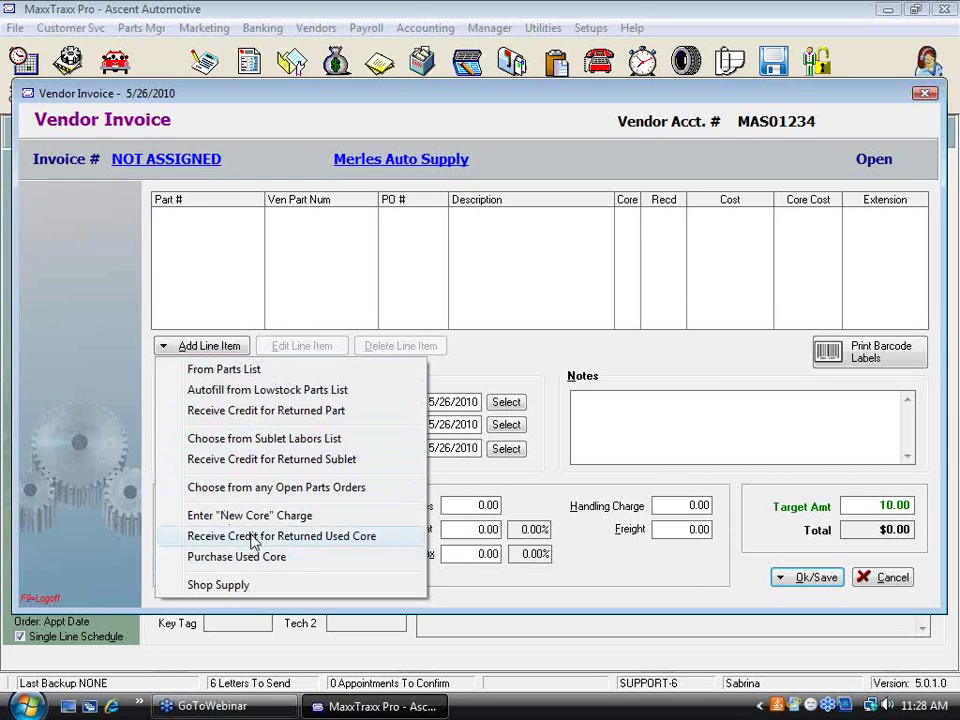
left_click(330, 440)
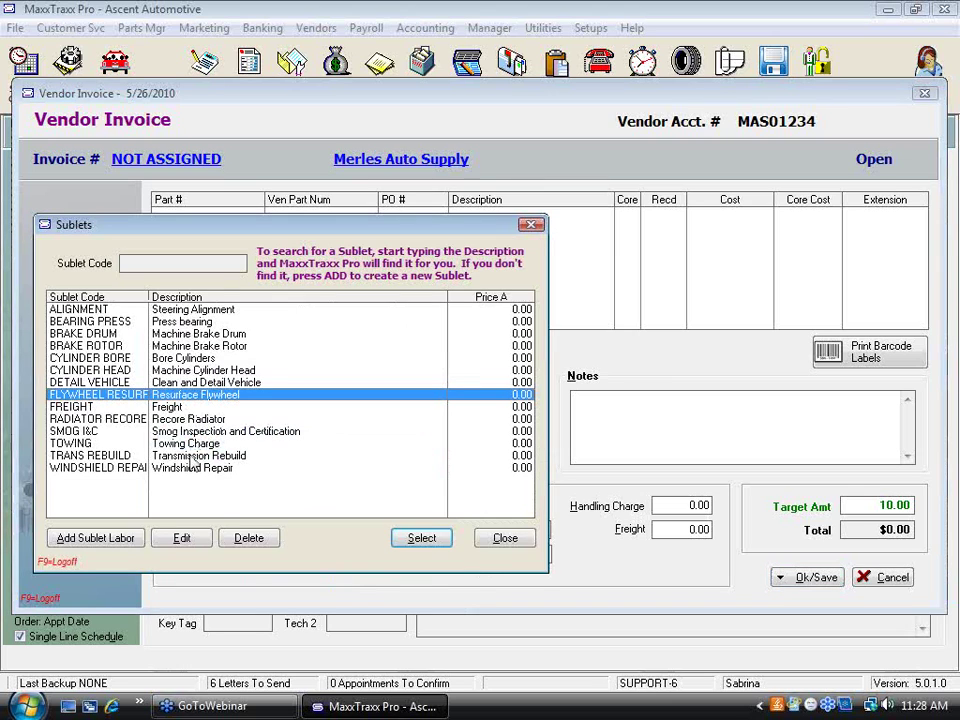
left_click(207, 433)
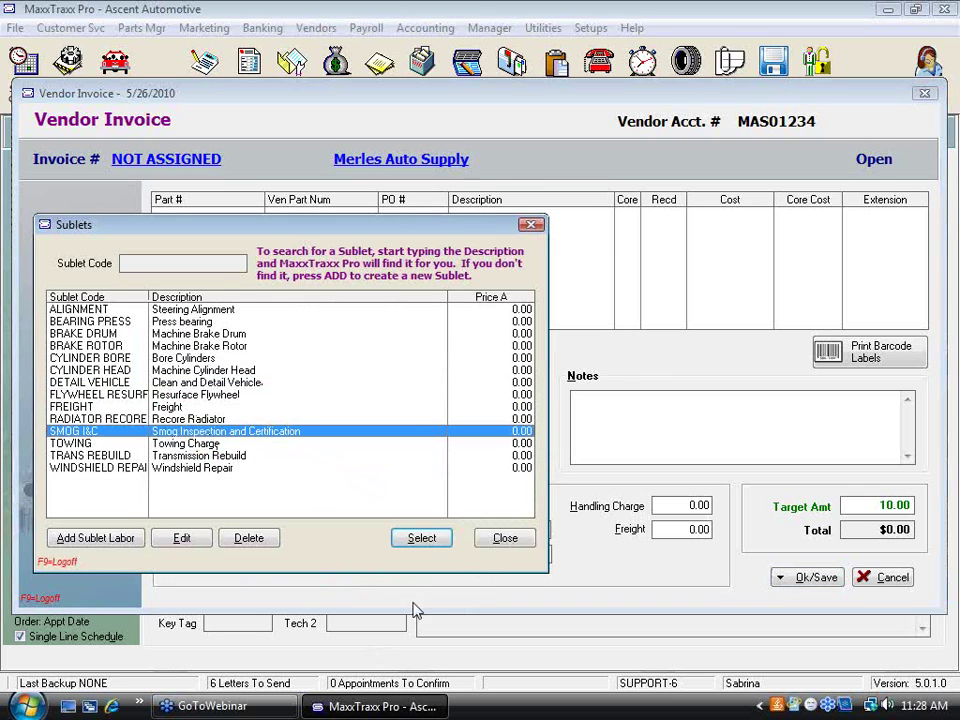
left_click(443, 541)
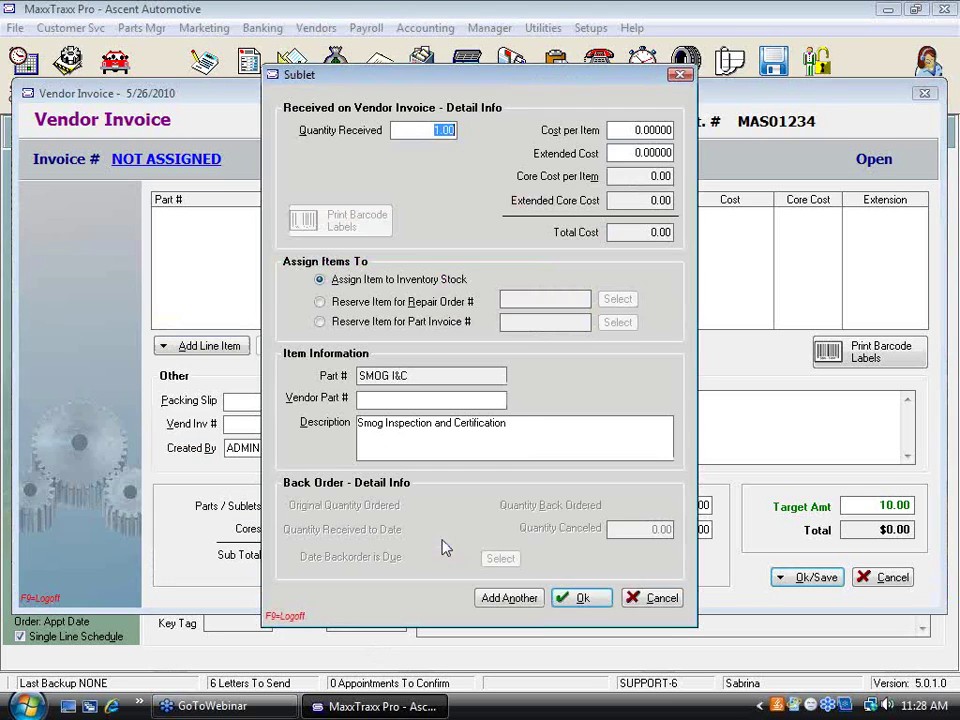
- Set the smog sublet's cost per item to 10.00, reserve it for the 1998 Ford's repair order, and accept the line
left_click(622, 131)
type("10")
key("Tab")
left_click(330, 300)
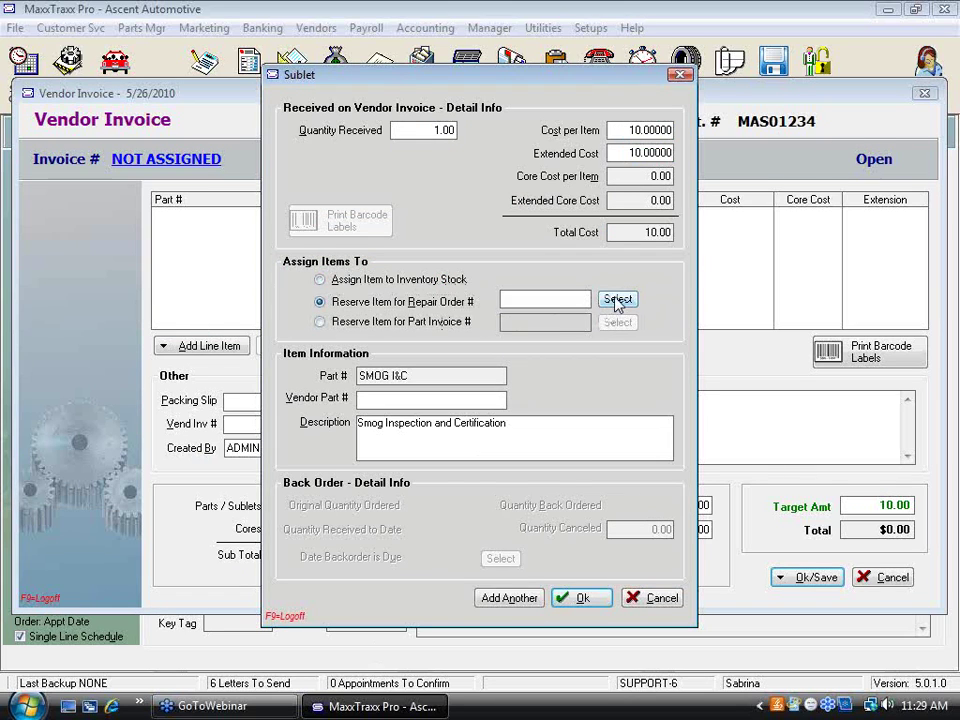
left_click(617, 299)
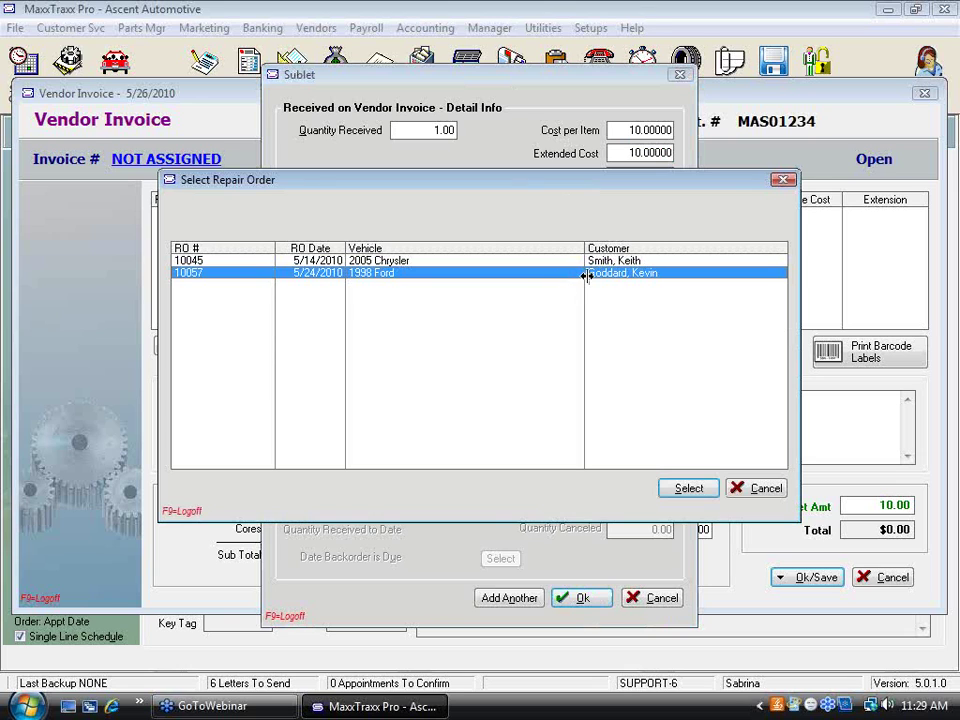
double_click(587, 274)
left_click(581, 598)
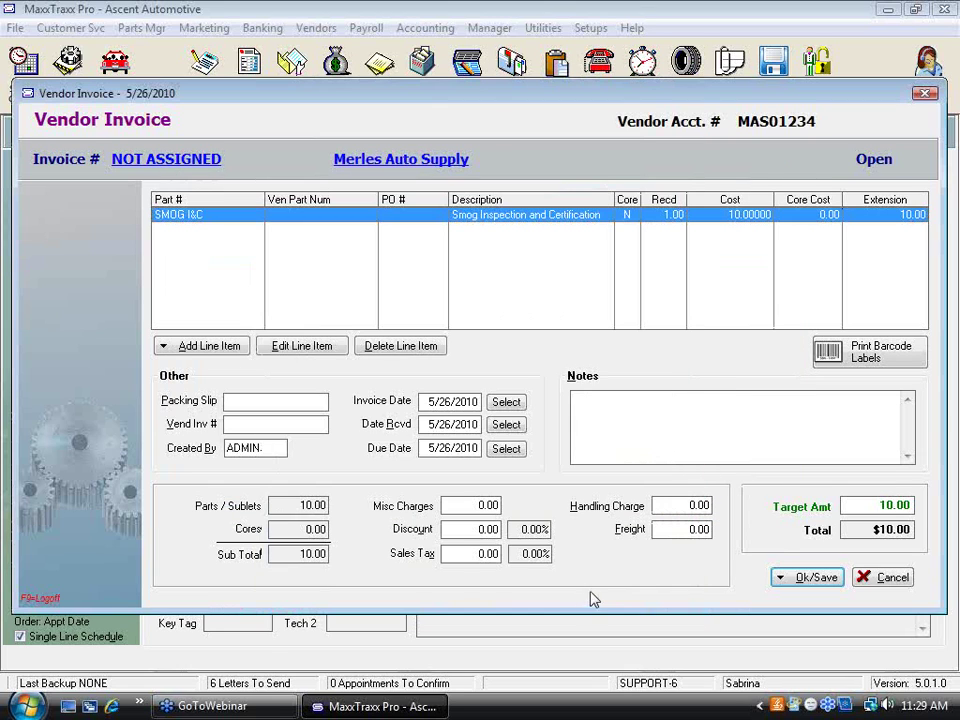
- Post the vendor invoice and update inventory, entering the vendor's invoice number, and close the parts orders list
left_click(818, 580)
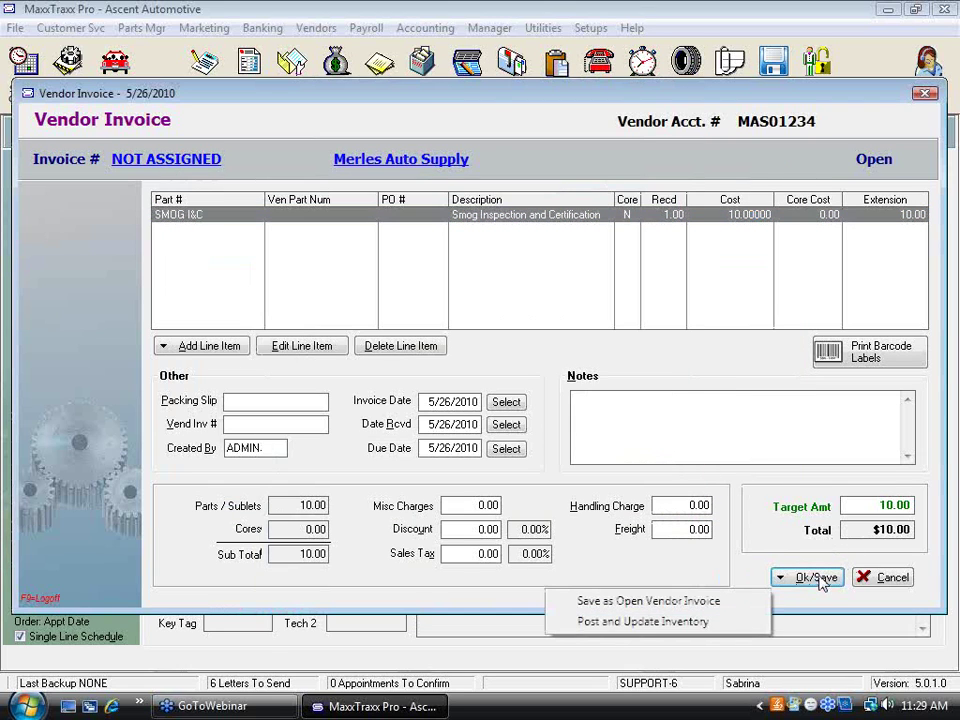
left_click(664, 620)
type("52159554")
left_click(462, 372)
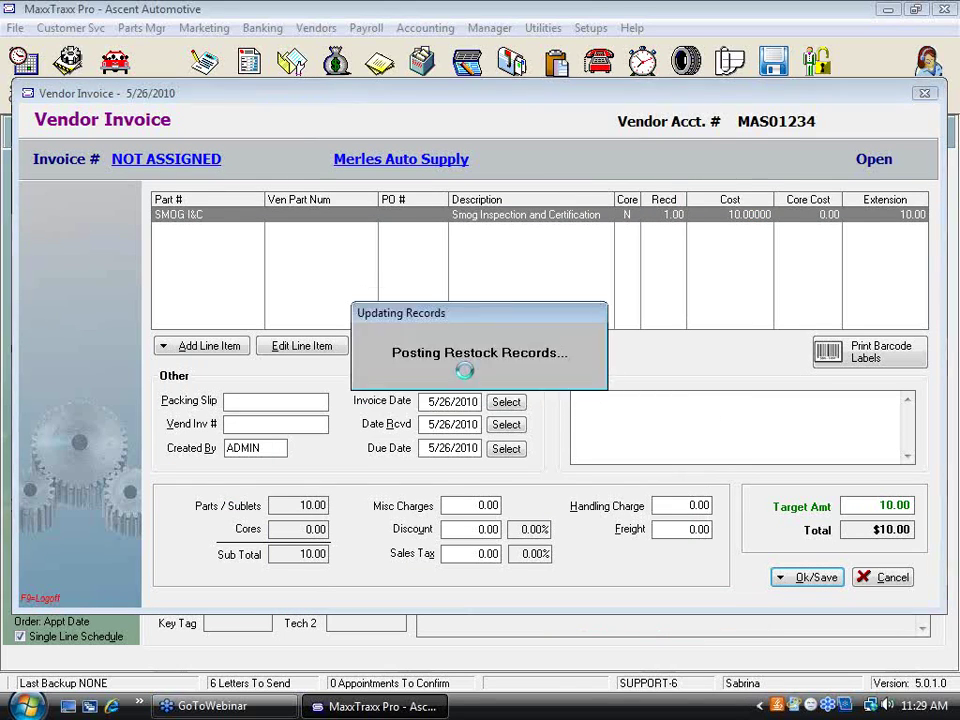
left_click(795, 541)
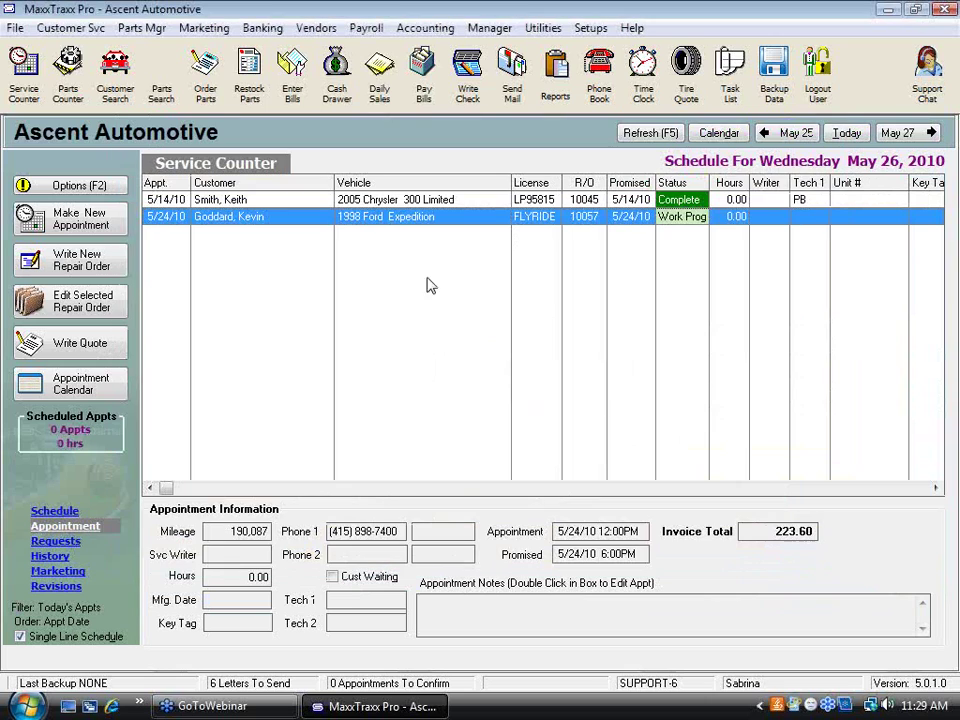
- Reopen the Ford Expedition's repair order and review the SMOG I&C sublet's vendor and cost details without changing them
double_click(408, 218)
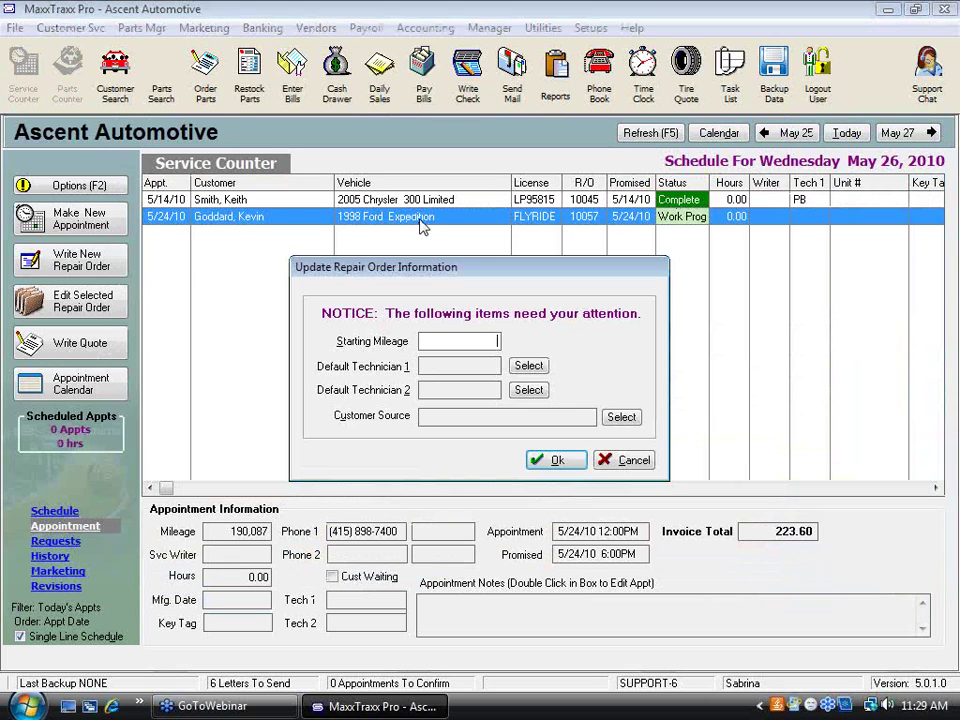
left_click(550, 460)
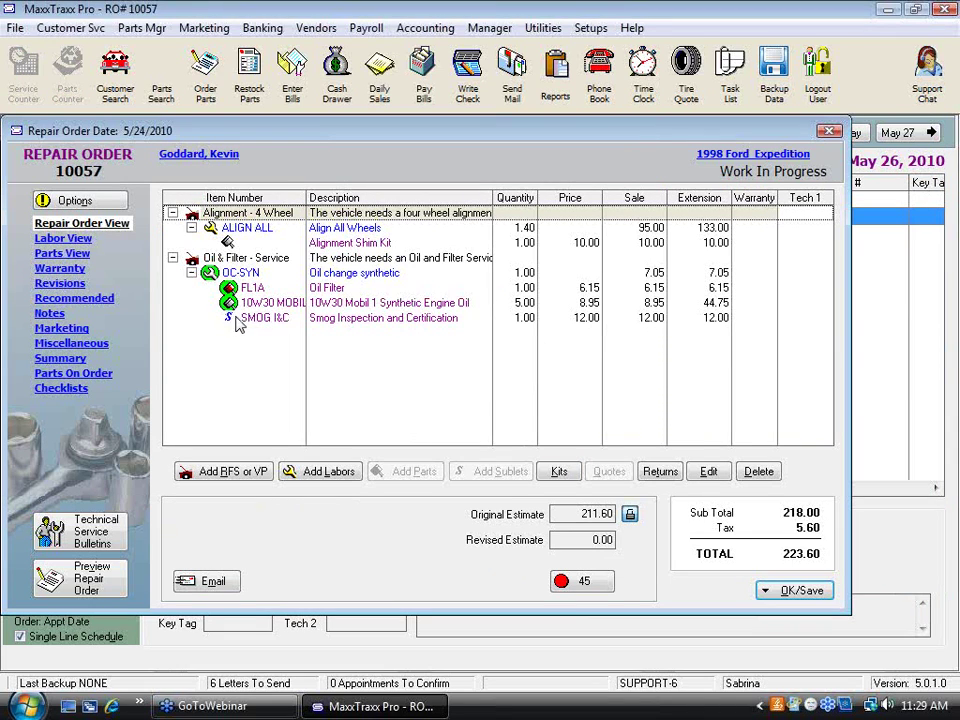
left_click(408, 319)
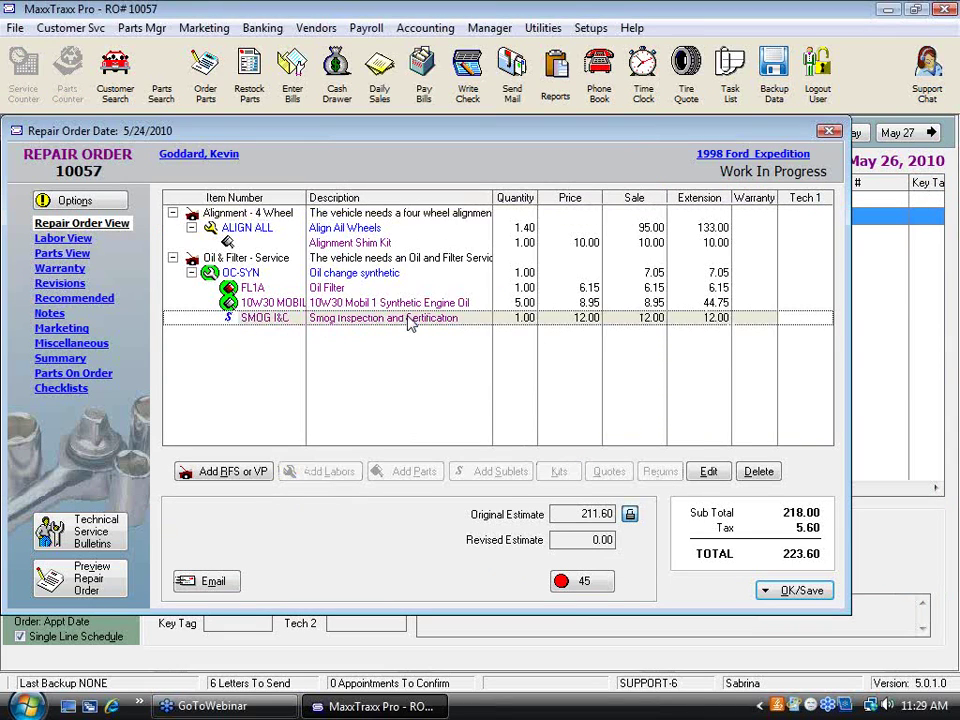
double_click(408, 319)
left_click(673, 364)
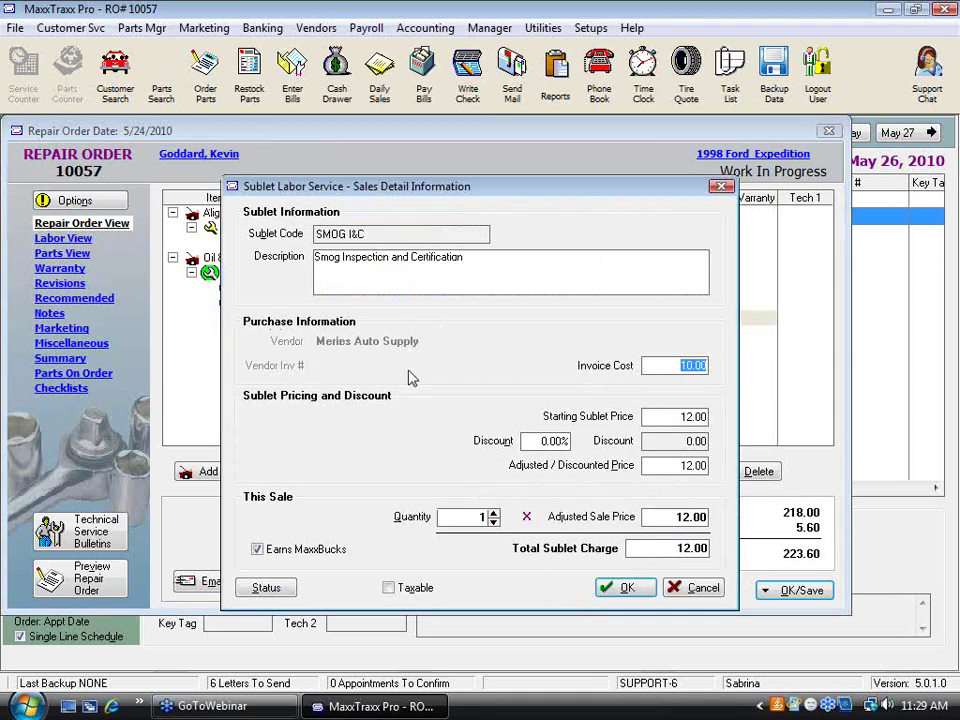
left_click(715, 590)
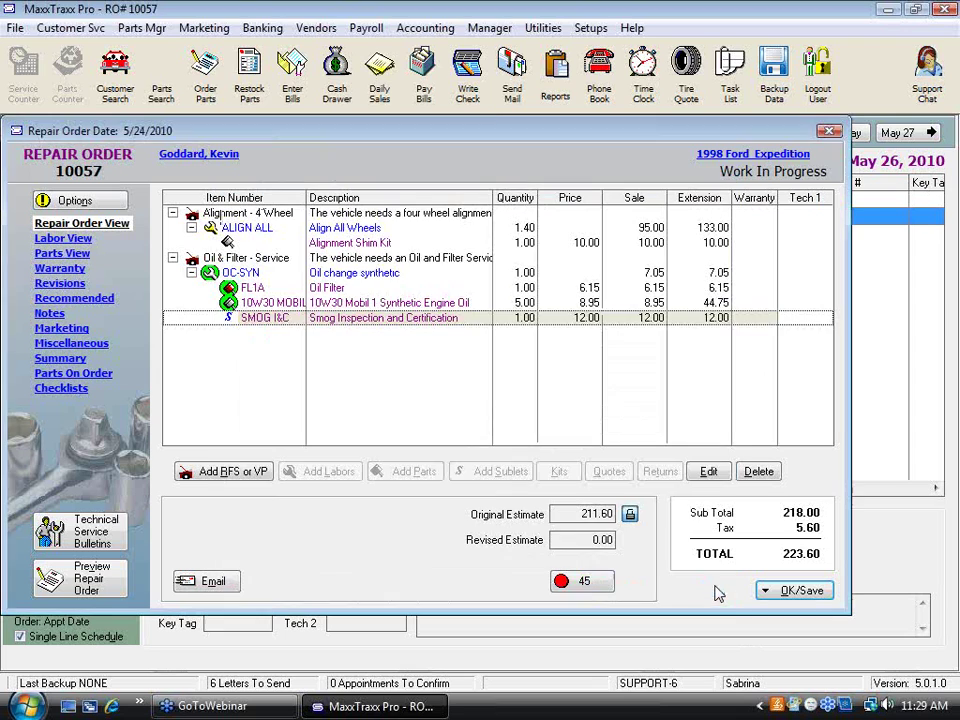
- Save the Expedition's repair order without making an estimate revision, and dismiss the buyouts and low-stock parts list
left_click(764, 590)
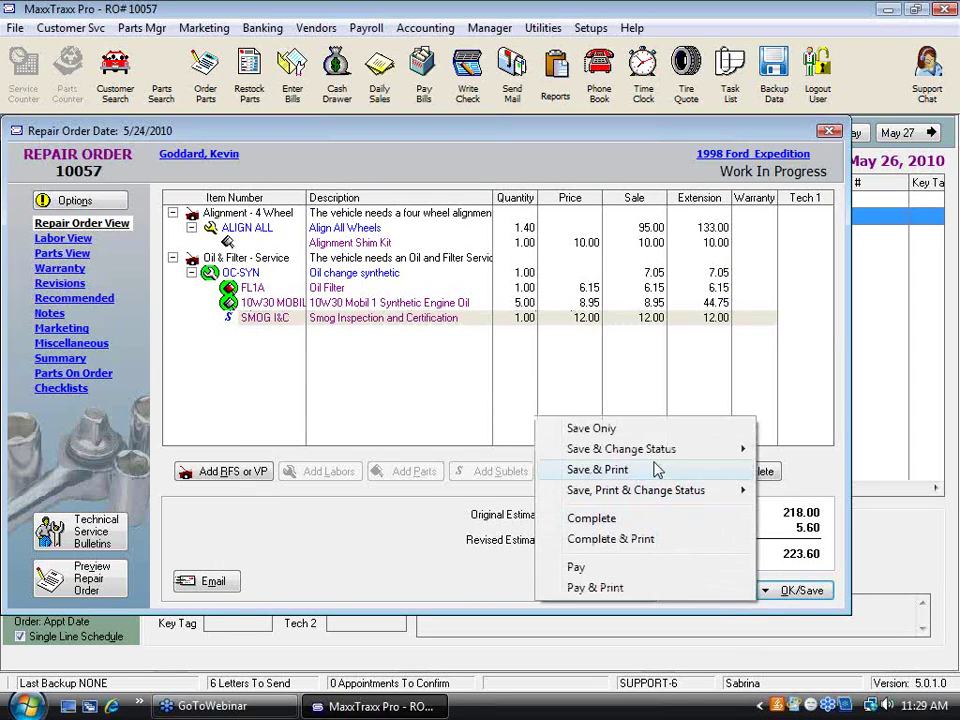
left_click(590, 429)
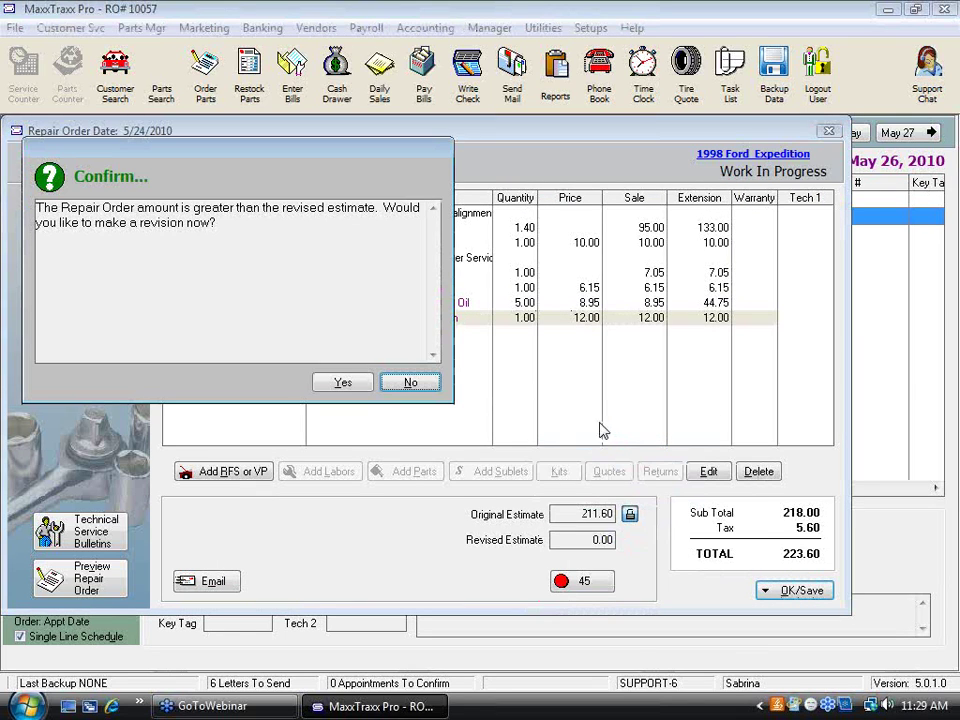
left_click(431, 387)
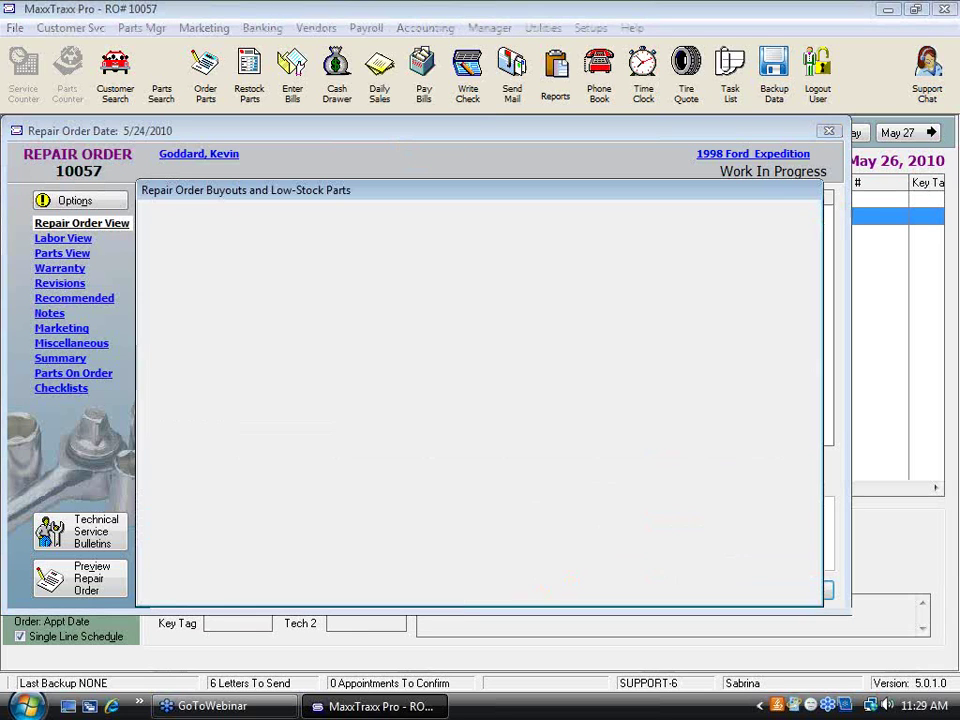
left_click(653, 557)
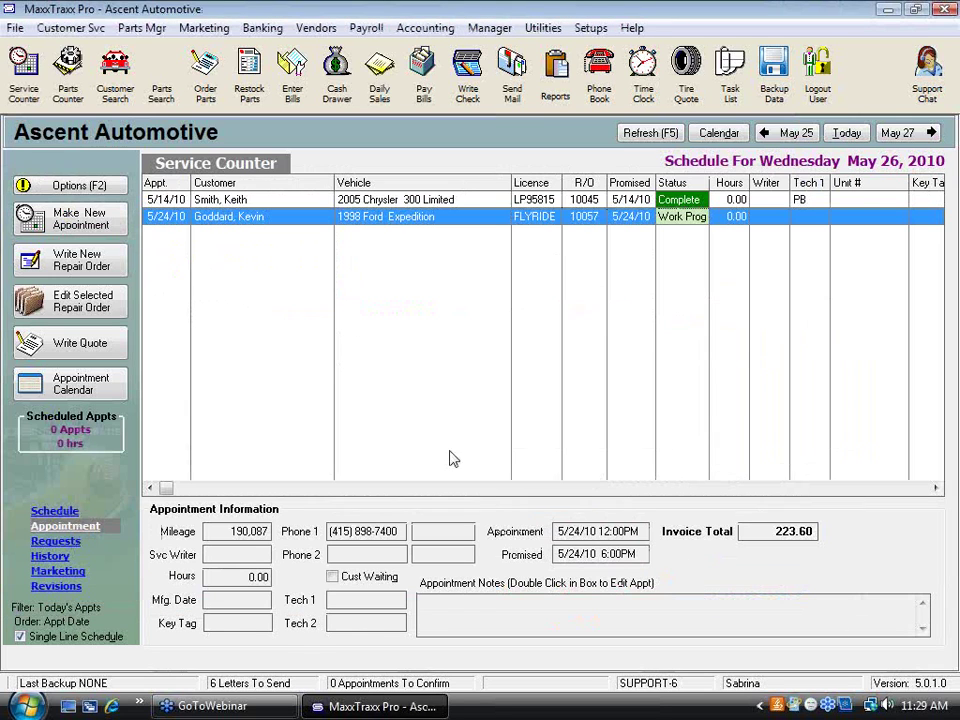
- Write a new repair order for the 2003 Saturn L Series, leaving the reasons for service, technicians and customer source empty
left_click(75, 262)
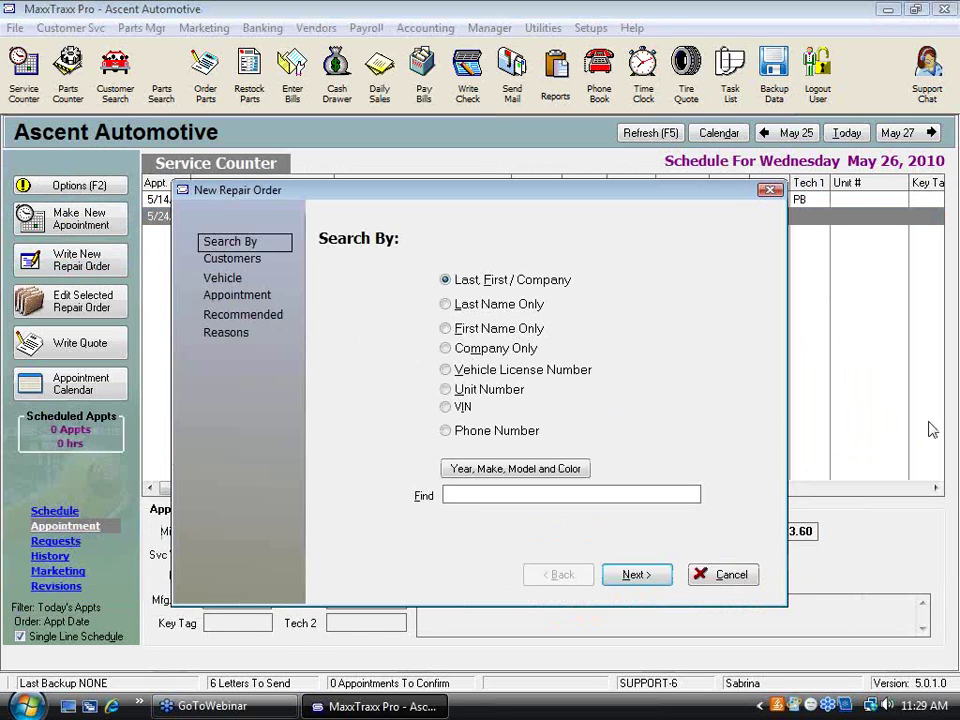
key("Return")
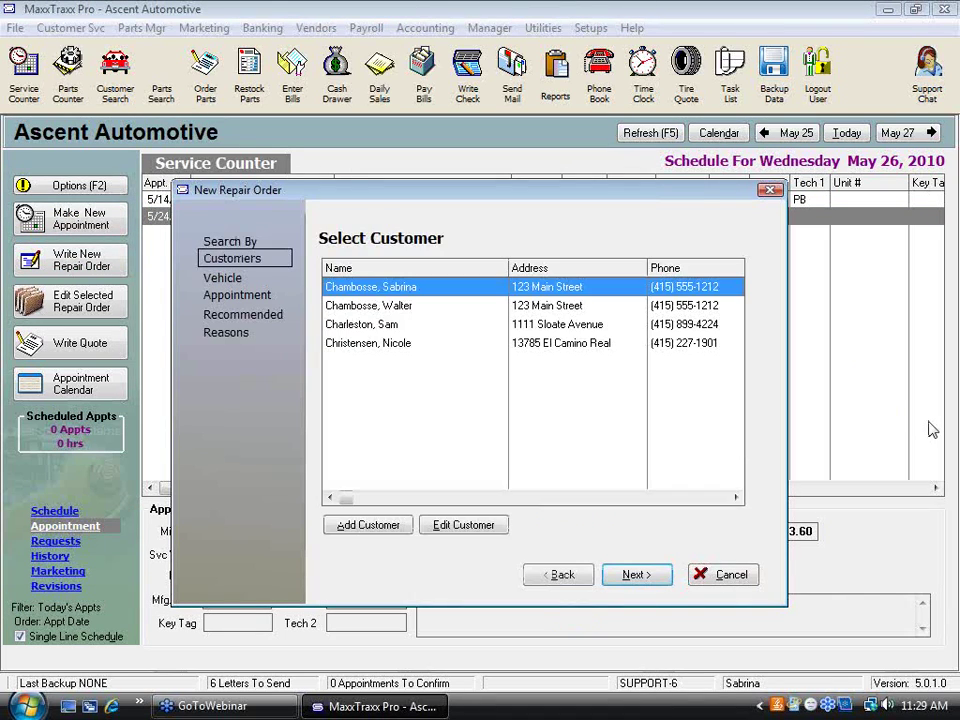
key("Return")
key("Return")
key("Return")
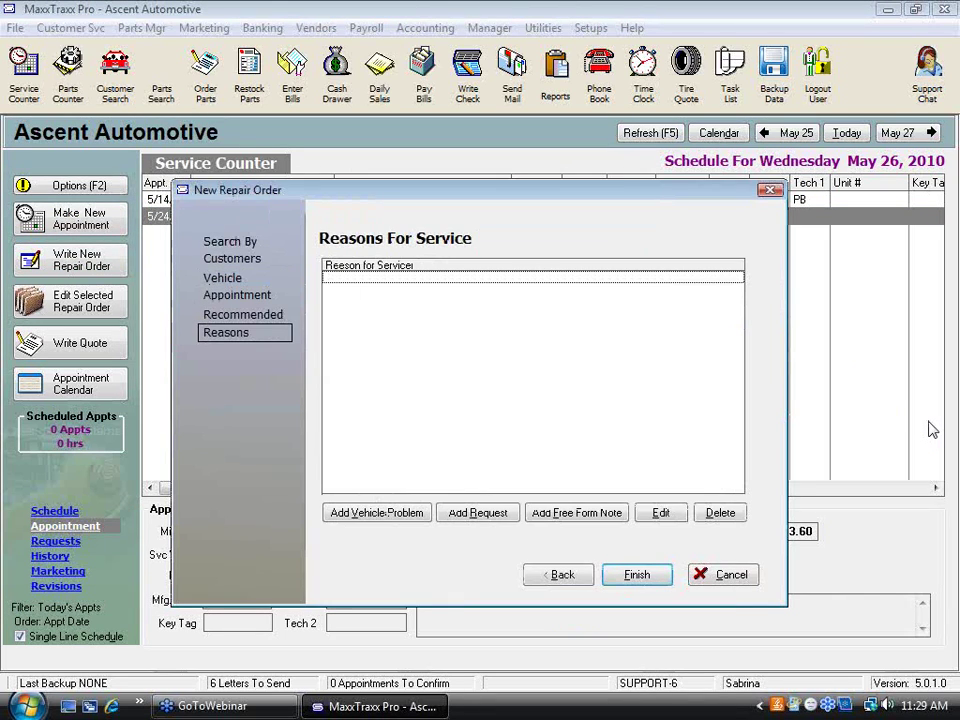
left_click(636, 575)
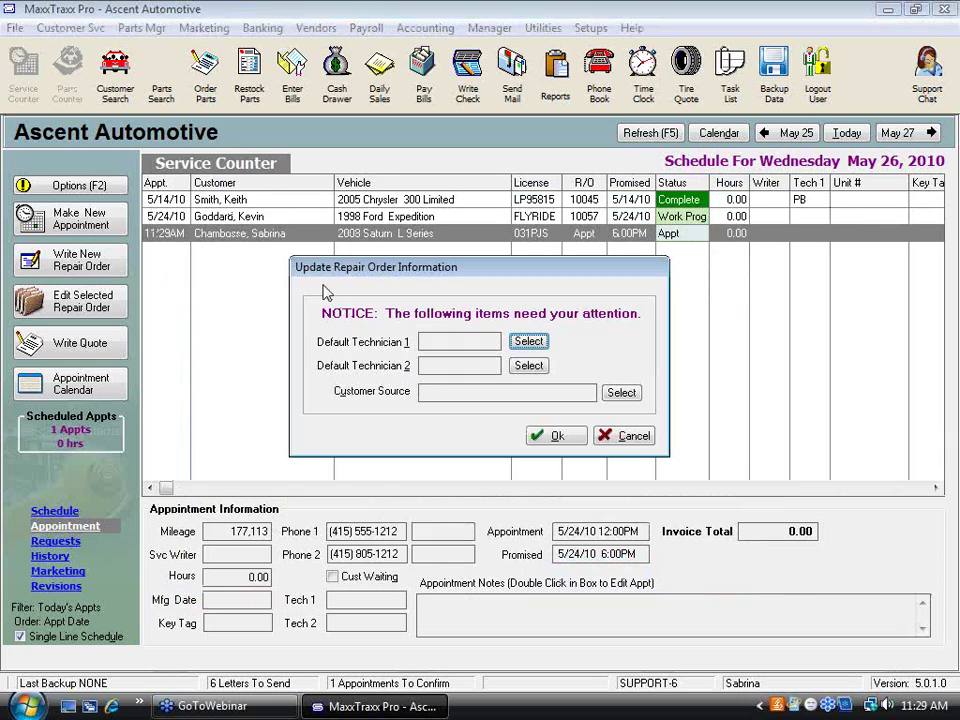
left_click(551, 436)
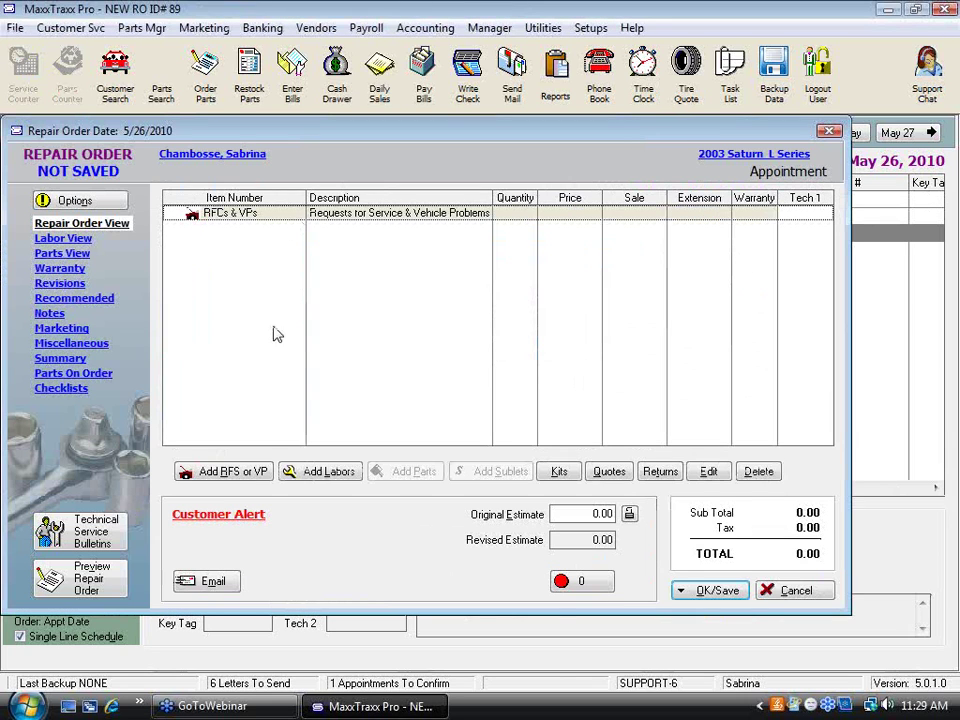
- Add the SUBLET labor to the Saturn's repair order, accepting its default details
left_click(313, 482)
left_click(283, 497)
type("s")
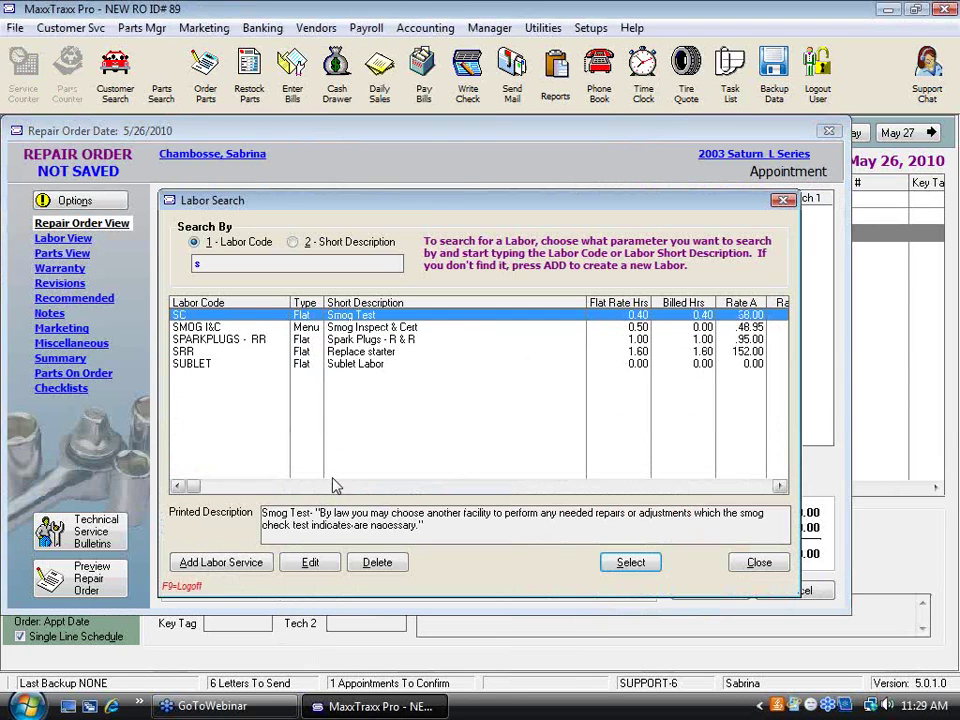
left_click(193, 362)
left_click(636, 566)
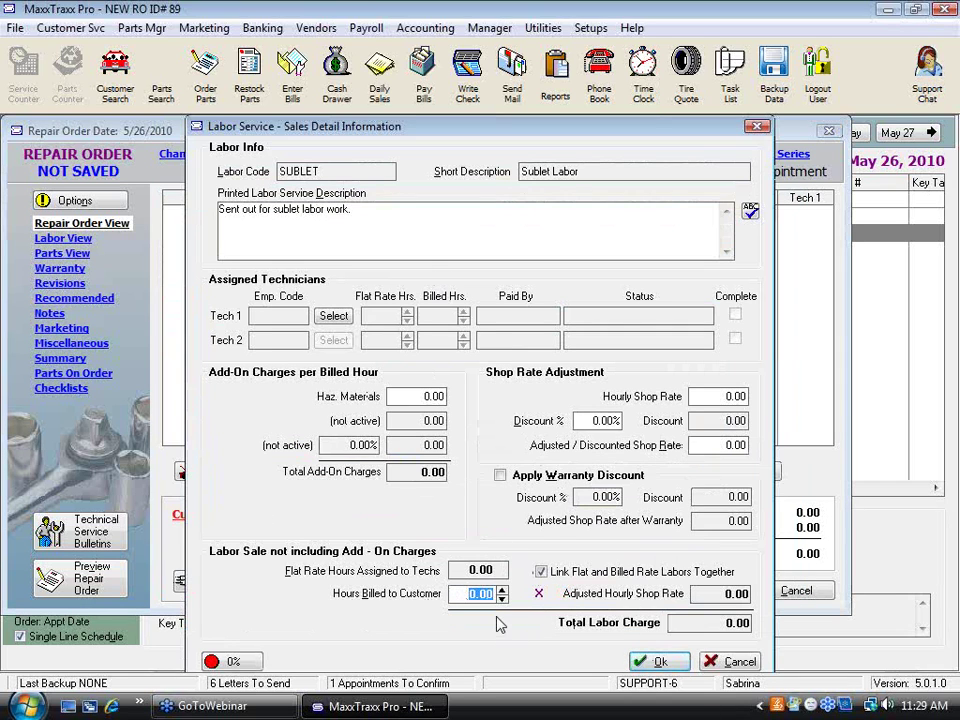
left_click(662, 661)
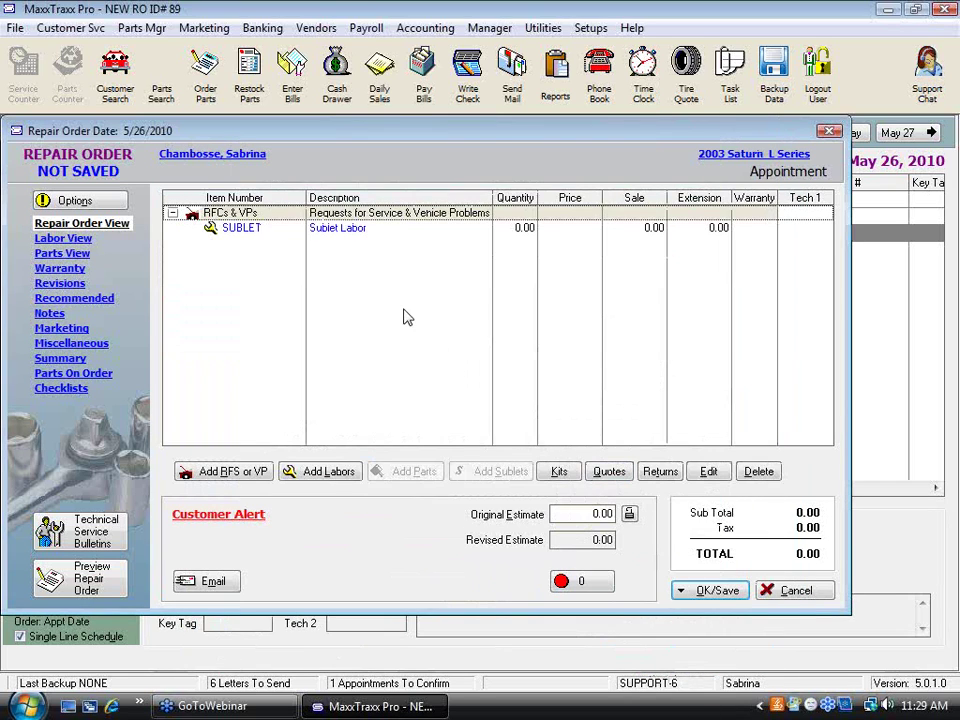
- Add the CYLINDER HEAD sublet to the Saturn's repair order with an invoice cost of 50.00 and a starting sublet price of 65.00
left_click(506, 474)
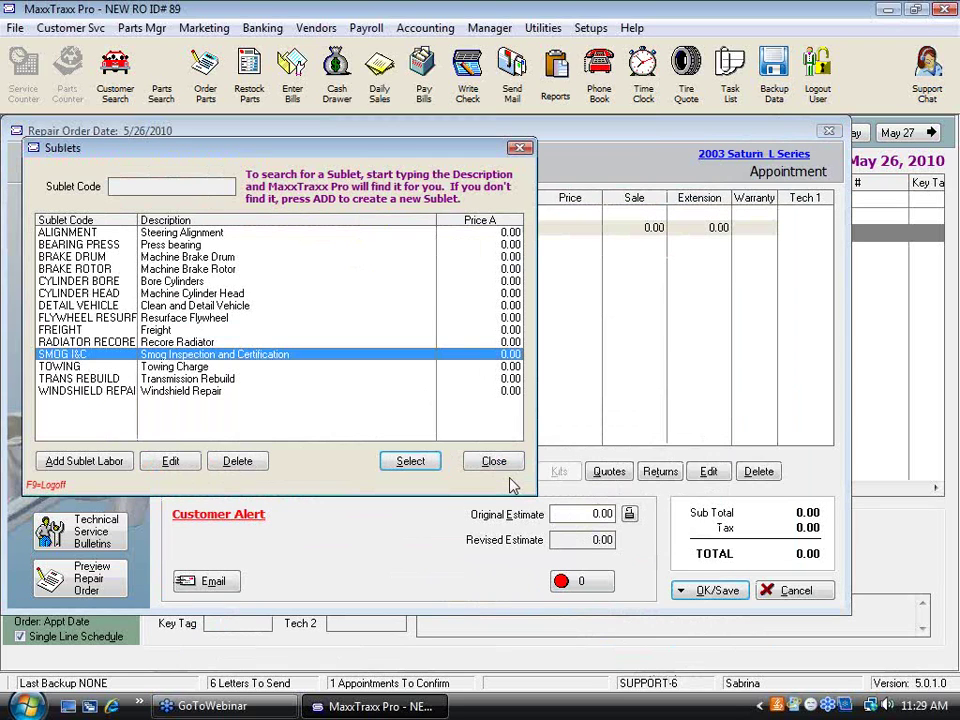
left_click(202, 297)
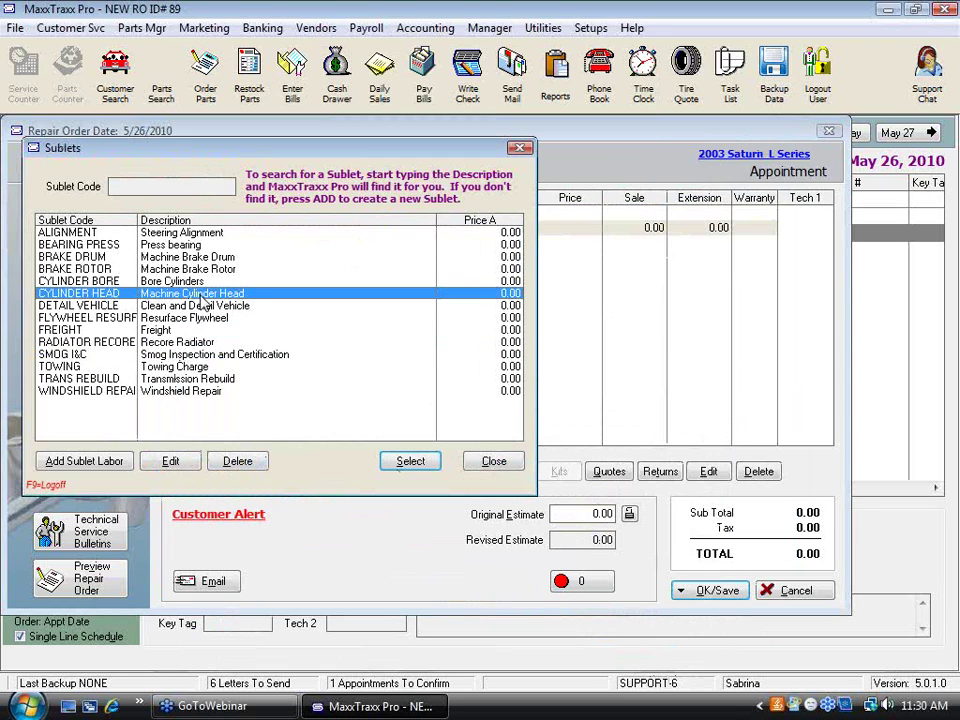
left_click(407, 462)
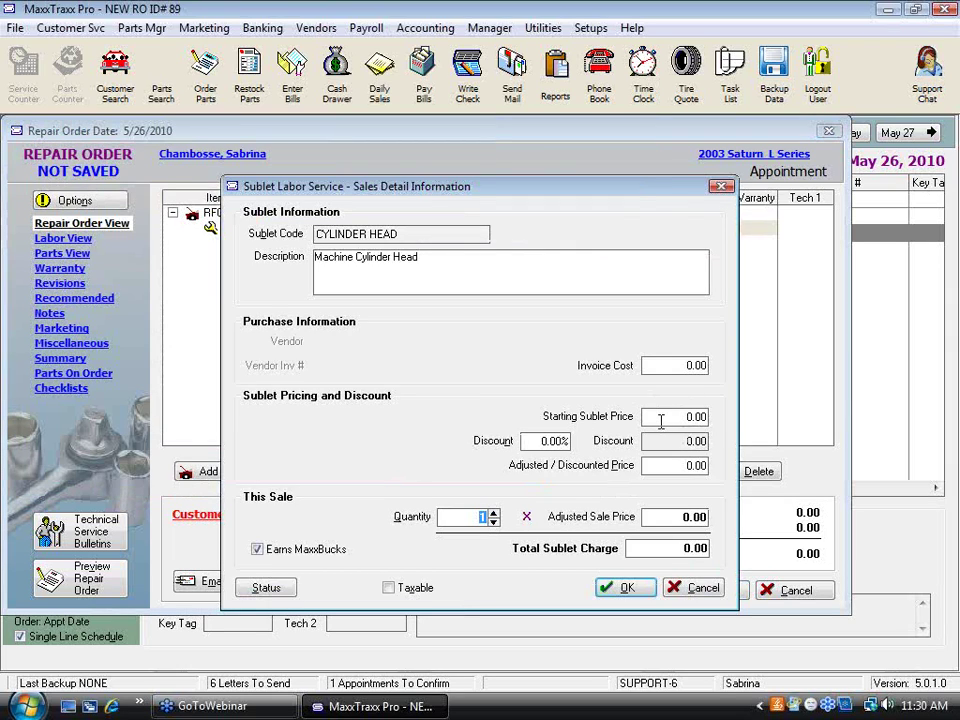
left_click(686, 365)
type("50")
key("Tab")
type("0")
key("Tab")
left_click(628, 591)
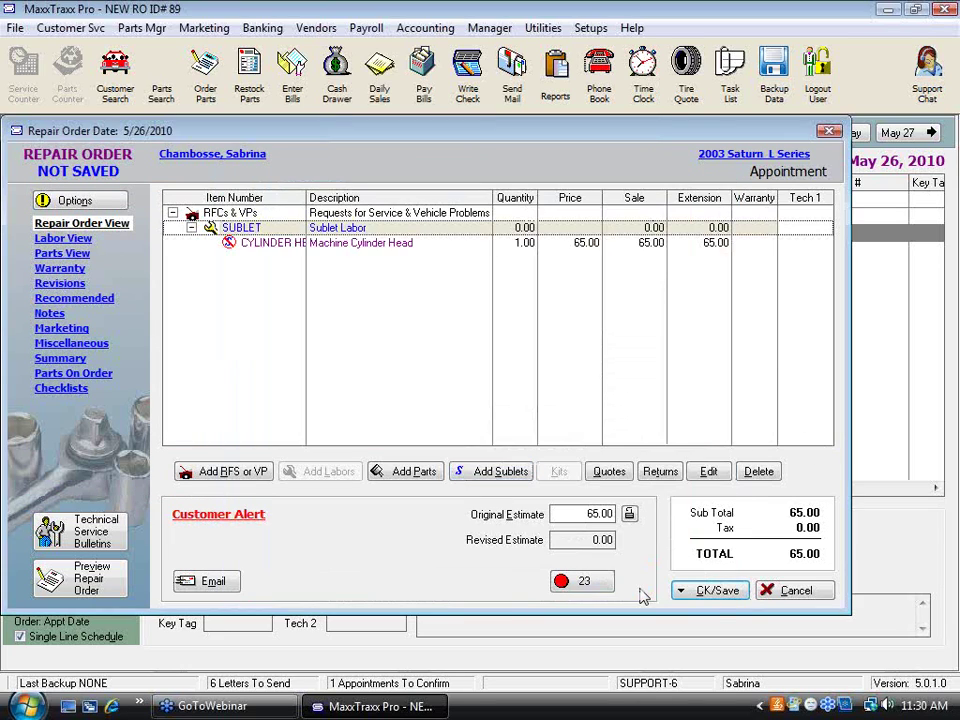
- Save the Saturn's repair order and tag the CYLINDER HEAD sublet for ordering in the buyouts and low-stock parts list
left_click(719, 595)
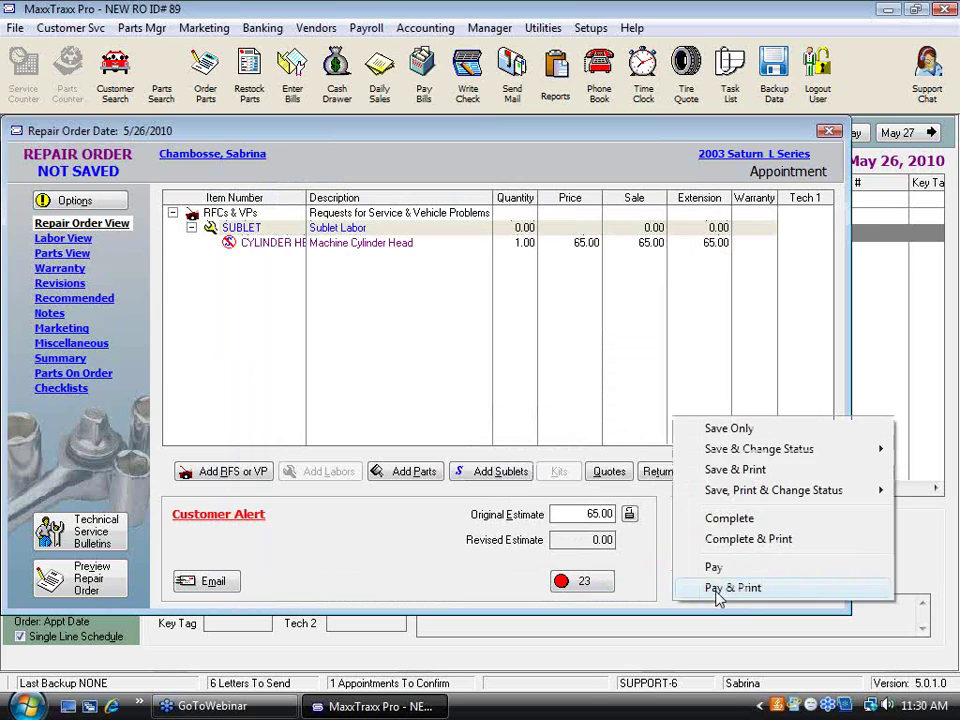
left_click(756, 432)
left_click(172, 334)
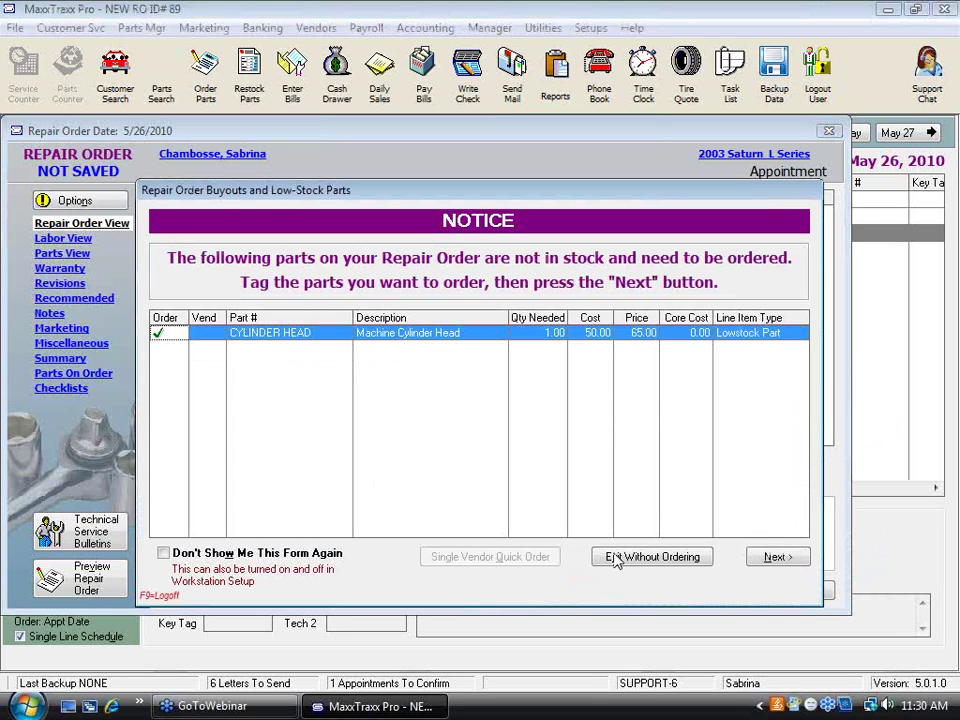
left_click(790, 560)
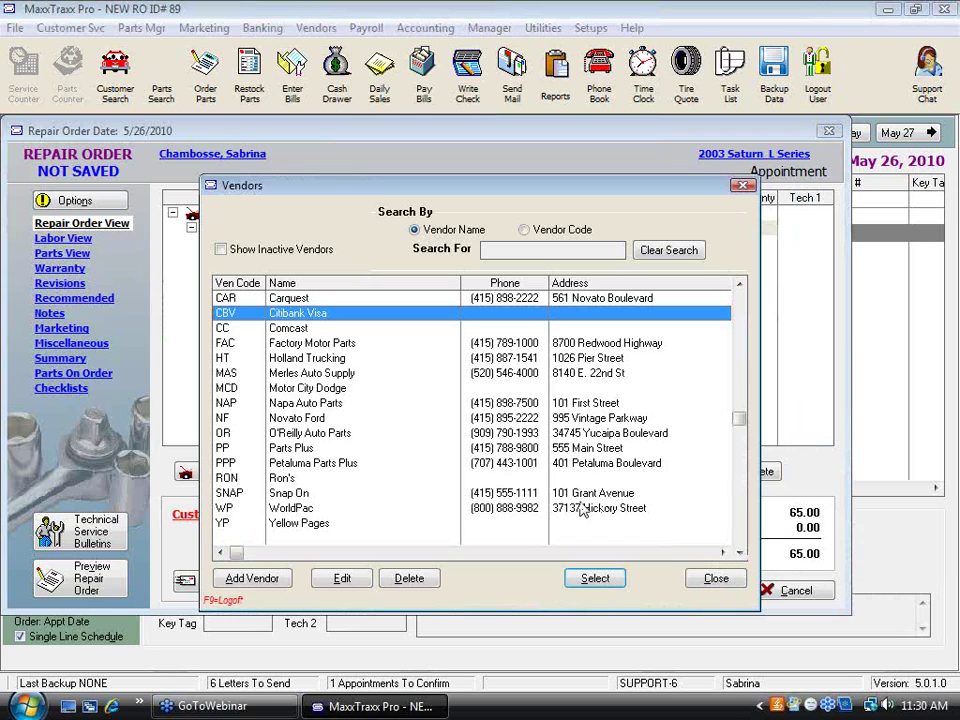
- Create a new parts order with Factory Motor Parts for the cylinder head sublet and save it as an open PO
double_click(310, 345)
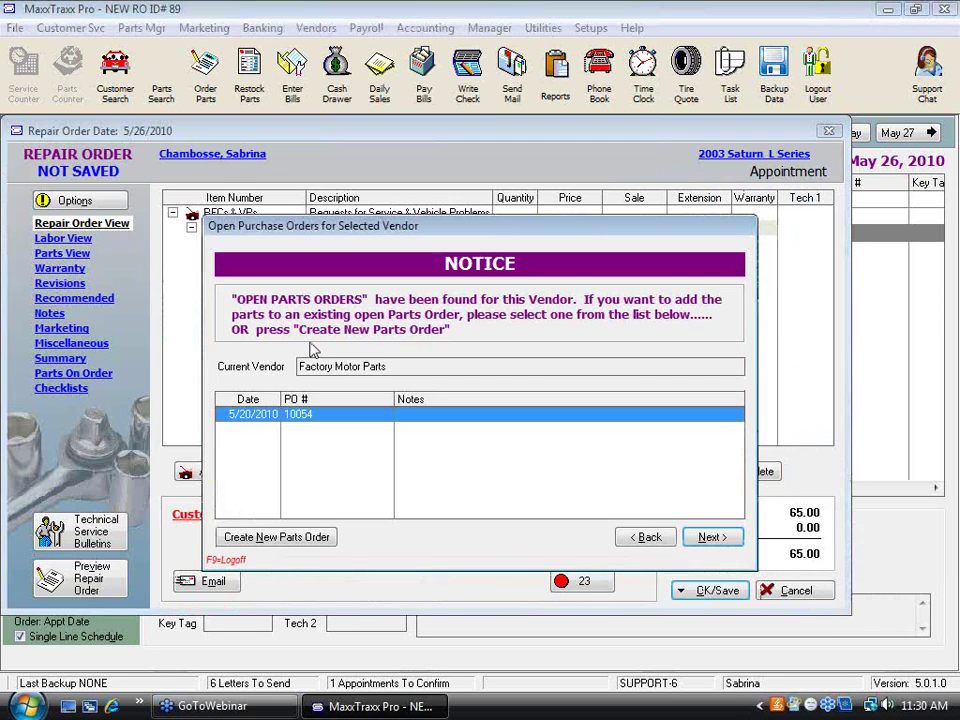
left_click(277, 537)
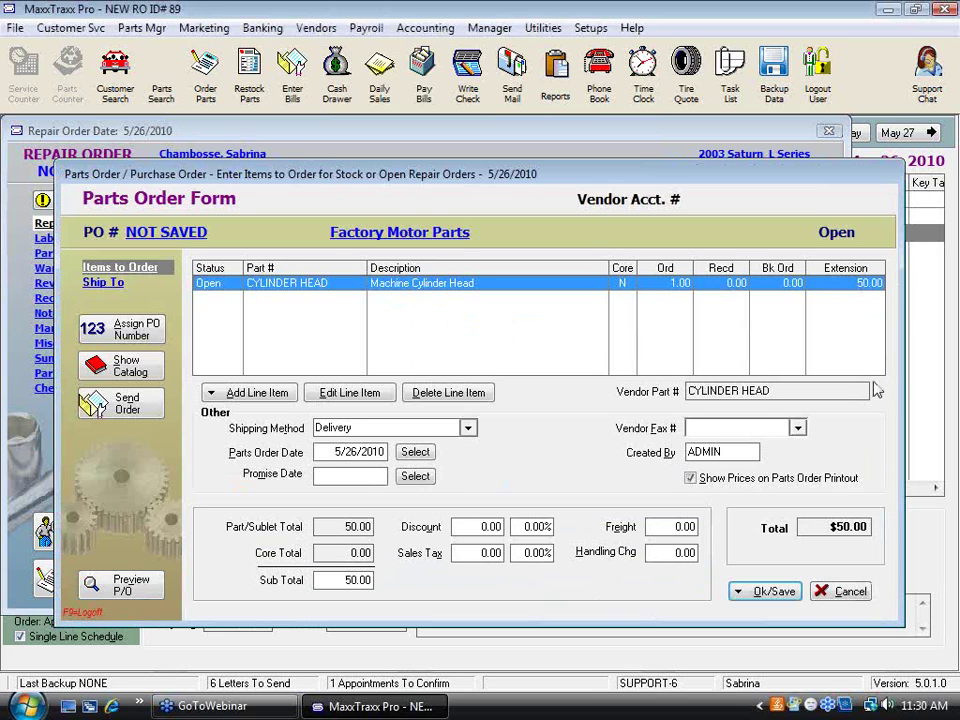
left_click(790, 591)
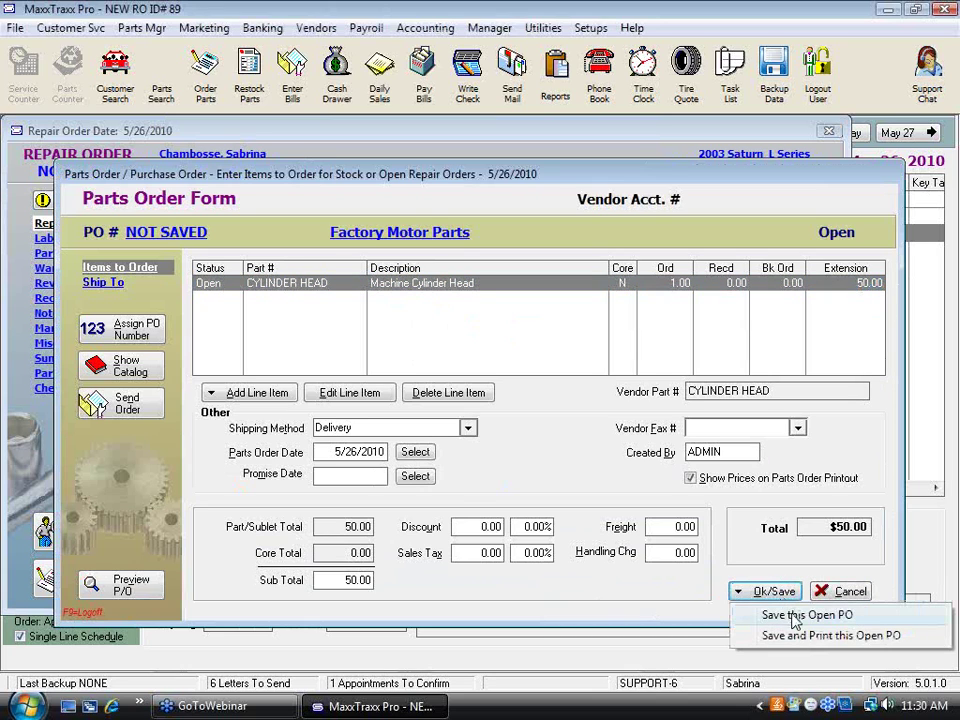
left_click(796, 616)
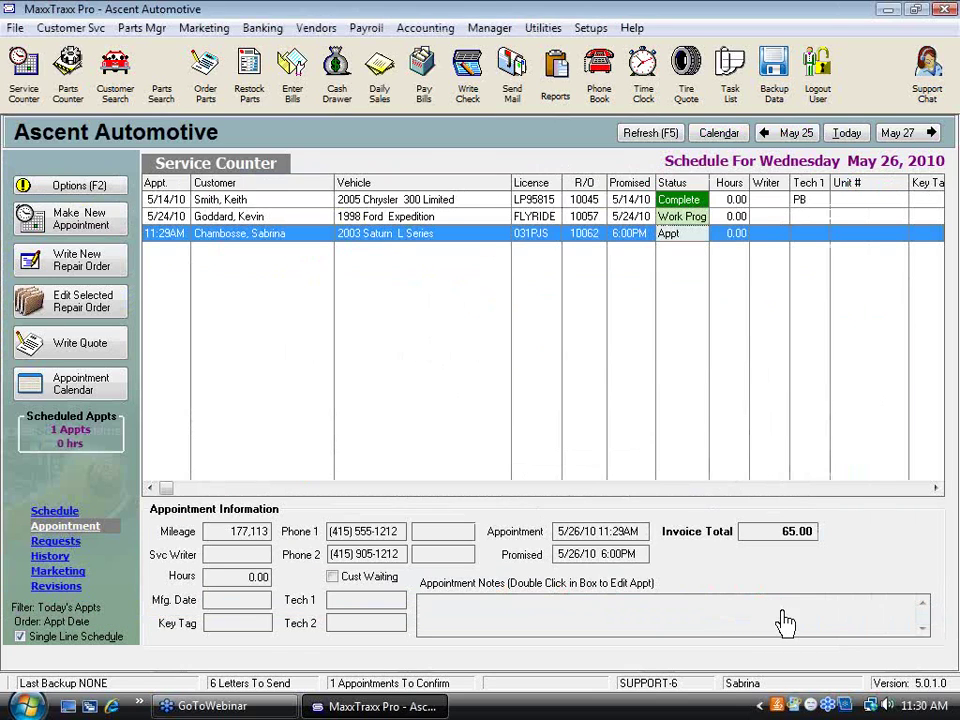
- Convert the new Factory Motor Parts order for the cylinder head into a received vendor invoice with a target amount of 60
left_click(205, 78)
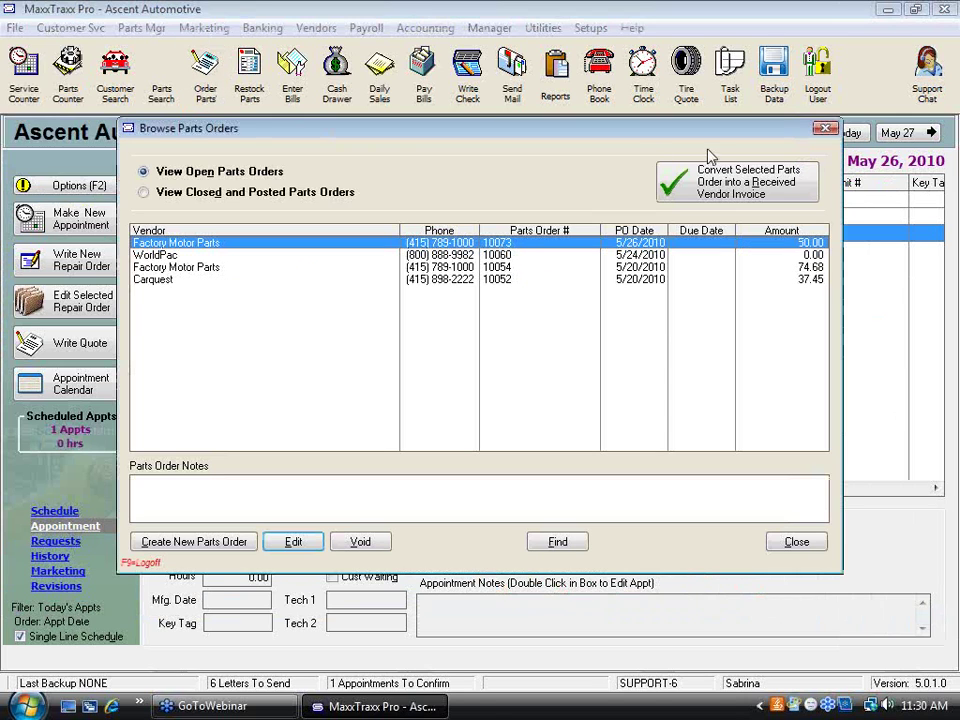
left_click(722, 196)
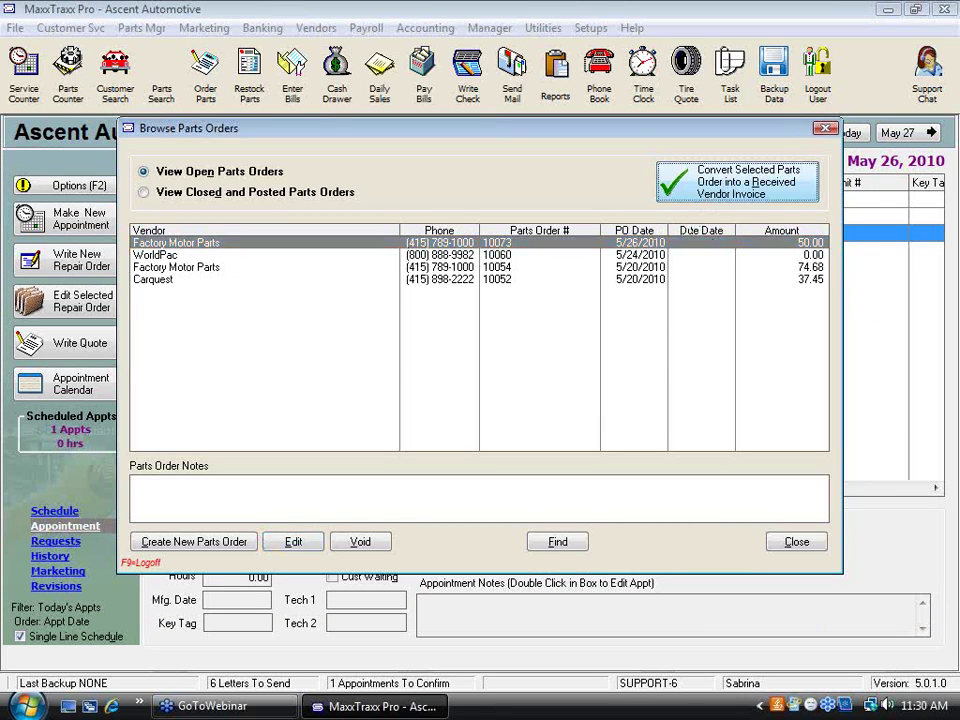
type("60")
left_click(664, 540)
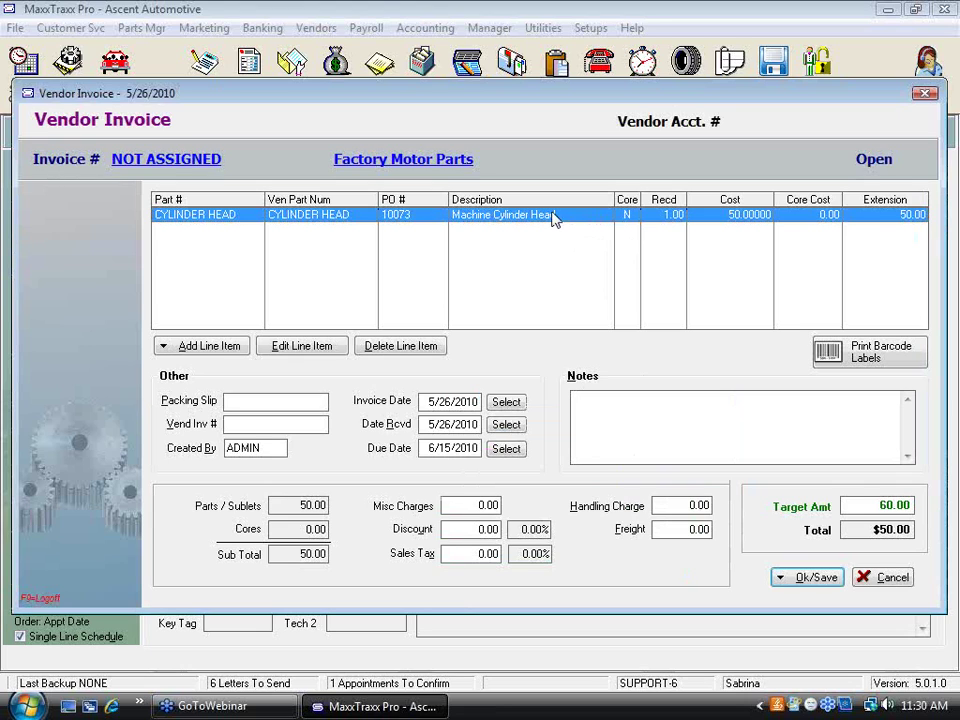
- Set the CYLINDER HEAD line's cost per item to 60 on the vendor invoice
left_click(323, 350)
left_click(618, 131)
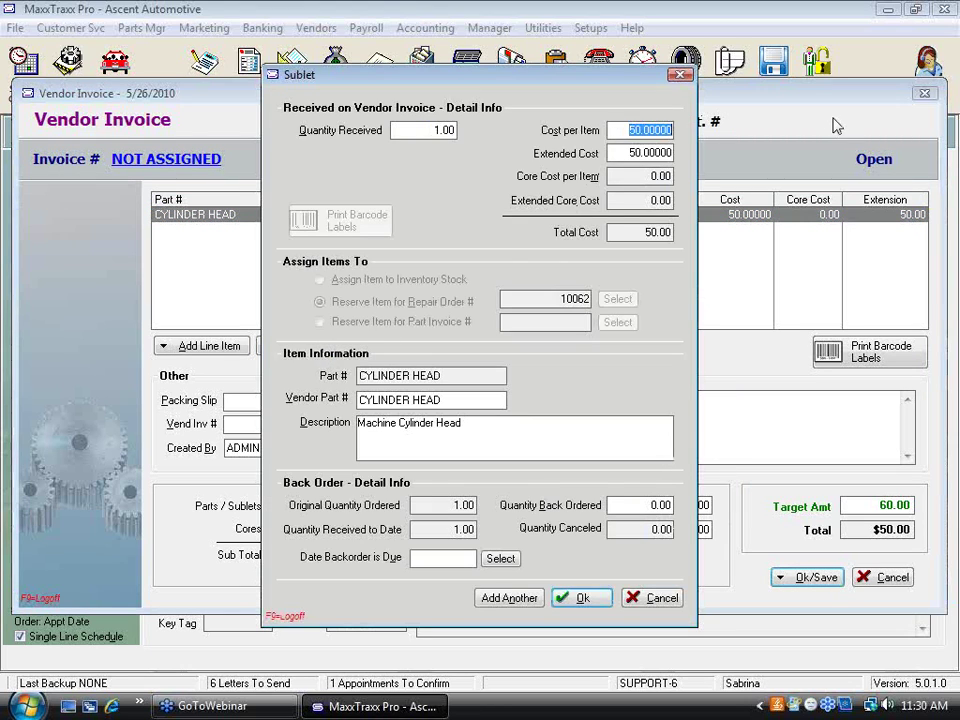
type("60")
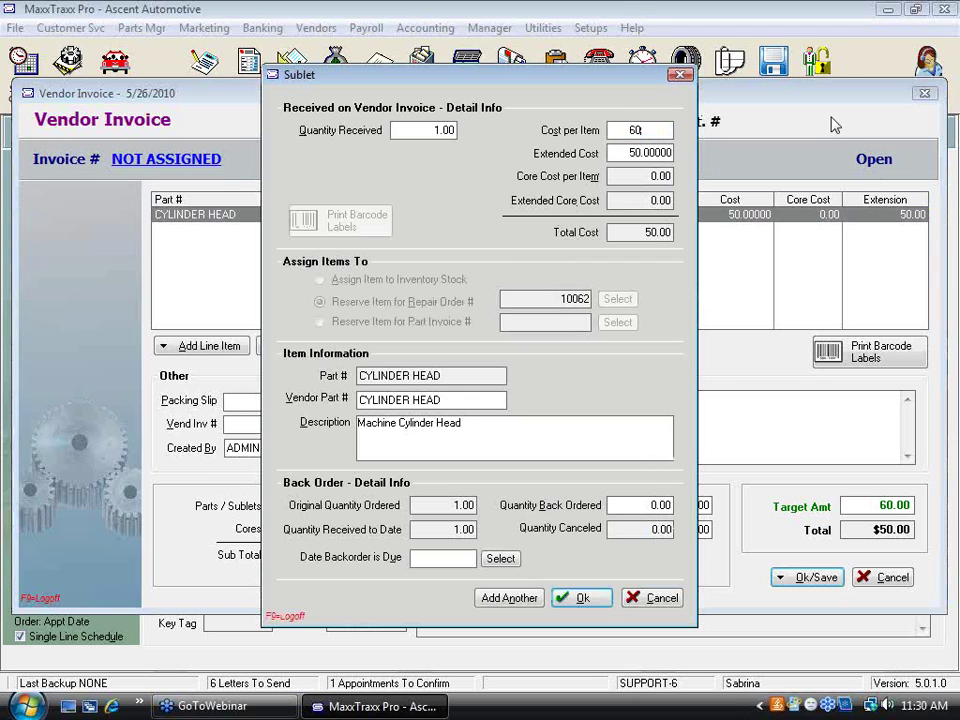
key("Tab")
left_click(588, 600)
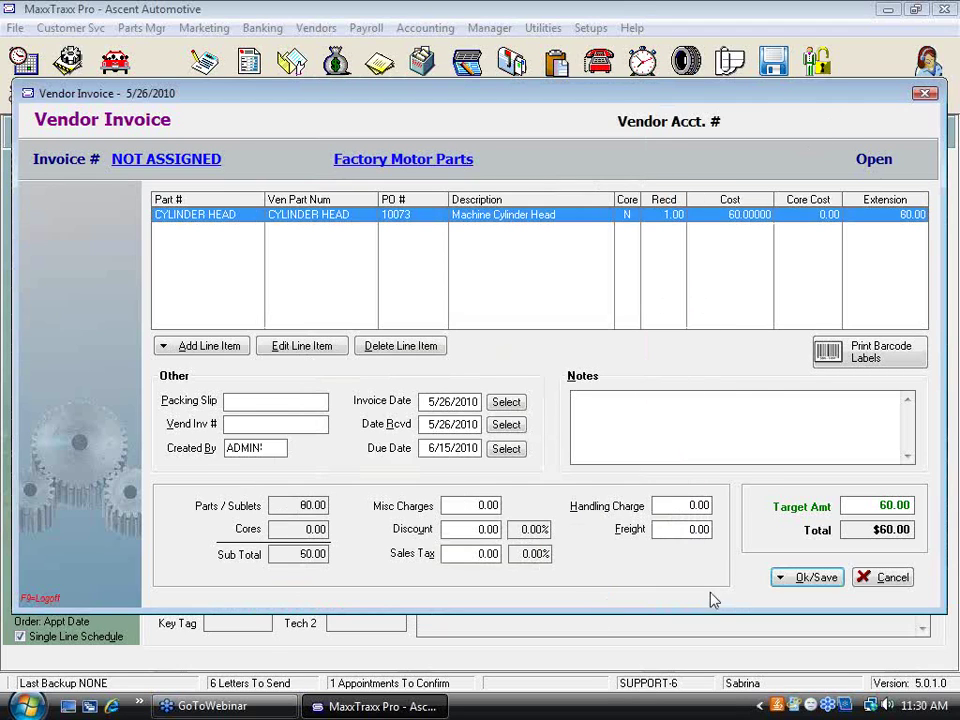
- Post the vendor invoice and update inventory, entering the vendor's invoice number, and close the parts orders list
left_click(828, 580)
left_click(682, 622)
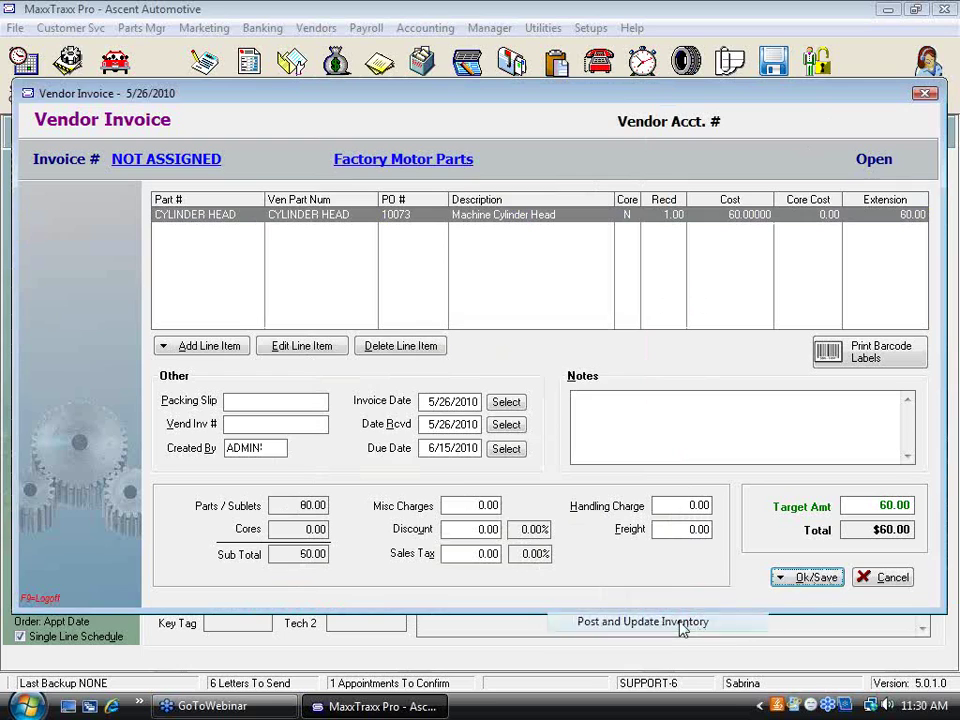
type("8646111")
left_click(476, 376)
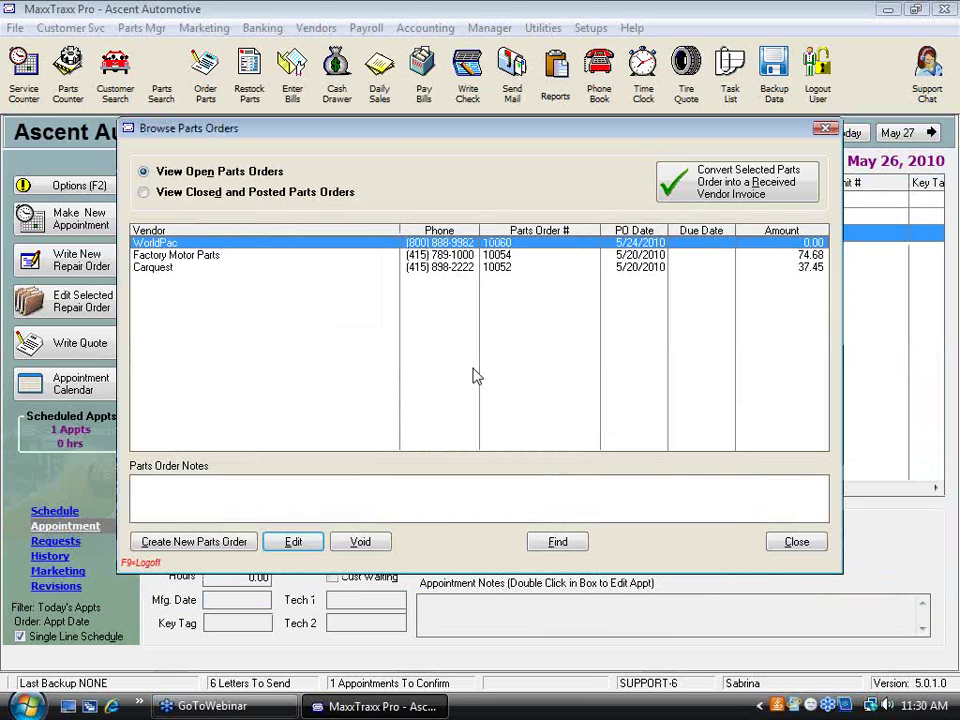
left_click(826, 128)
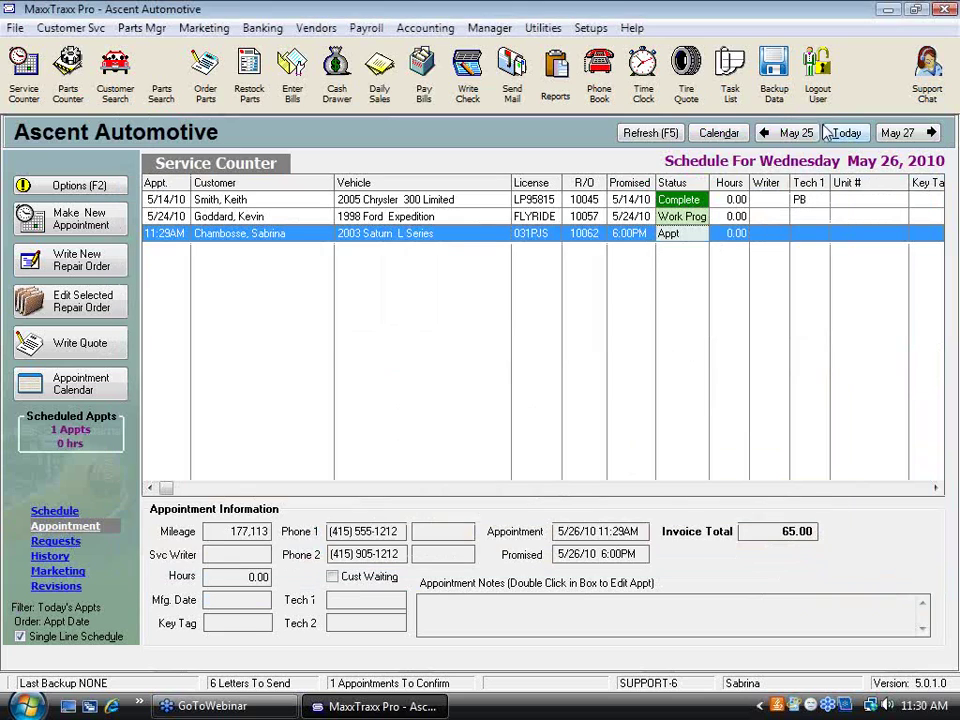
- Reopen the Saturn's repair order, review the cylinder head sublet's vendor and invoice cost without changing them, and bring up the save options
double_click(428, 240)
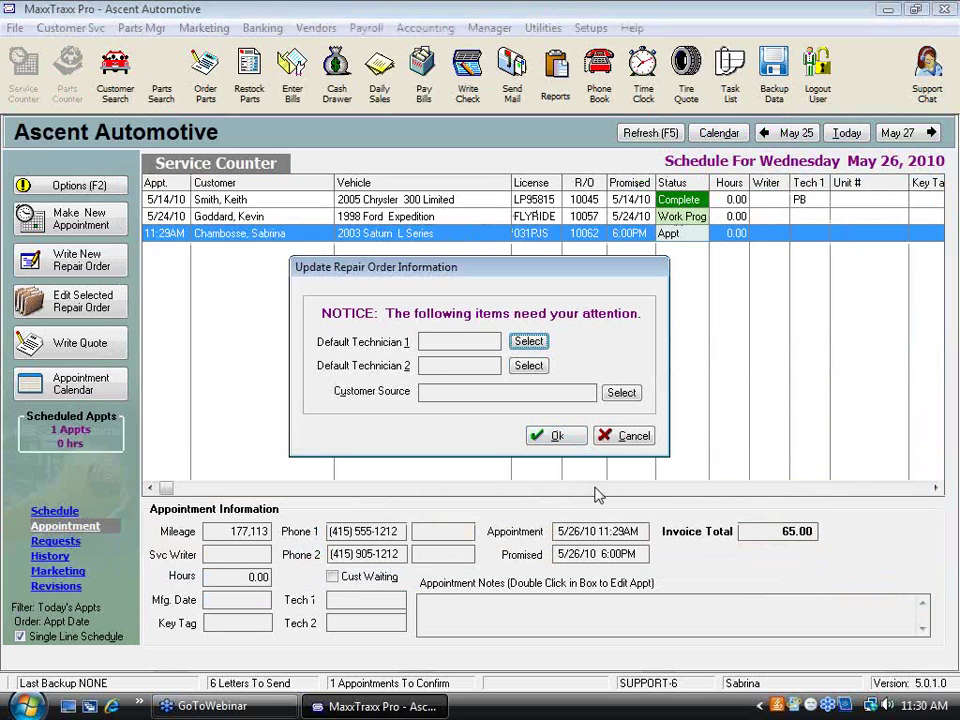
left_click(553, 435)
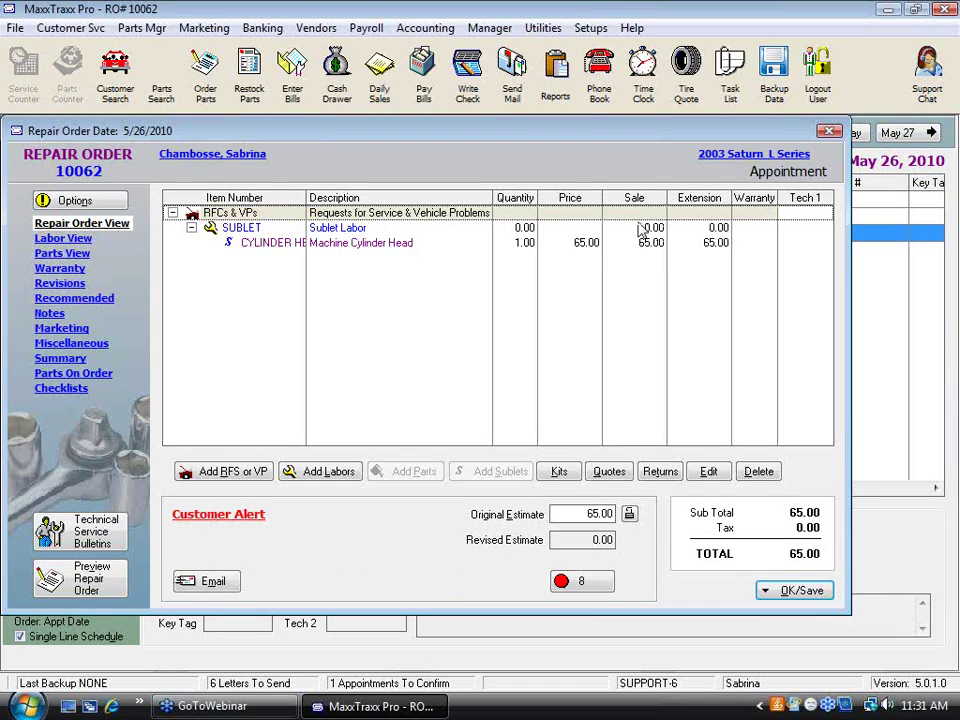
left_click(388, 247)
double_click(388, 247)
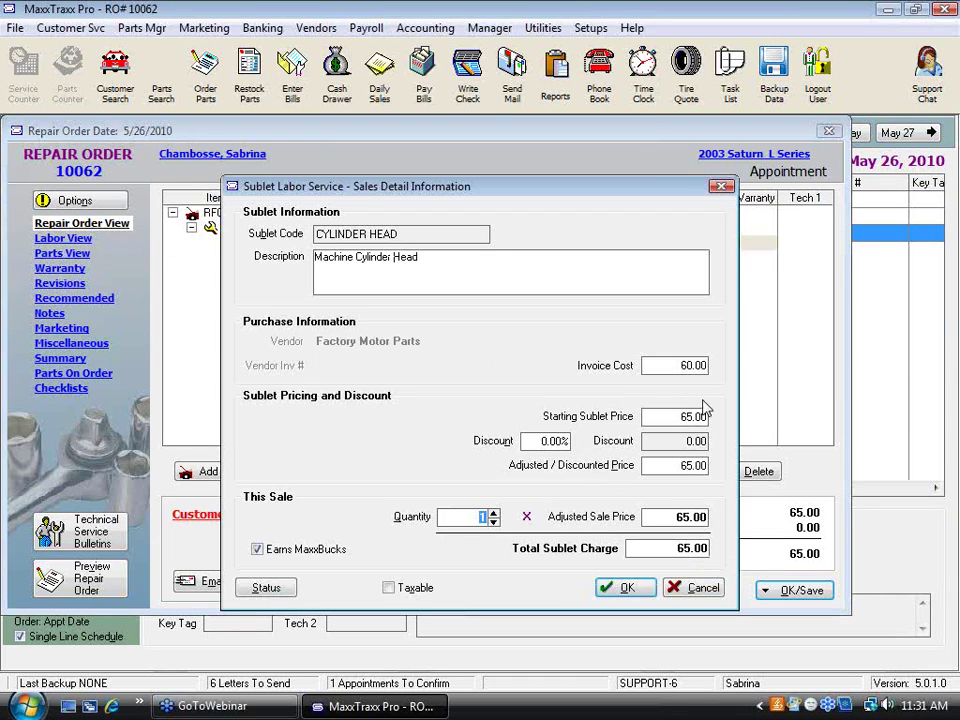
left_click(669, 365)
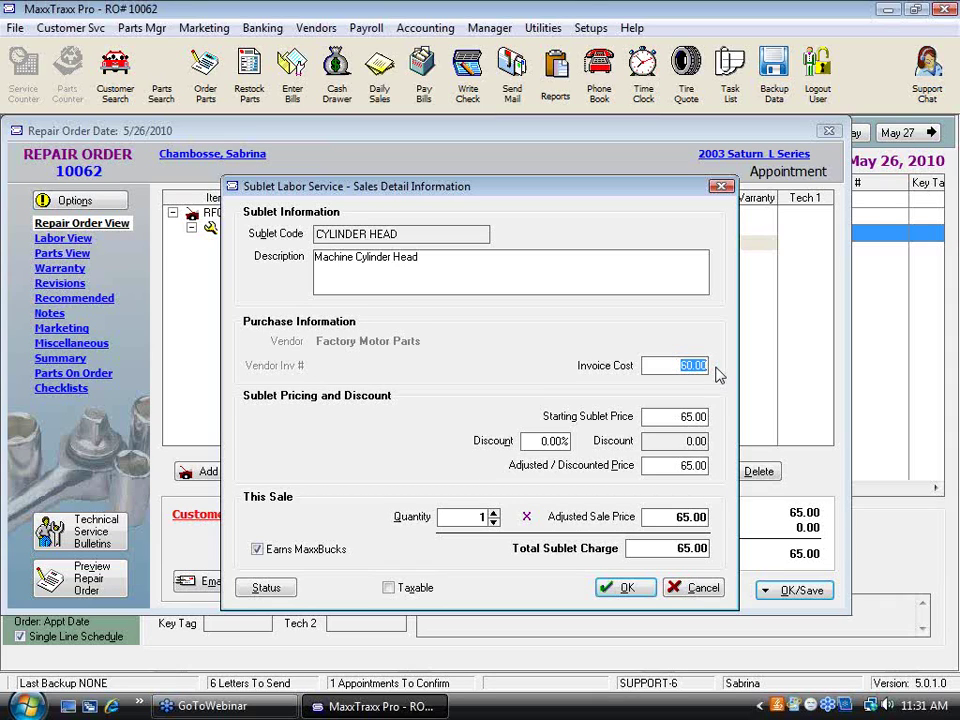
left_click(635, 592)
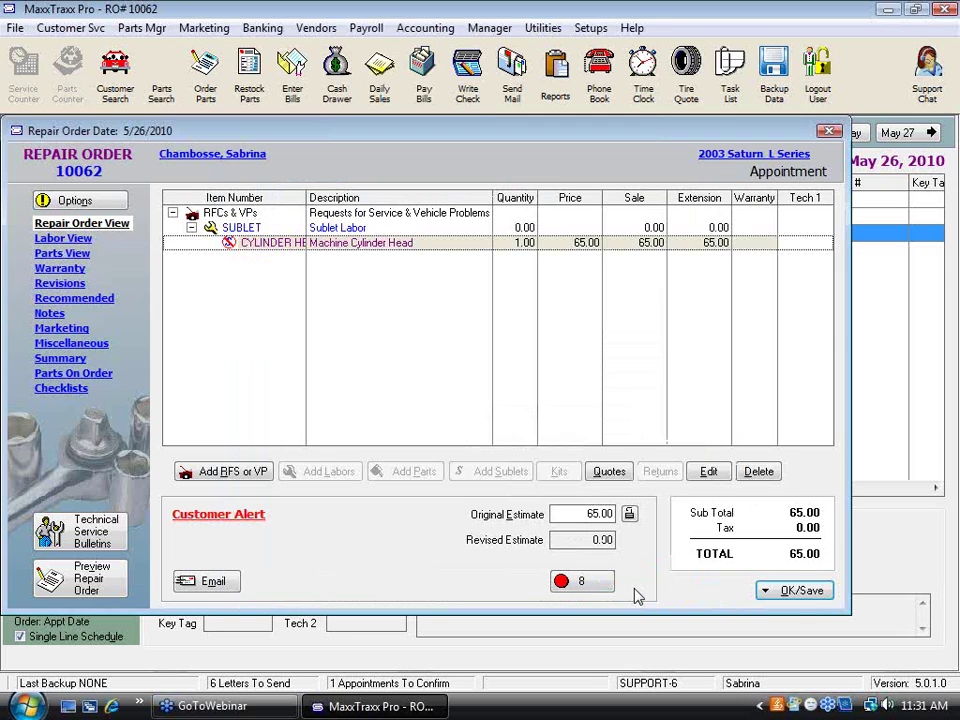
left_click(805, 594)
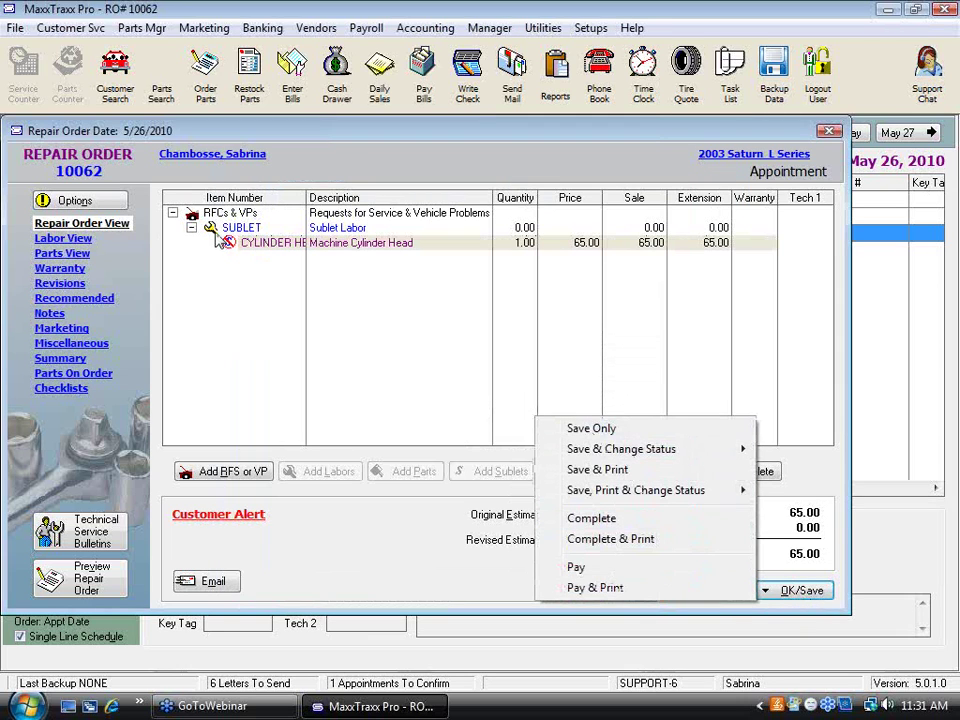
- Save the repair order without printing it or changing its status
left_click(570, 429)
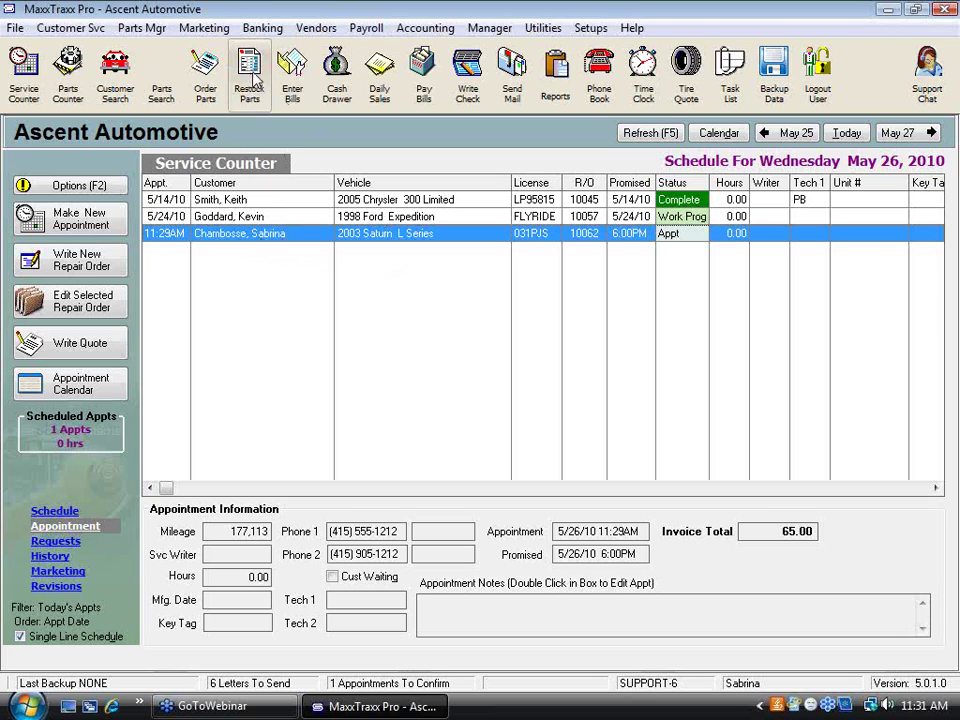
- Review the latest vendor invoice debits and the ending balance in the 13300 Inventory, Sublet Labor register, and close the chart of accounts
left_click(423, 28)
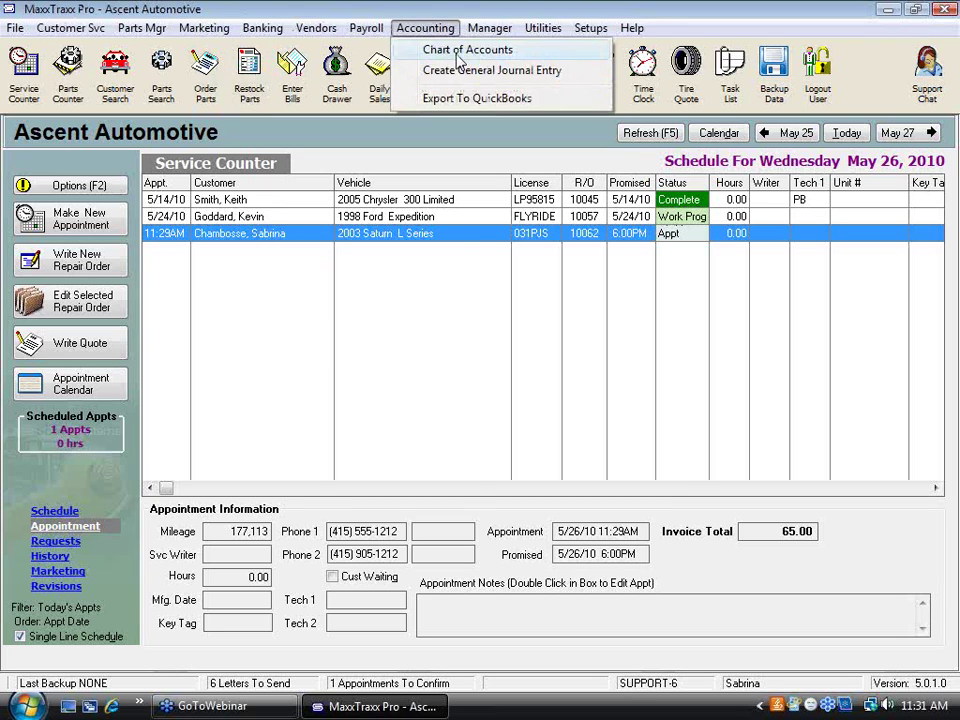
left_click(458, 60)
scroll(475, 355, "down", 6)
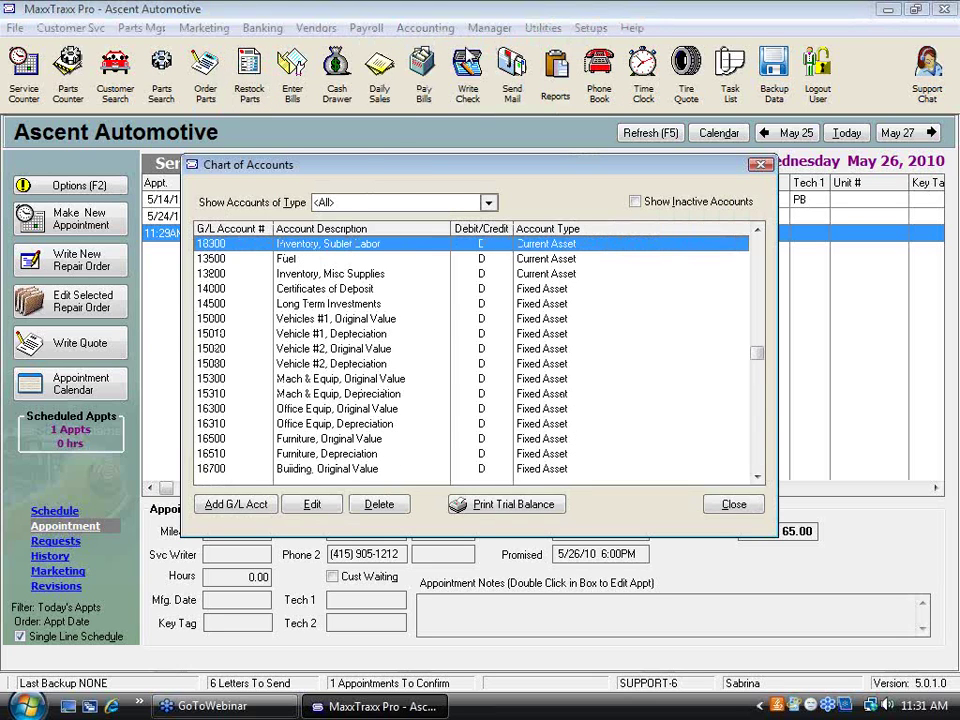
double_click(356, 244)
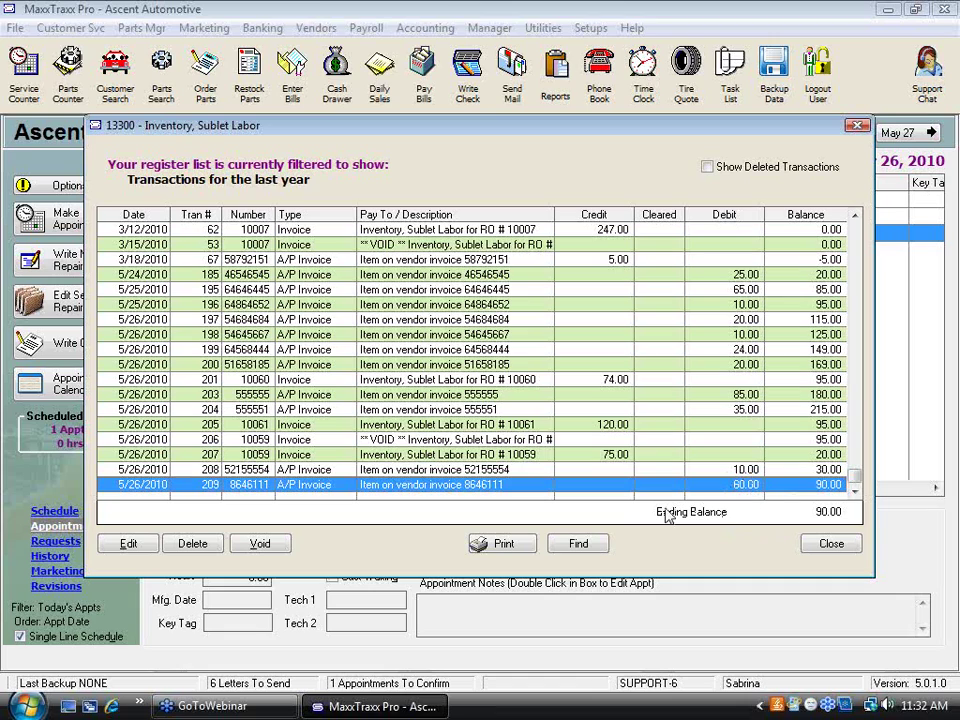
left_click(744, 472)
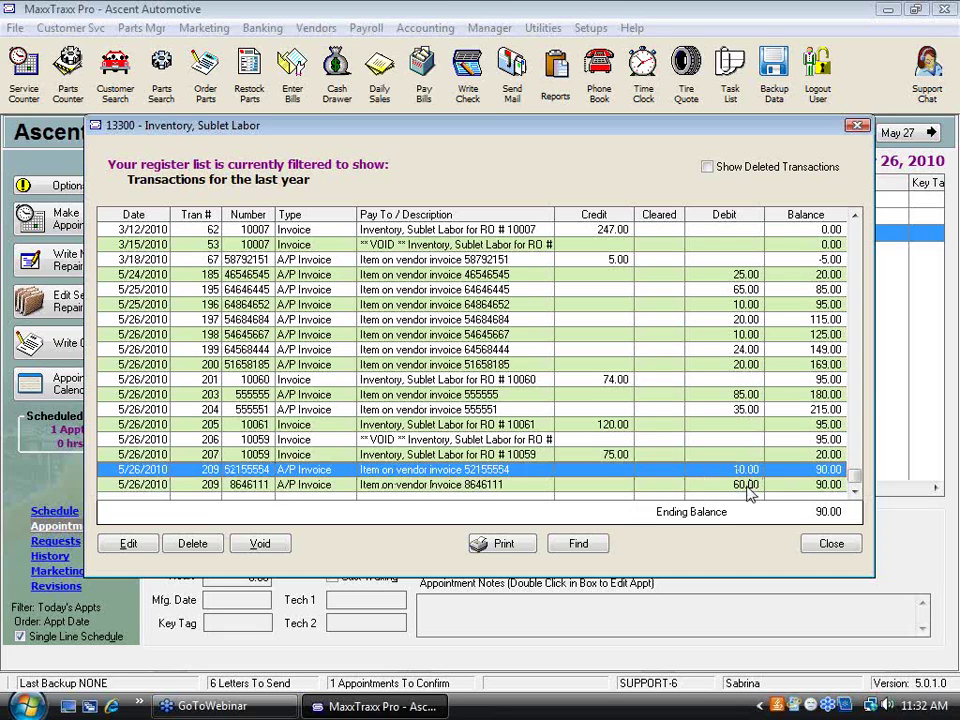
left_click(752, 486)
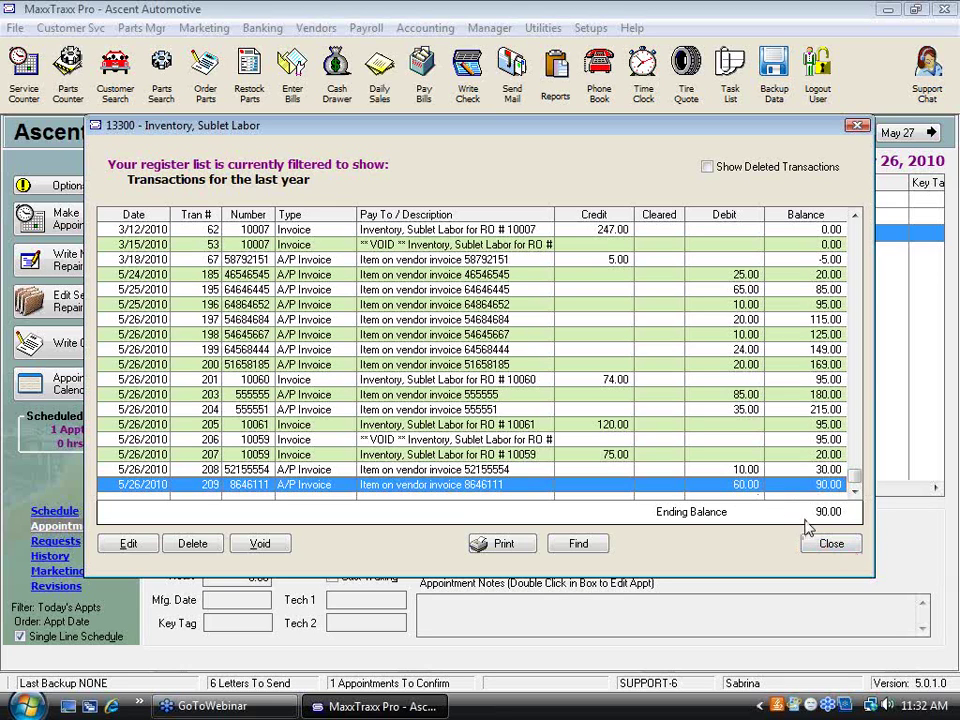
left_click(834, 546)
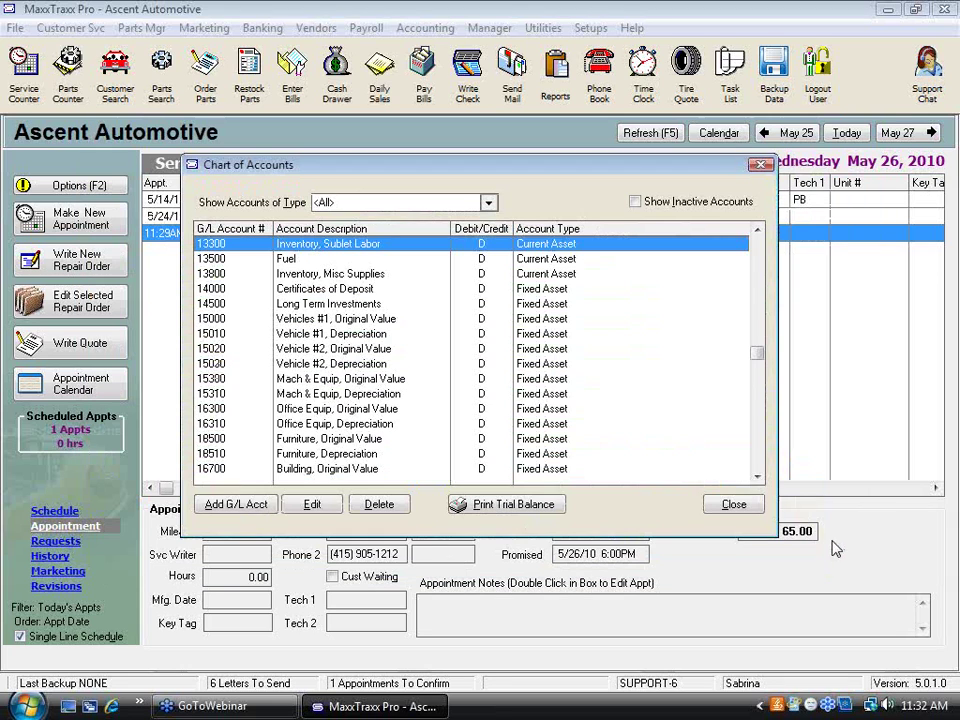
left_click(755, 508)
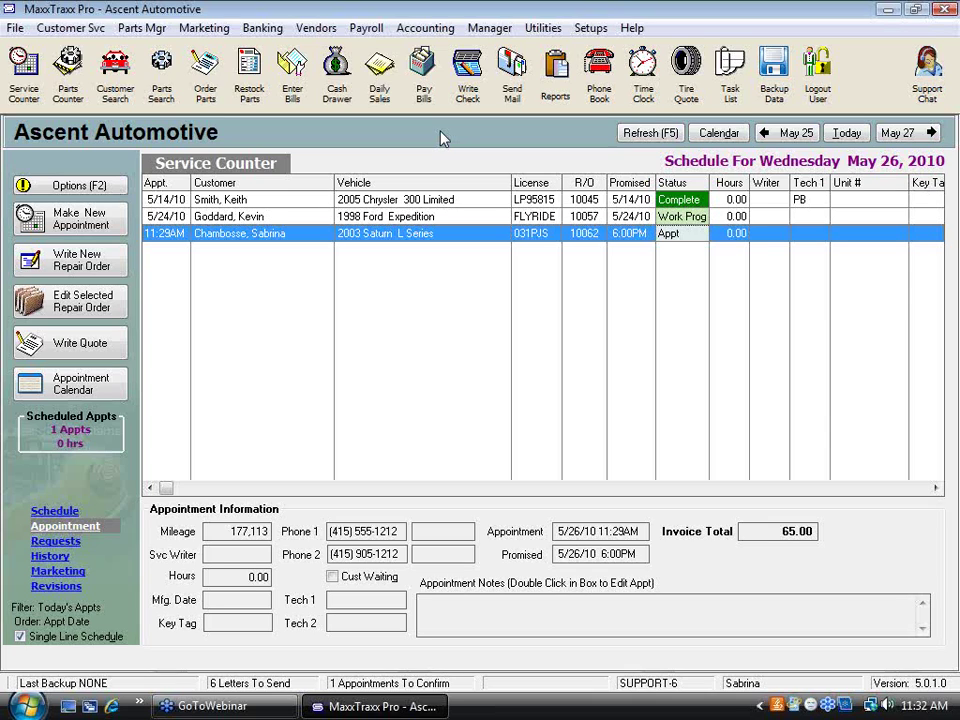
- Reopen the 2003 Saturn L Series repair order and check the invoice cost of the Machine Cylinder Head sublet without changing it
double_click(400, 240)
left_click(555, 435)
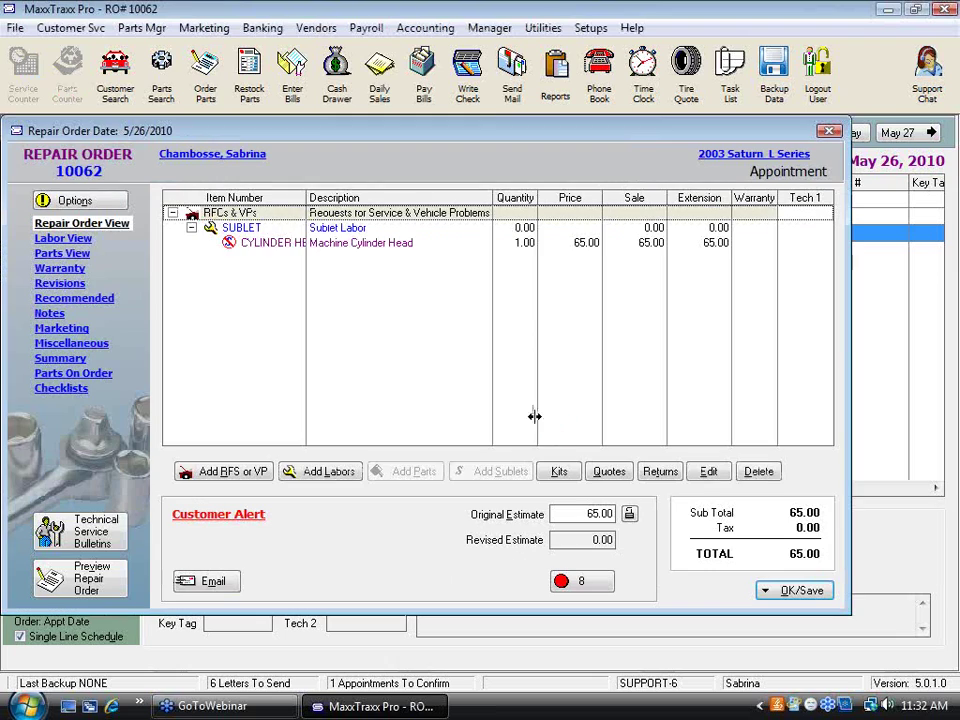
double_click(358, 247)
left_click_drag(656, 365, 745, 368)
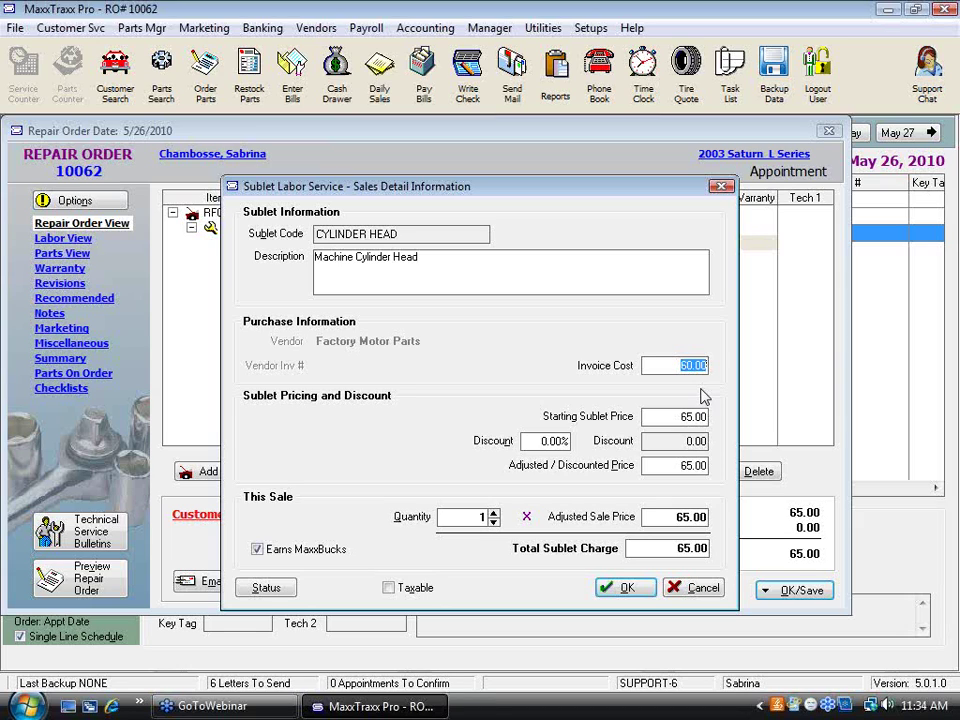
left_click(708, 589)
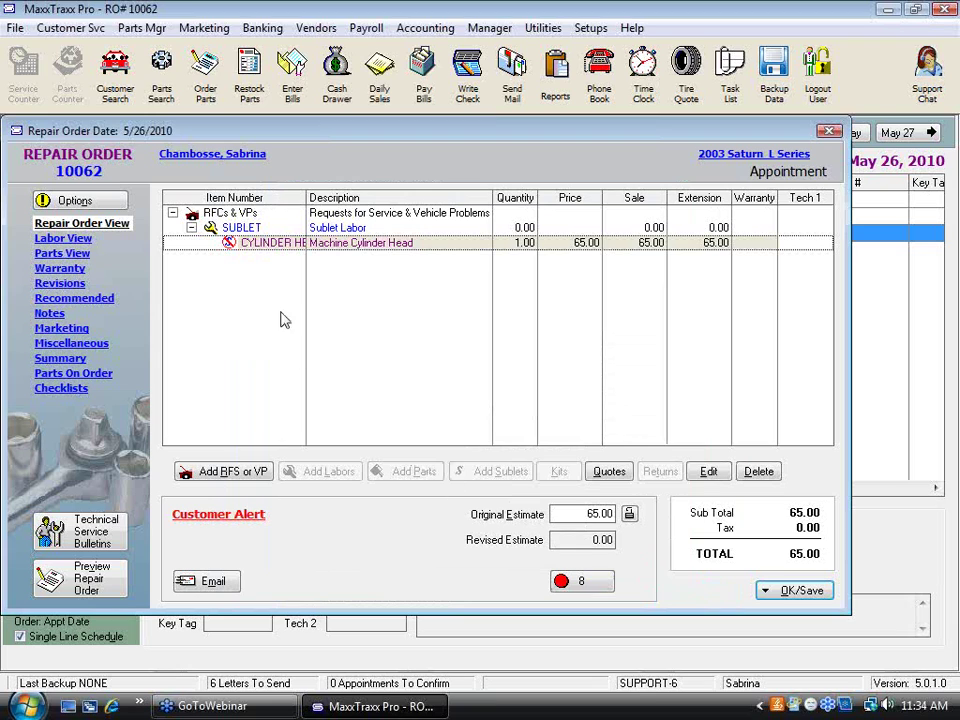
- Add the vehicle problem "Alignment - Front" to the repair order with its standard description
left_click(240, 474)
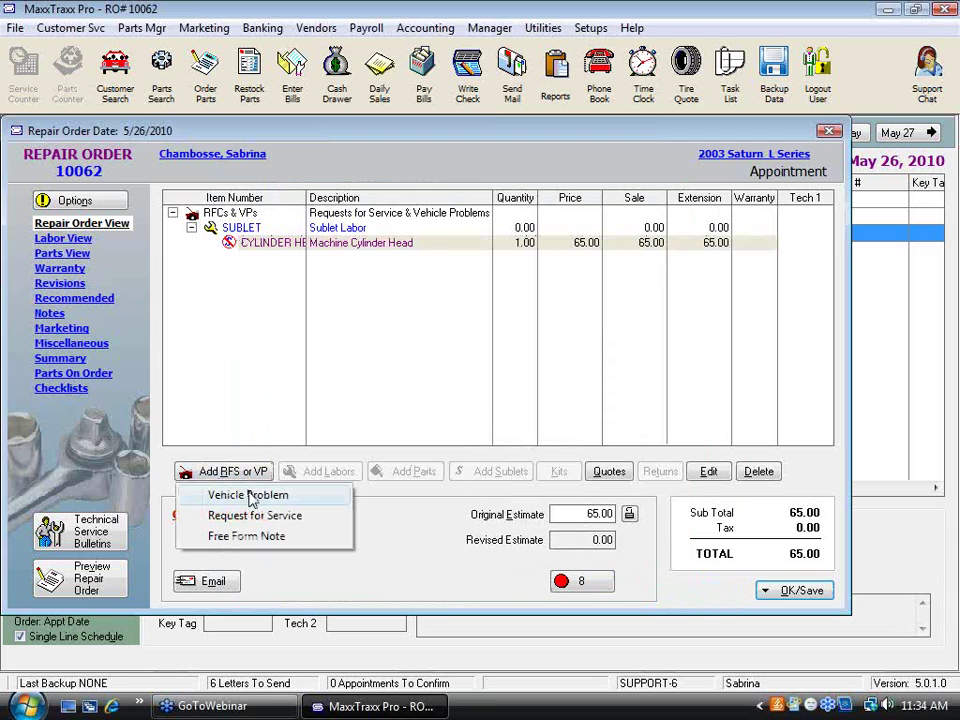
left_click(250, 496)
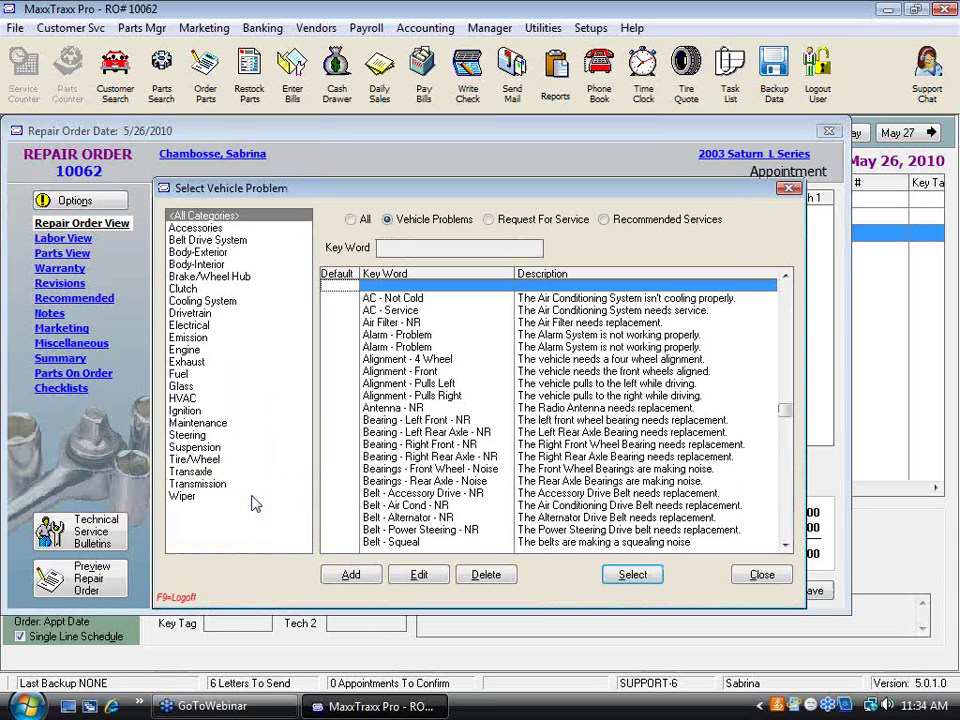
double_click(405, 371)
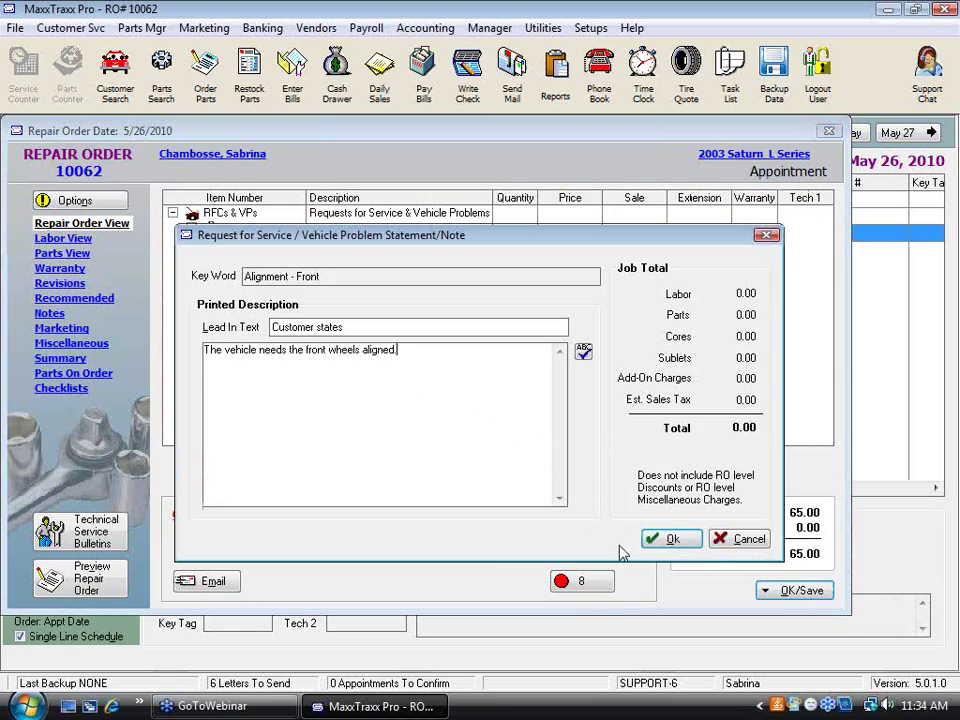
left_click(675, 545)
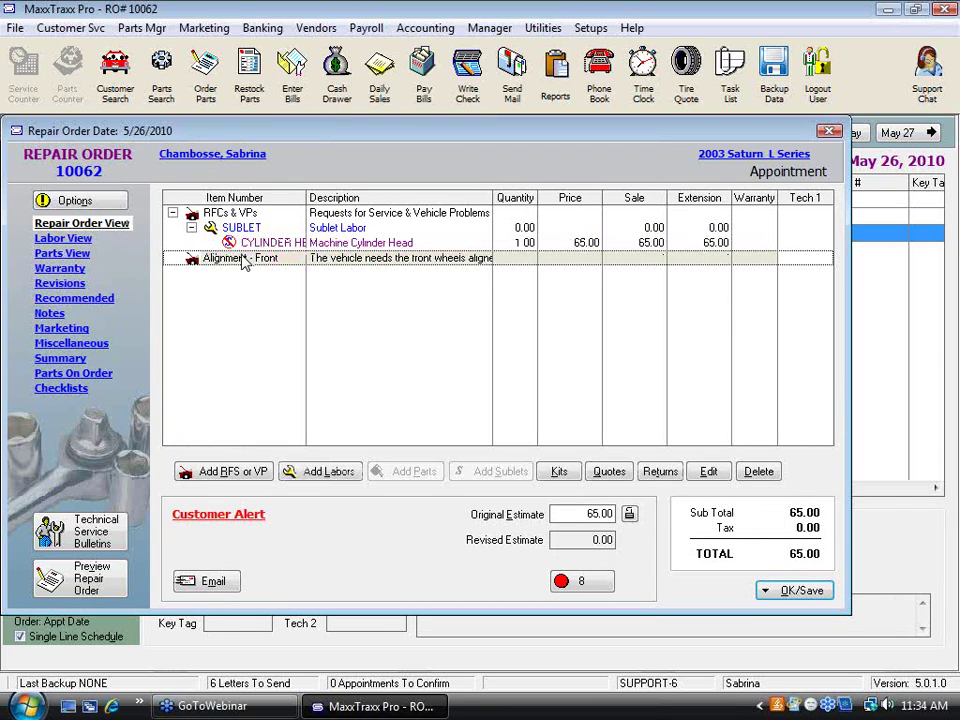
- Add the ALIGN FRONT labor service under the front alignment problem, keeping its default hours and rate
left_click(318, 472)
left_click(336, 495)
type("a")
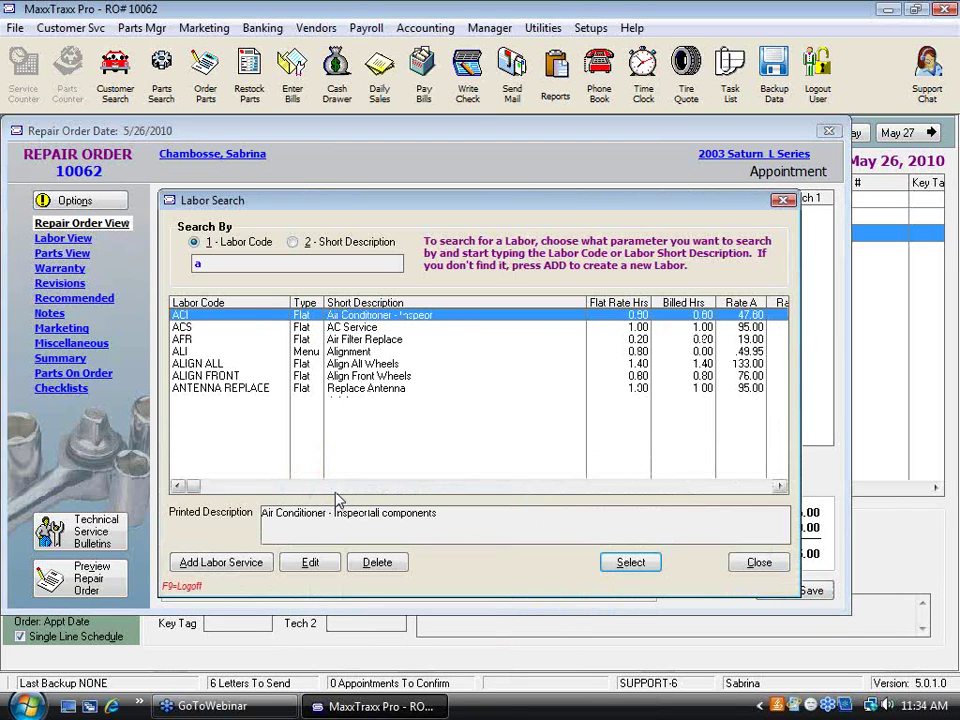
left_click(371, 365)
double_click(371, 375)
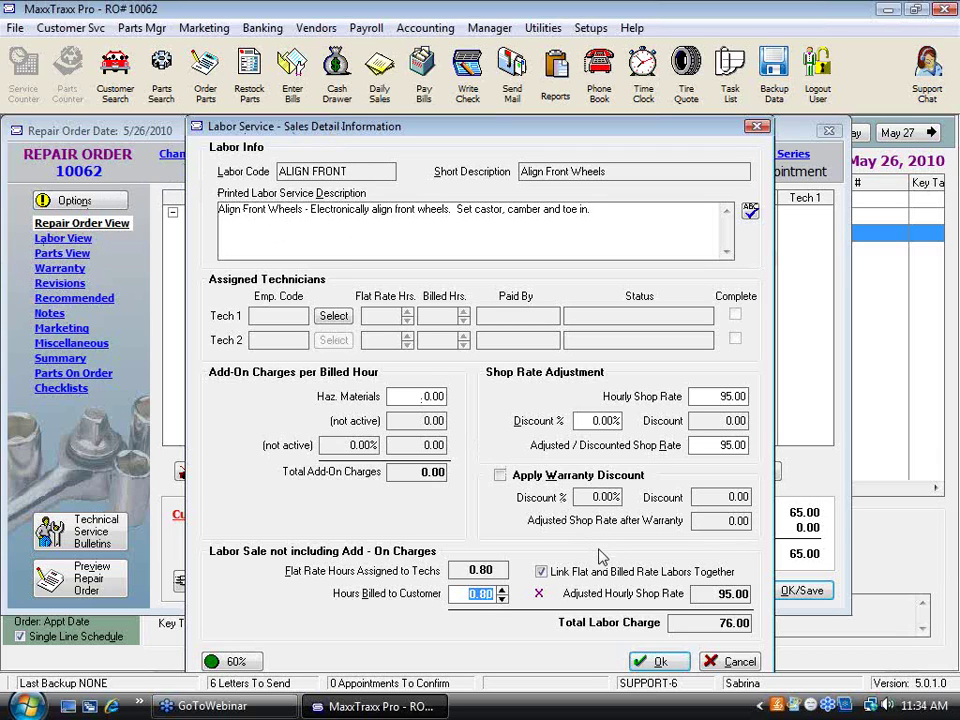
left_click(661, 662)
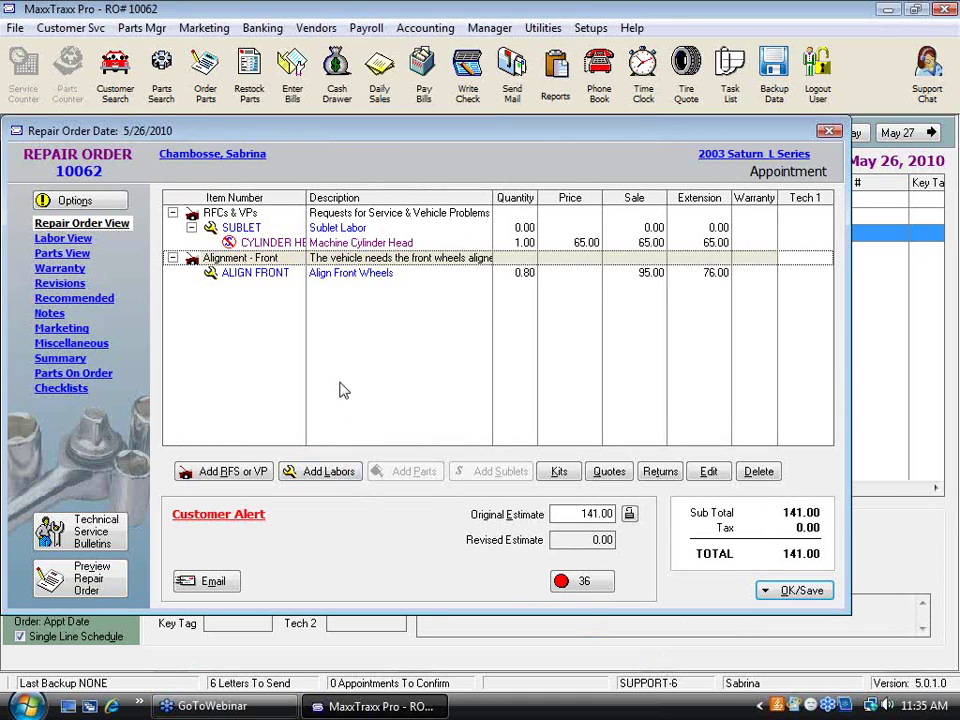
- Compare the cylinder head sublet line with the ALIGN FRONT labor line and save the repair order without changing its status
left_click(368, 277)
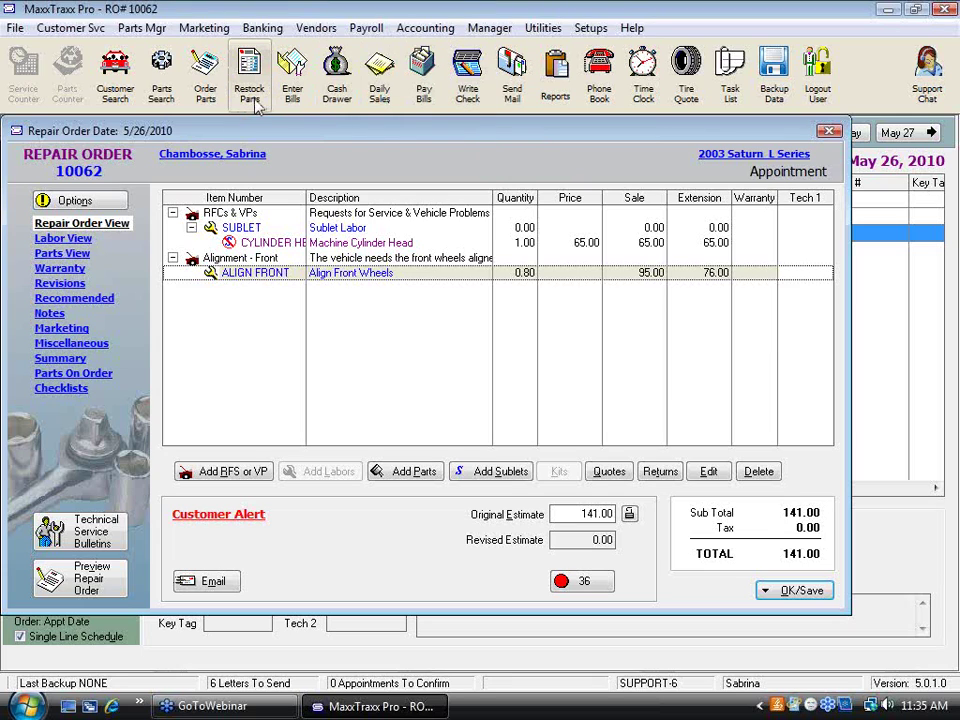
left_click(276, 242)
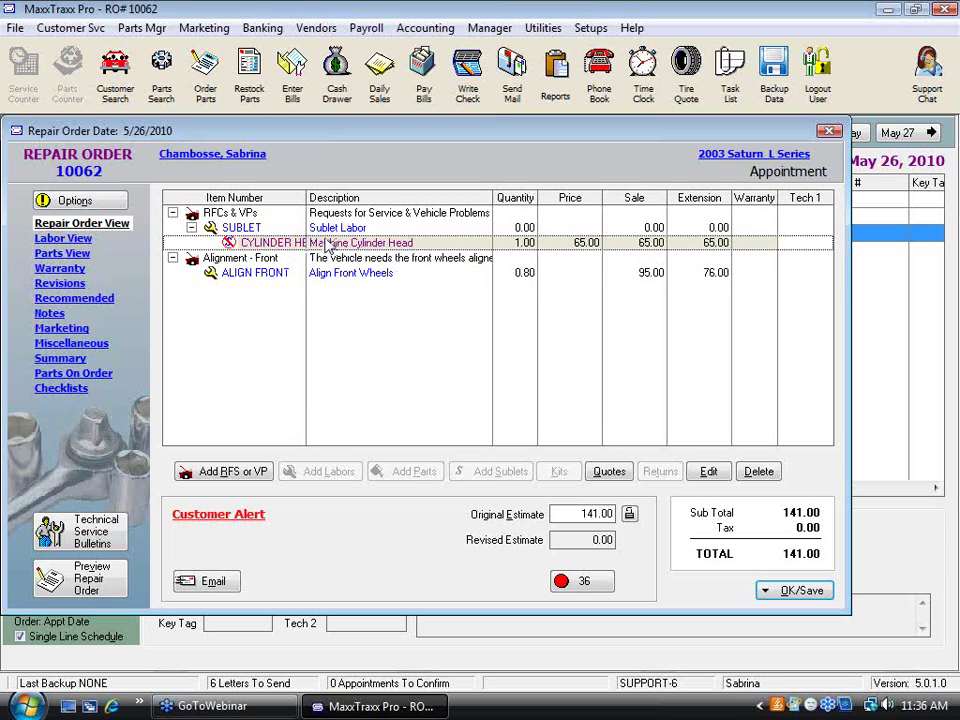
left_click(269, 275)
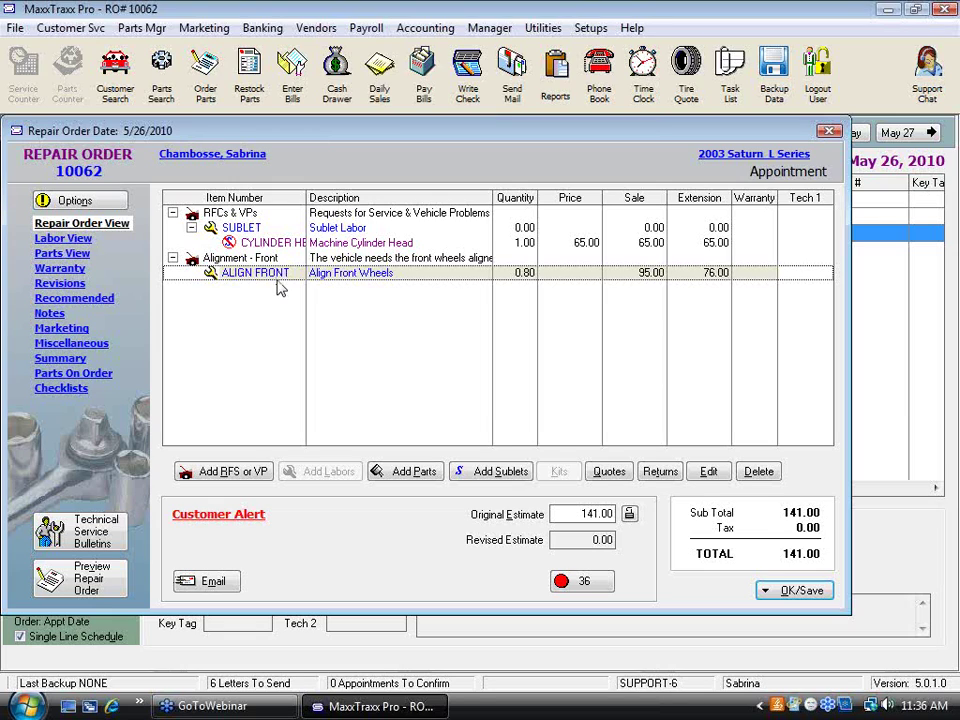
left_click(805, 594)
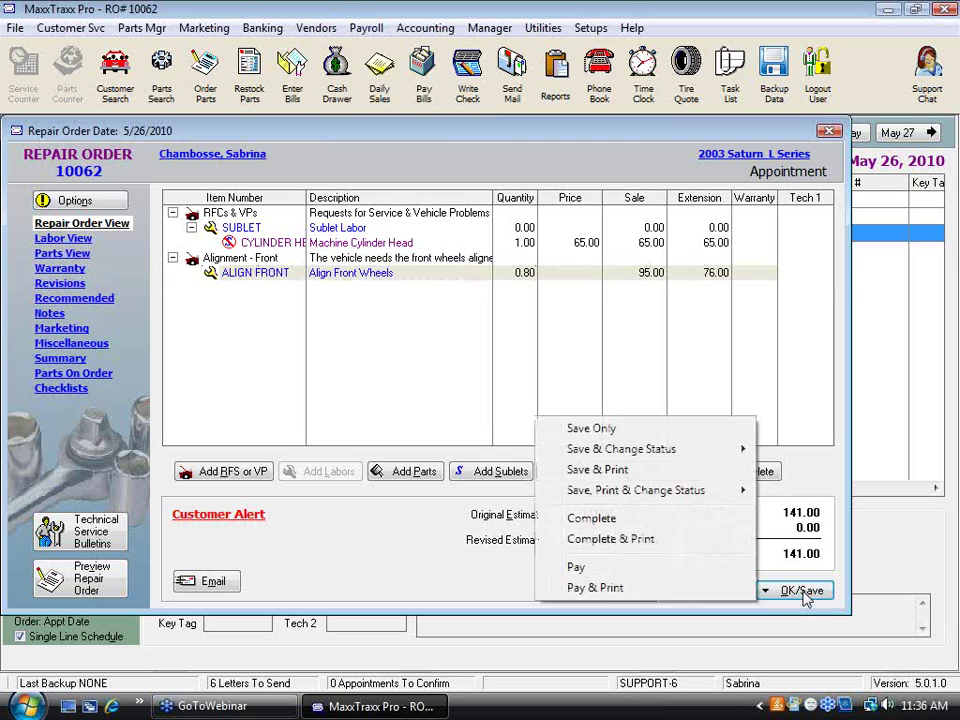
left_click(600, 429)
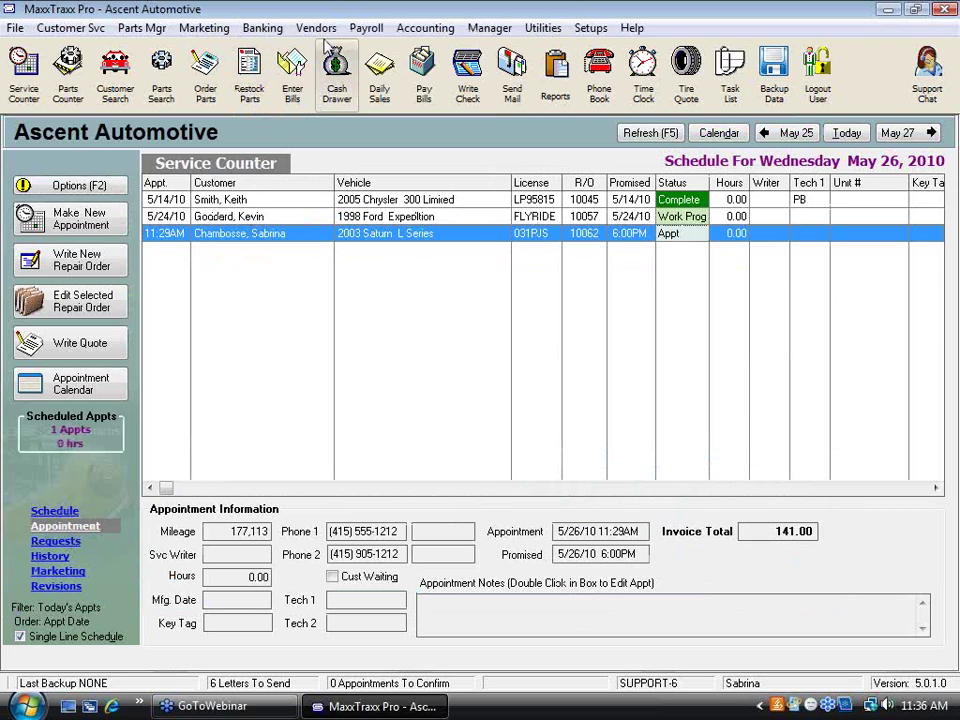
- Mark the 60.00 Factory Motor Parts invoice in the bill payment wizard and cancel the payment without saving the work done
left_click(322, 30)
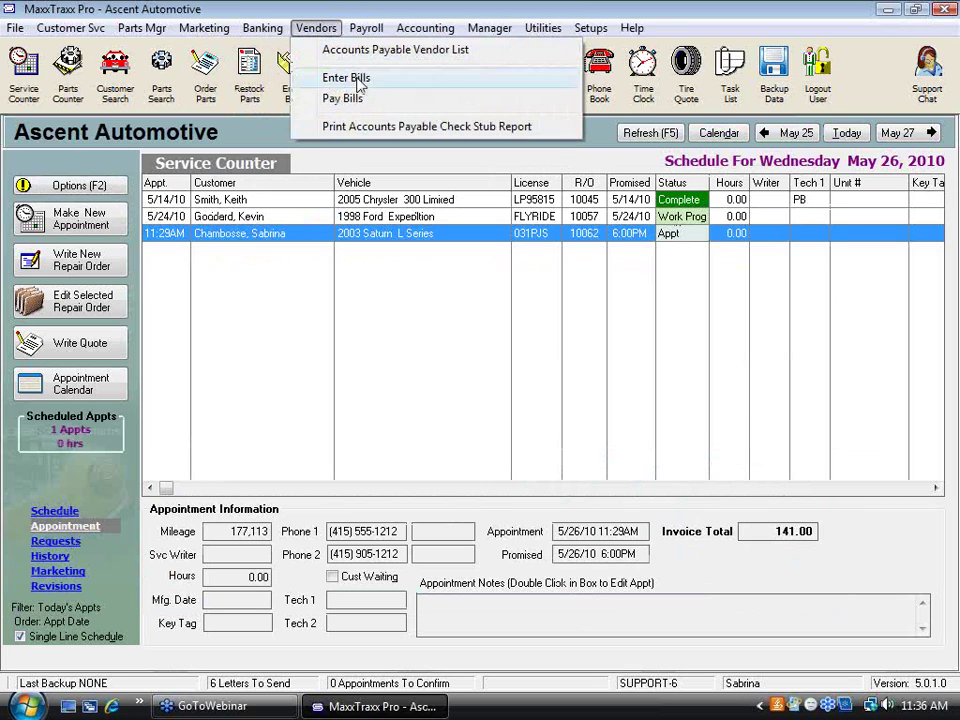
left_click(435, 244)
left_click(420, 78)
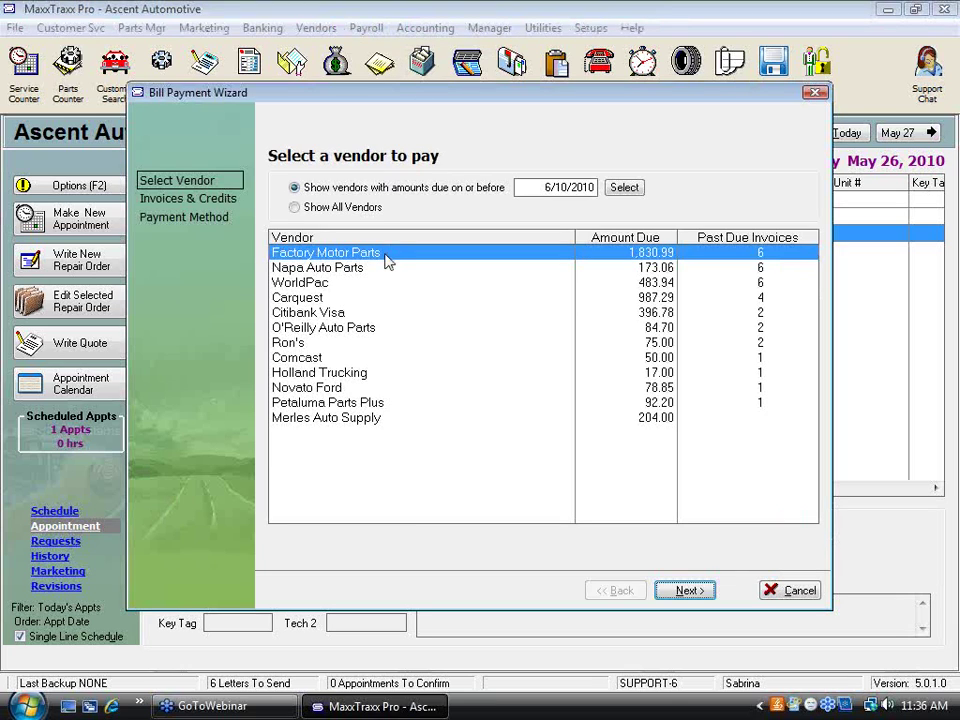
double_click(330, 258)
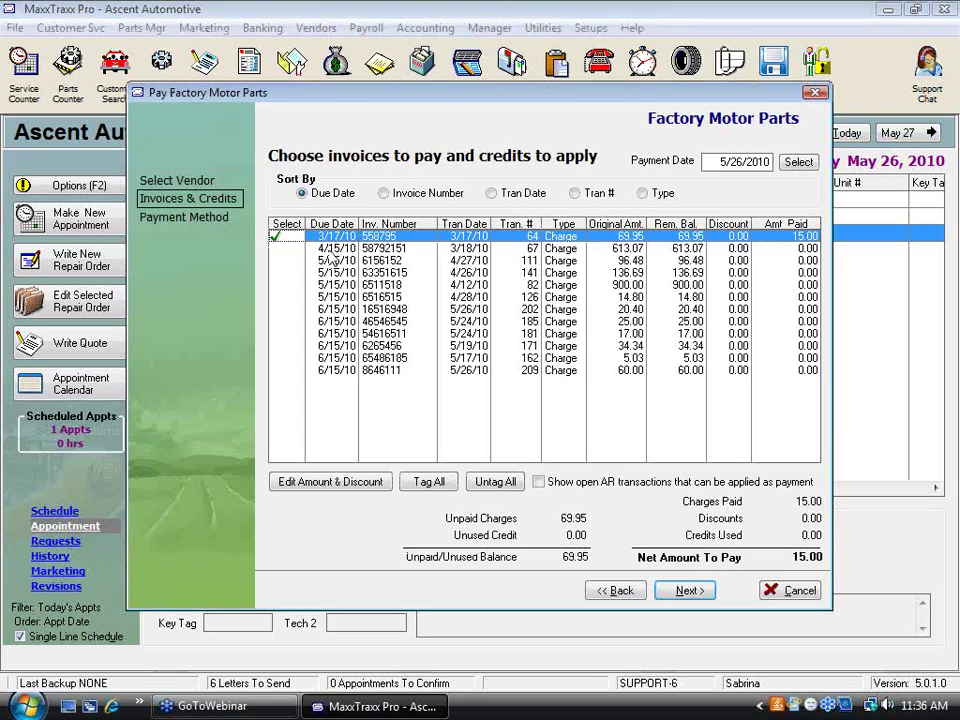
left_click(296, 372)
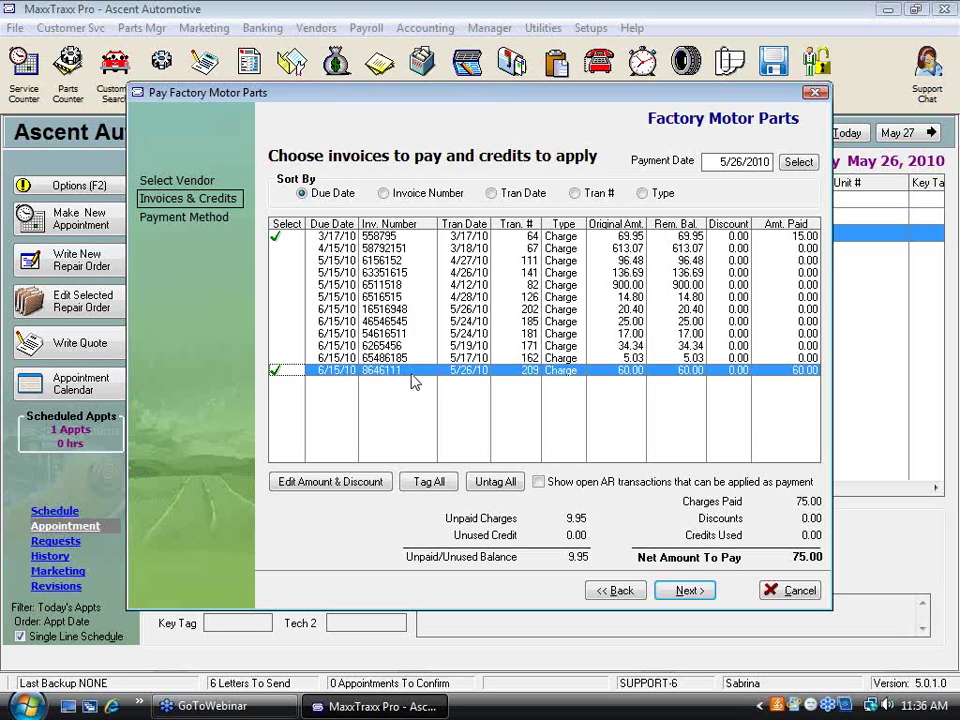
left_click(799, 591)
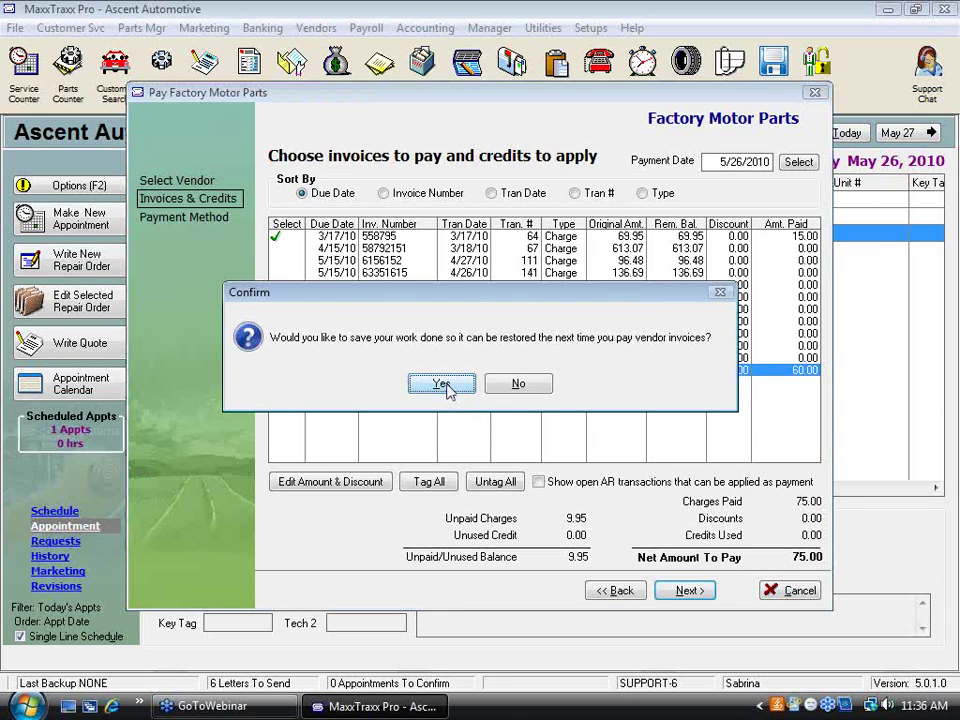
left_click(518, 385)
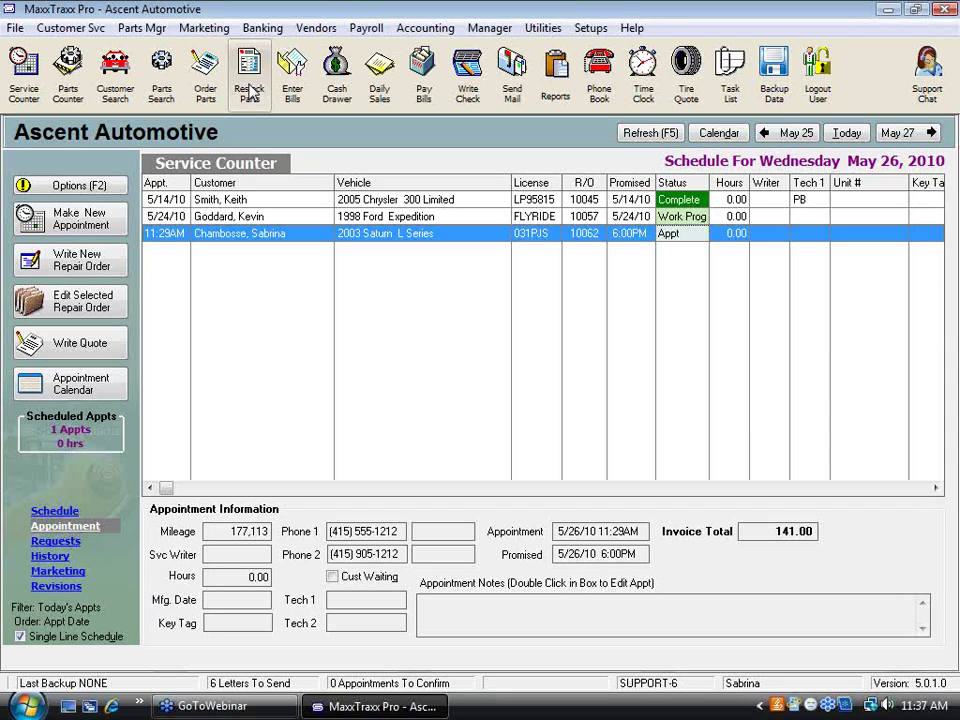
- Reopen the 2003 Saturn L Series repair order, examine the ALIGN FRONT labor line, and close the order
double_click(321, 238)
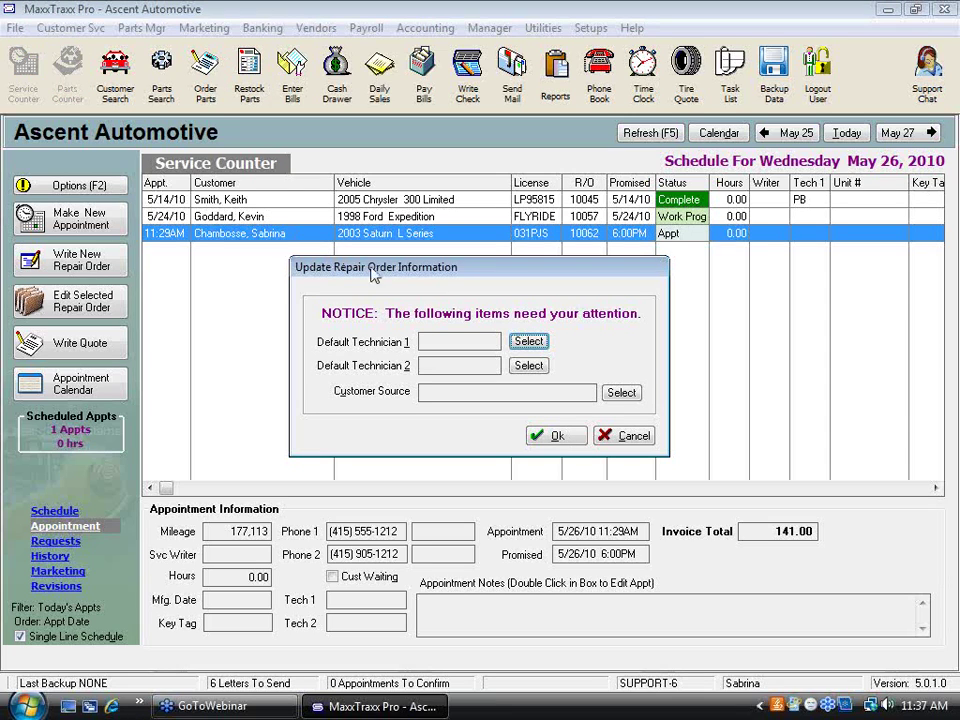
left_click(558, 439)
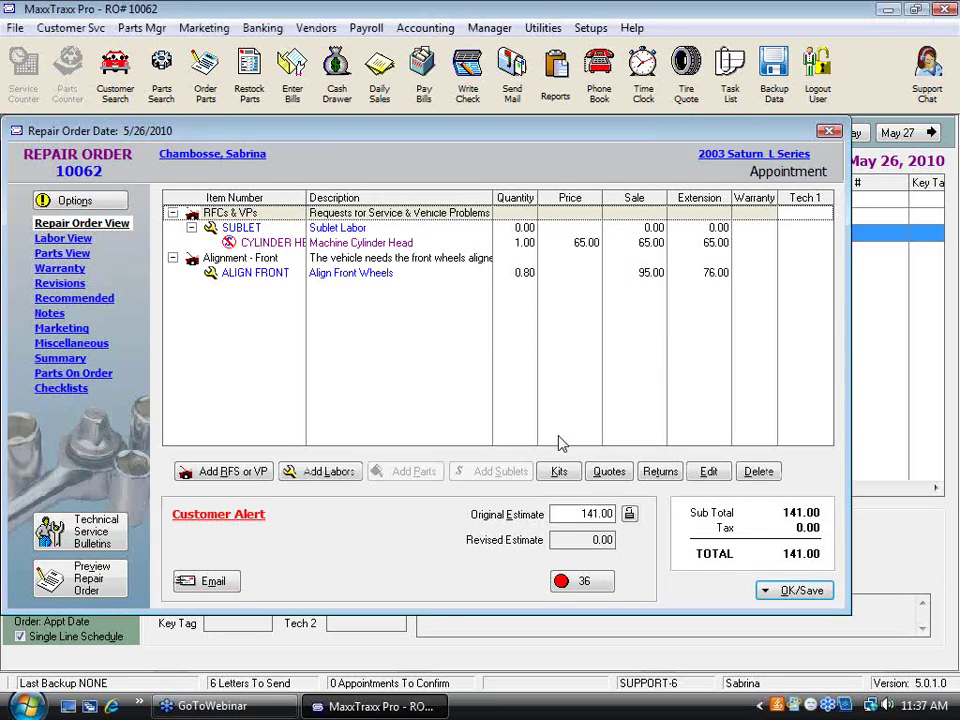
left_click(253, 278)
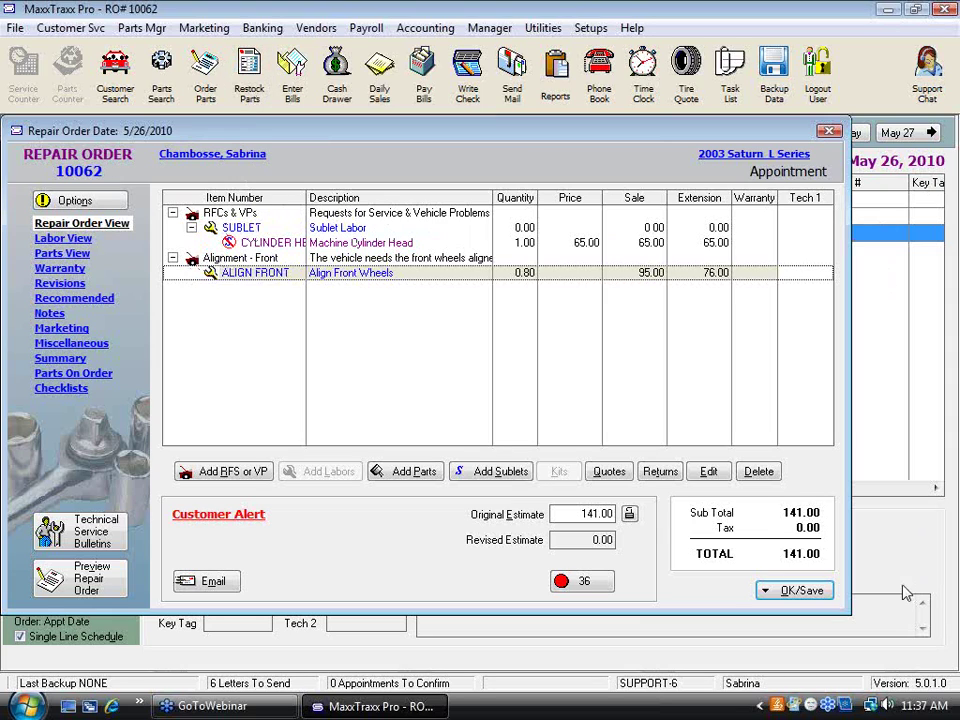
left_click(830, 132)
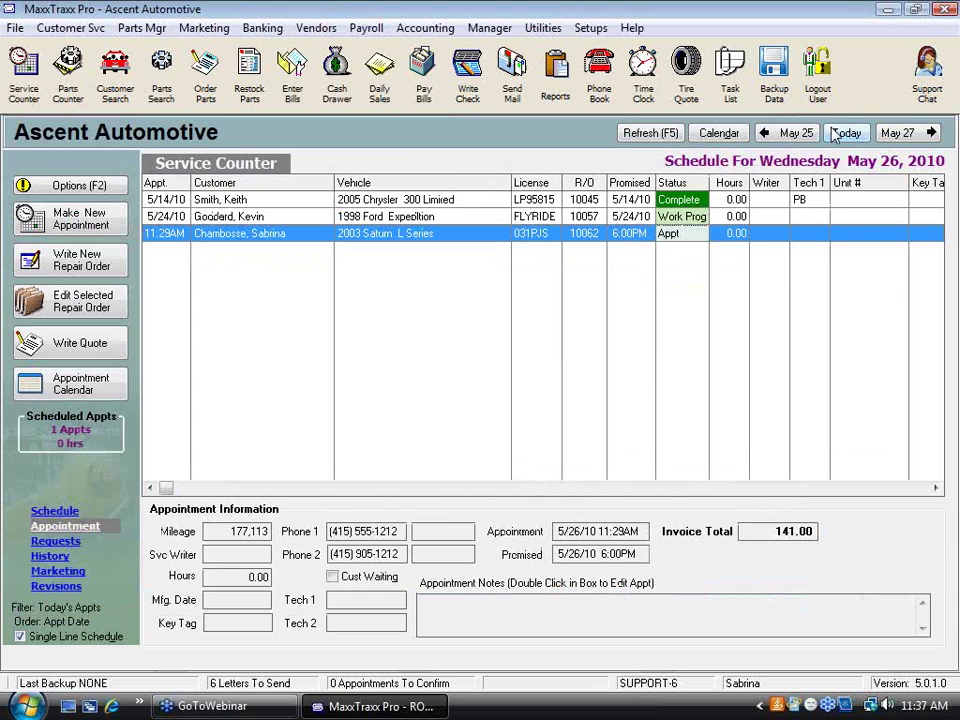
- Open the Factory Motor Parts record from the accounts payable vendor list and start a new invoice for it
left_click(316, 28)
left_click(370, 49)
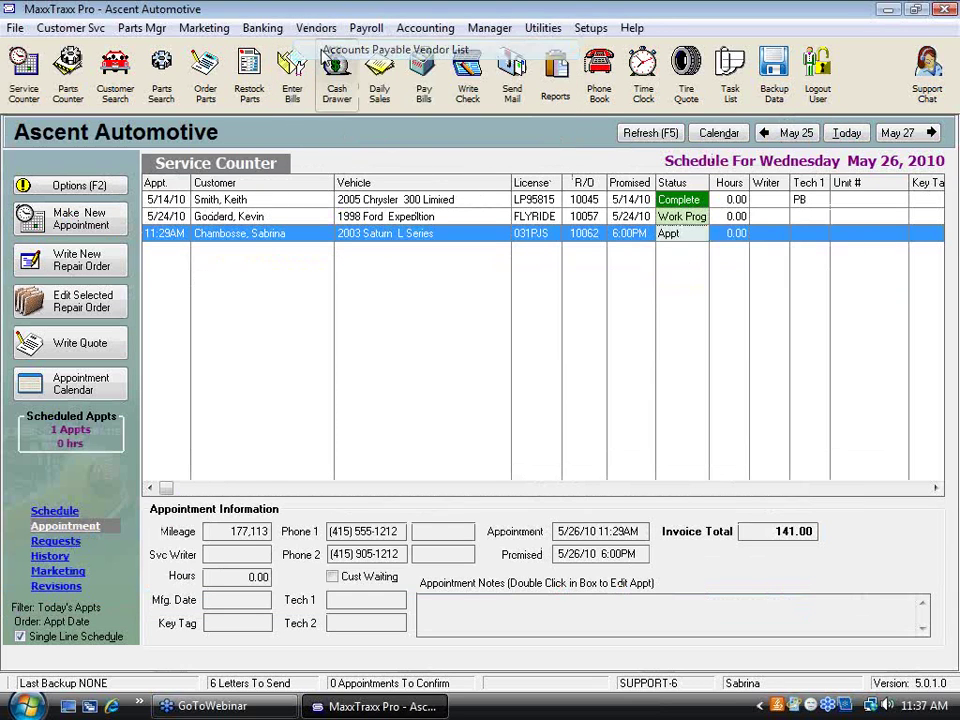
type("f")
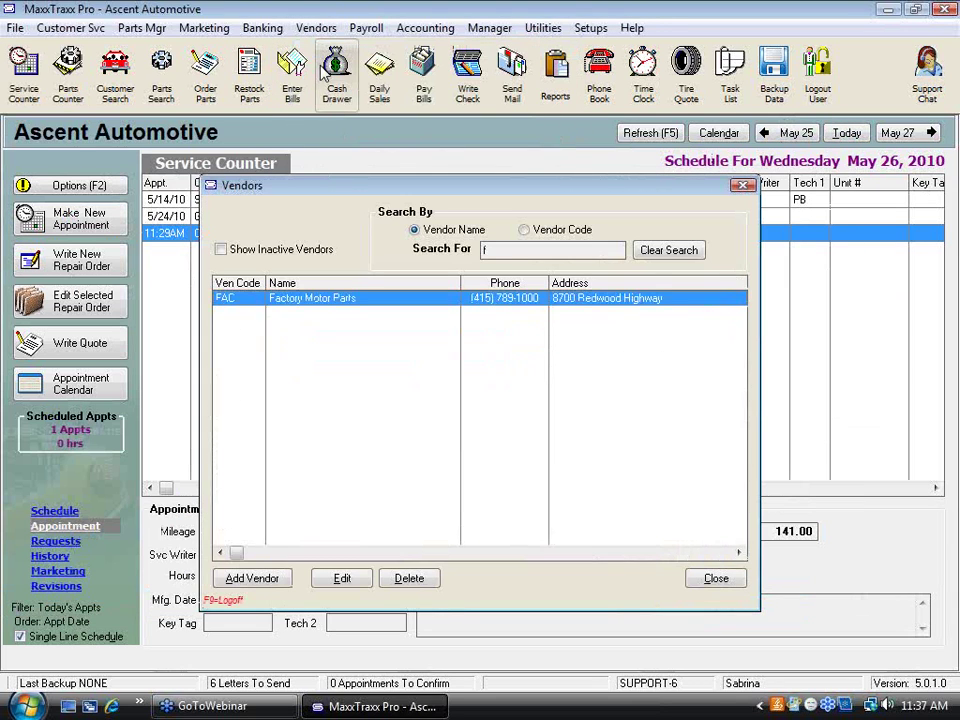
double_click(336, 302)
left_click(192, 266)
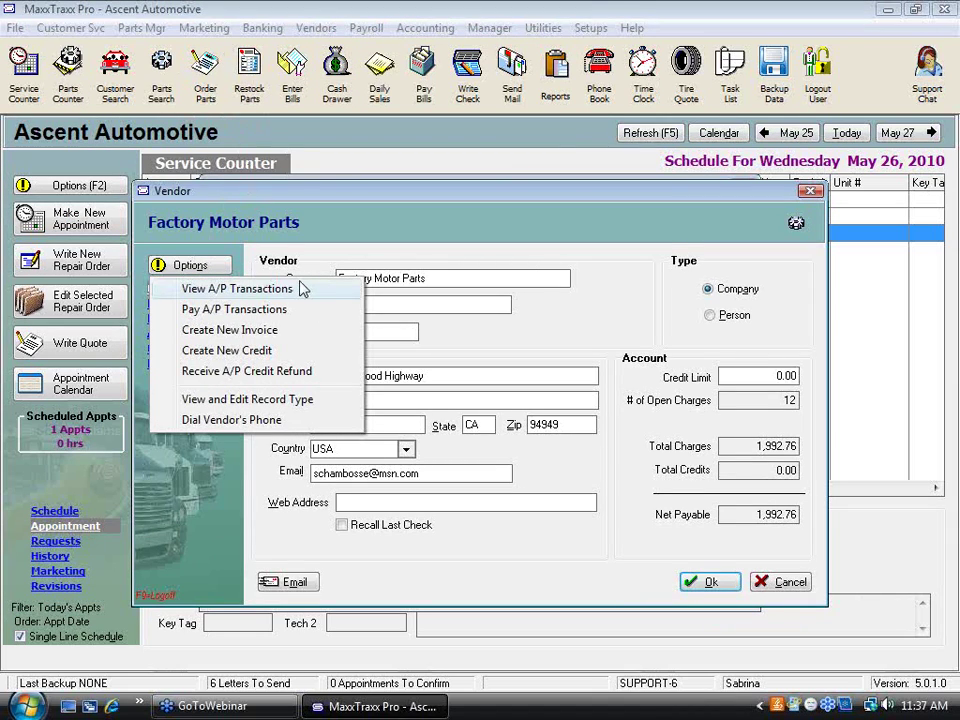
left_click(250, 335)
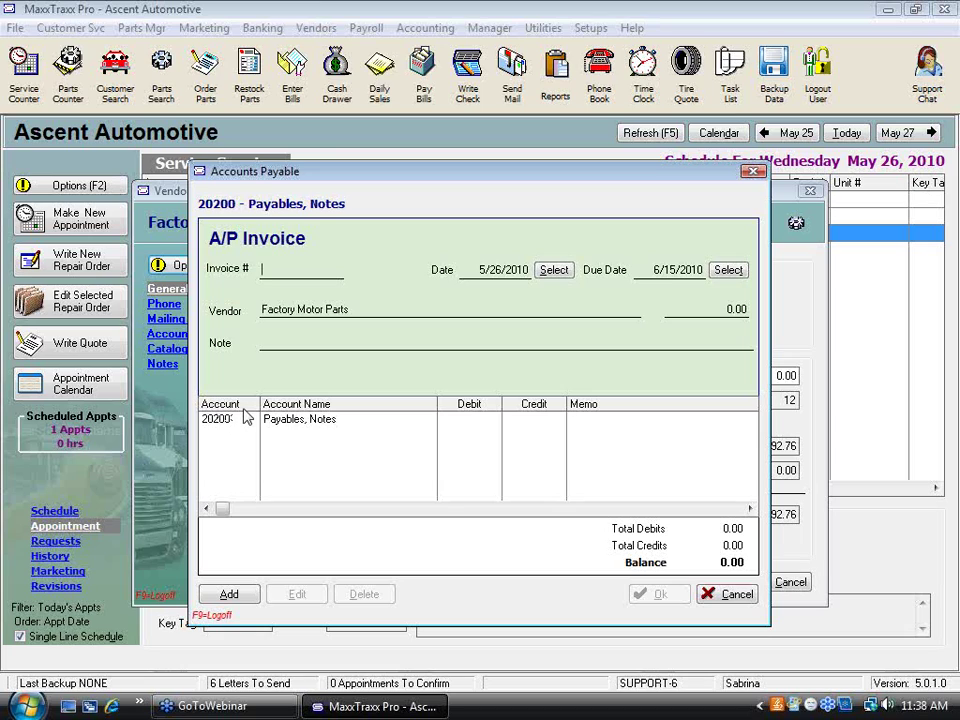
- Enter invoice number 1234 and set the Factory Motor Parts invoice amount to 60.00
left_click(717, 307)
double_click(717, 307)
left_click(313, 270)
type("1234")
left_click_drag(735, 310, 806, 314)
key("shift+Home")
type("60")
key("Tab")
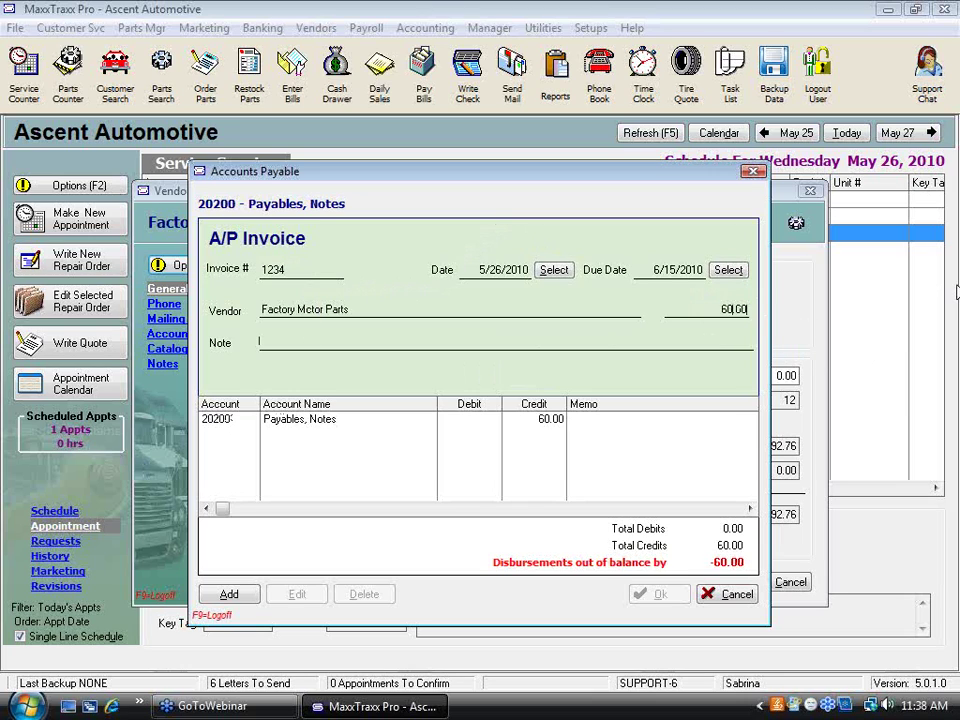
- Try account 13300 for the 60.00 disbursement, replace it with account 50300, COGS, Sublet, and save and close the invoice
key("Tab")
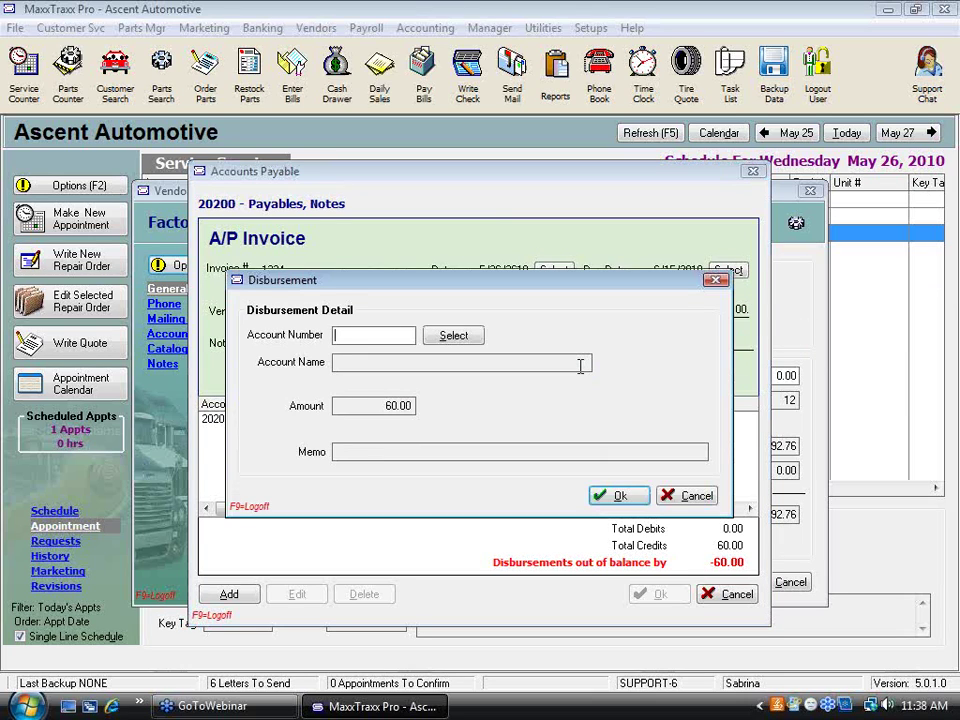
type("13300")
key("Tab")
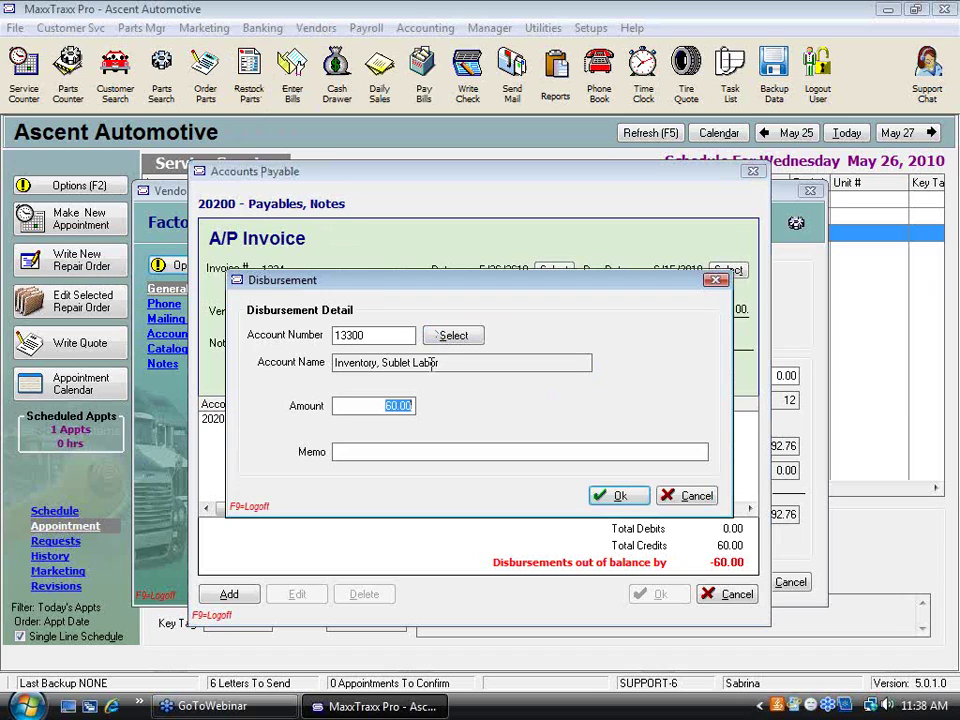
key("shift+Tab")
type("50800")
key("Tab")
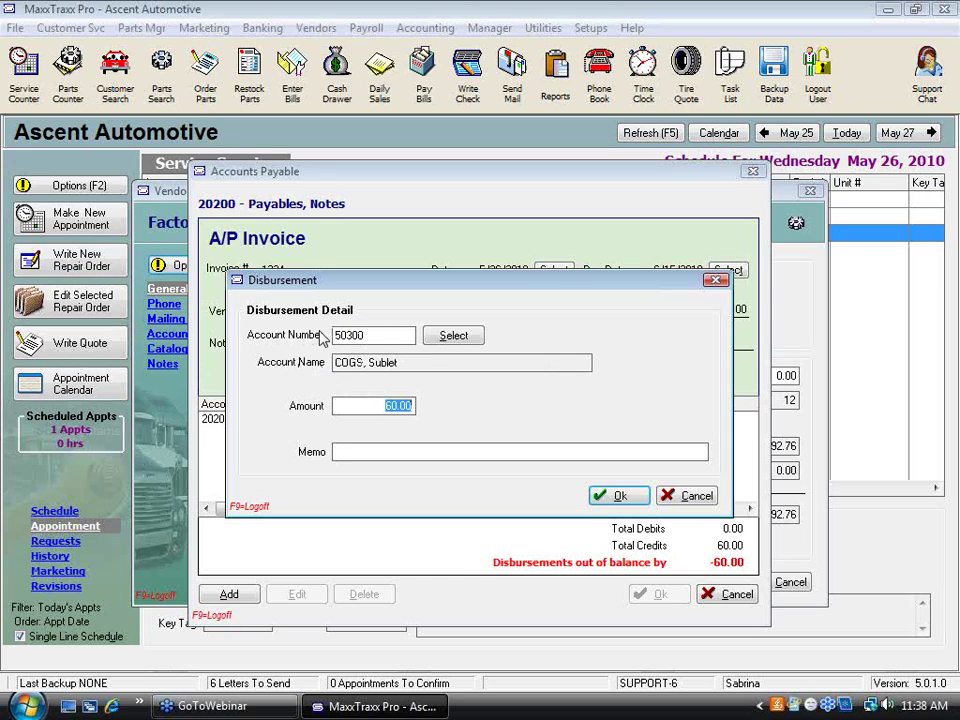
left_click(606, 496)
left_click(679, 600)
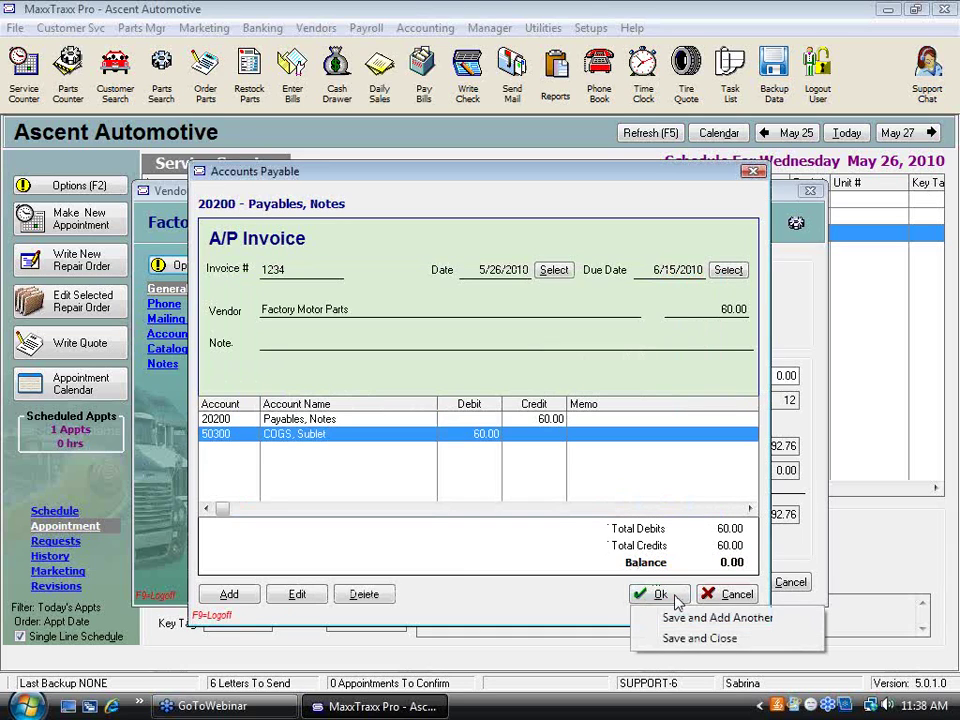
left_click(697, 640)
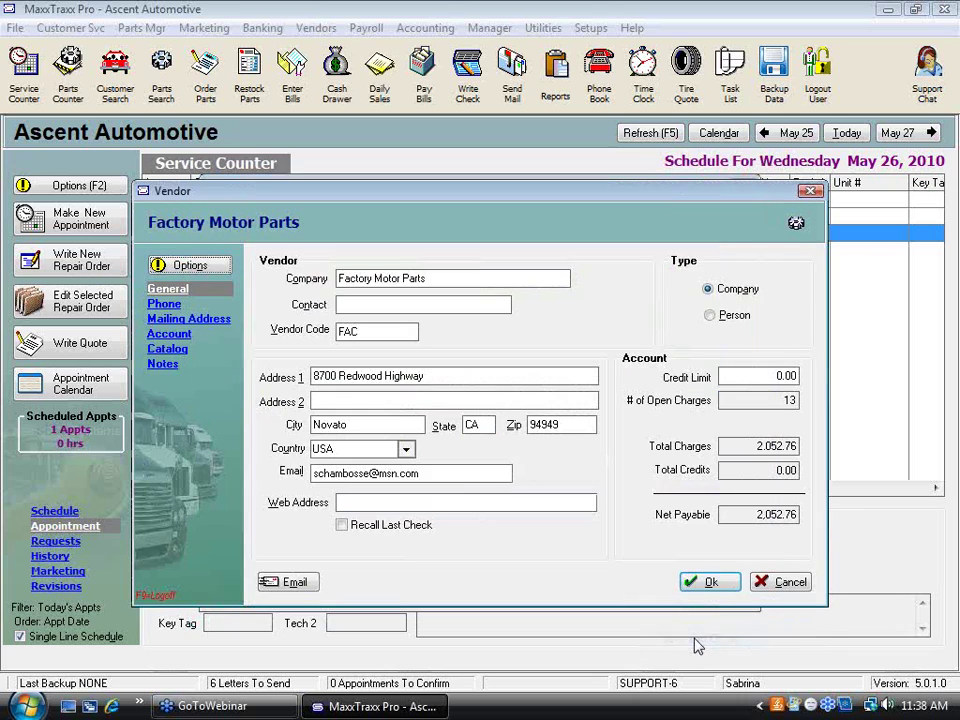
- Compare invoices 1234 and 8646111 in the Factory Motor Parts payment list, cancel without saving the work done, and close the vendor windows
left_click(190, 266)
left_click(213, 310)
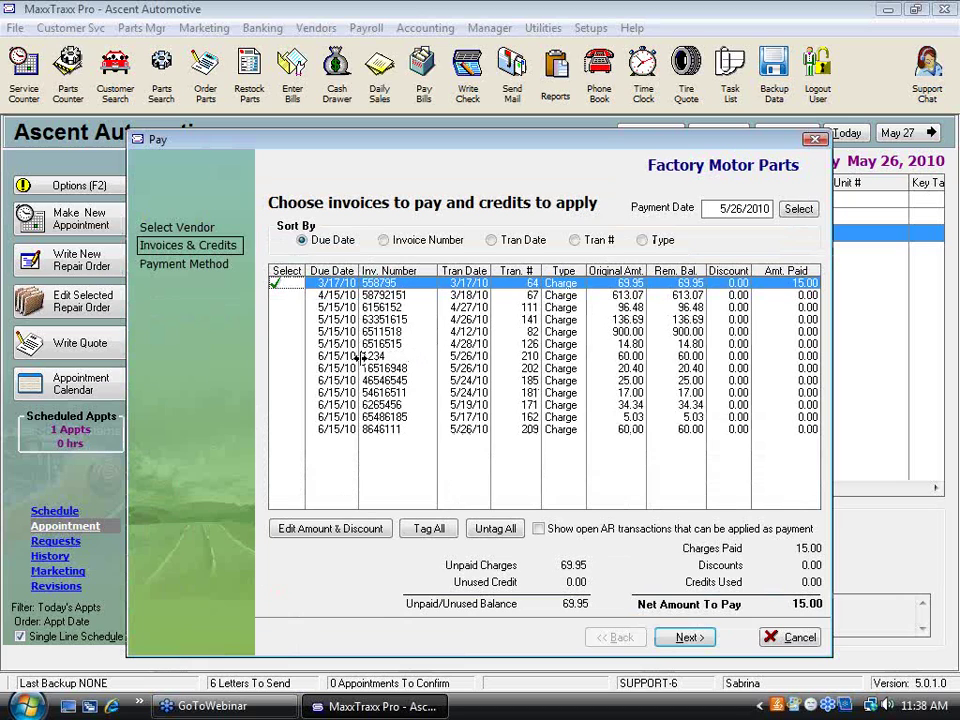
left_click(288, 356)
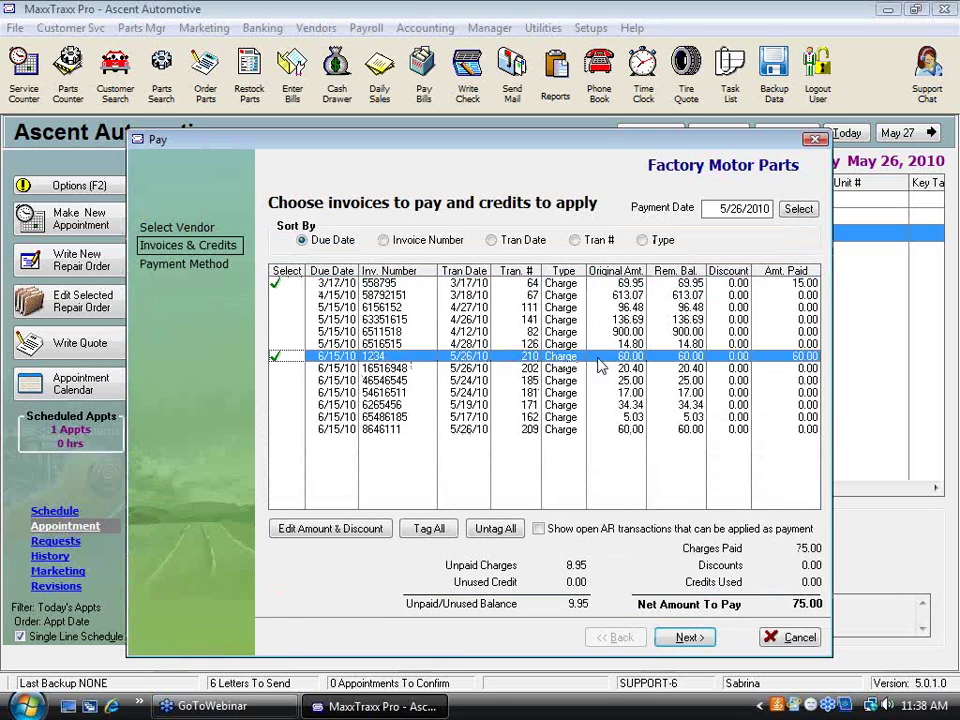
left_click(386, 430)
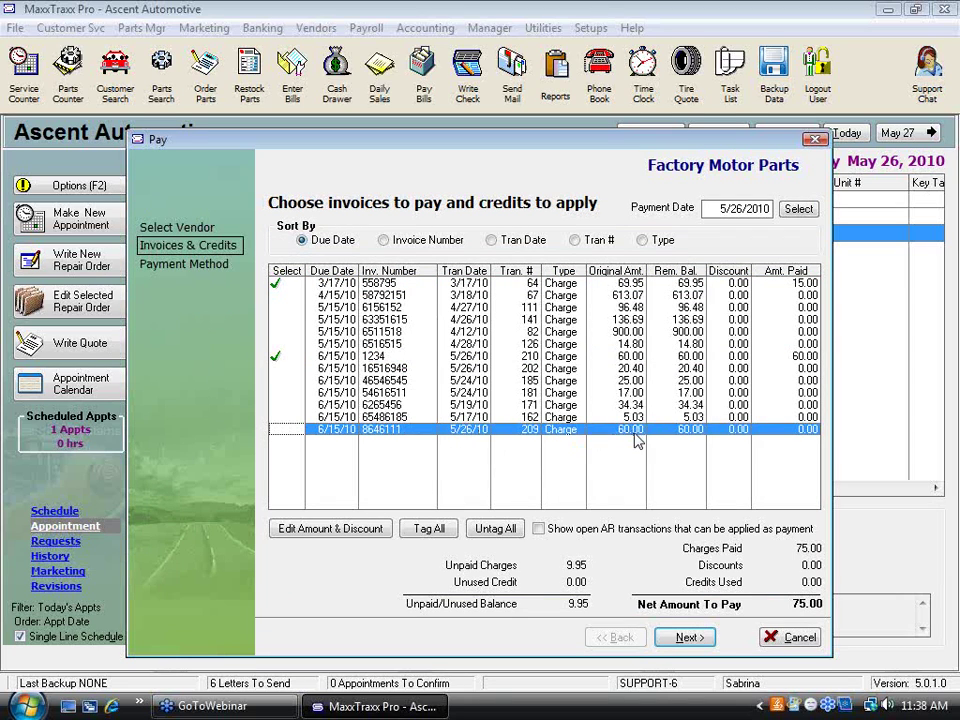
left_click(343, 357)
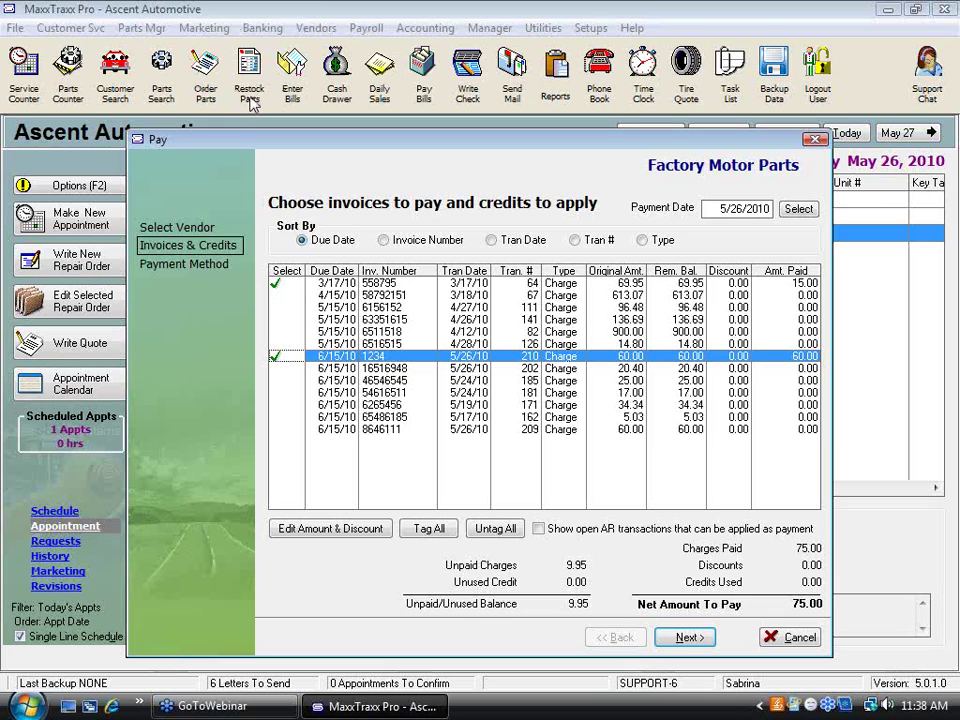
left_click(805, 636)
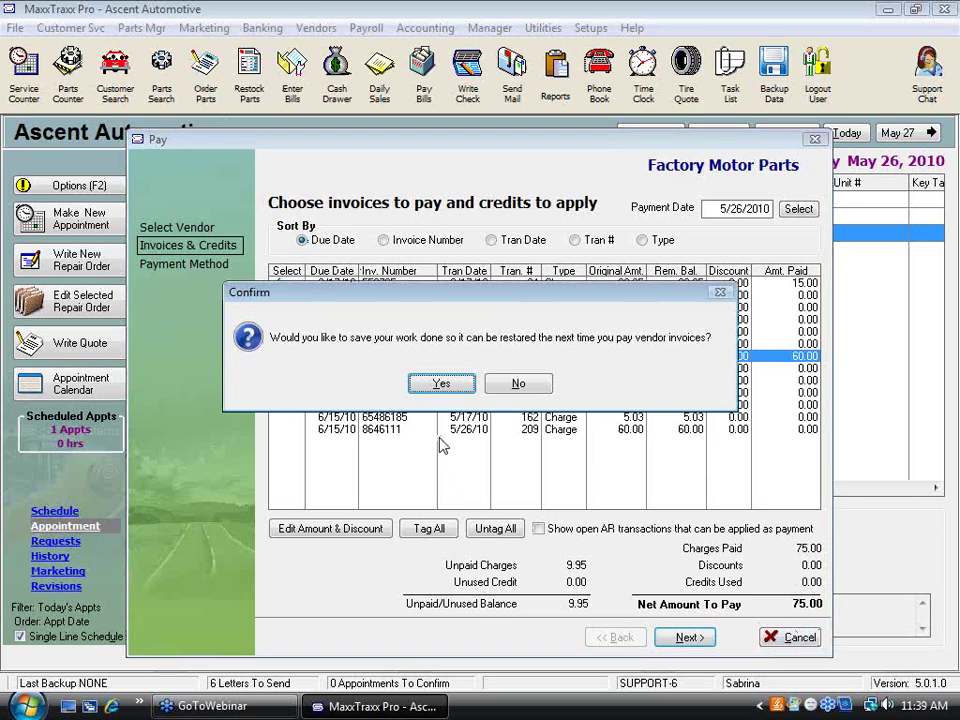
left_click(519, 386)
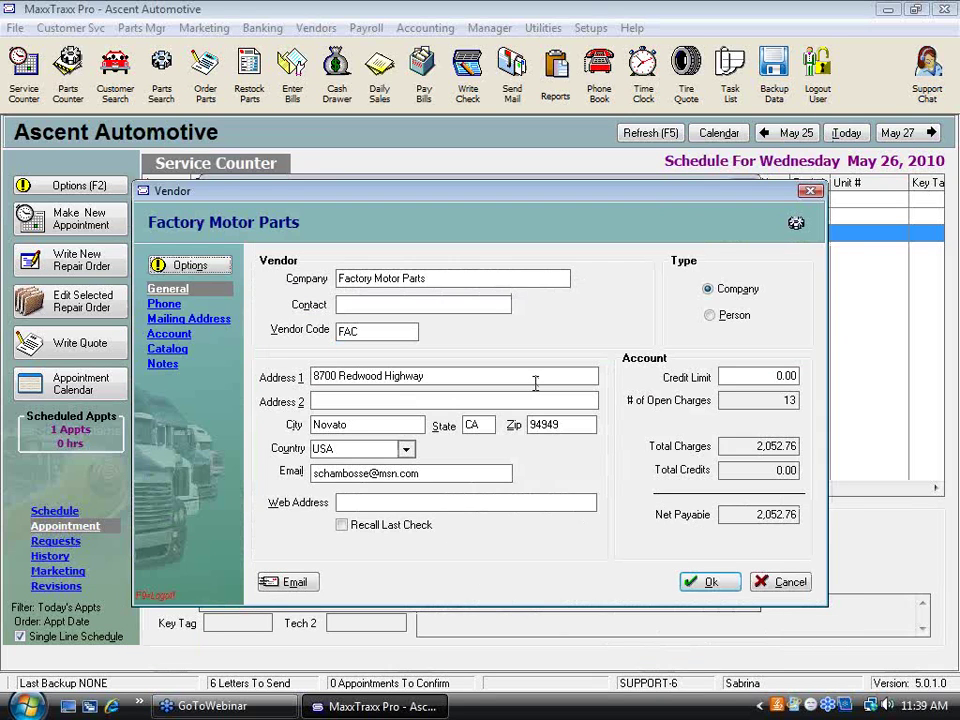
left_click(793, 583)
left_click(740, 583)
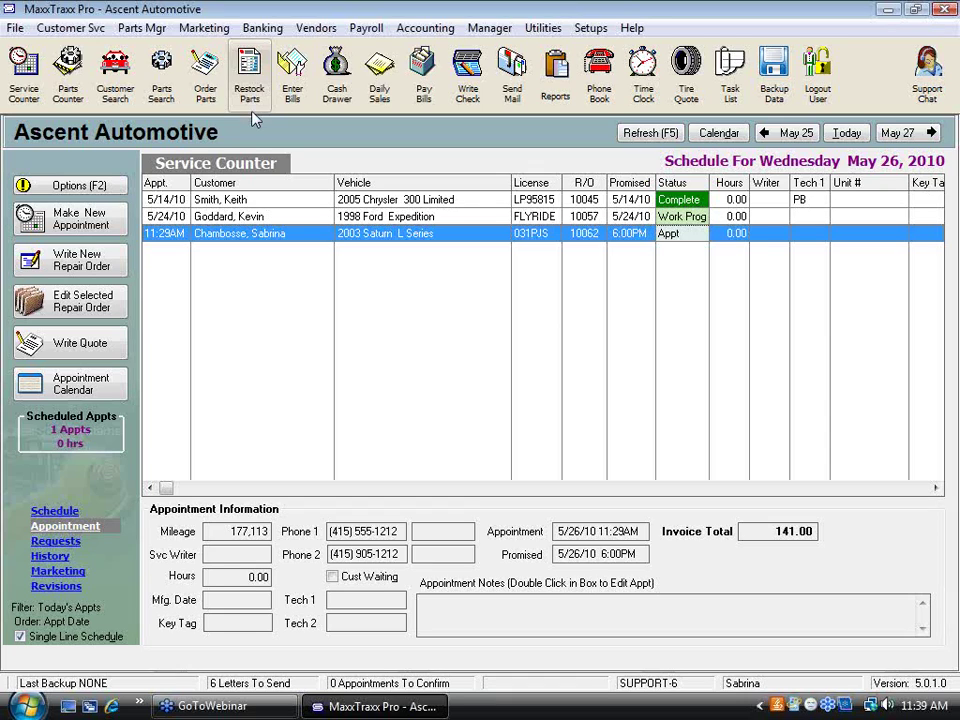
- Write a new repair order for the 2005 Volkswagen Jetta without reasons for service, leaving mileage, technicians and customer source blank
left_click(100, 264)
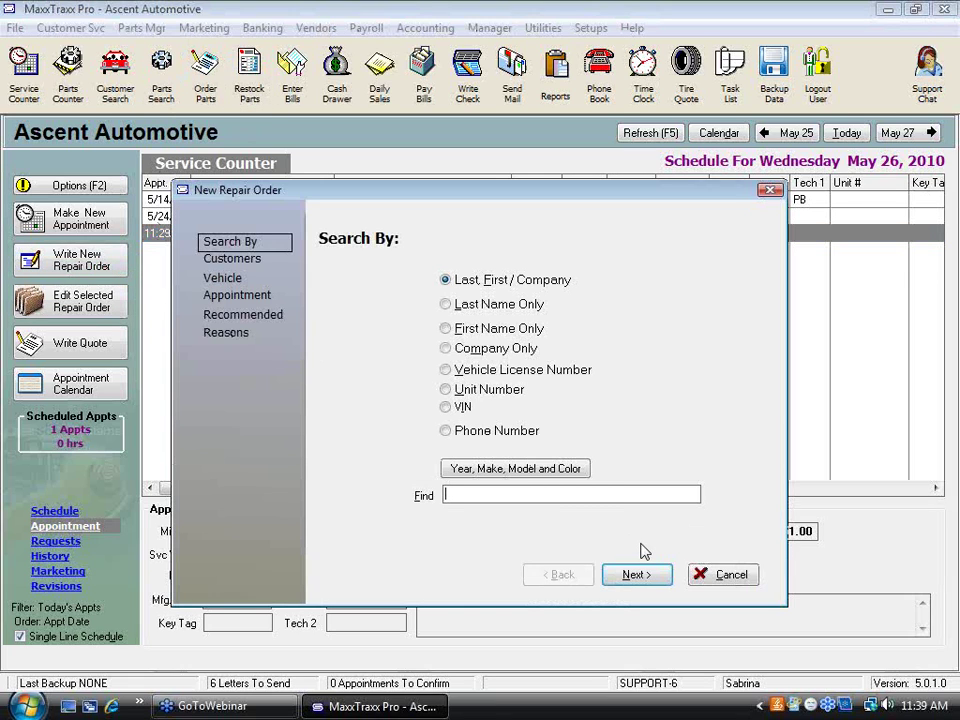
key("Return")
key("Return")
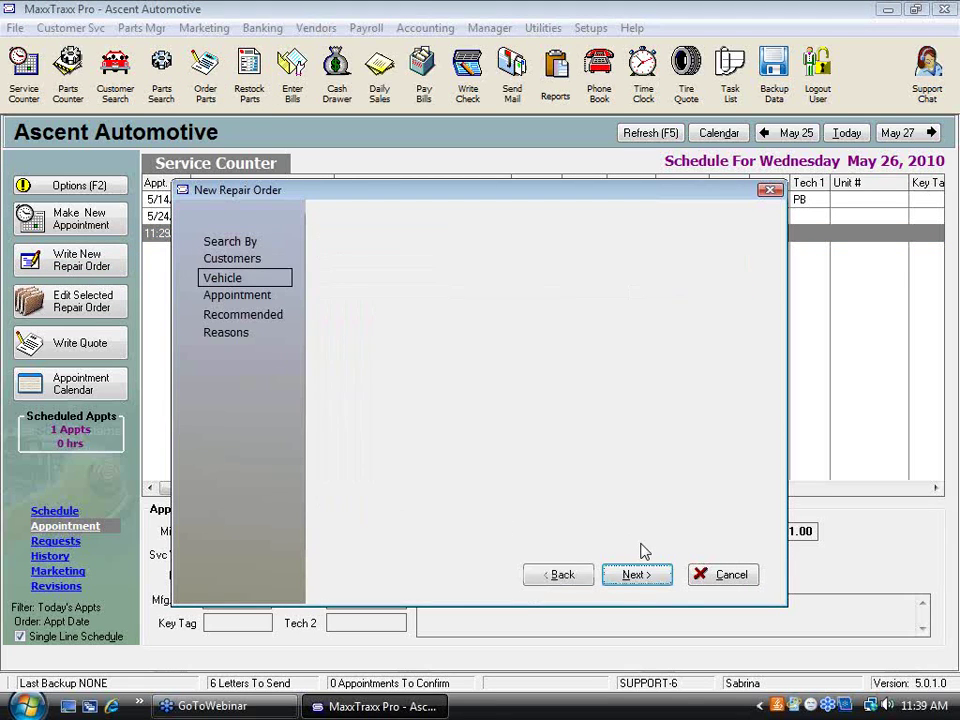
key("Return")
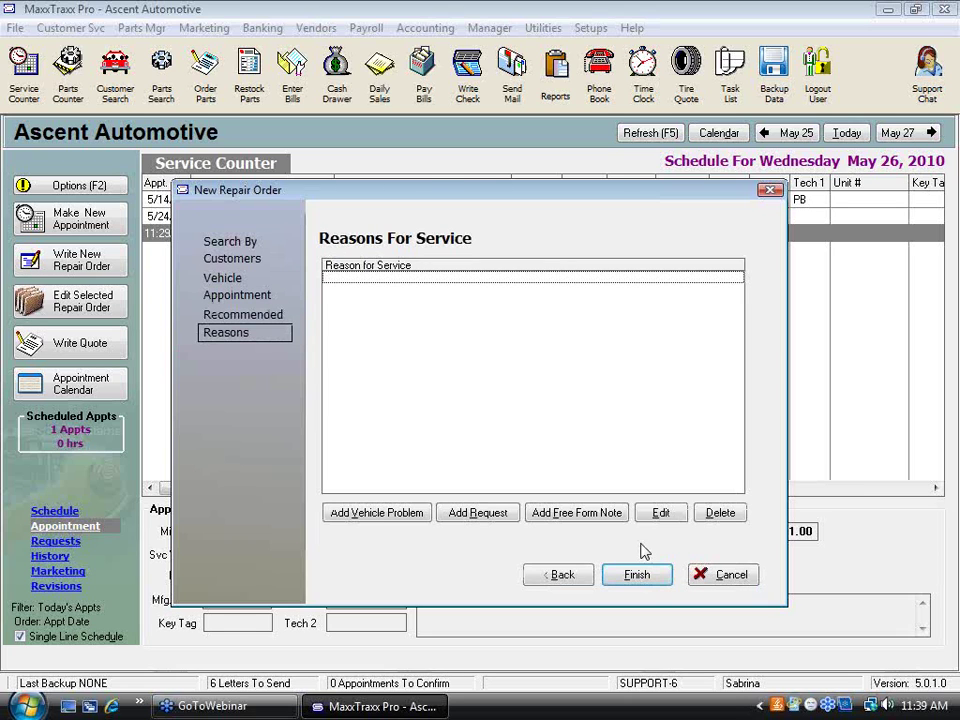
left_click(655, 574)
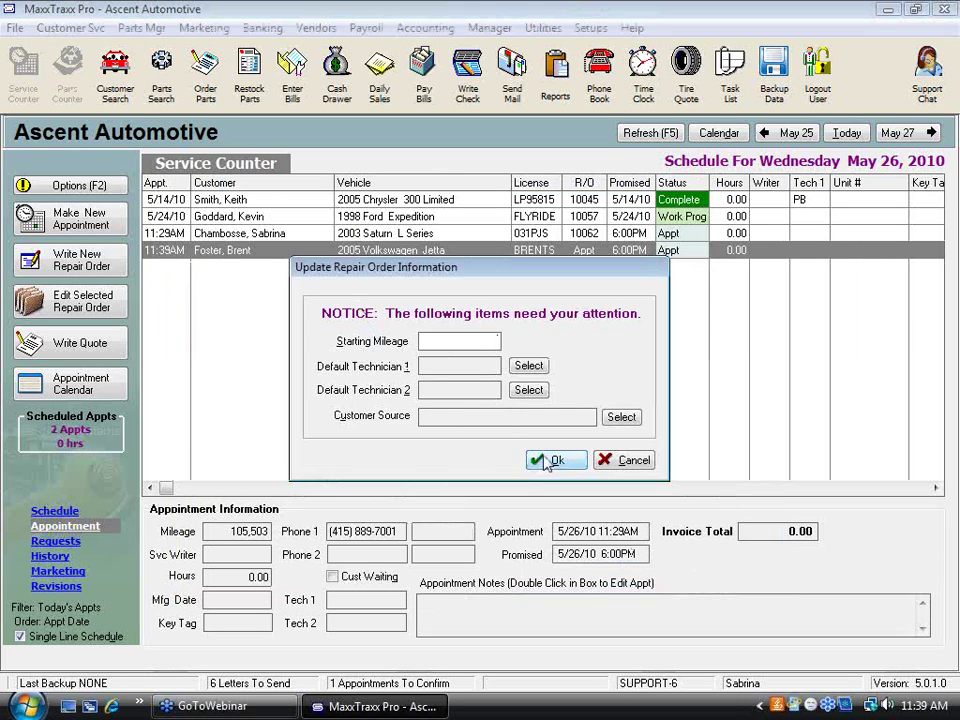
left_click(541, 463)
- Add the SUBLET labor service to the Jetta repair order with its default hours and rate
left_click(325, 471)
left_click(362, 493)
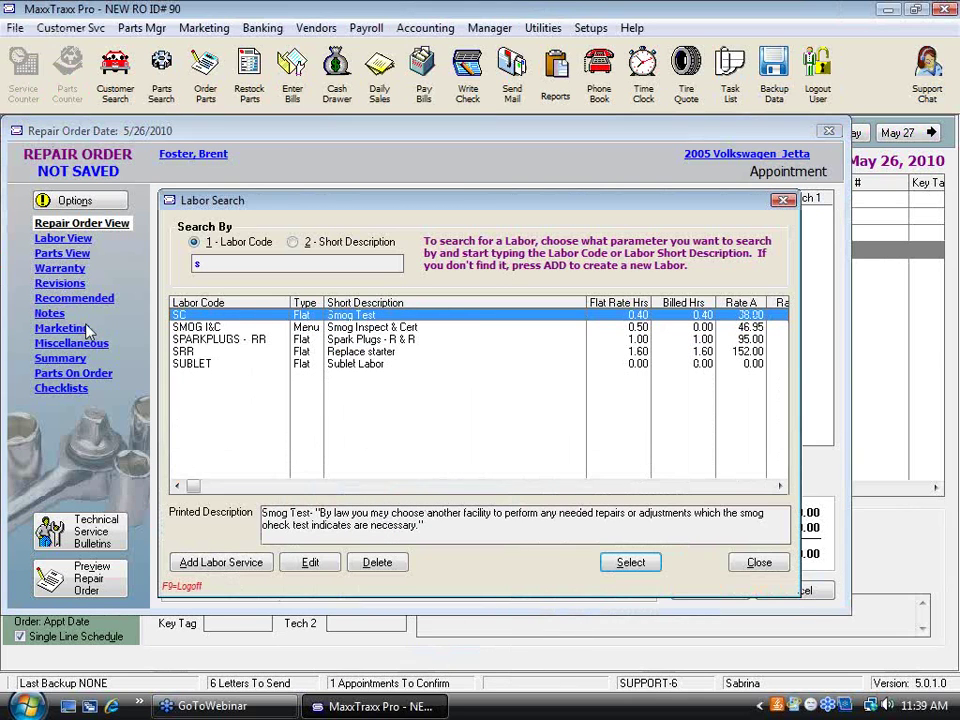
double_click(185, 364)
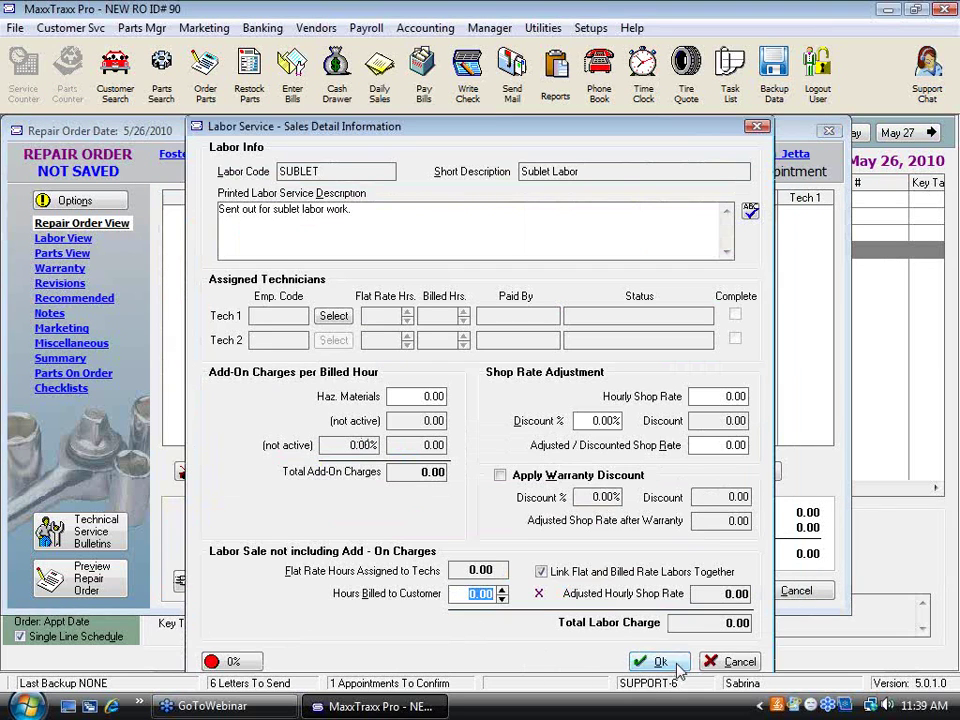
left_click(660, 662)
- Add the CYLINDER HEAD sublet under the SUBLET labor with an invoice cost of 300.00 and a starting price of 400.00
left_click(362, 230)
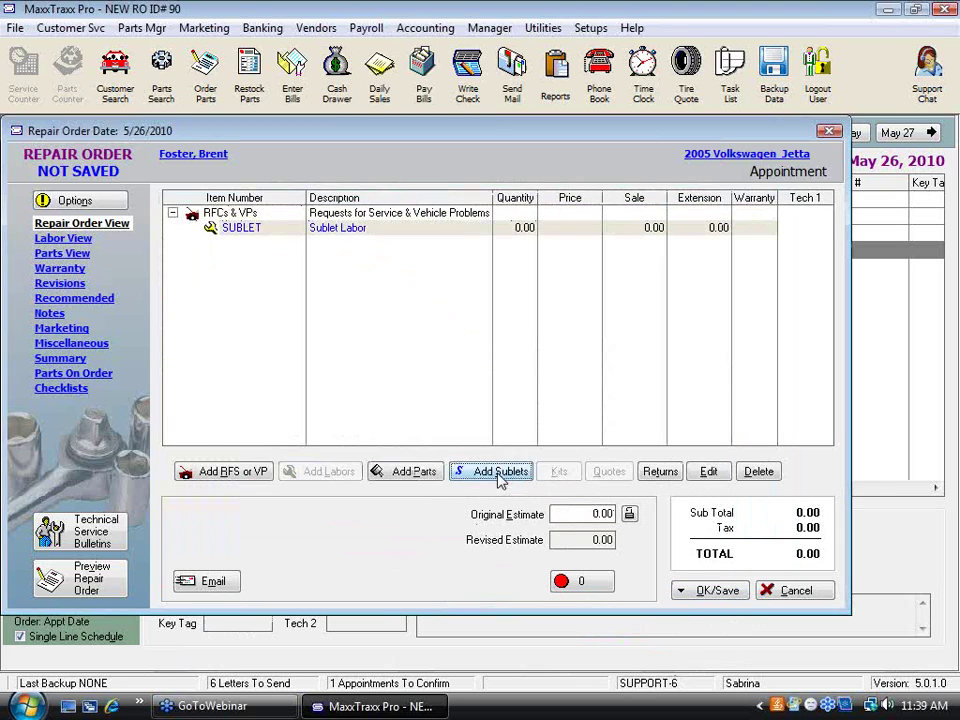
left_click(500, 474)
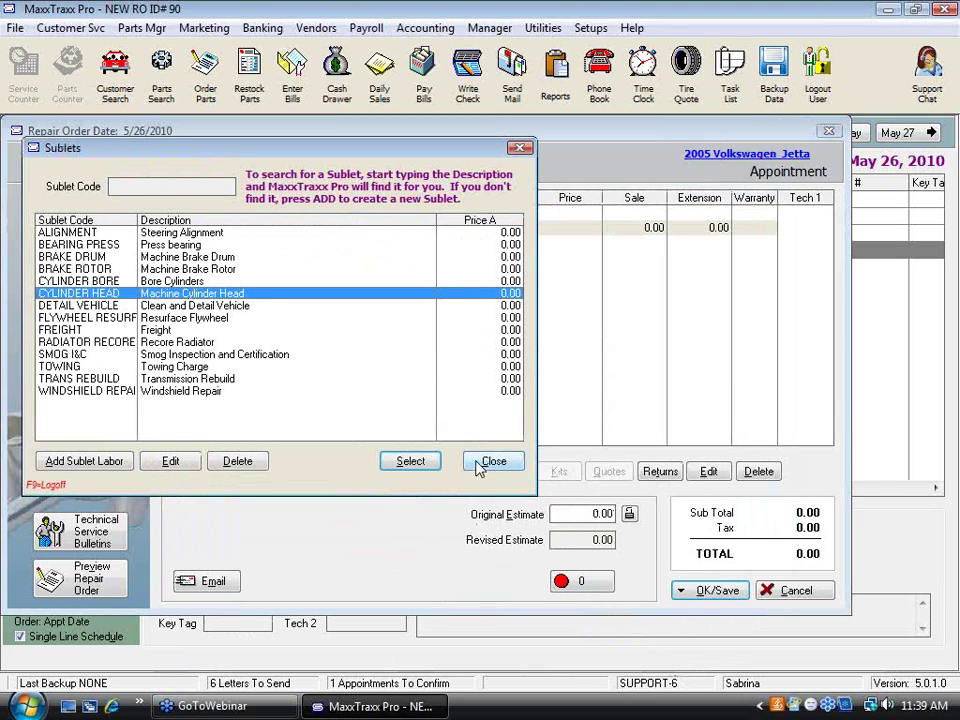
double_click(188, 294)
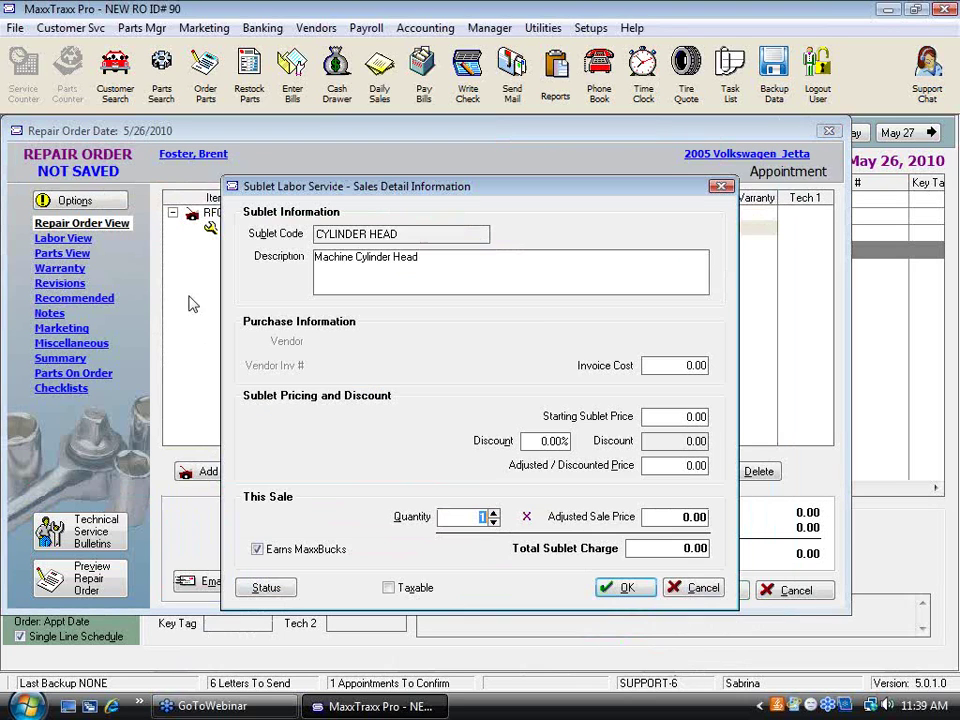
left_click(666, 366)
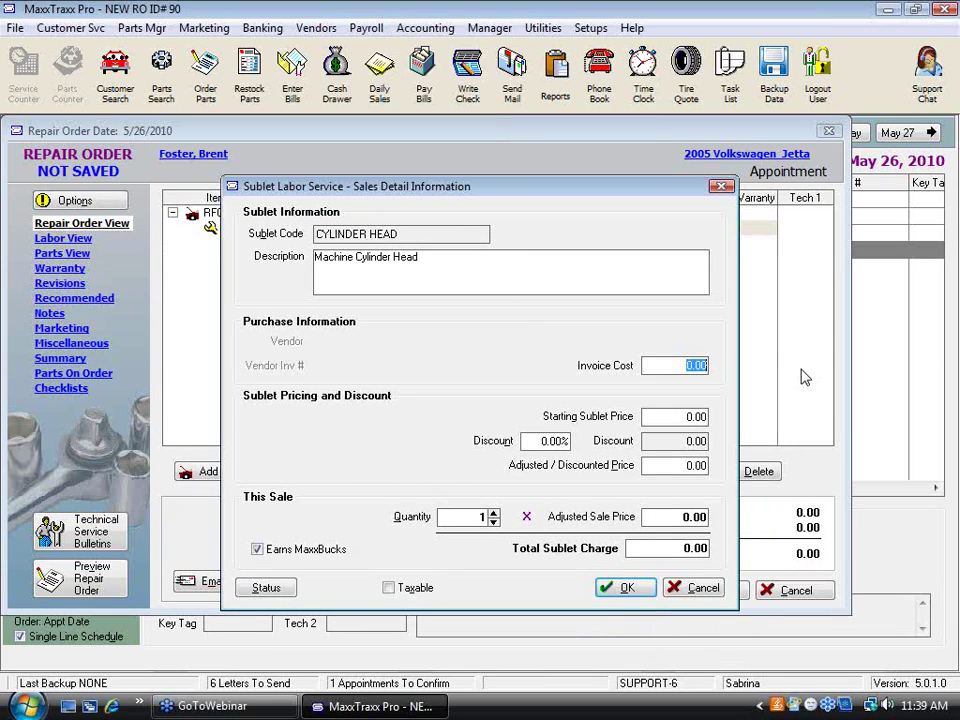
type("30")
key("Tab")
type("400")
key("Tab")
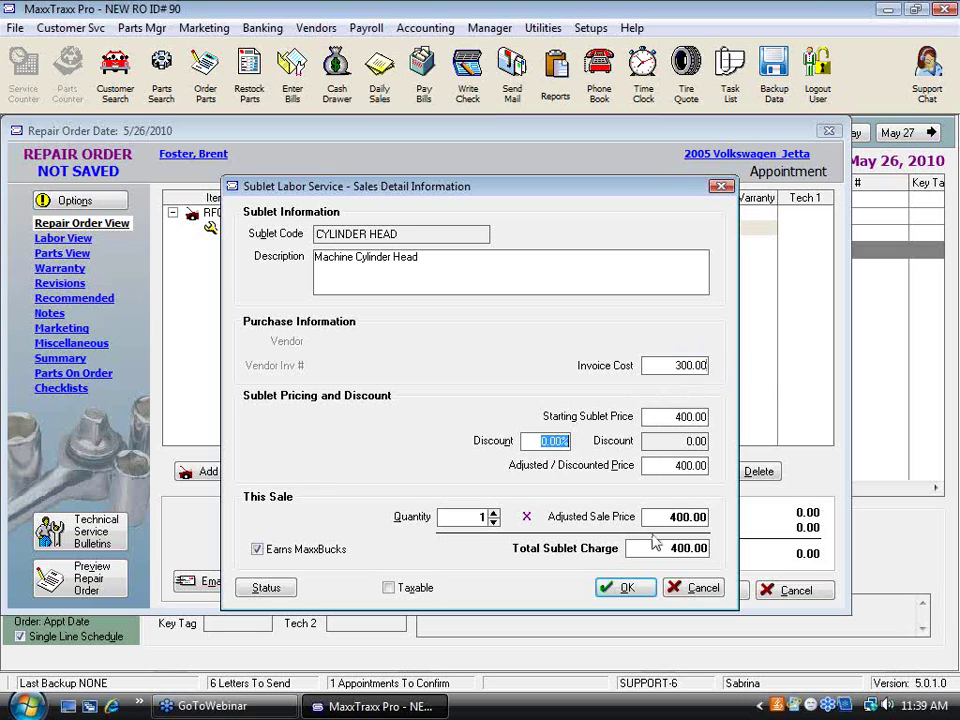
left_click(624, 588)
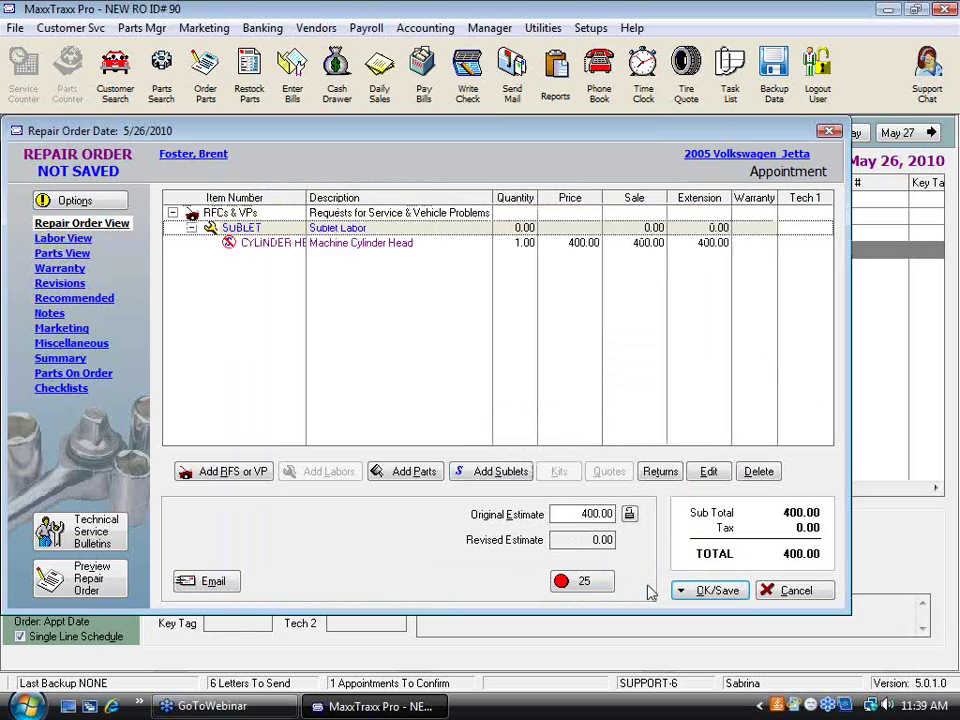
- Save the repair order for payment in full, leaving the requested information blank and exiting without ordering the cylinder head sublet
left_click(728, 590)
left_click(722, 567)
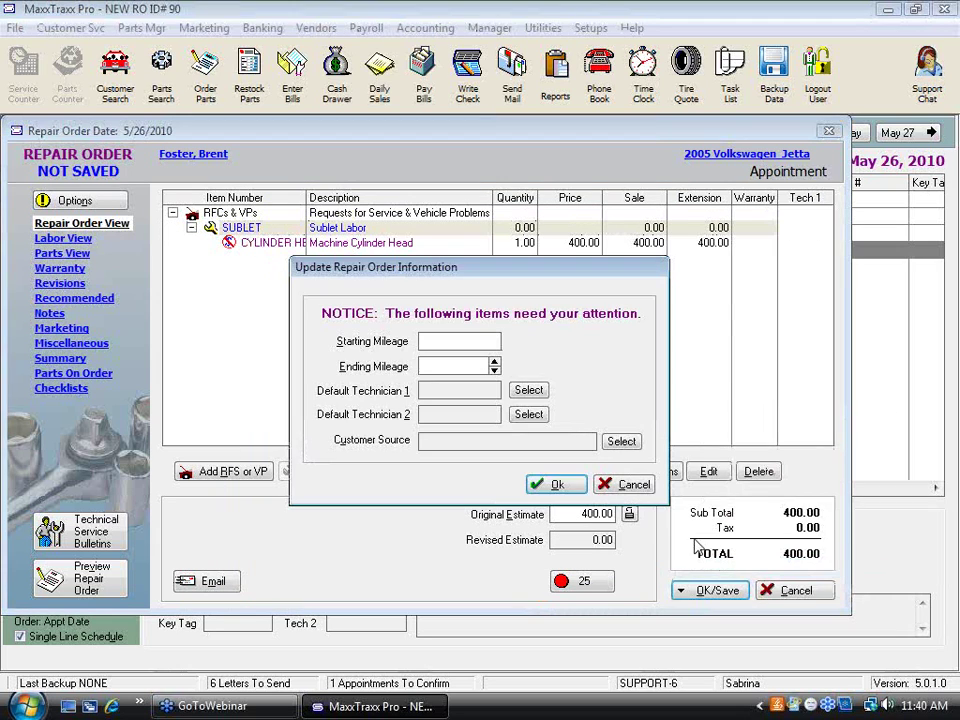
left_click(556, 485)
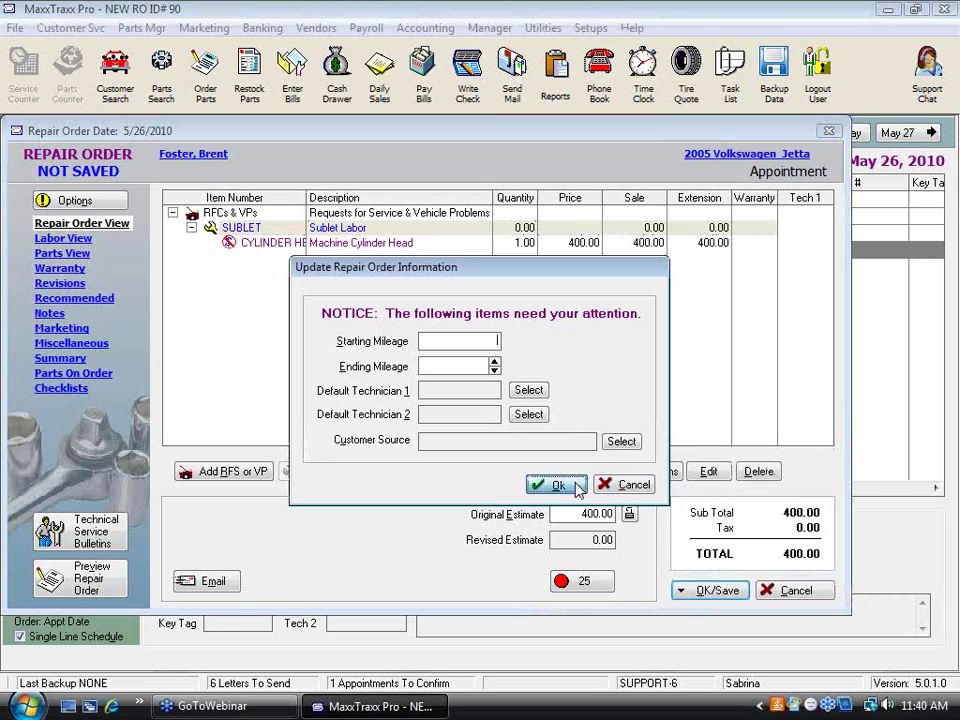
left_click(530, 388)
left_click(530, 388)
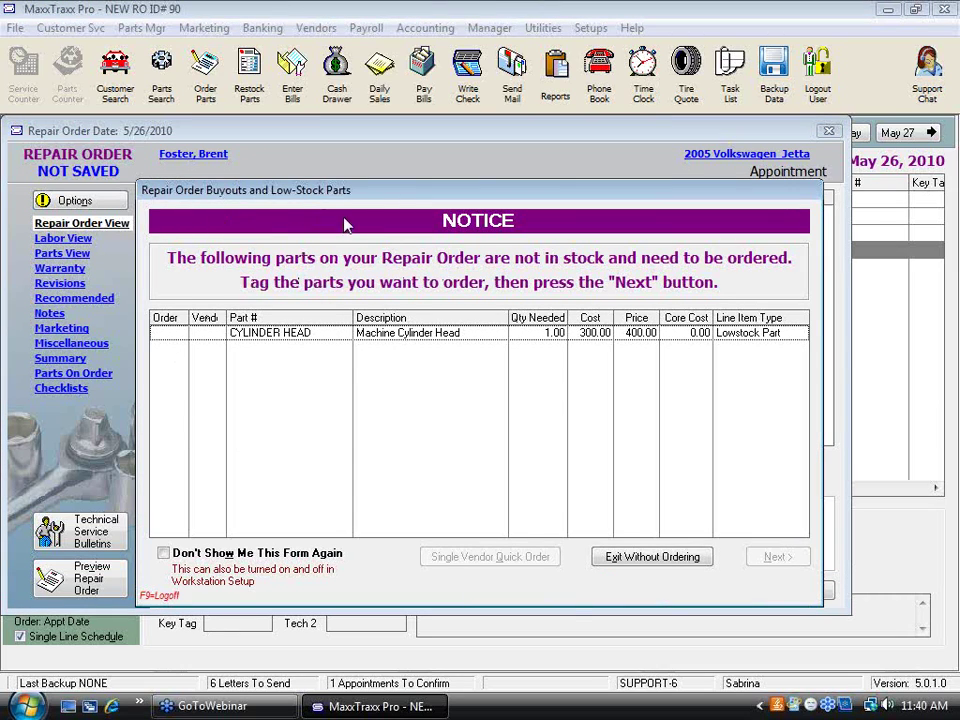
left_click(665, 562)
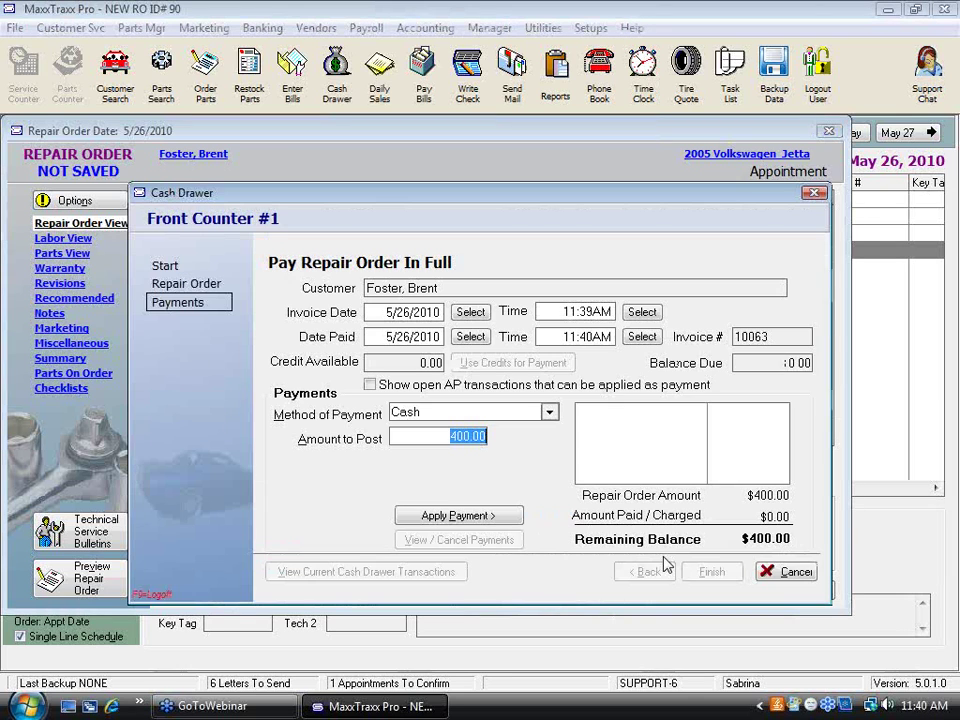
- Apply a 400.00 cash payment to the repair order and finish the cash drawer transaction
left_click(463, 517)
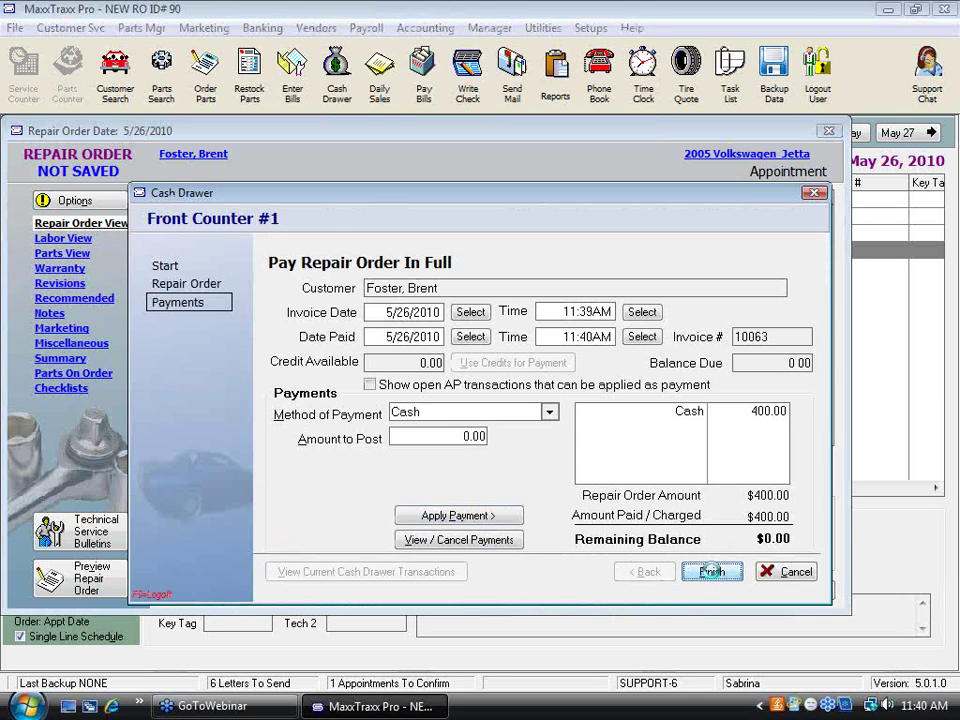
left_click(712, 573)
left_click(703, 561)
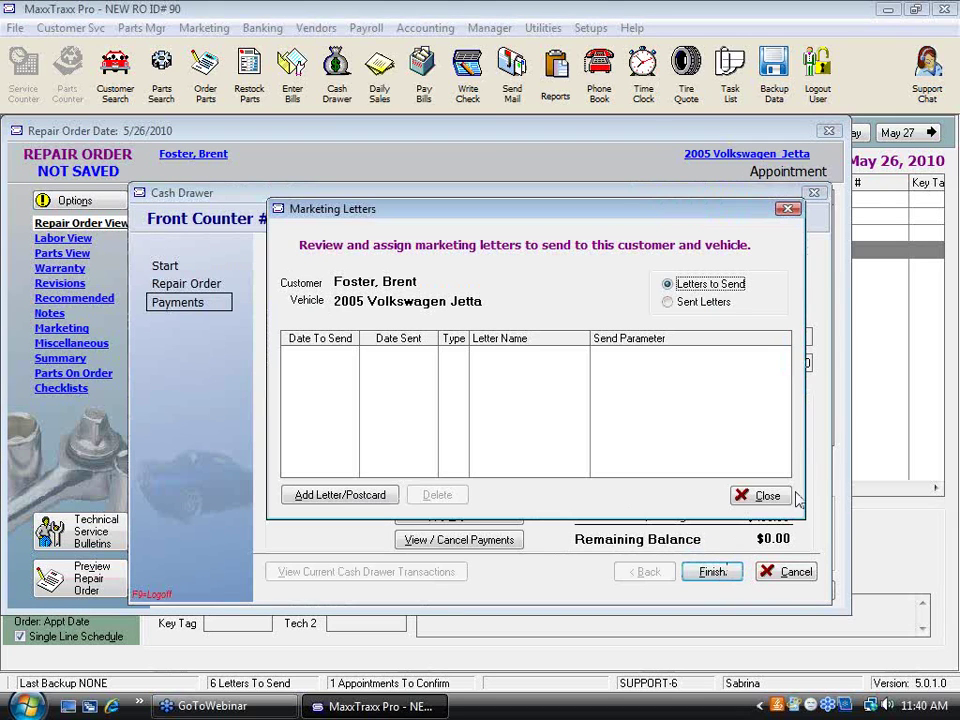
- Dismiss the marketing letters and examine the 13300 Inventory, Sublet Labor register for the Jetta repair order's sublet entry
left_click(754, 495)
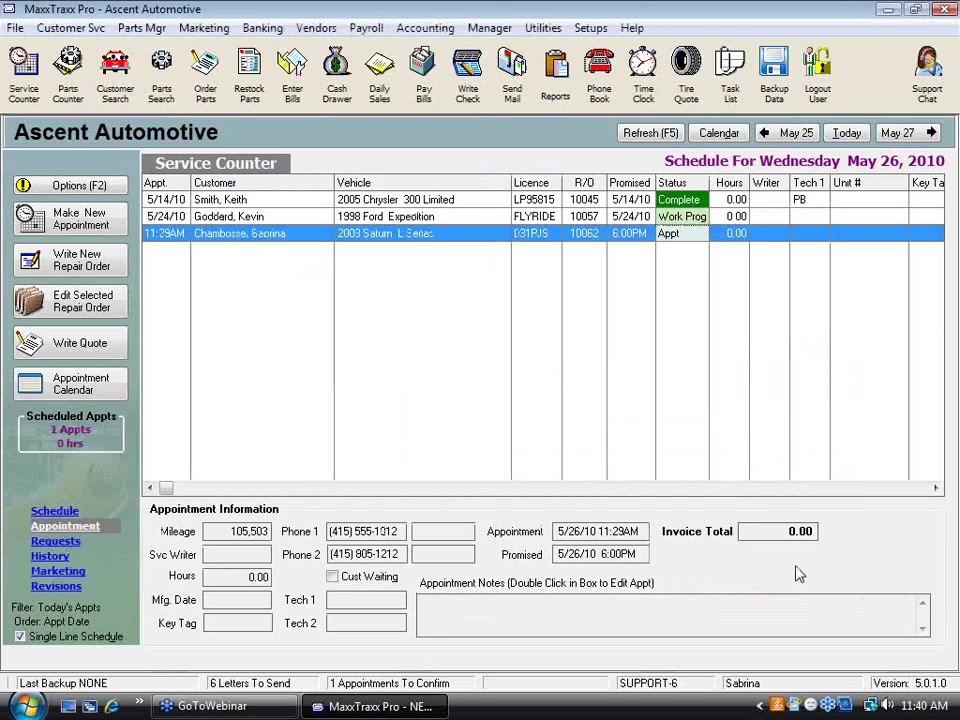
left_click(437, 27)
left_click(453, 53)
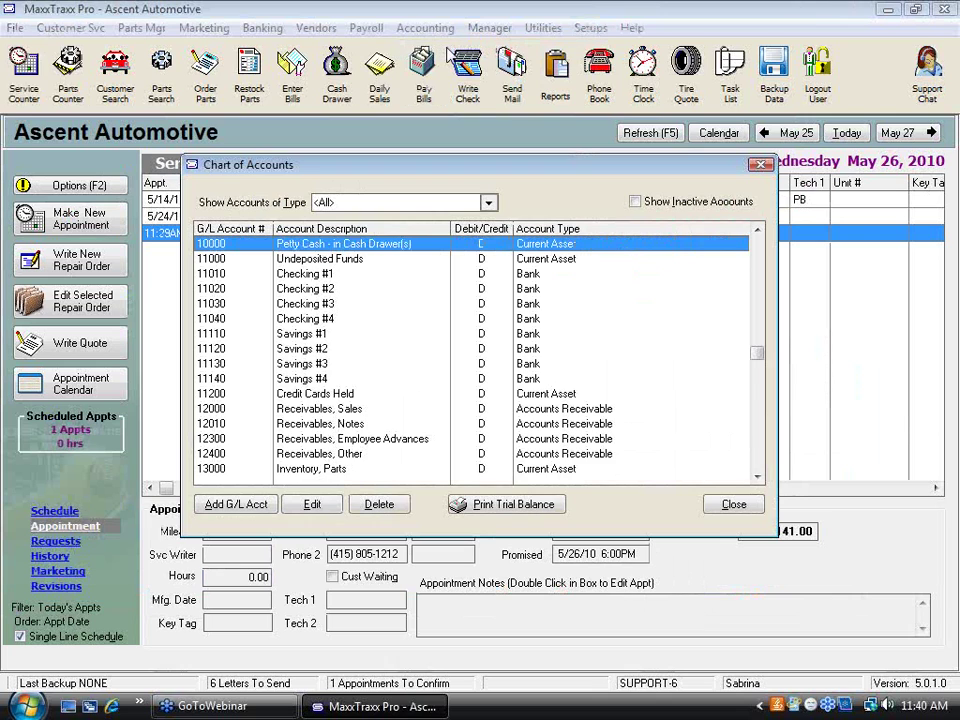
key("Page_Down")
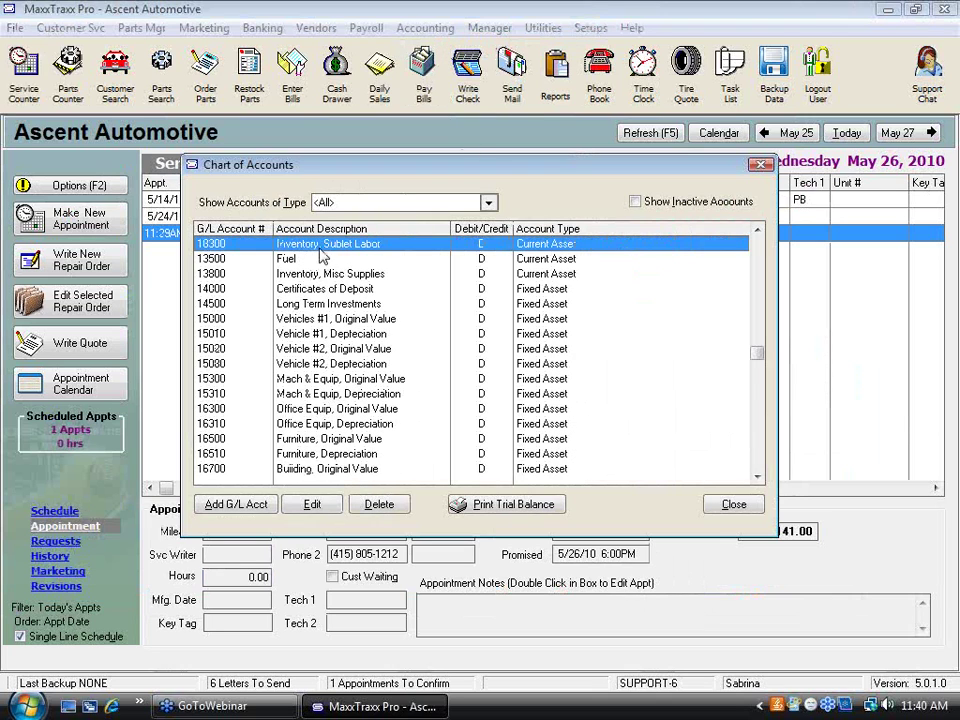
double_click(252, 243)
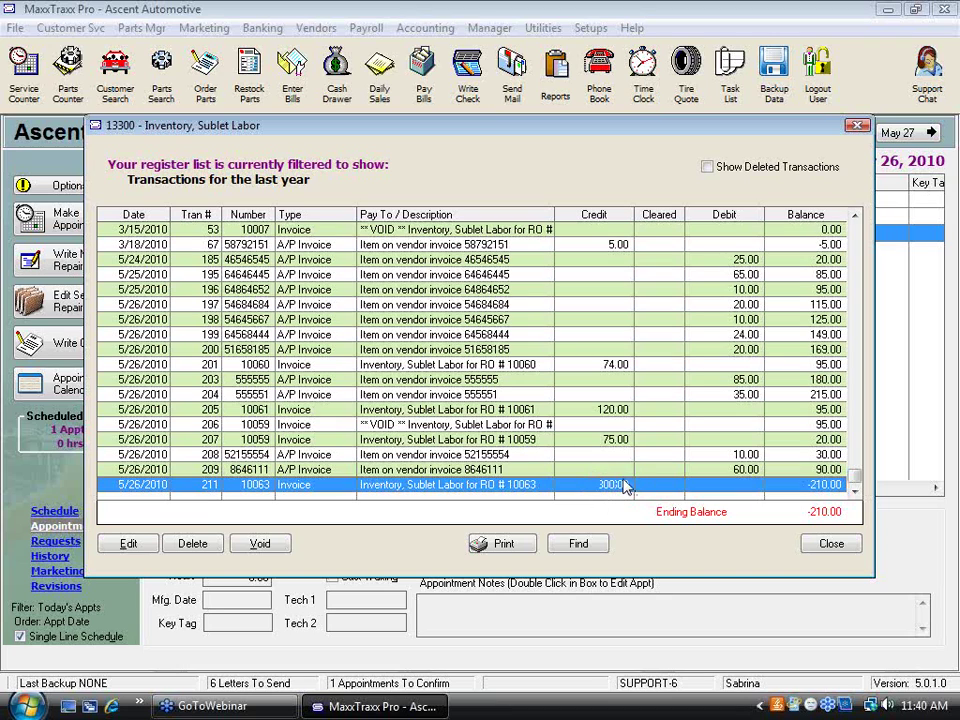
left_click(832, 544)
left_click(726, 505)
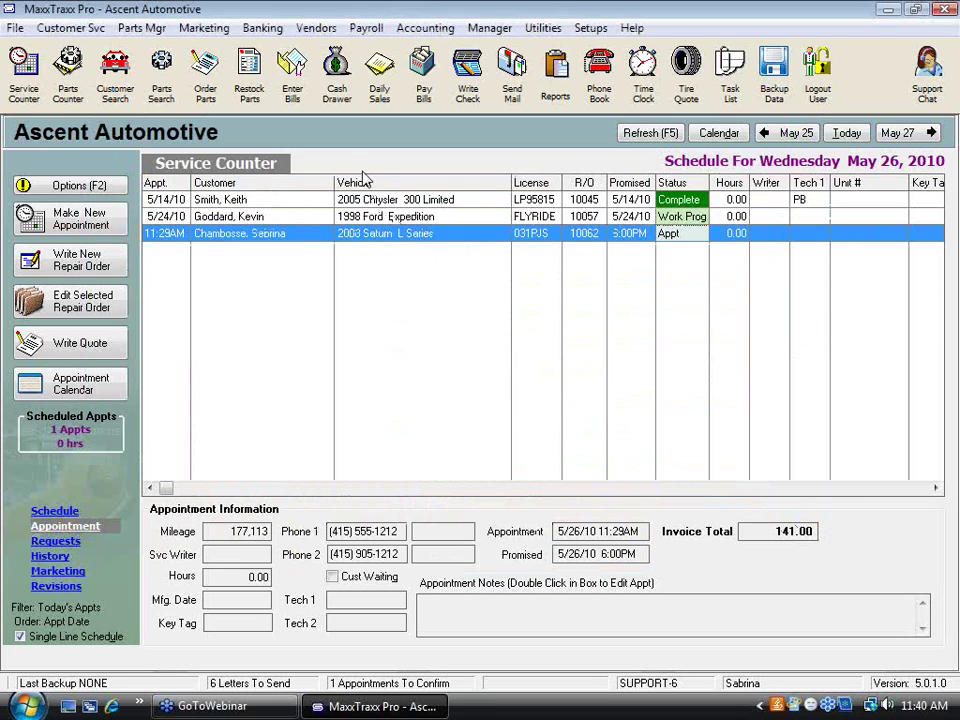
- Start a received vendor invoice for the vendor Ron's with a target amount of 300
left_click(252, 92)
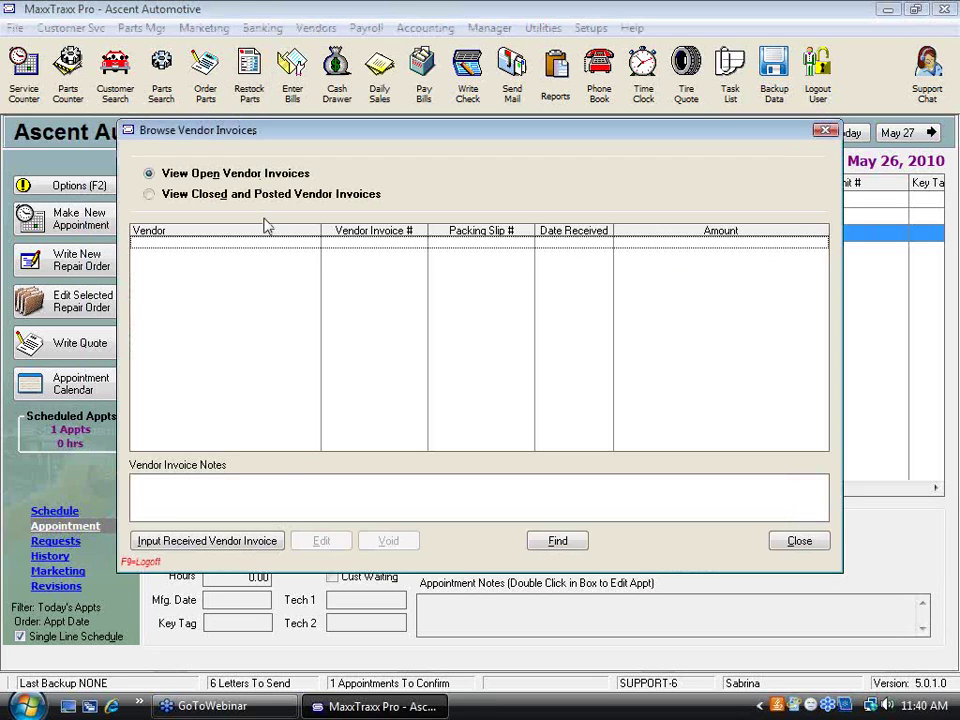
left_click(229, 541)
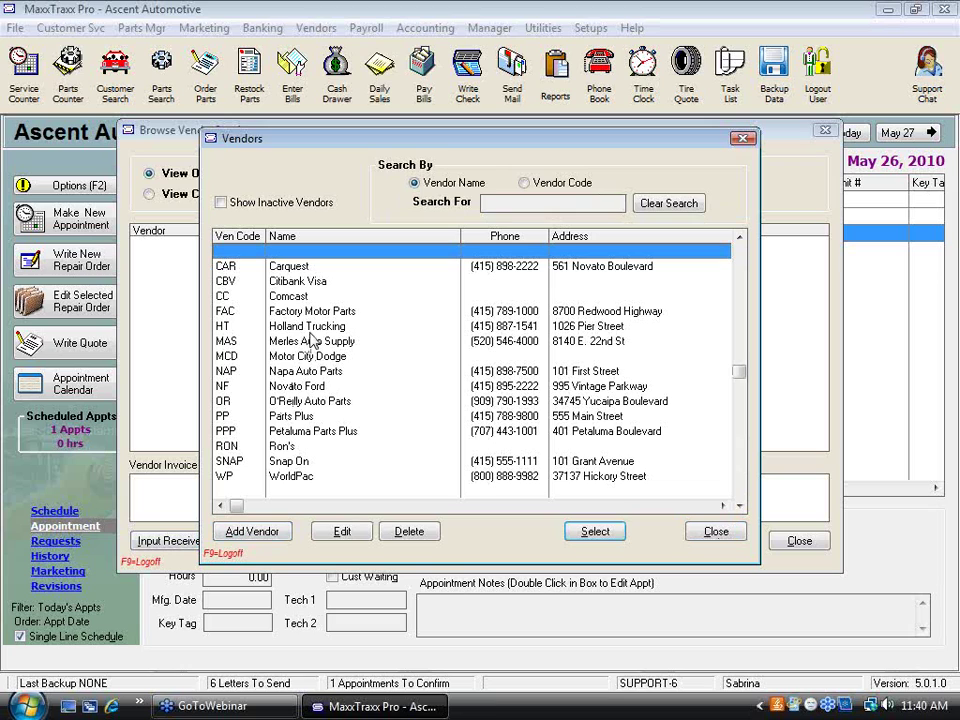
double_click(283, 446)
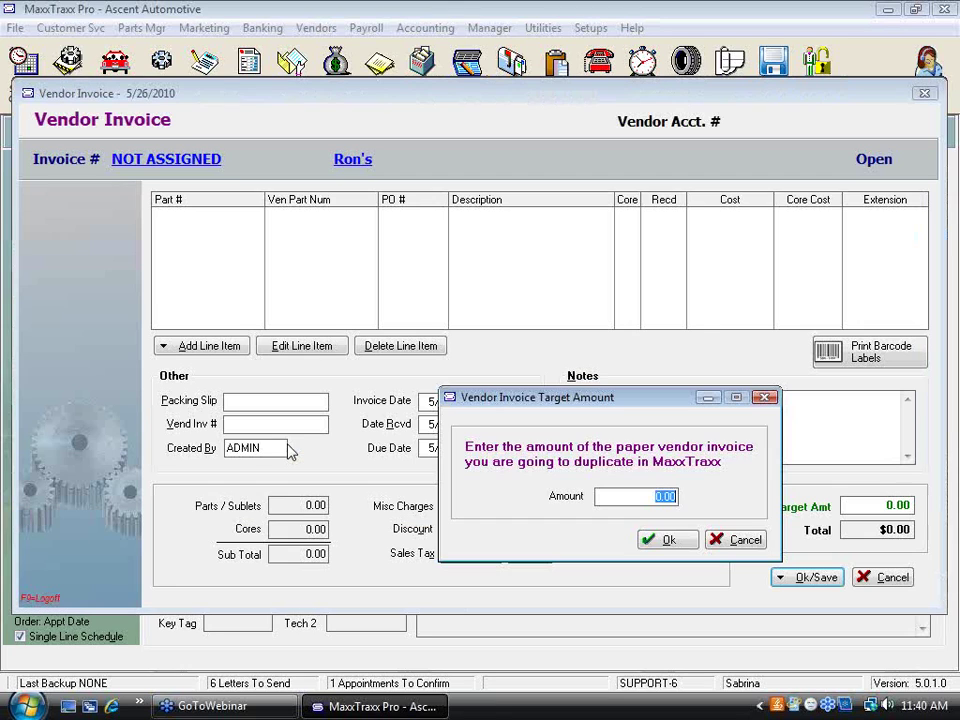
type("3")
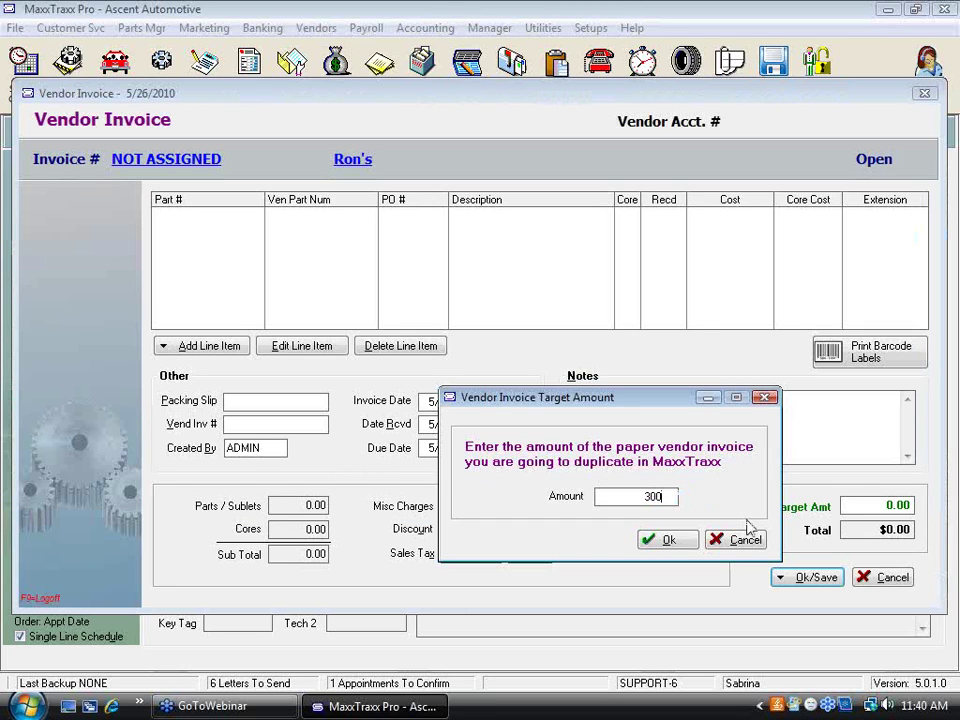
left_click(664, 540)
- Add the CYLINDER HEAD sublet to the vendor invoice at 300 per item, indicating that its repair order is already closed
left_click(220, 347)
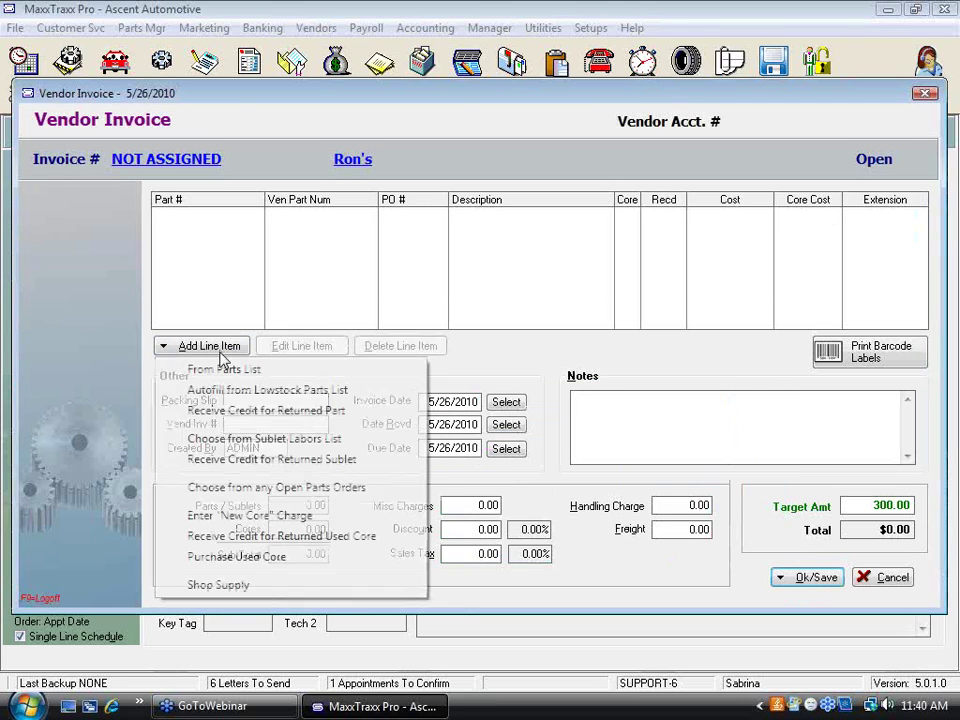
left_click(263, 440)
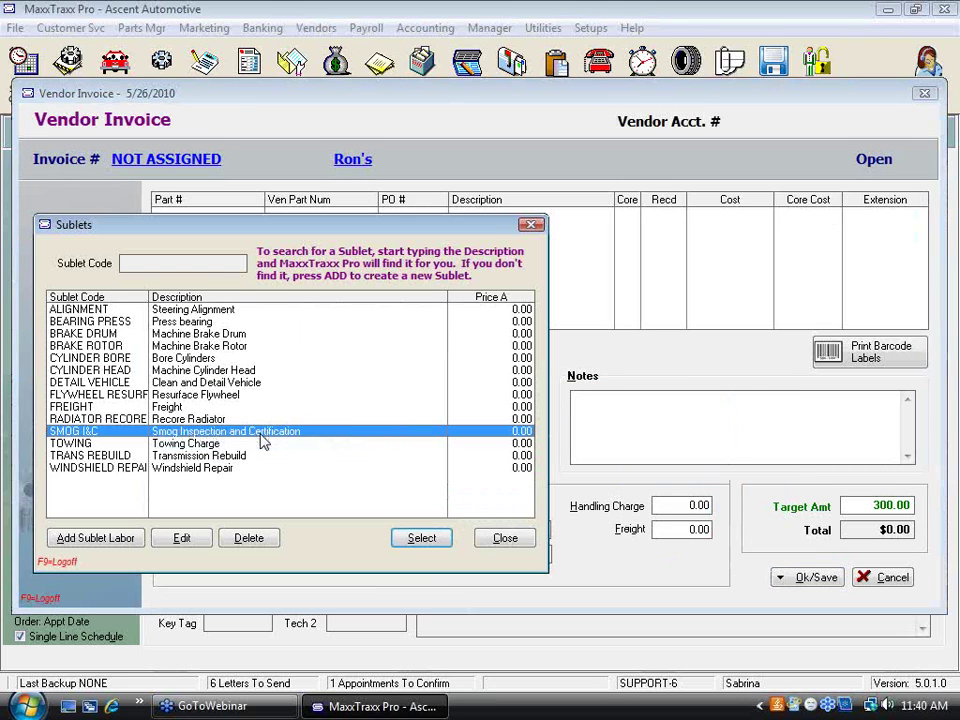
left_click(208, 371)
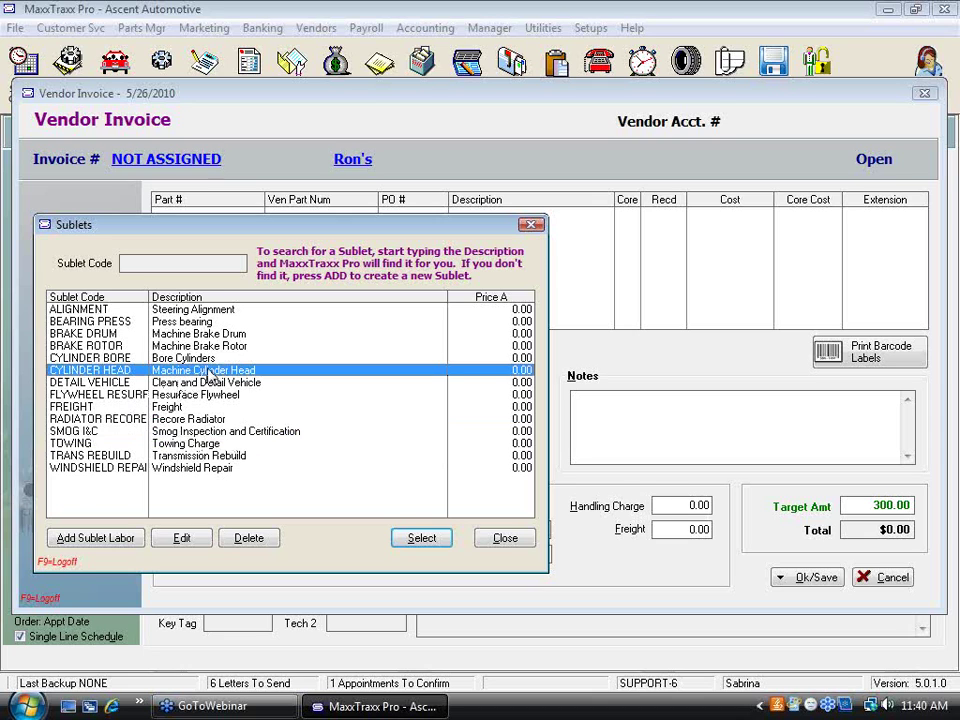
double_click(208, 371)
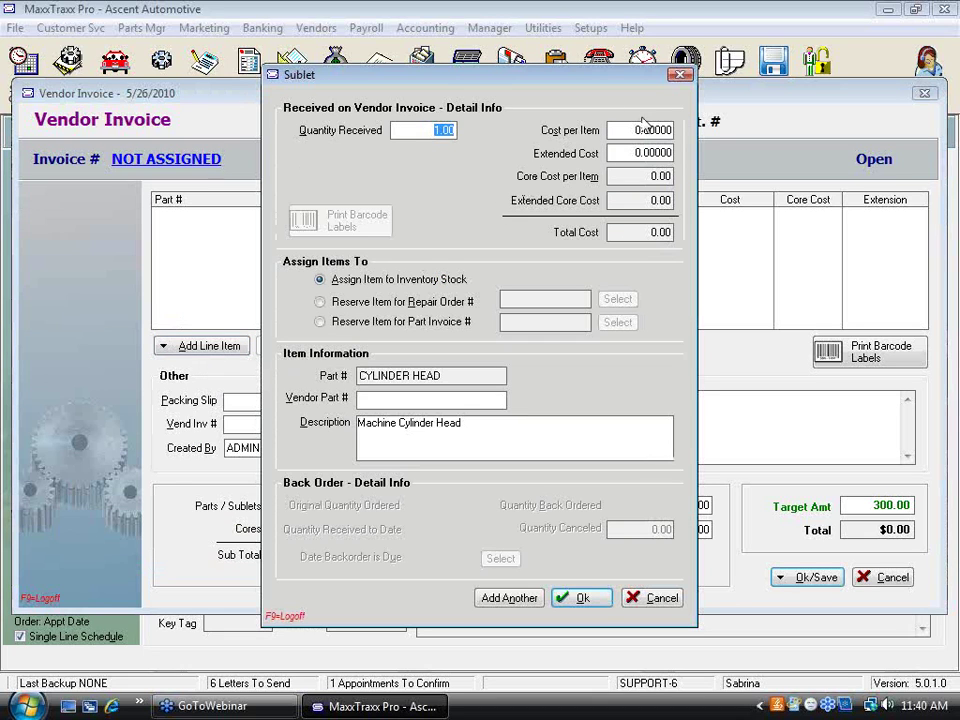
left_click(624, 133)
type("300")
key("Tab")
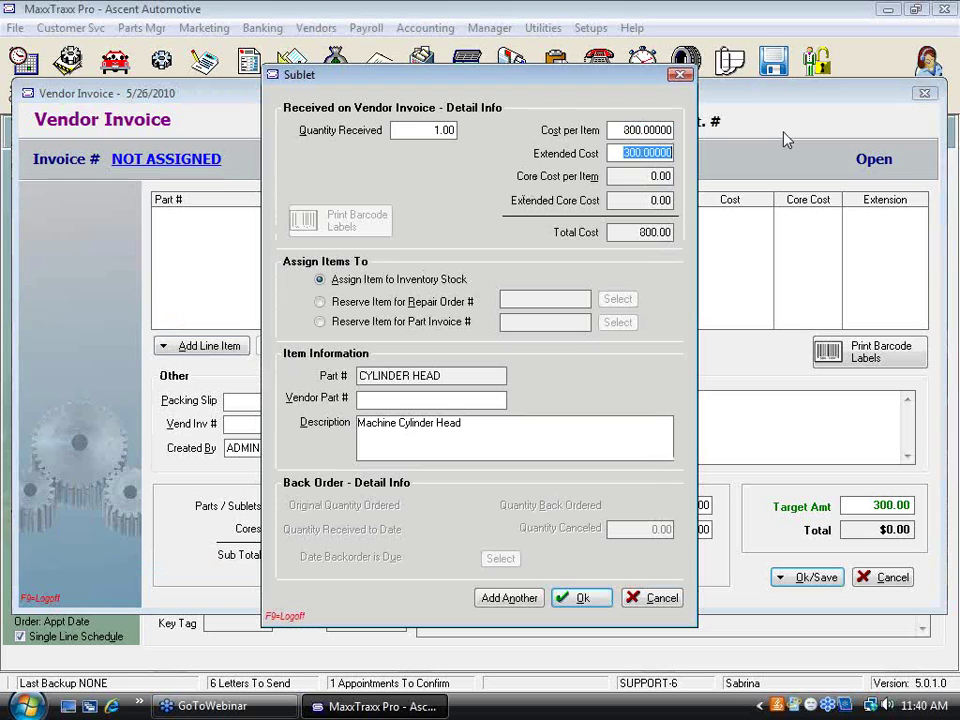
left_click(588, 599)
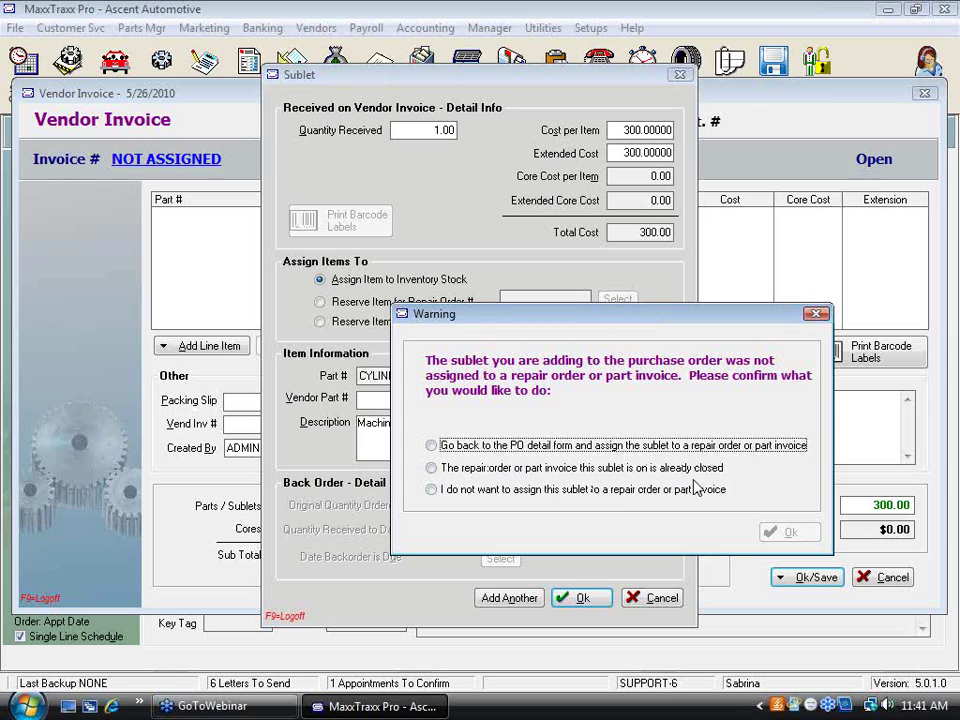
left_click(432, 467)
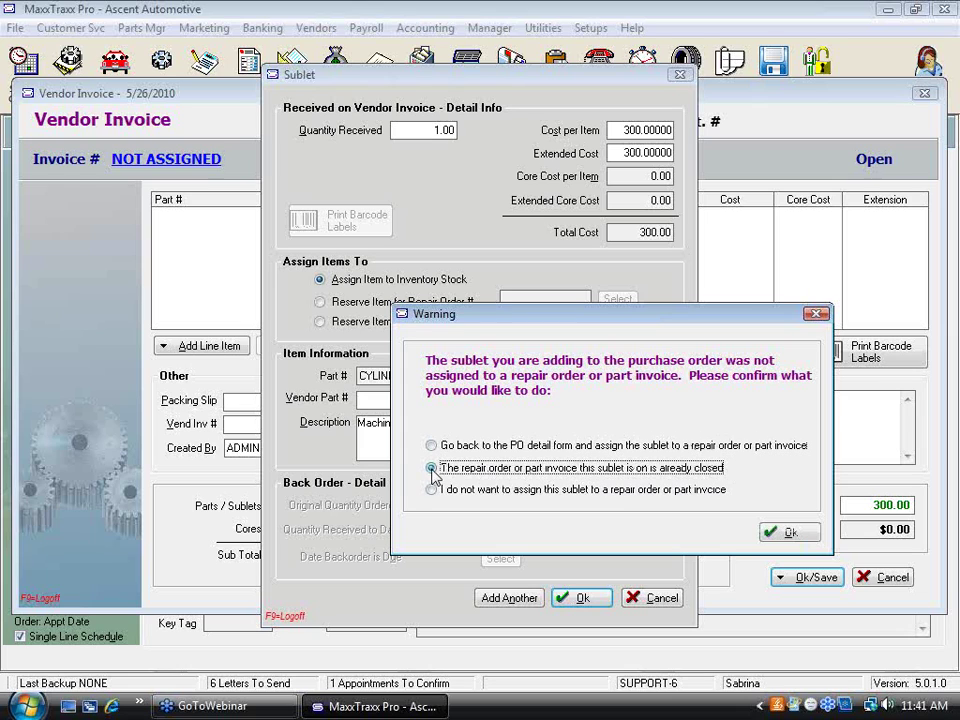
left_click(792, 532)
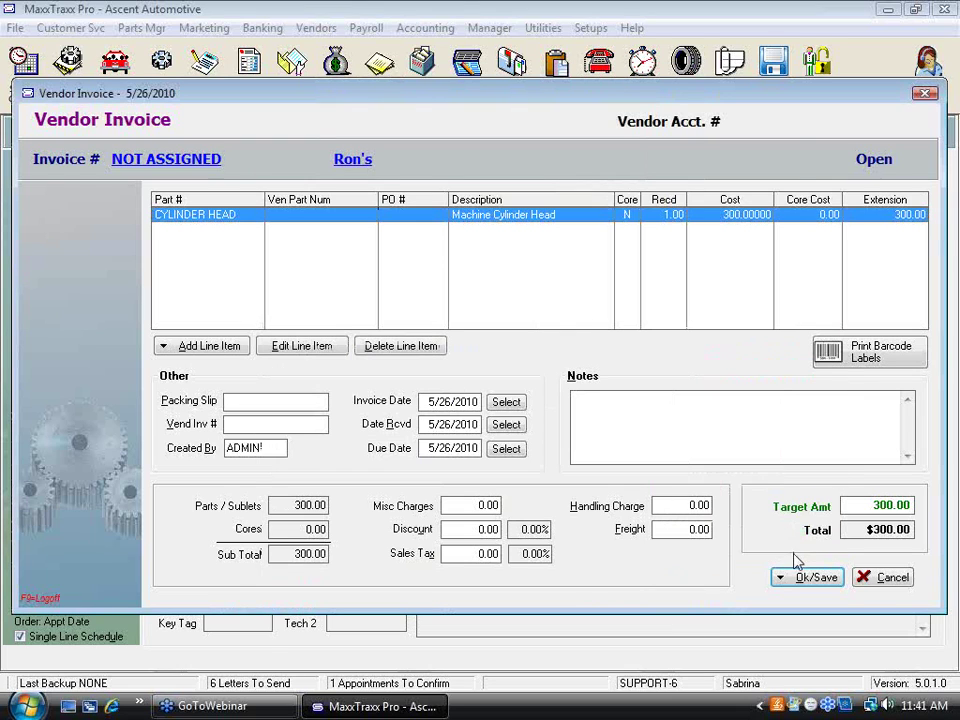
- Save and post the vendor invoice with its vendor invoice number, and close the vendor invoice list
left_click(822, 580)
left_click(692, 626)
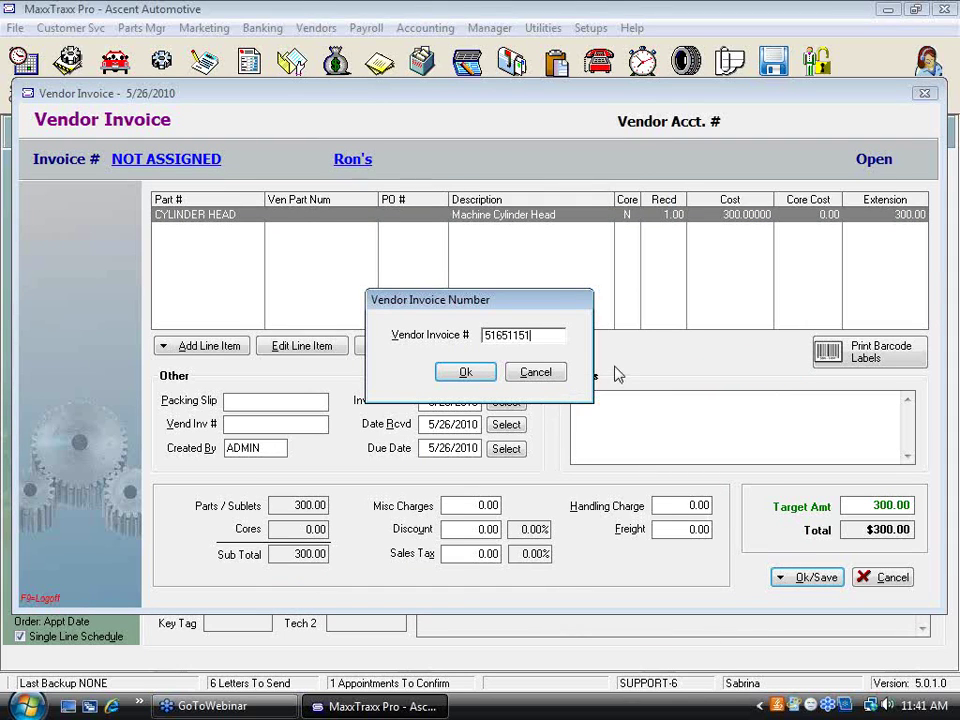
left_click(465, 371)
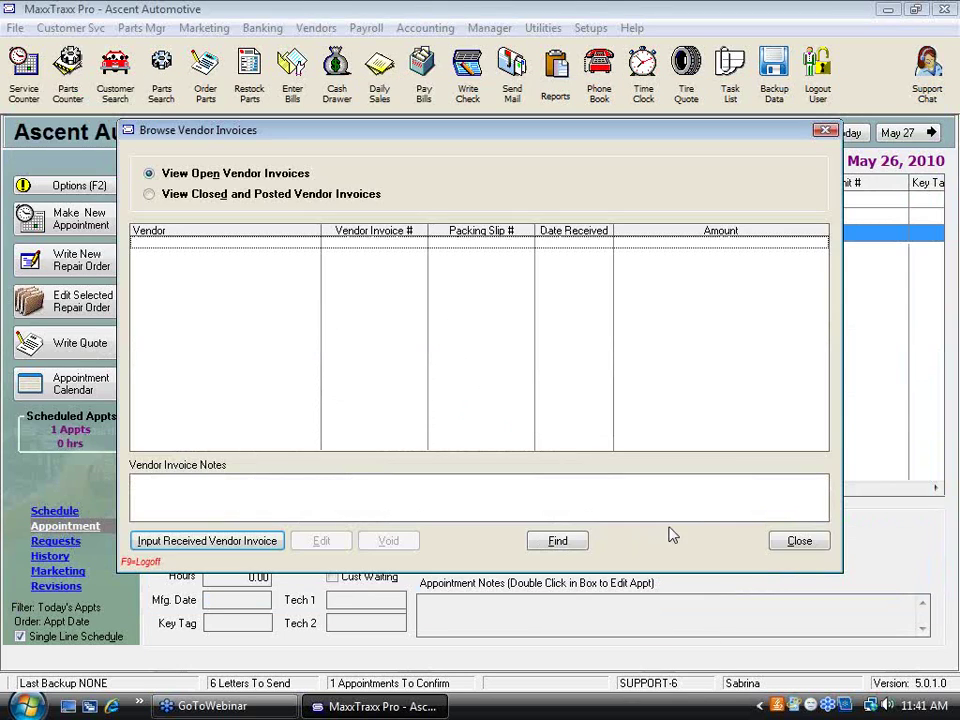
left_click(797, 541)
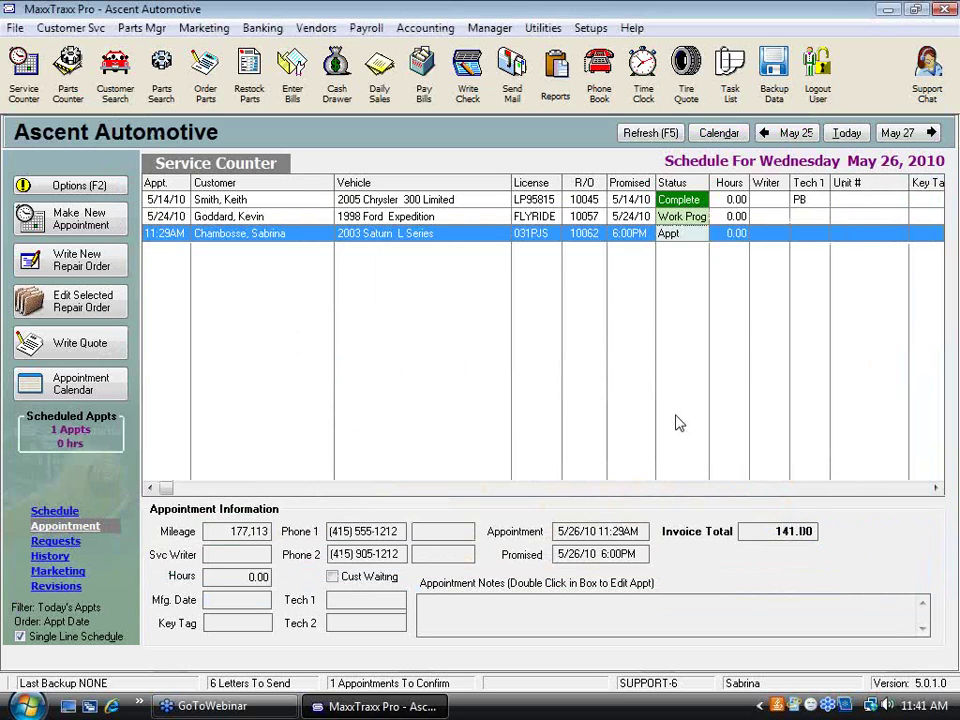
- Compare the cylinder head repair order credit with the vendor invoice debit in the 13300 Inventory, Sublet Labor register
left_click(425, 28)
left_click(438, 48)
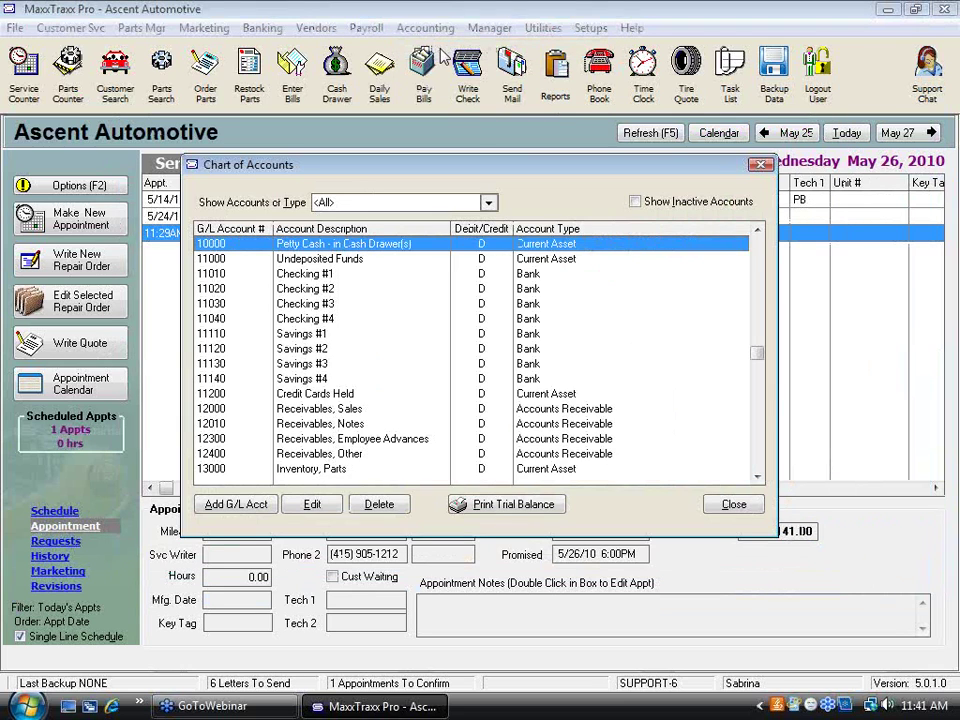
type("133")
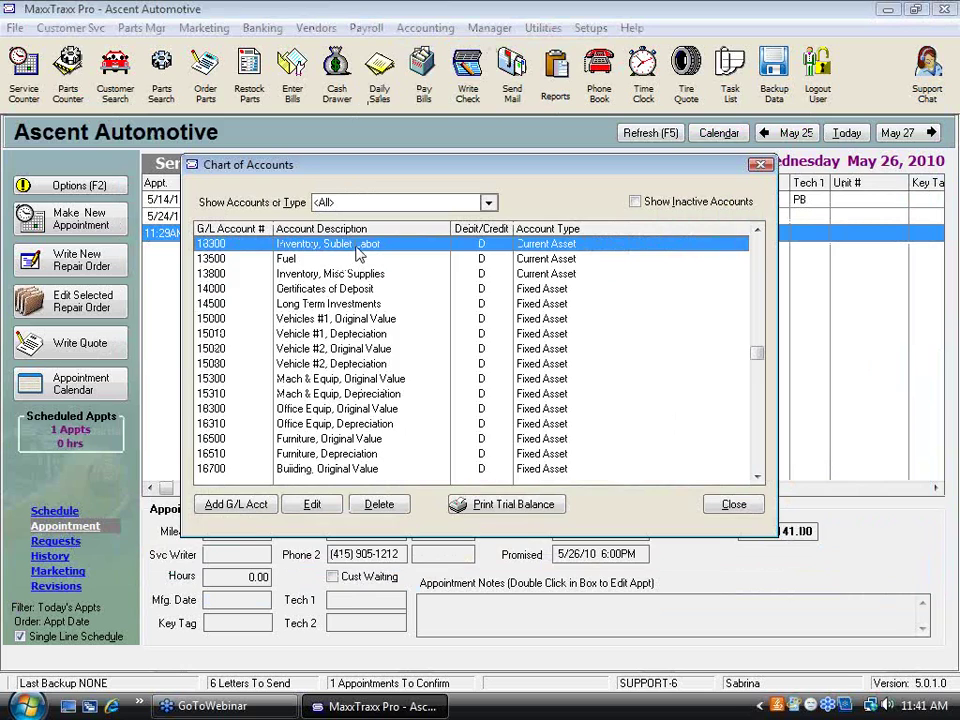
double_click(357, 249)
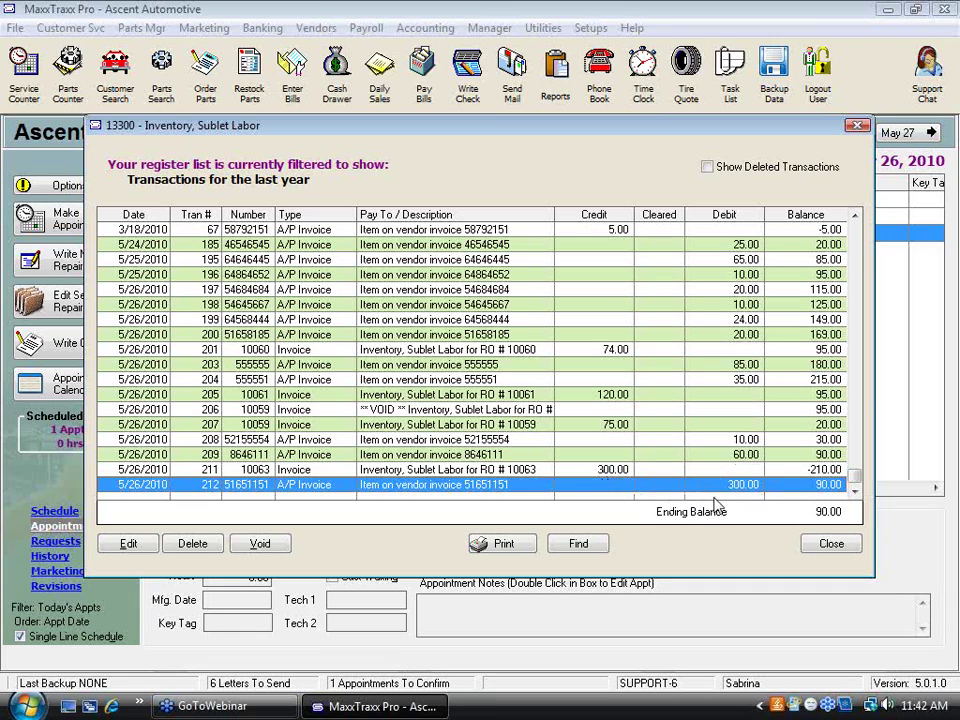
left_click(606, 471)
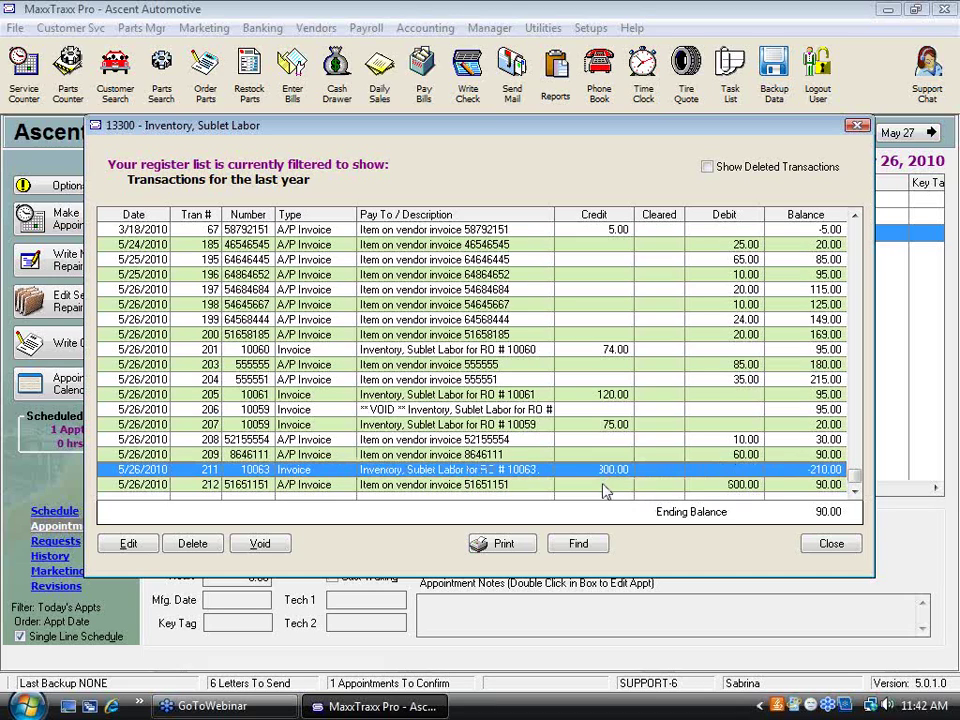
left_click(600, 482)
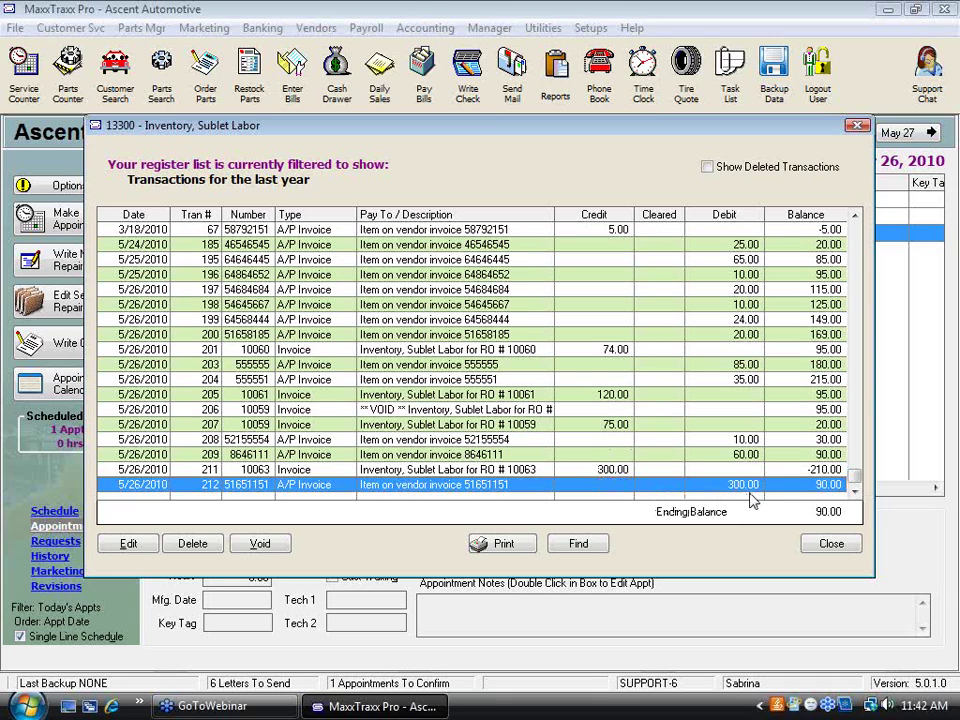
left_click(831, 543)
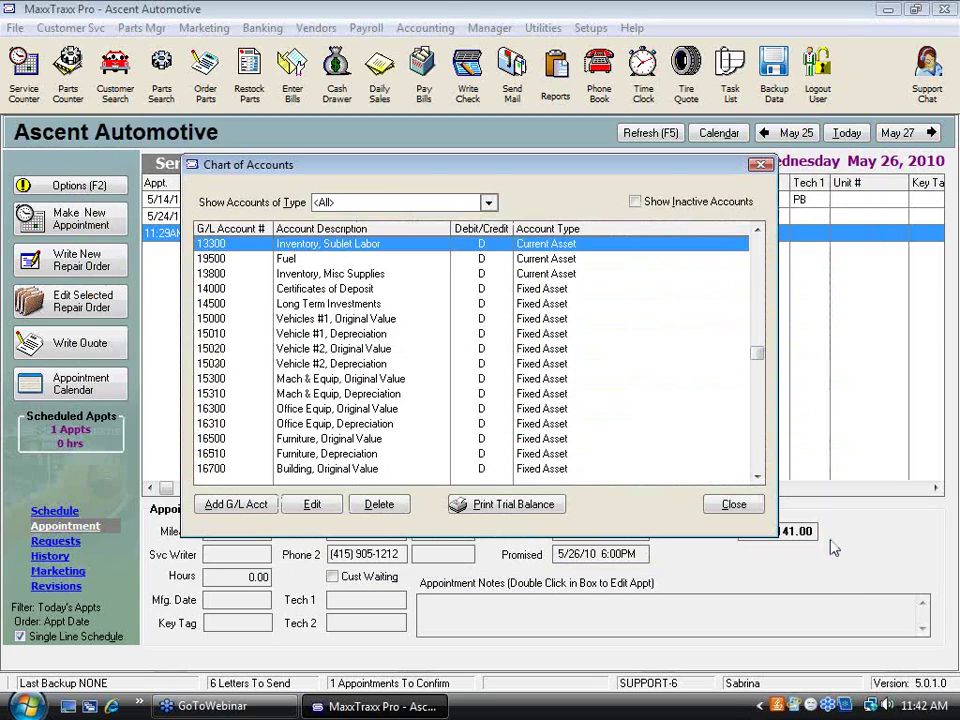
left_click(735, 505)
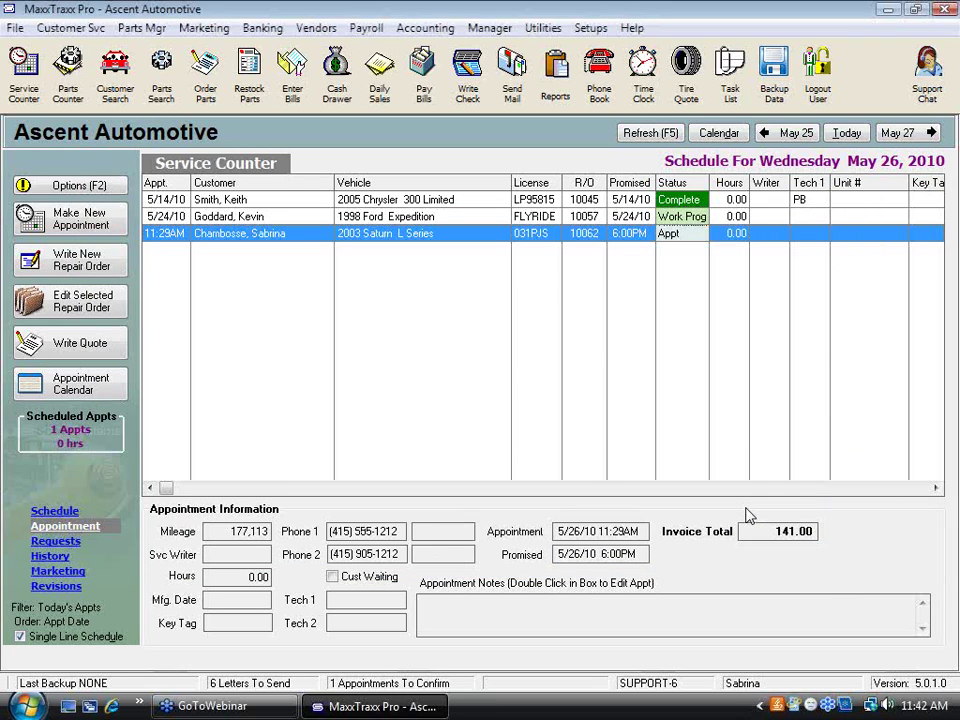
- Open the 2003 Saturn repair order and examine the new sublet form under its SUBLET labor without creating a sublet
double_click(385, 243)
left_click(558, 437)
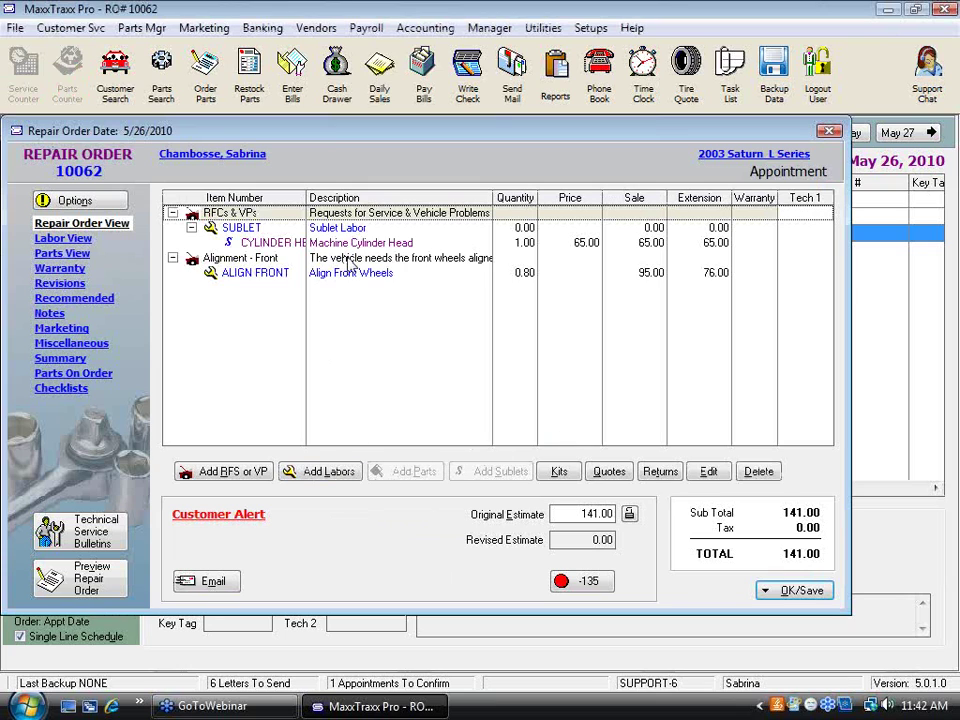
left_click(340, 230)
left_click(468, 471)
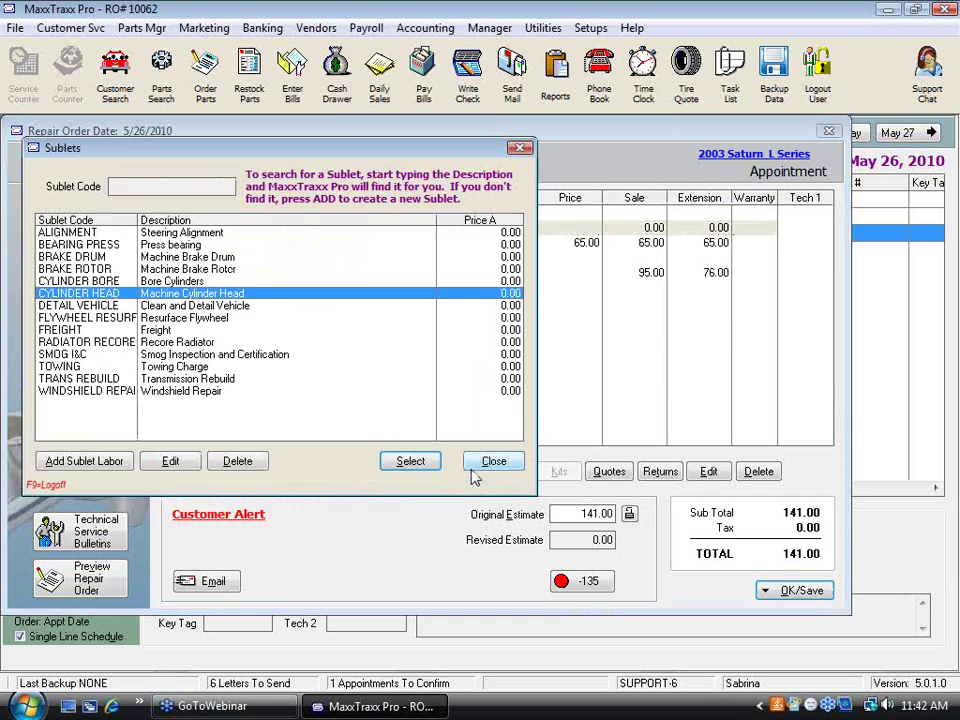
left_click(90, 463)
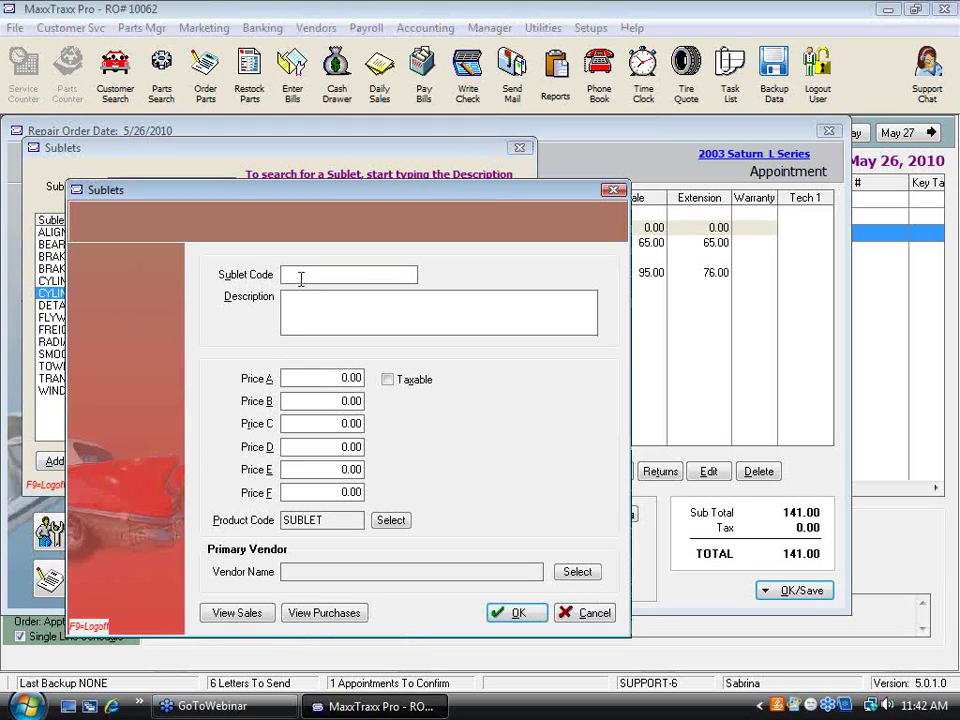
left_click(321, 306)
left_click(340, 377)
left_click(590, 613)
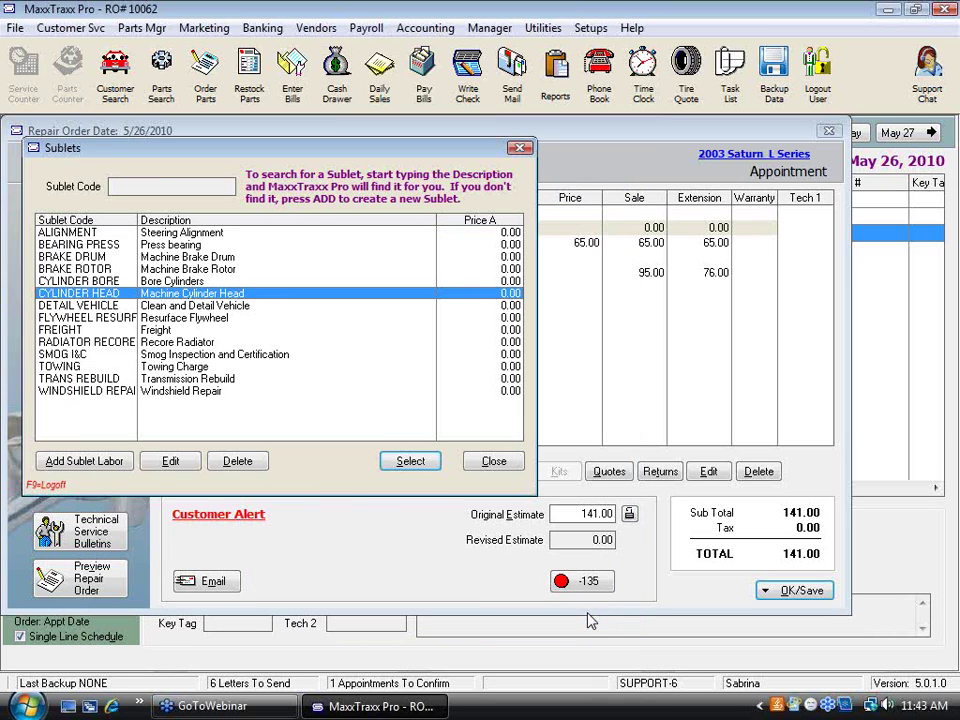
left_click(495, 461)
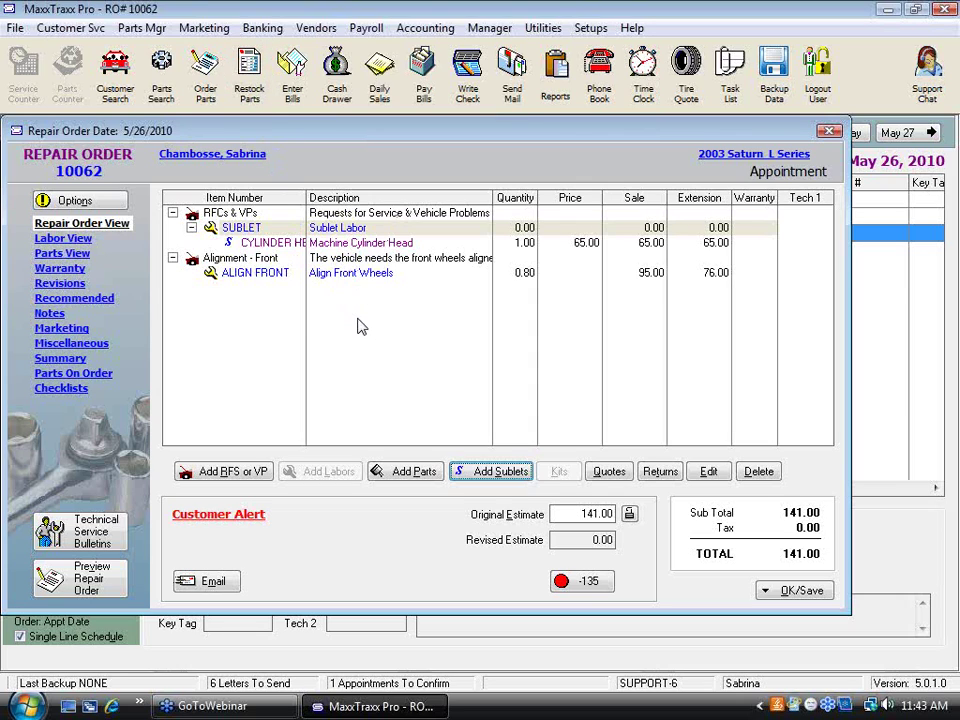
- Examine the ALIGN FRONT labor details and the CYLINDER HEAD sublet's invoice cost and pricing on the Saturn repair order
double_click(384, 276)
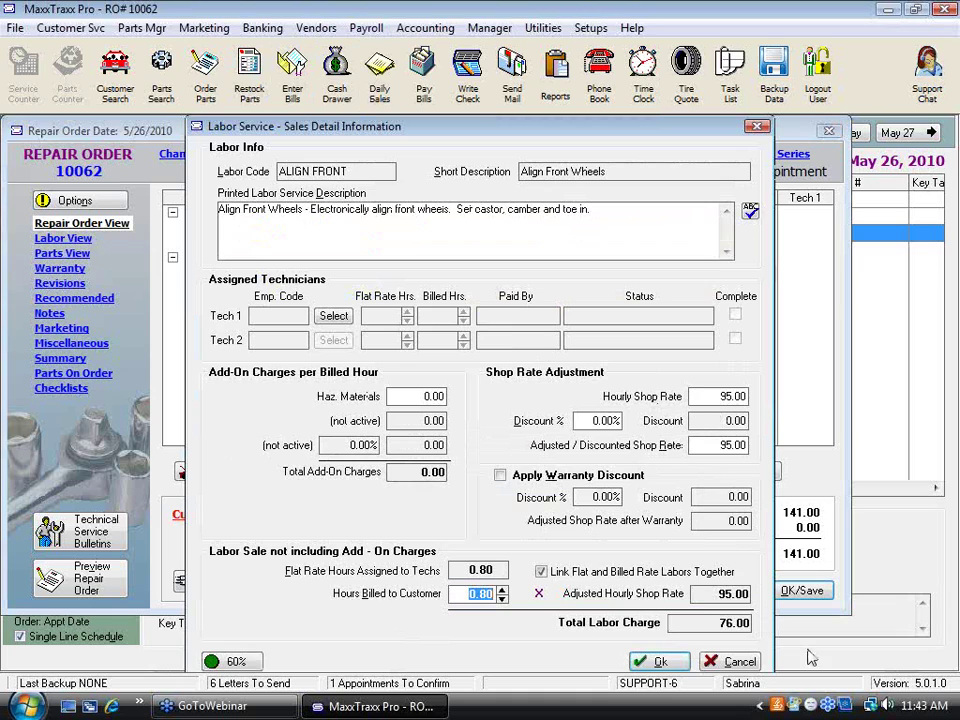
left_click(737, 662)
double_click(390, 243)
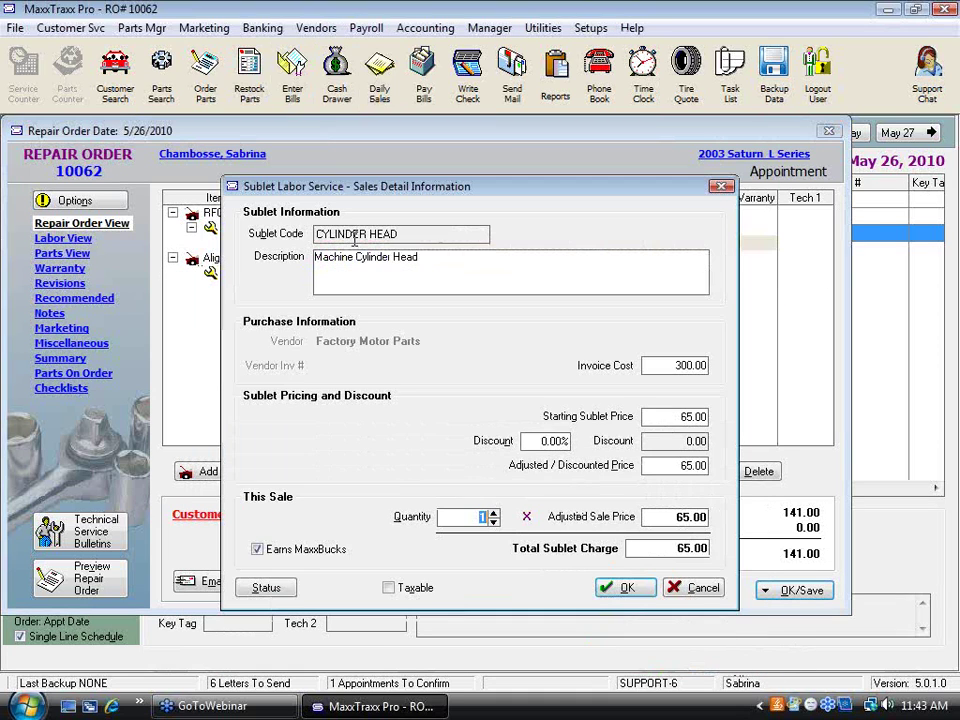
left_click(678, 365)
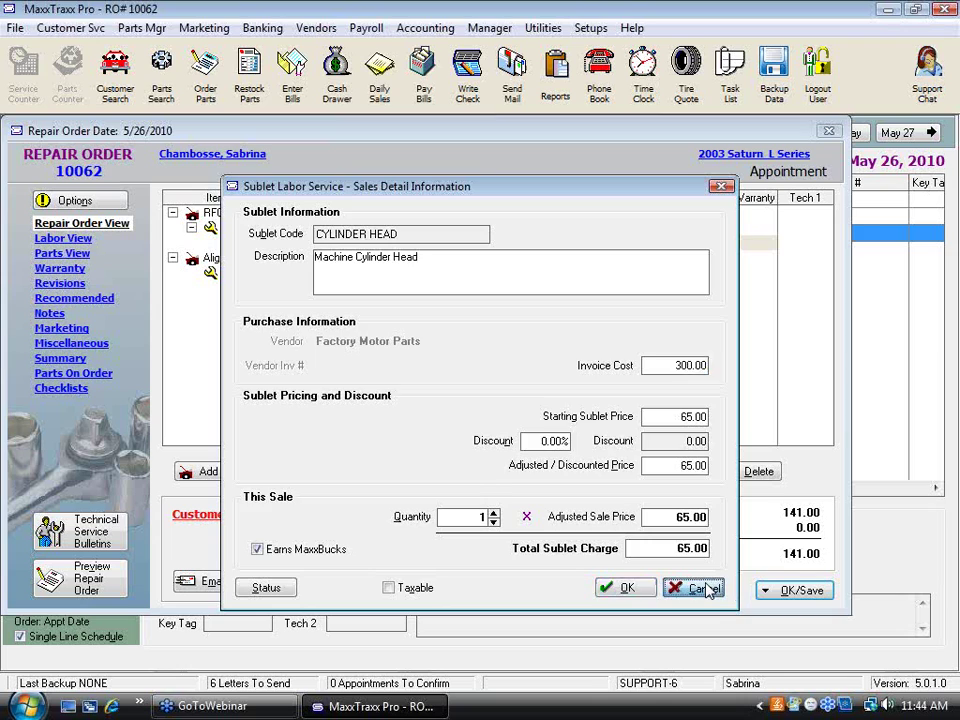
- Close the CYLINDER HEAD sublet details without changes, then save and close the Saturn repair order
left_click(700, 587)
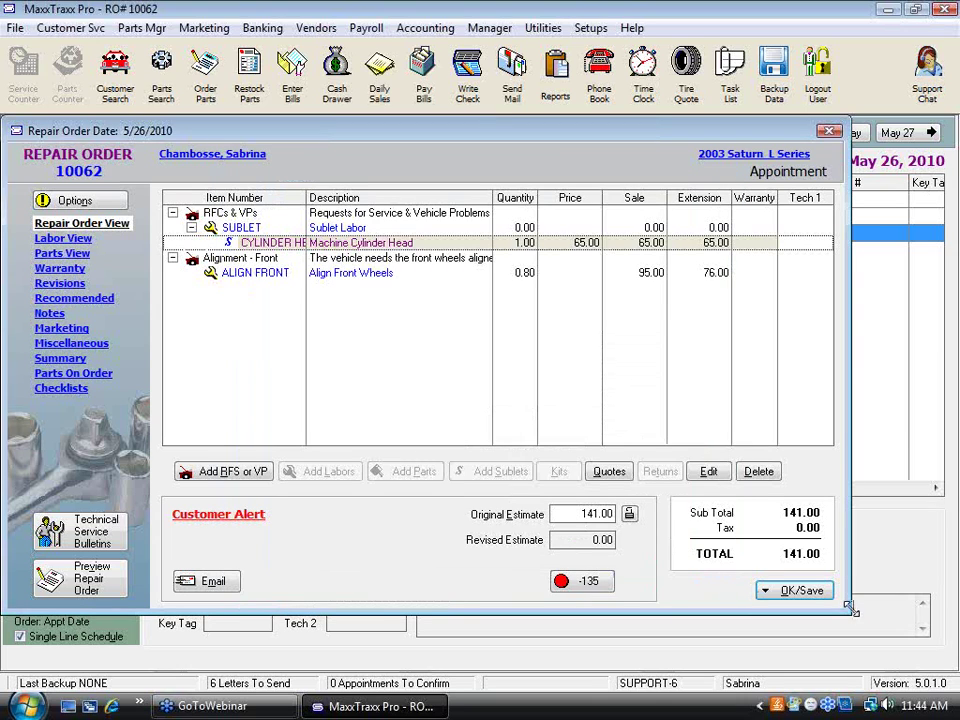
left_click(765, 590)
left_click(591, 428)
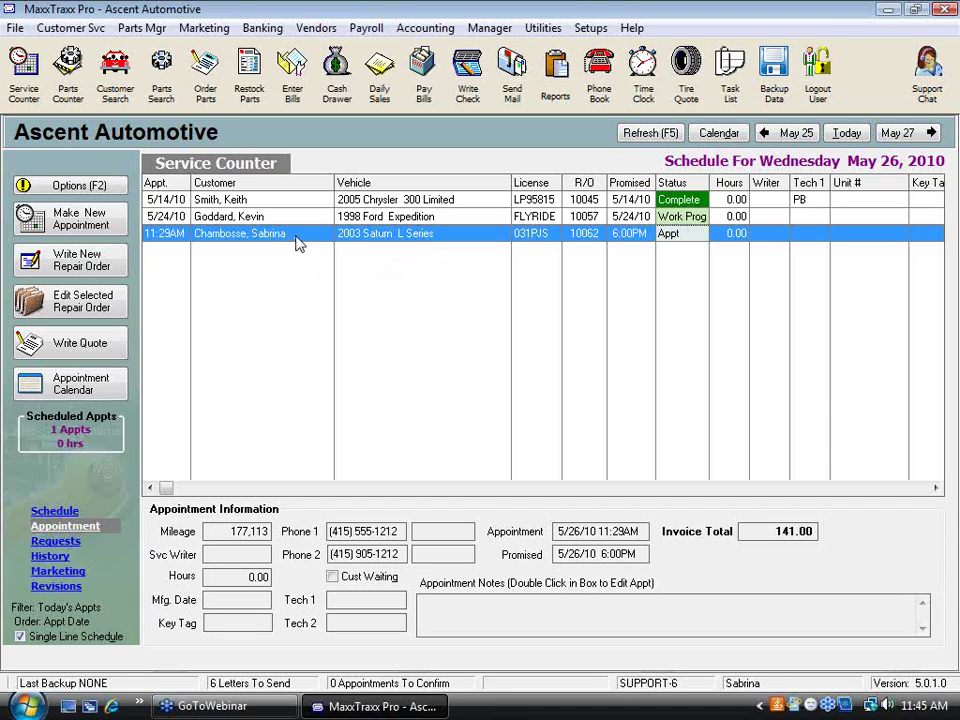
- Start a new repair order for the first listed customer's 2006 BMW 325I and continue to the reasons for service
left_click(64, 204)
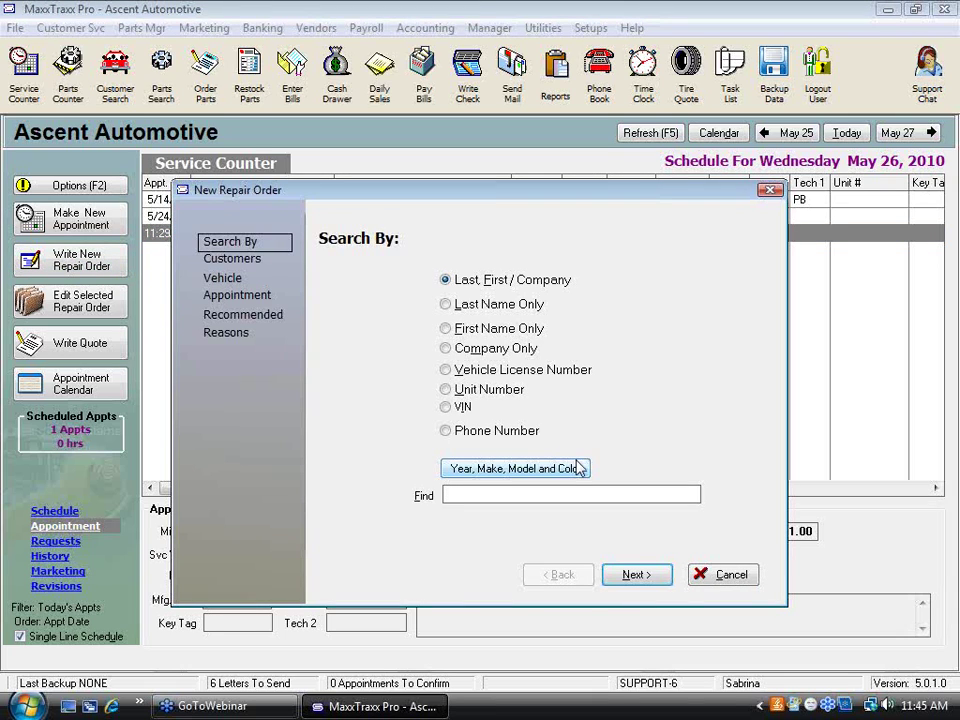
key("Return")
key("Return")
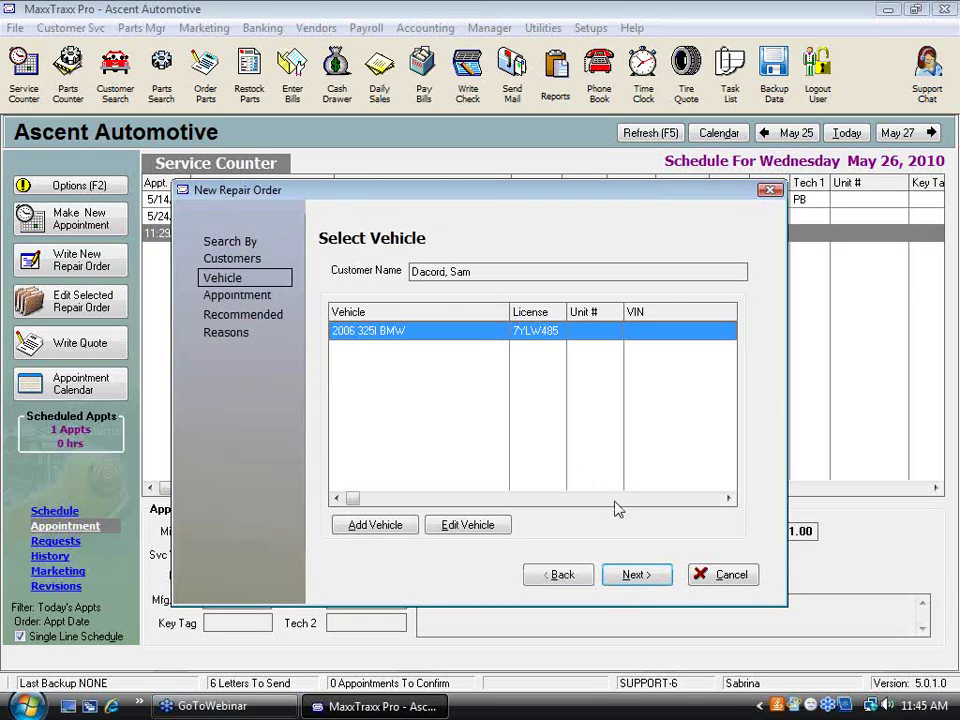
left_click(635, 578)
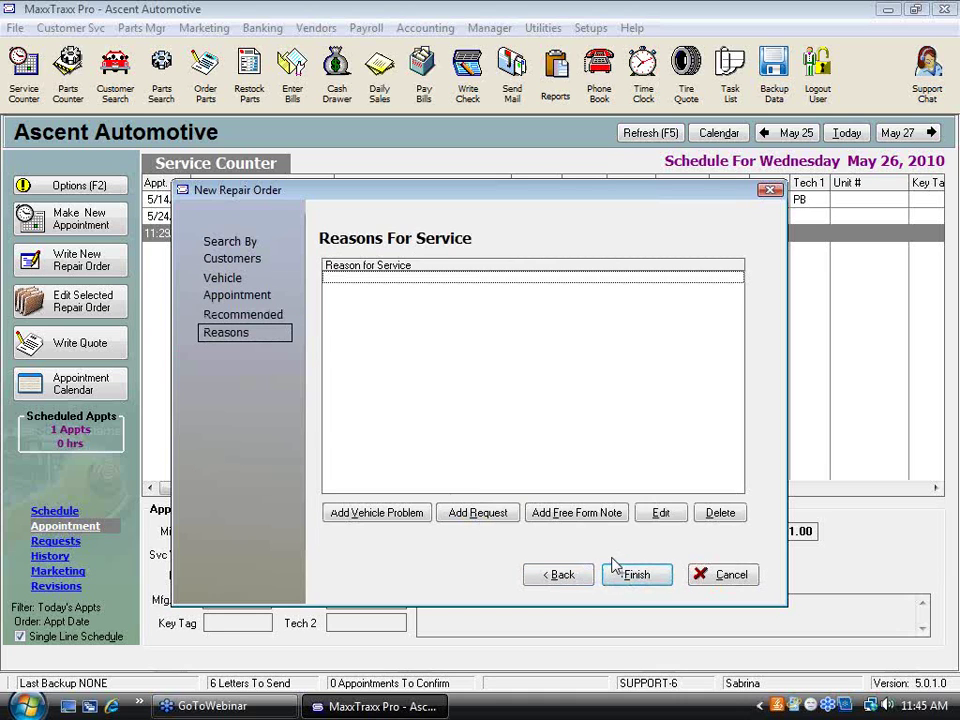
- Add the Oil & Filter - Service request as the reason for service and finish creating the BMW repair order
left_click(470, 514)
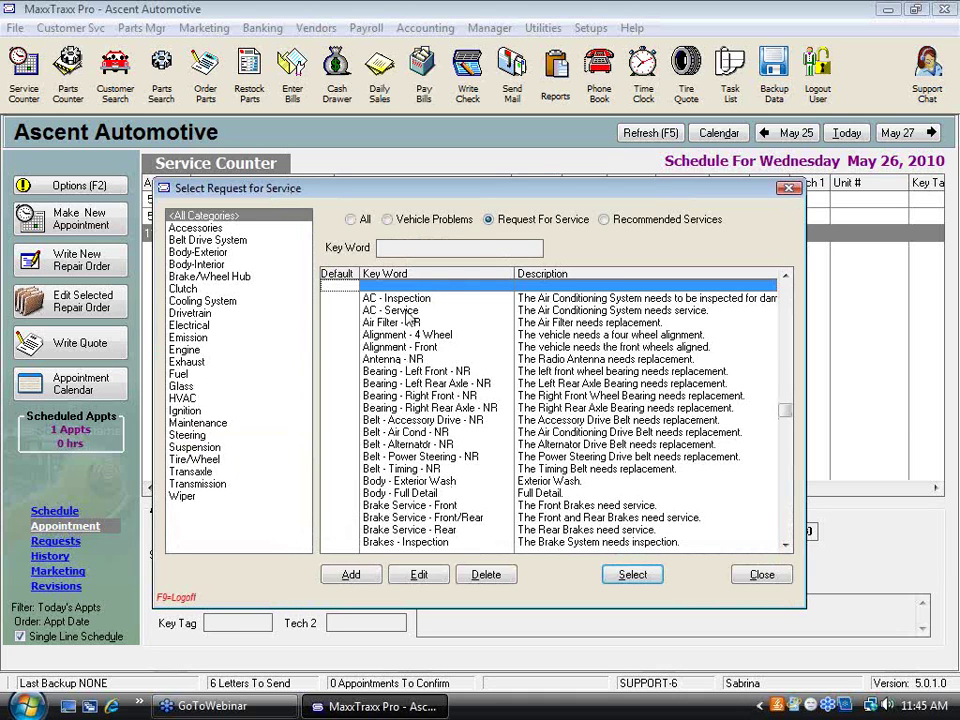
type("oil")
double_click(428, 285)
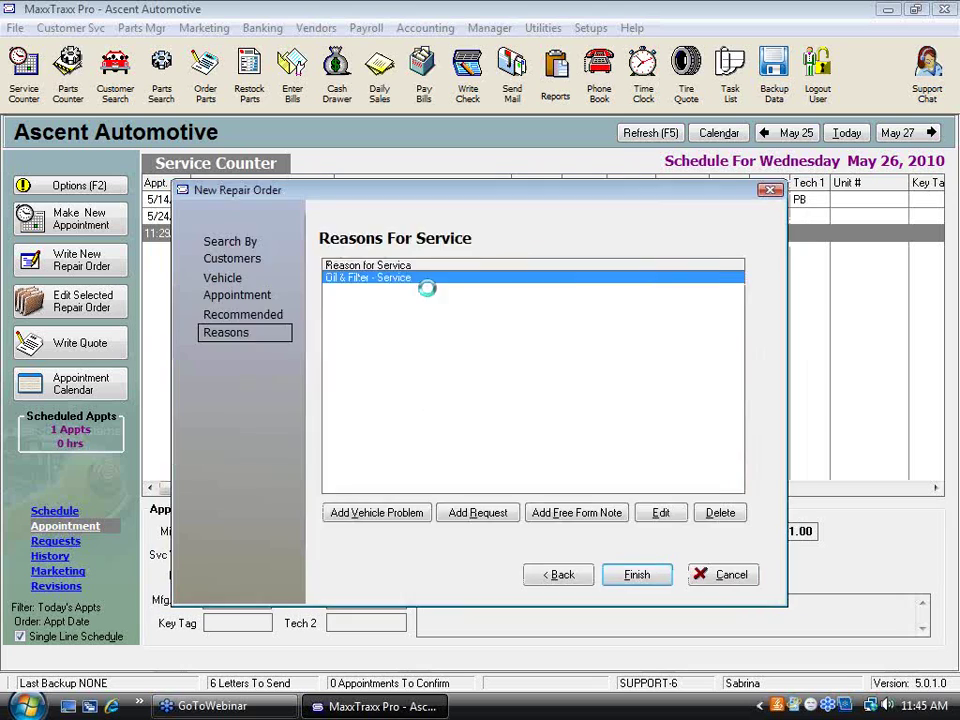
left_click(590, 522)
left_click(636, 574)
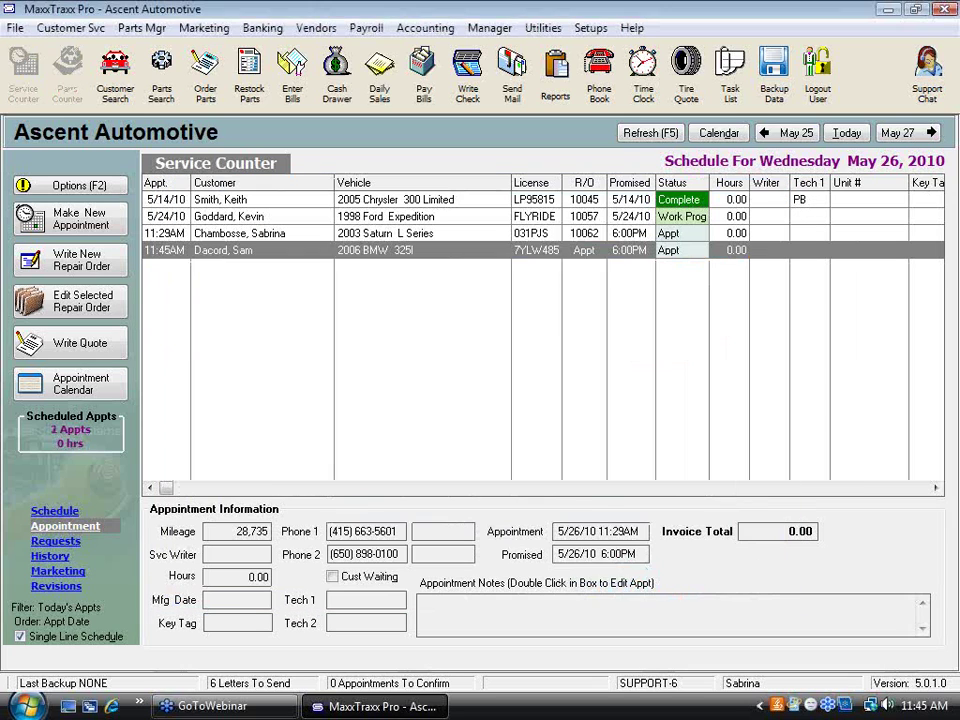
left_click(562, 460)
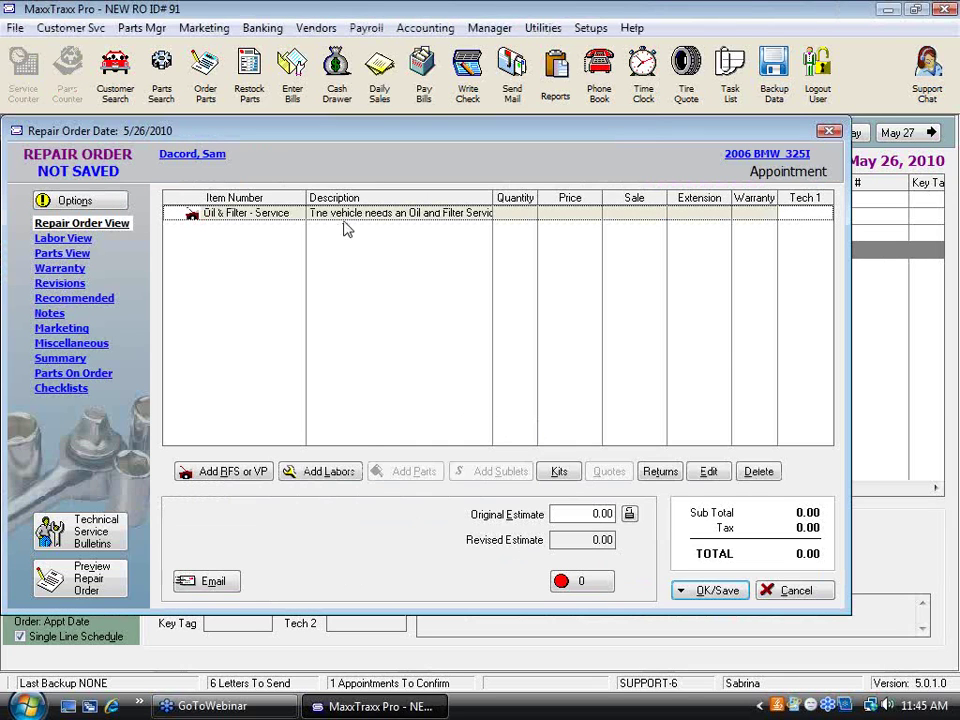
- Add the SUBLET labor service from the labor list under the Oil & Filter - Service request
left_click(330, 472)
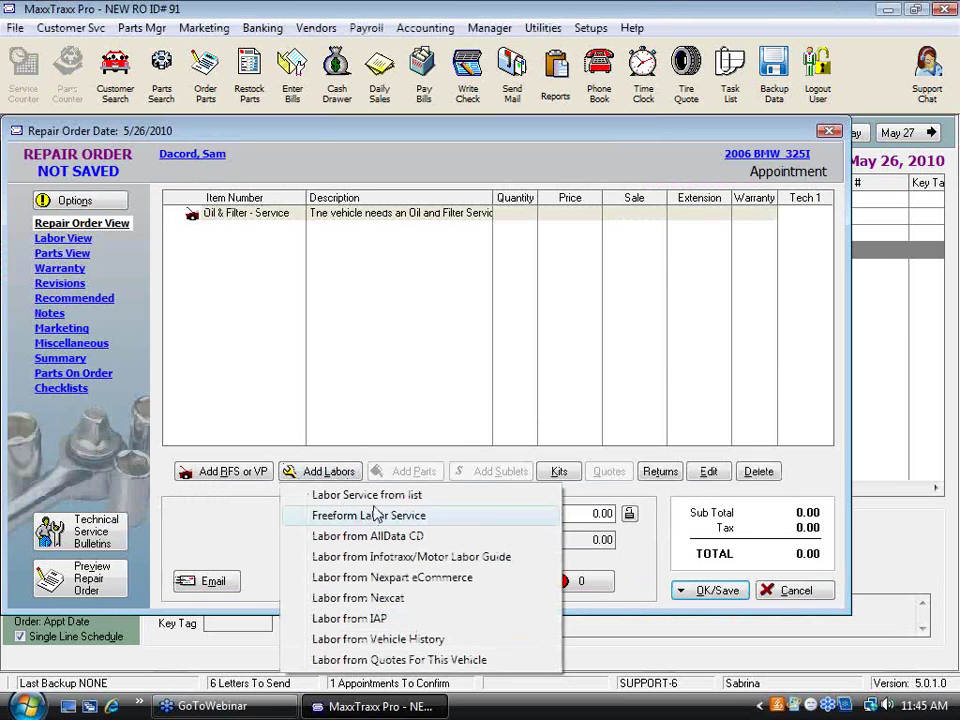
left_click(350, 494)
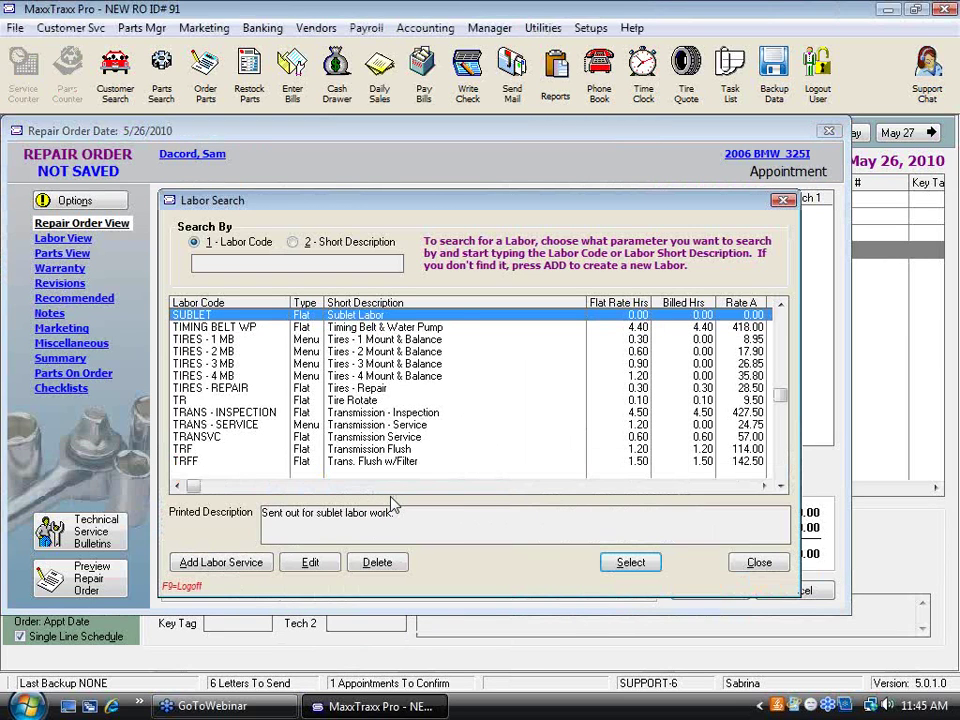
type("s")
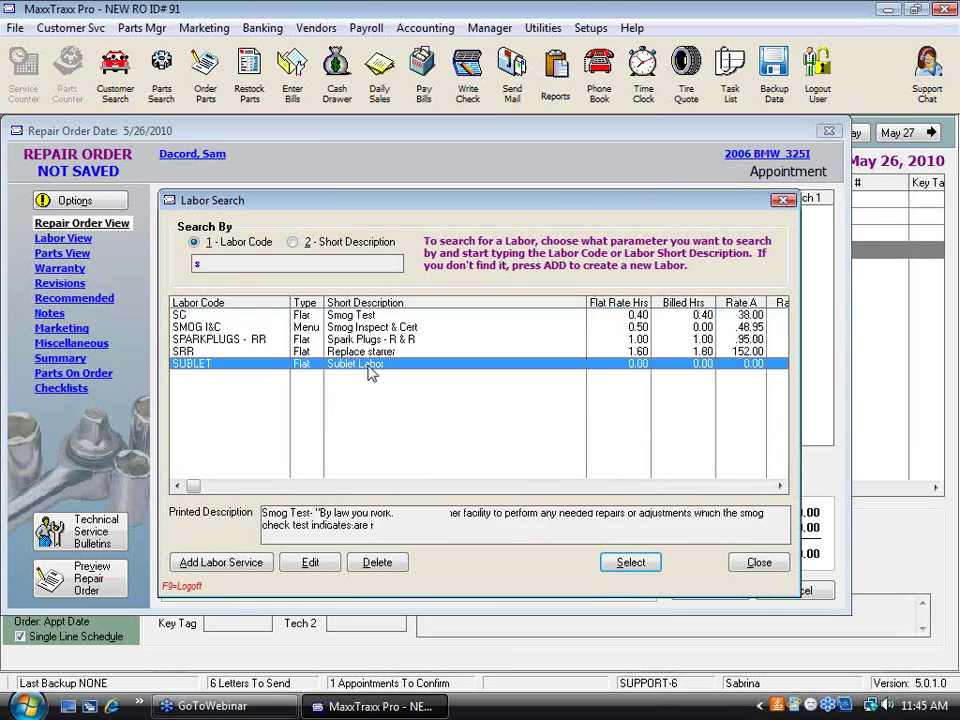
left_click(630, 563)
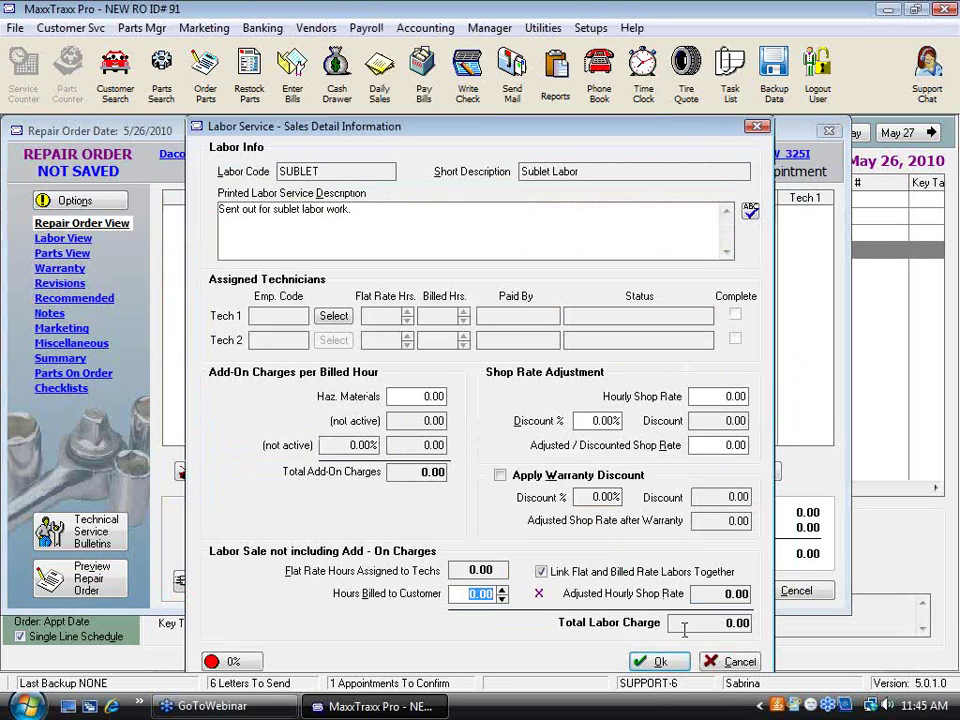
left_click(658, 664)
left_click(332, 228)
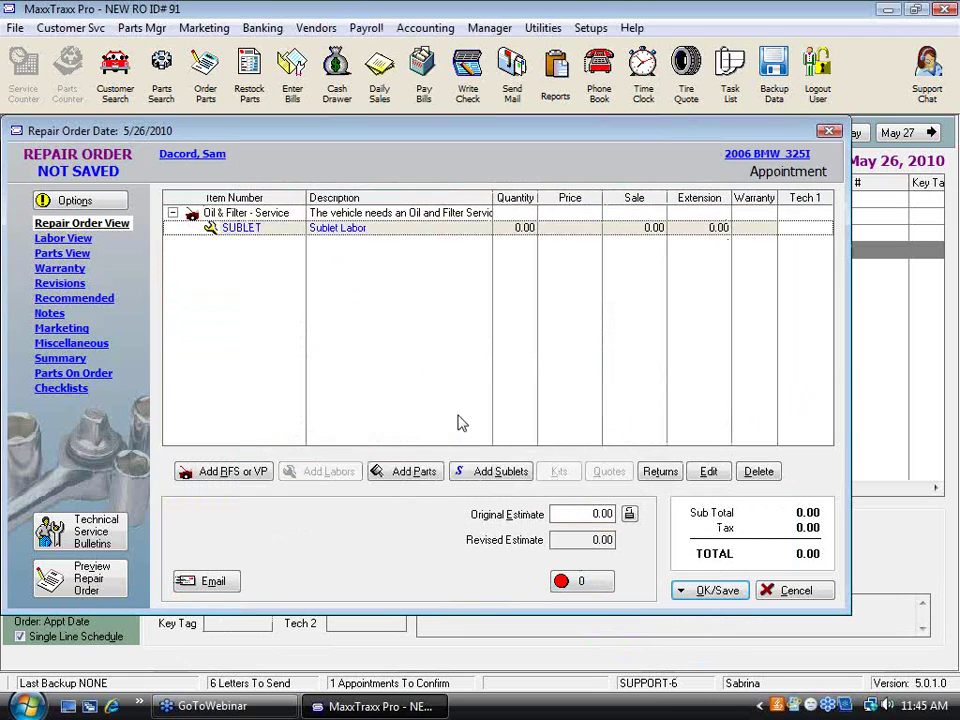
- Create a new sublet with the code OIL CHANGE and the description Oil Change
left_click(497, 472)
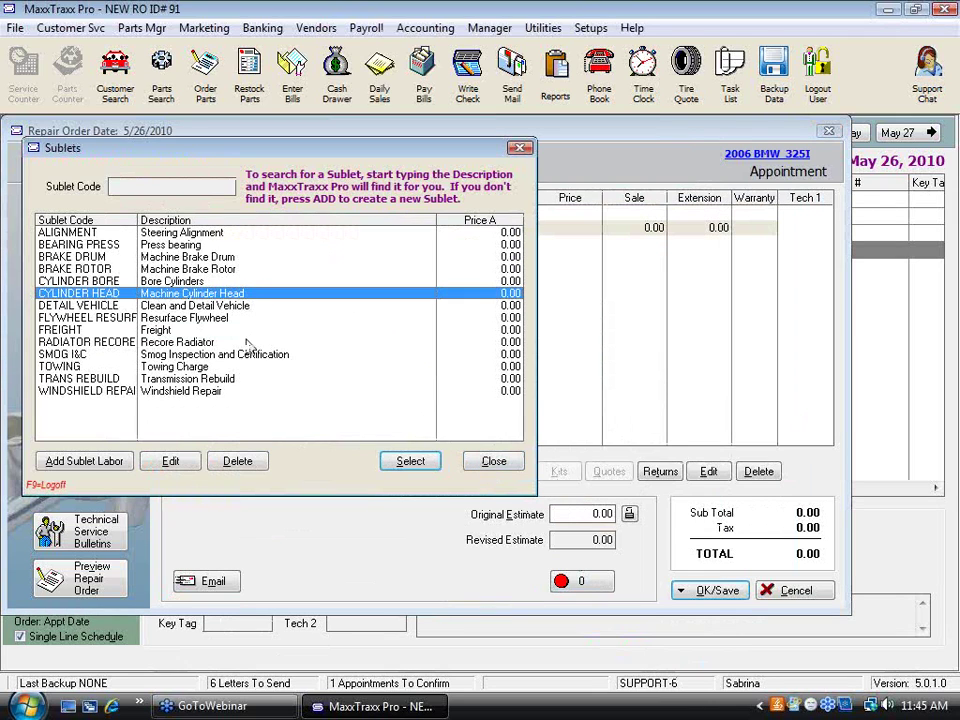
left_click(84, 462)
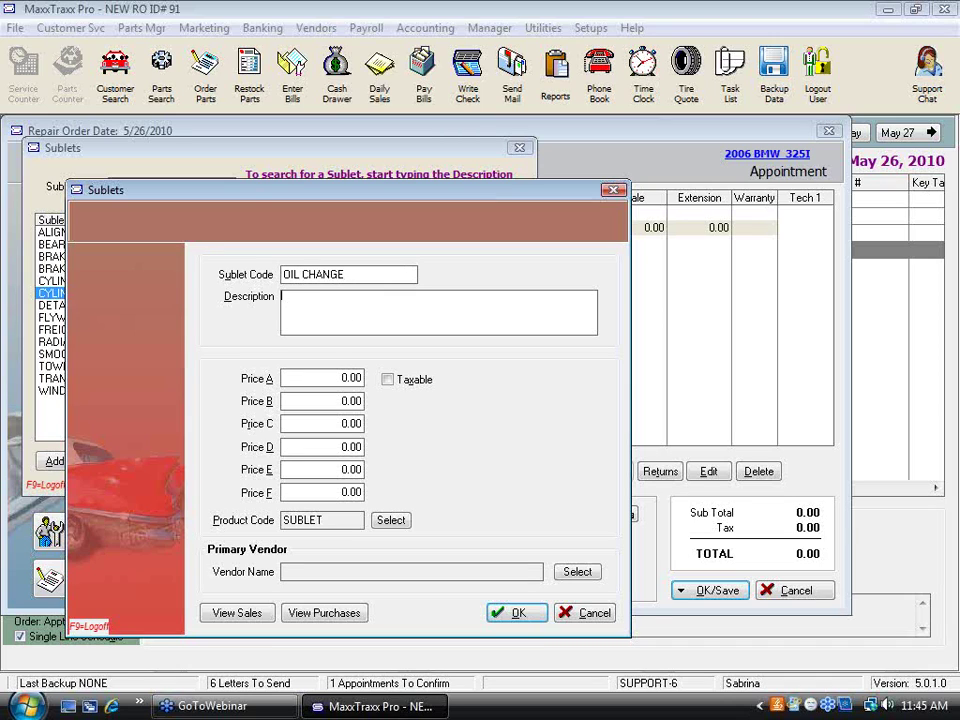
type("e")
left_click(522, 615)
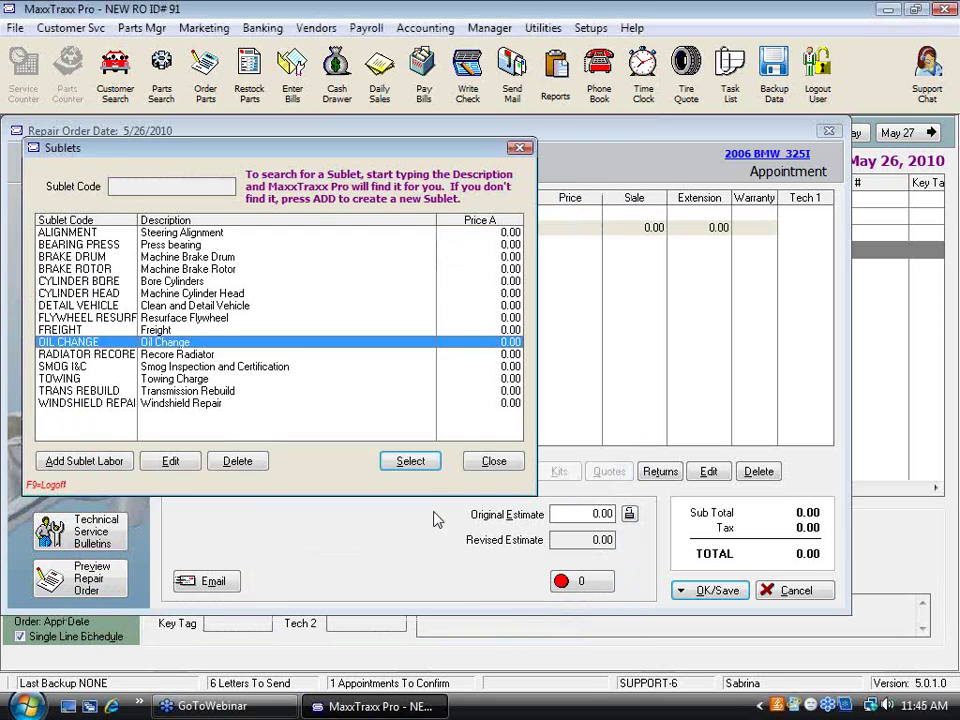
- Add the OIL CHANGE sublet to the SUBLET labor with a starting price of 50.00 and an invoice cost of 38.00
left_click(408, 458)
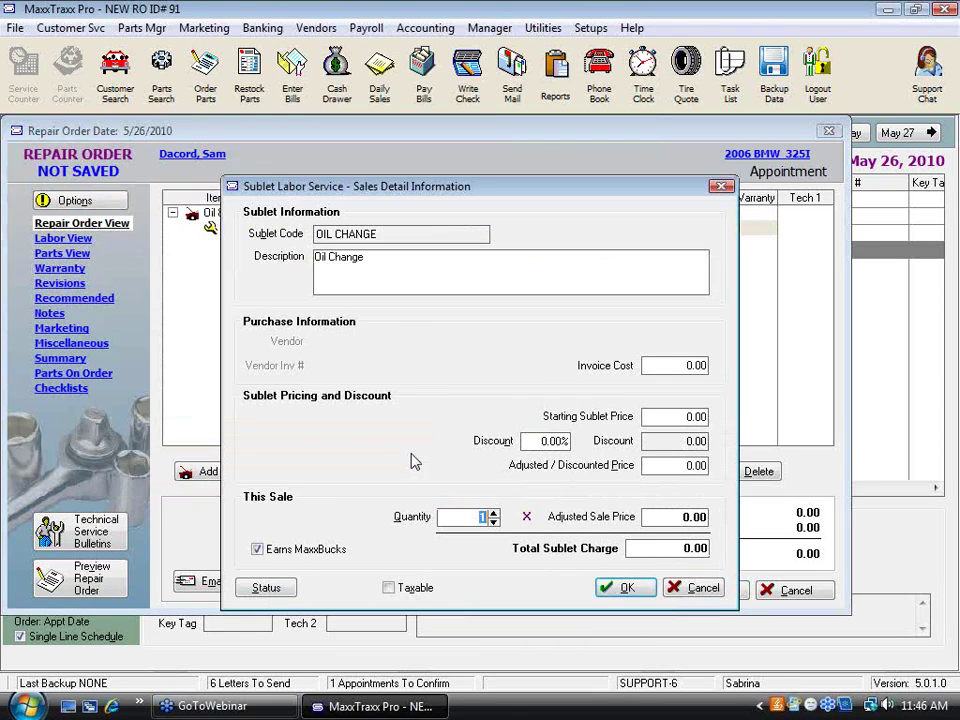
left_click(665, 415)
type("510")
type("0")
key("Tab")
left_click(690, 365)
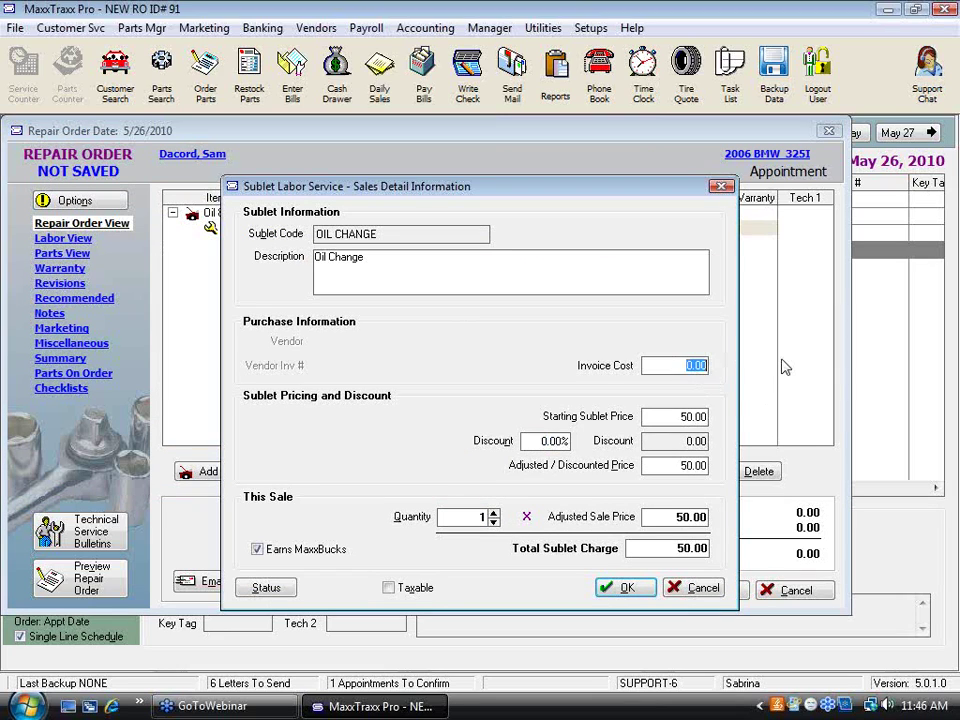
type("30")
key("Tab")
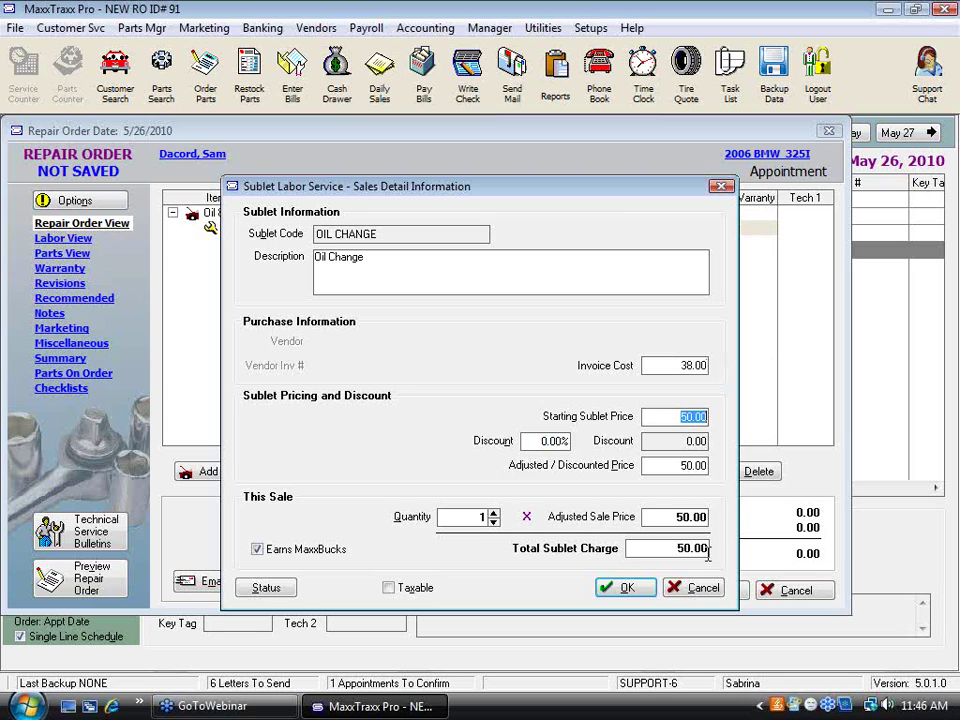
left_click(626, 587)
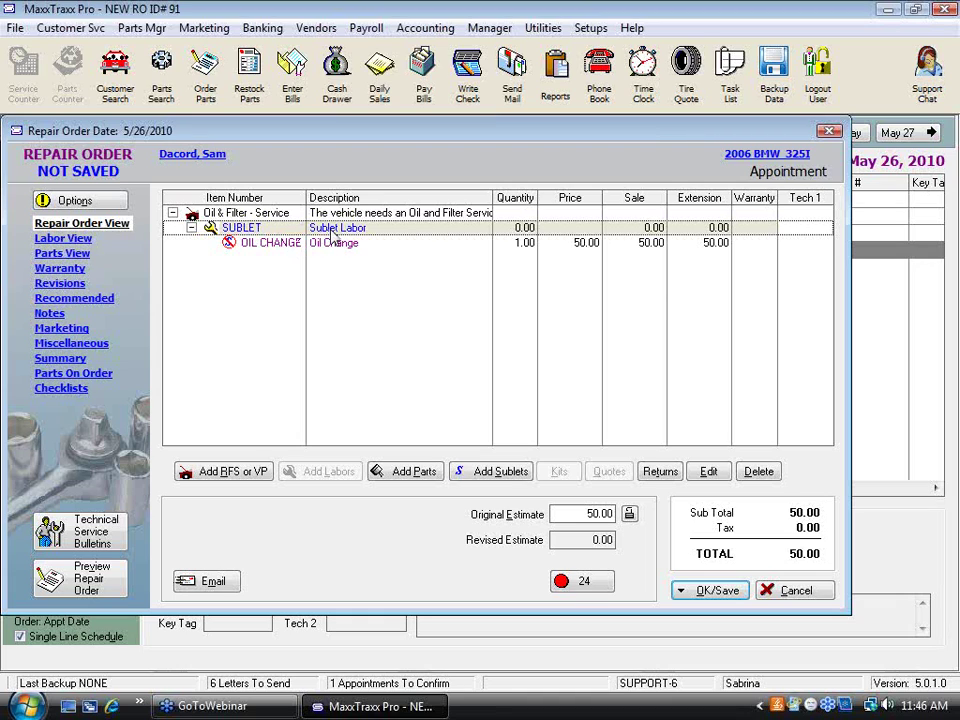
- Add one FL1A oil filter from the part list under the SUBLET labor
left_click(408, 471)
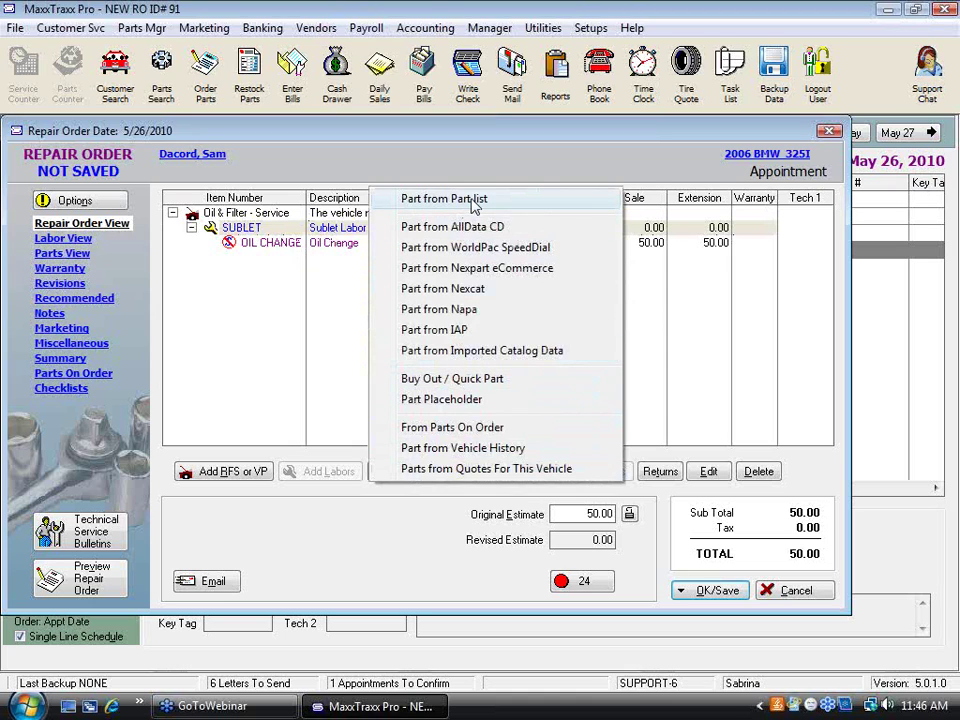
left_click(474, 205)
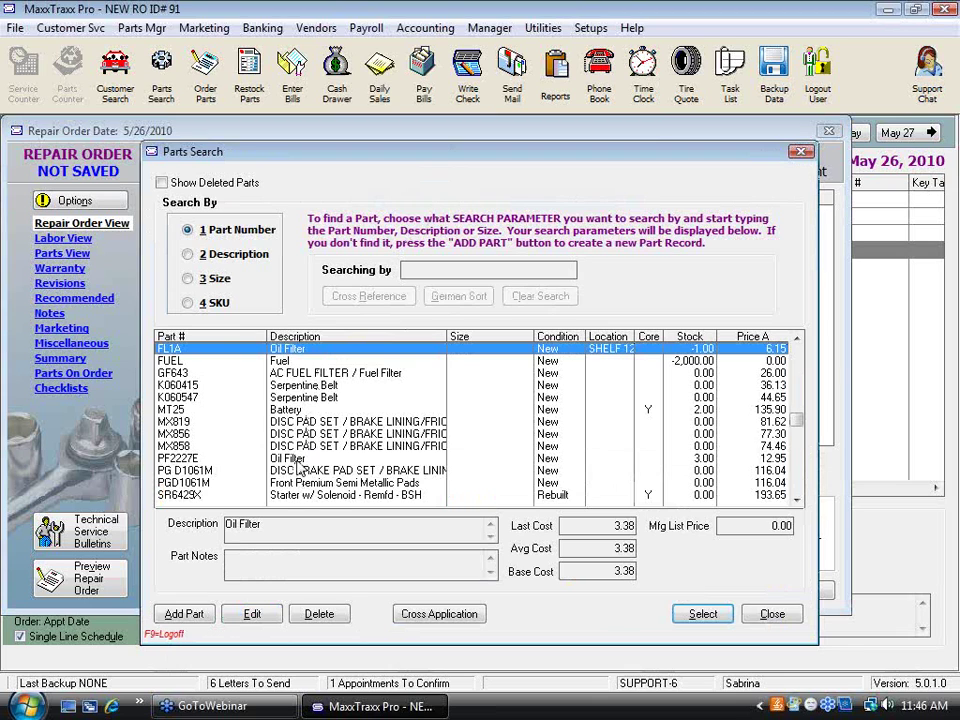
double_click(321, 349)
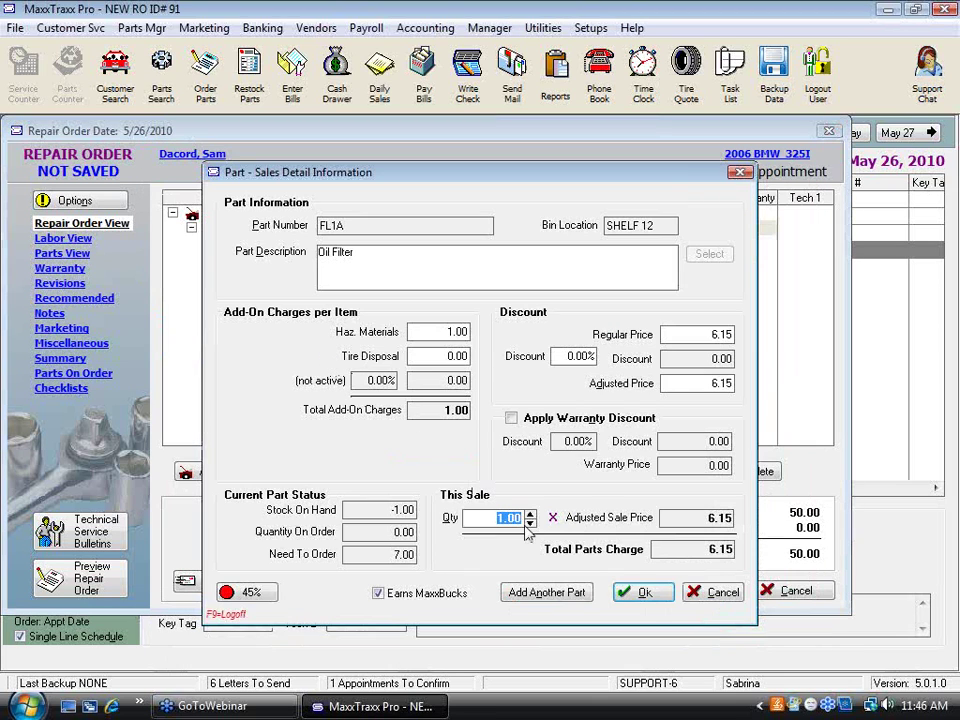
left_click(662, 595)
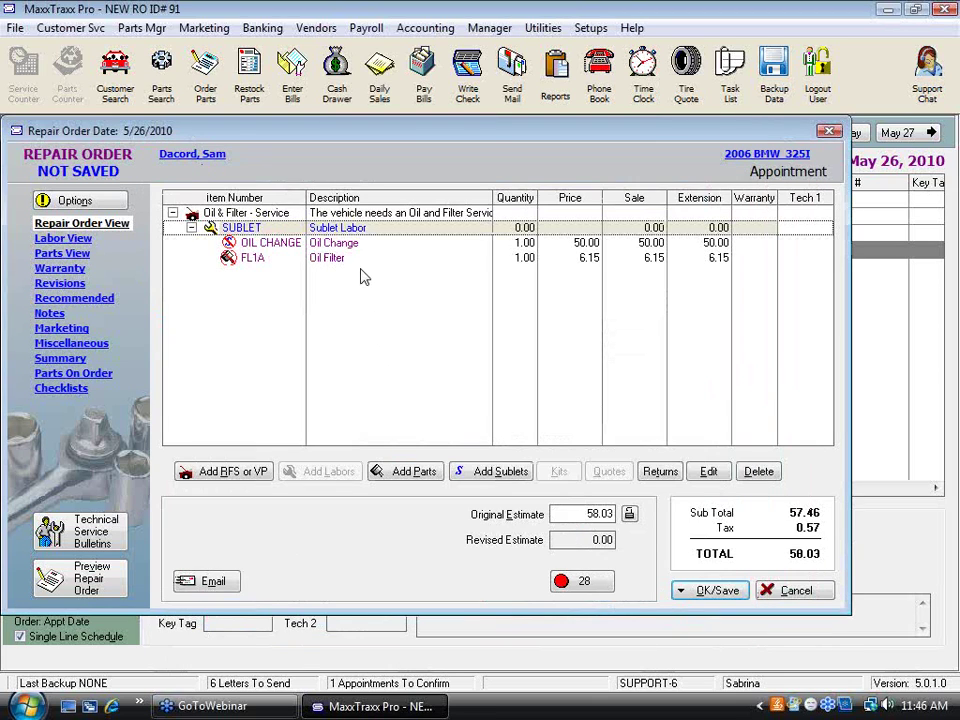
- Open the part list for the SUBLET labor and search for part numbers starting with 10
left_click(428, 478)
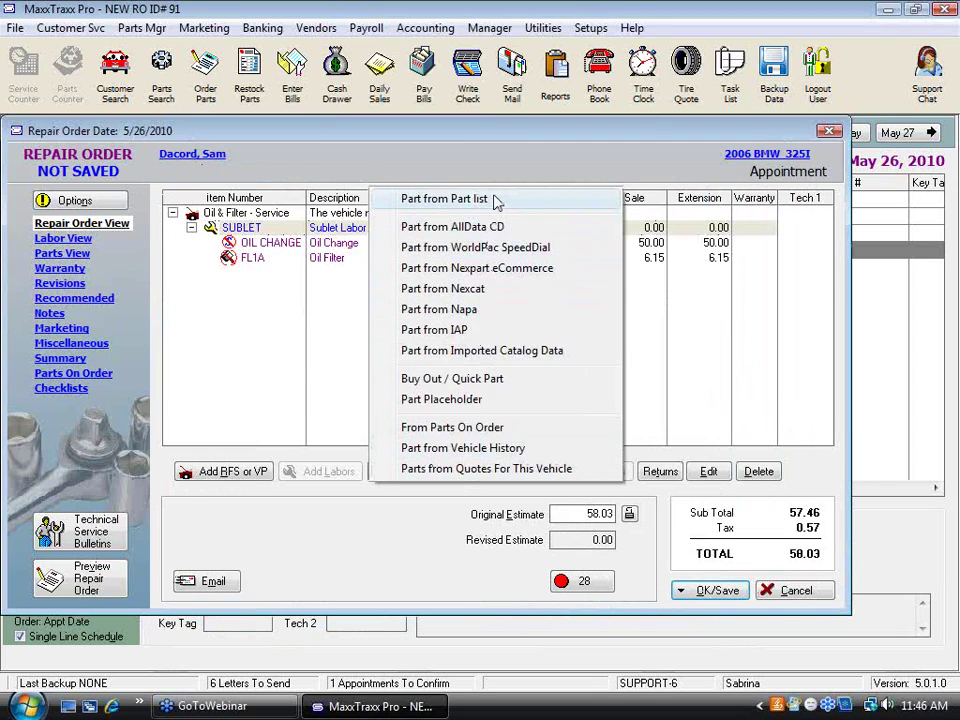
left_click(445, 199)
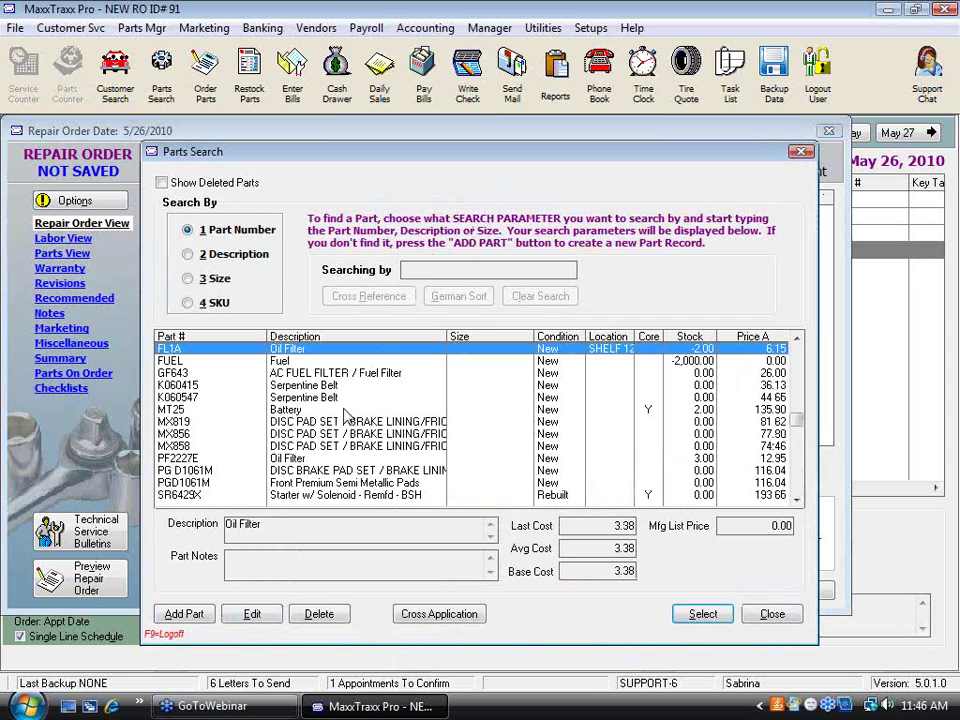
type("10")
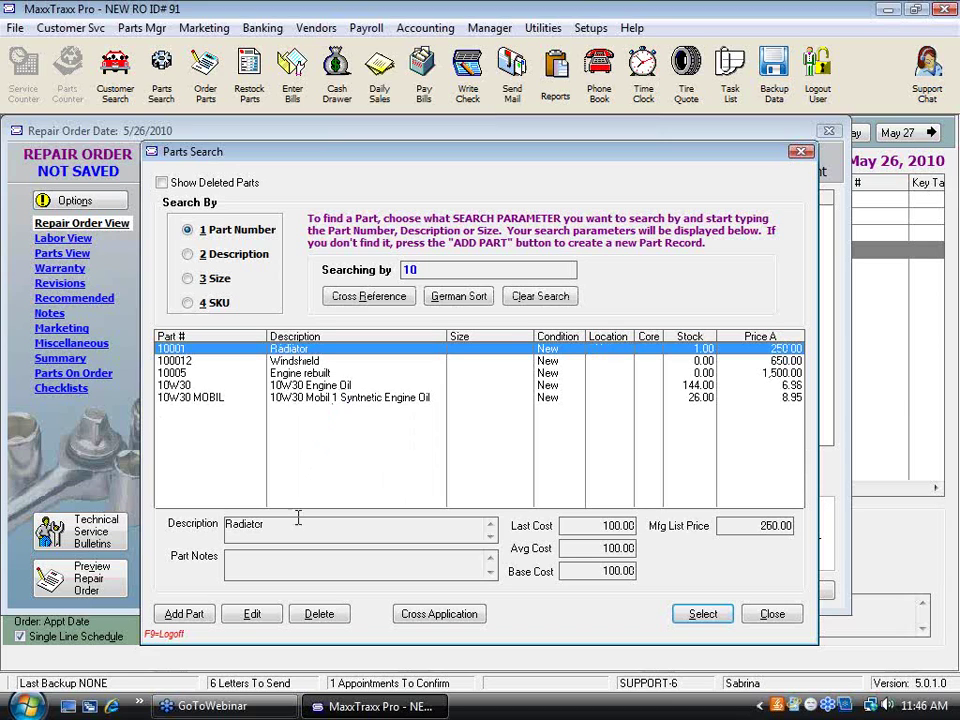
left_click(185, 614)
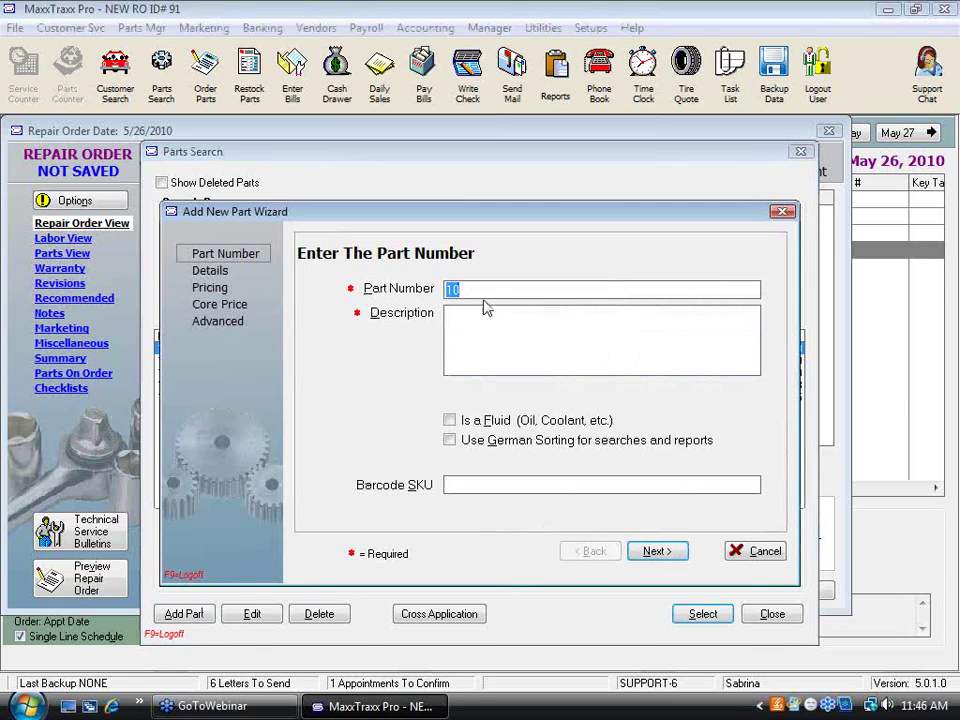
left_click(763, 551)
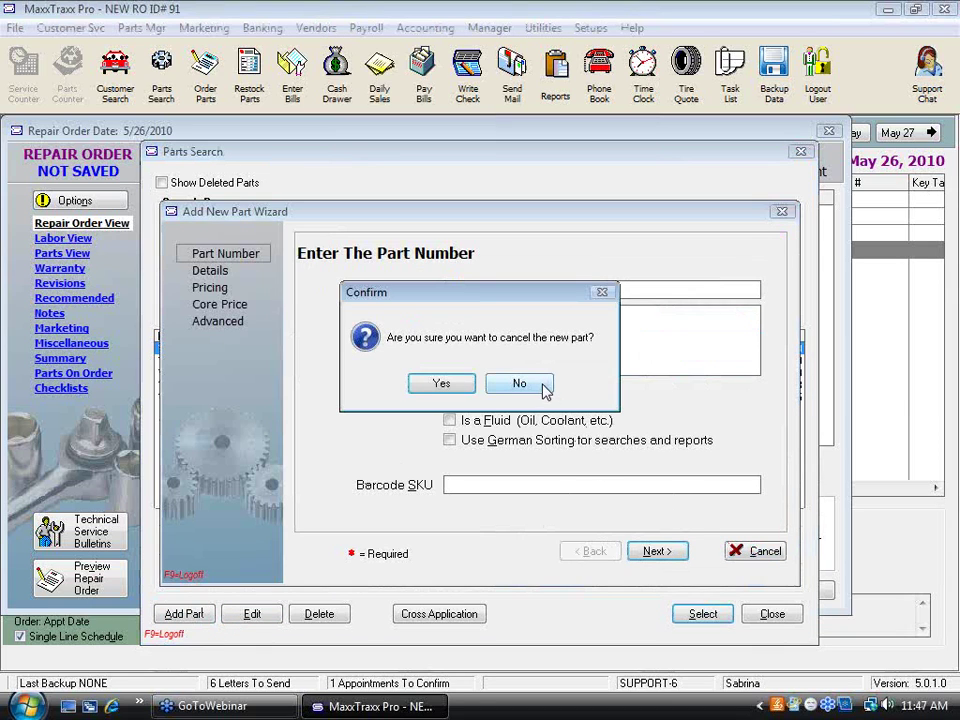
left_click(441, 383)
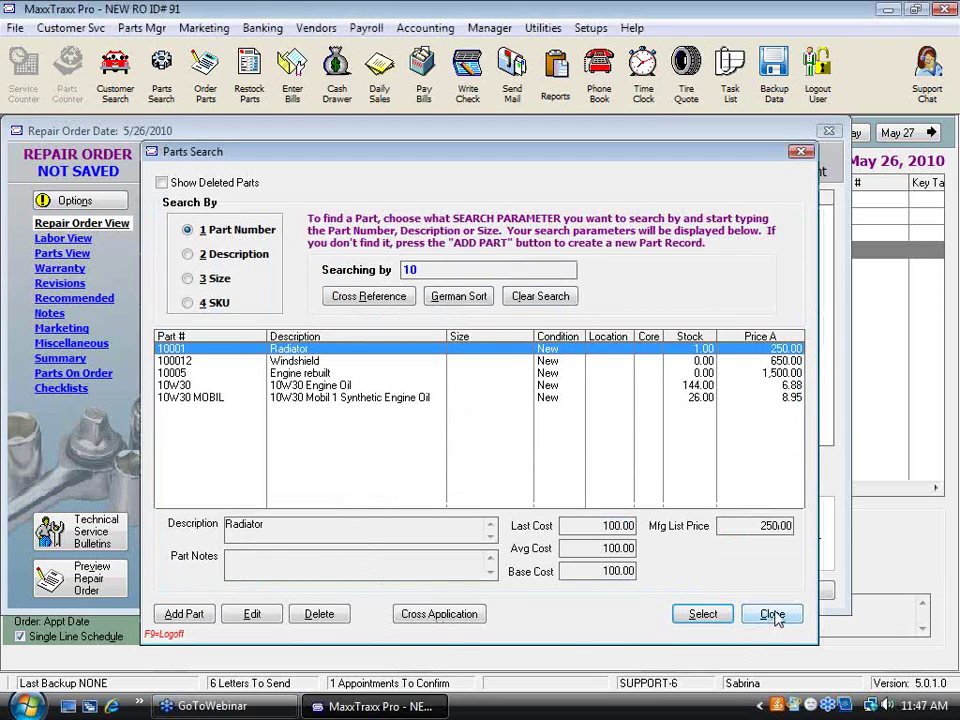
left_click(541, 299)
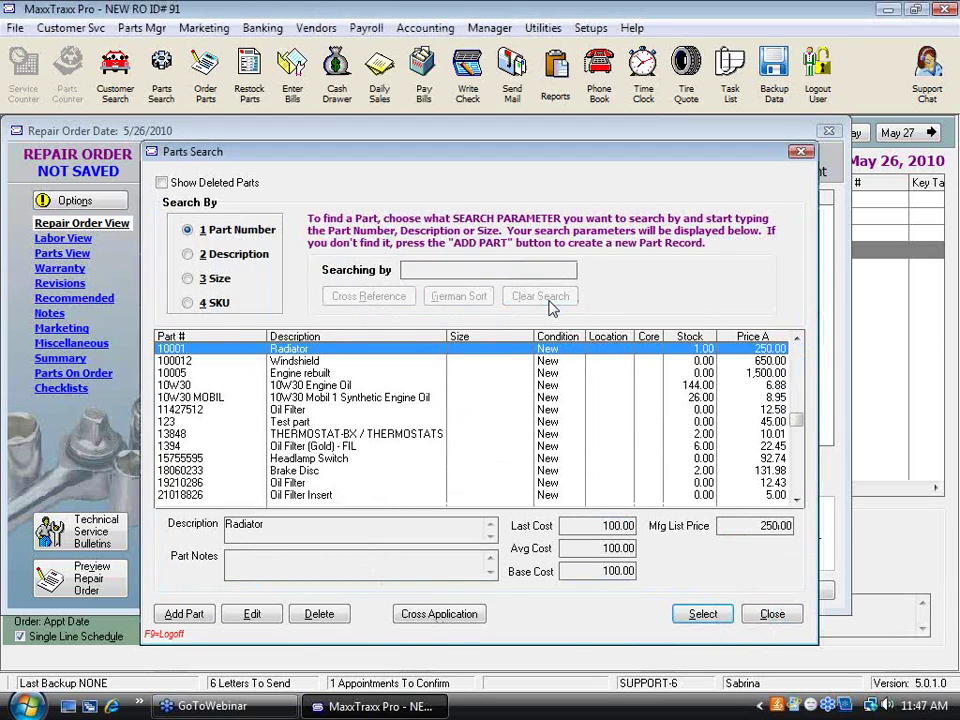
- Search part numbers starting with 5 and create a new part numbered 5W20 with the description Engine Oil 5W20
type("5")
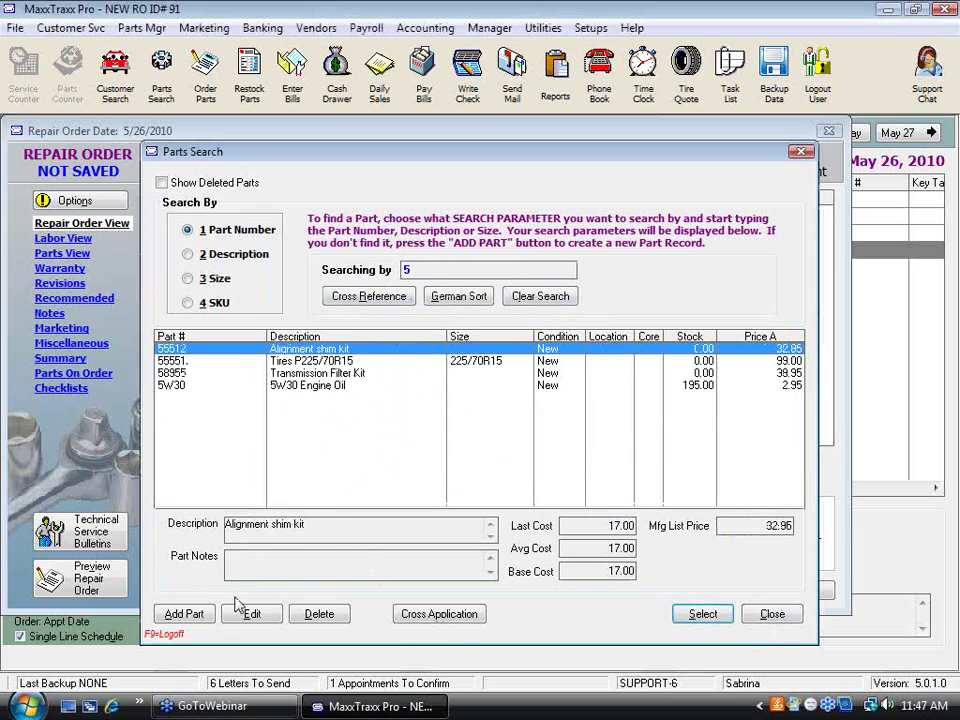
left_click(184, 614)
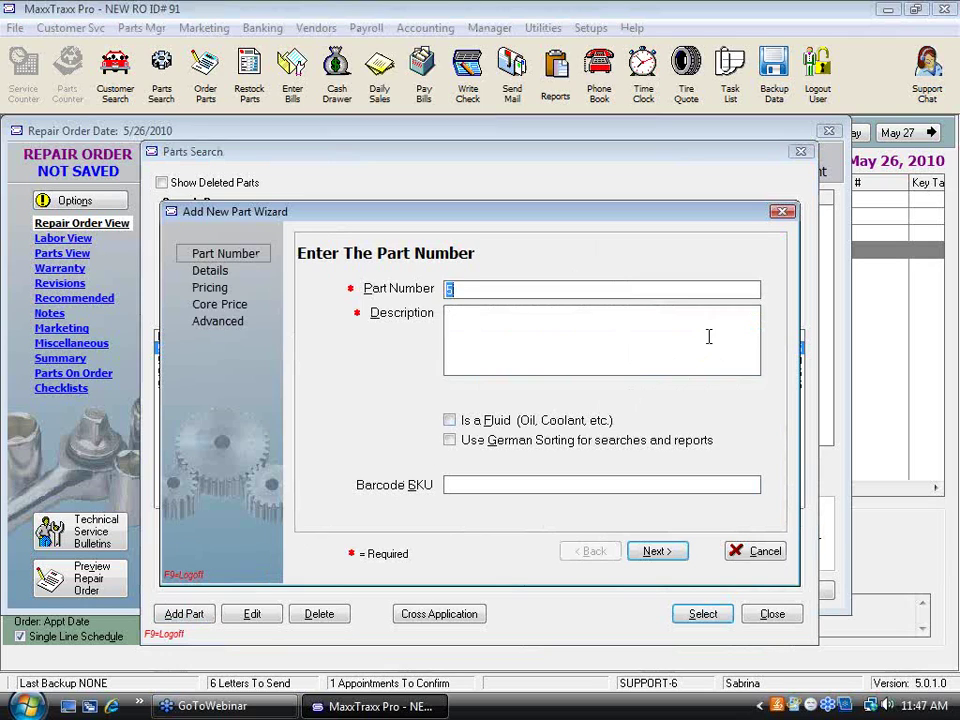
left_click(464, 290)
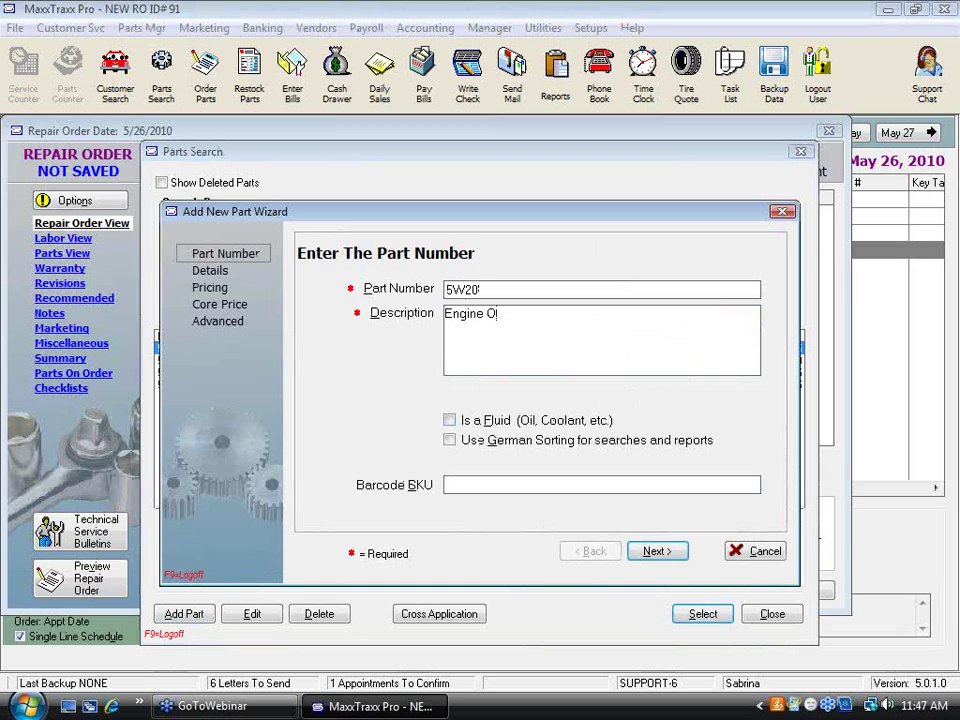
type("20")
left_click(660, 551)
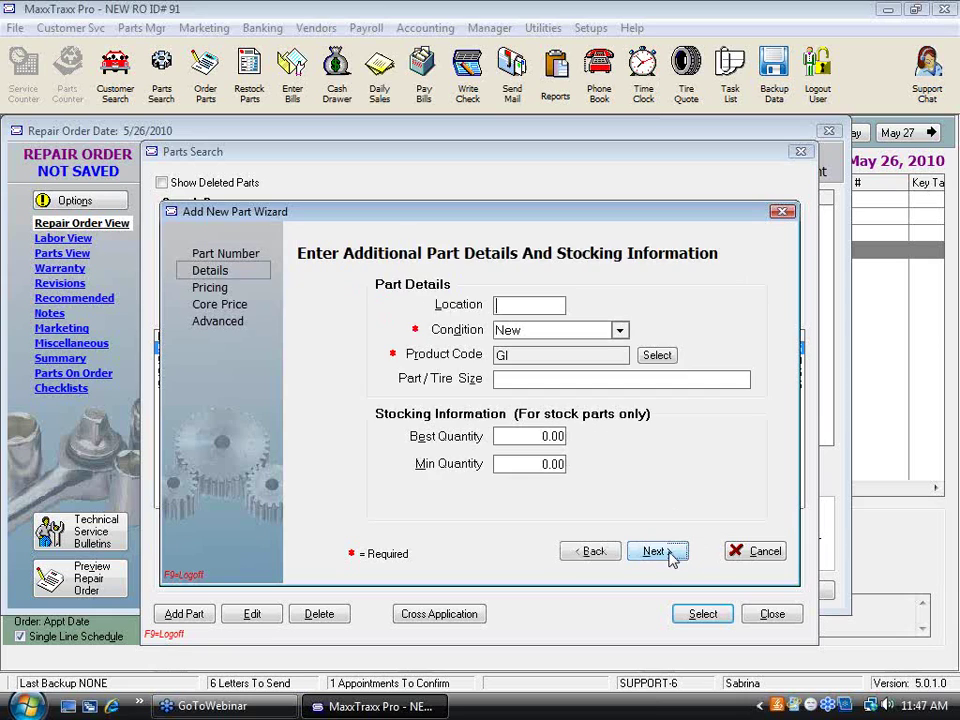
- Keep the default part details, set the base cost to 2.10 and the list price to 3.00, and finish the new part
left_click(656, 552)
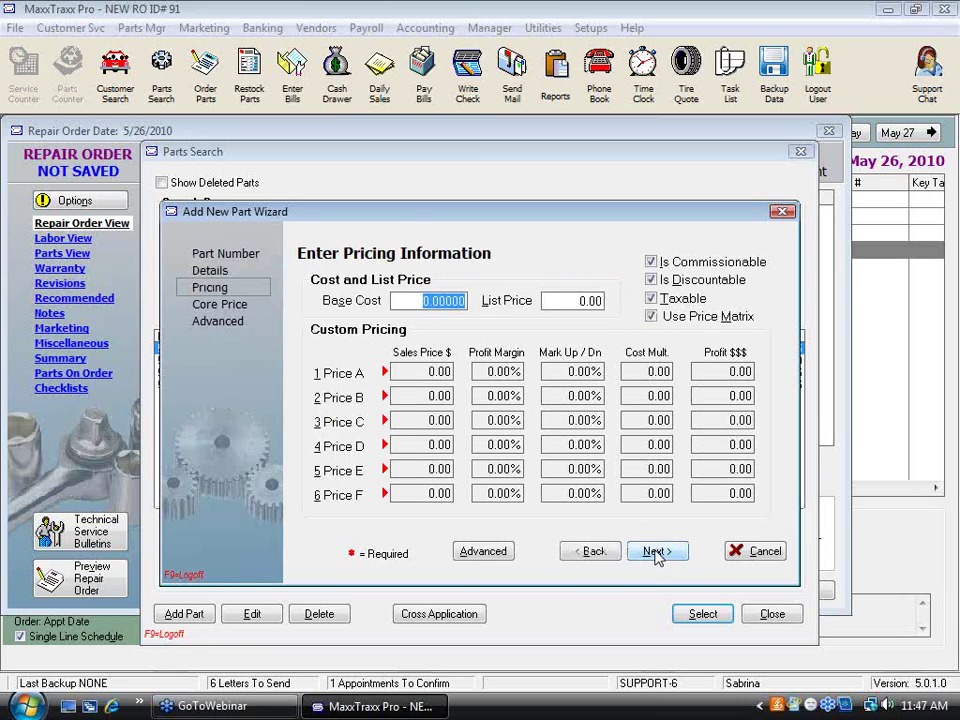
type("2.1")
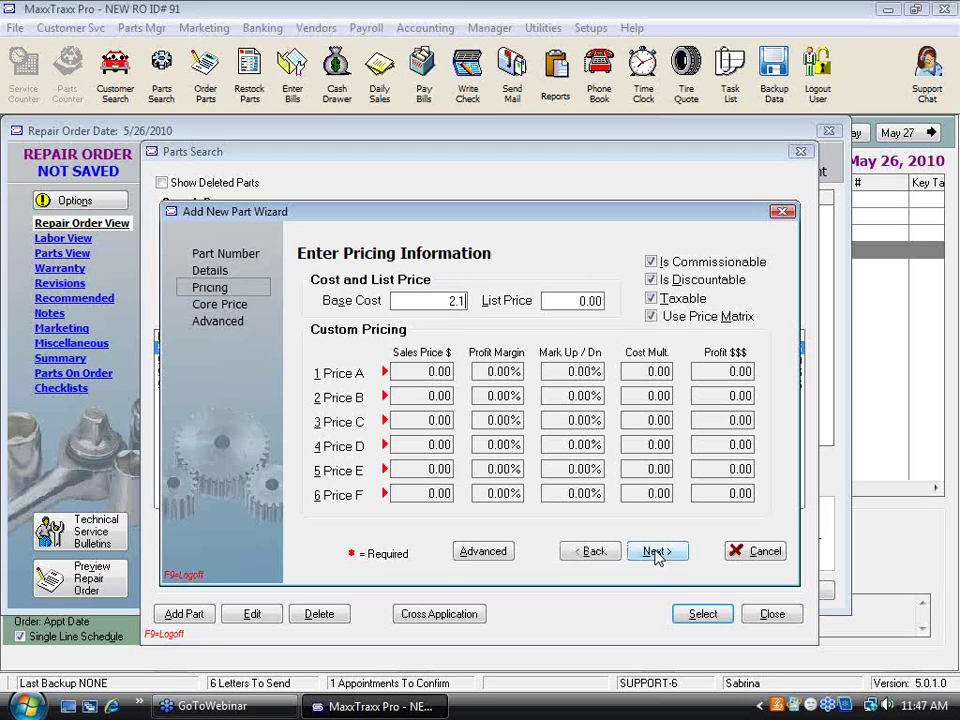
key("Tab")
type("3")
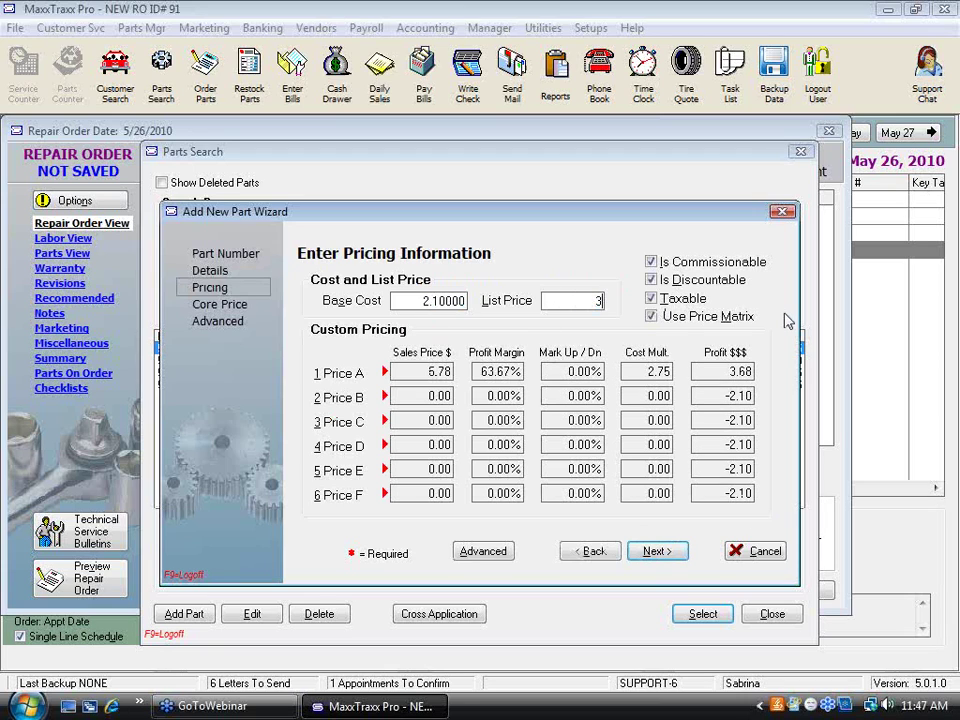
key("Tab")
left_click(675, 558)
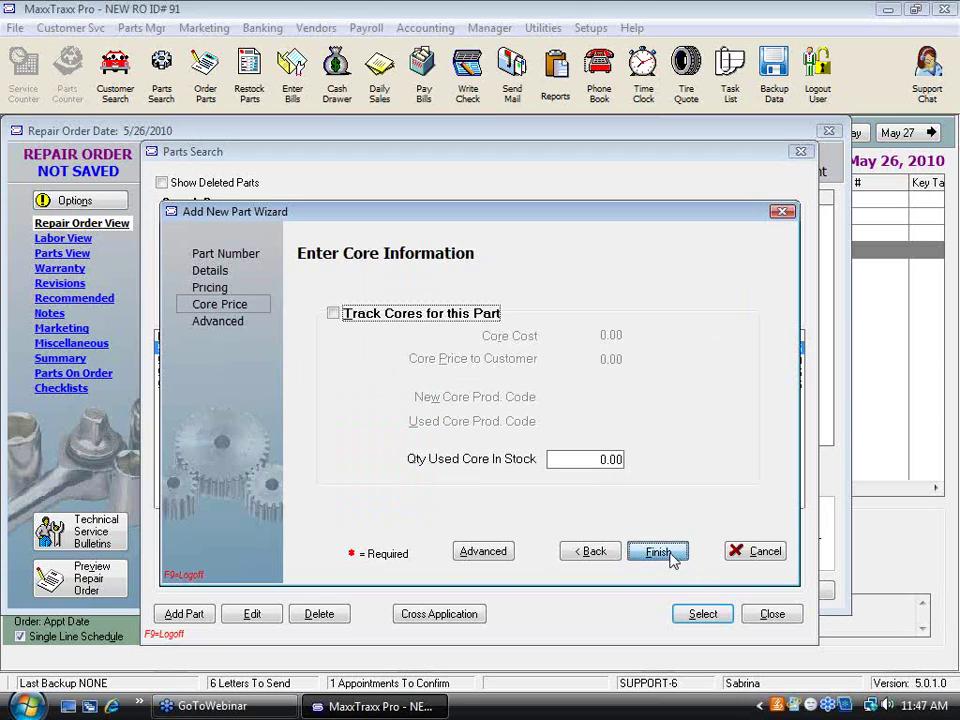
left_click(671, 557)
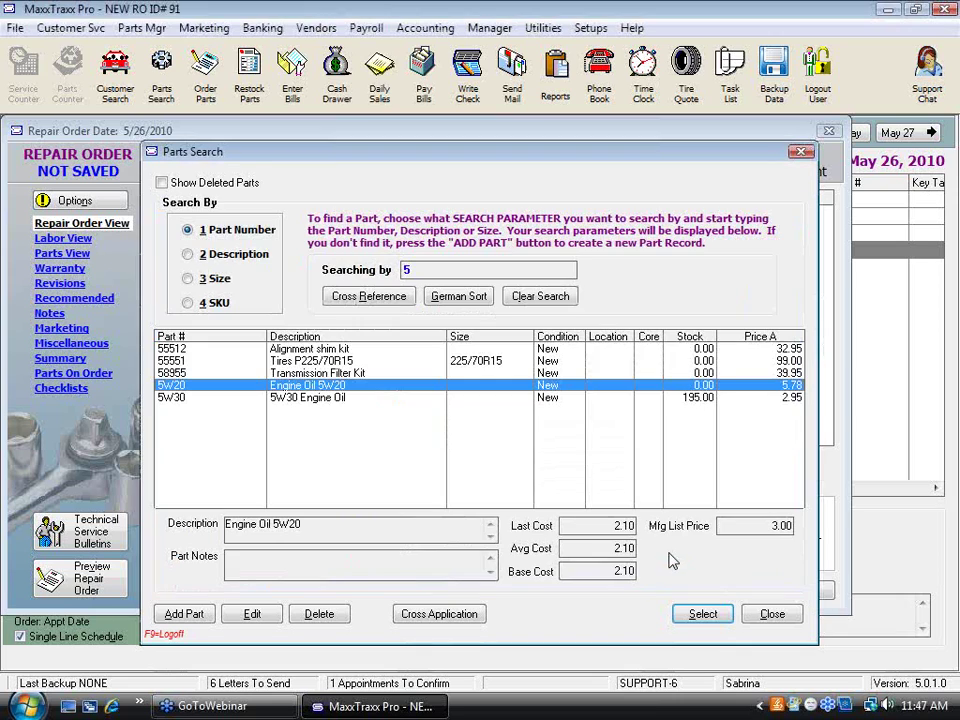
- Add the 5W20 engine oil to the SUBLET labor with a quantity of 12
left_click(715, 620)
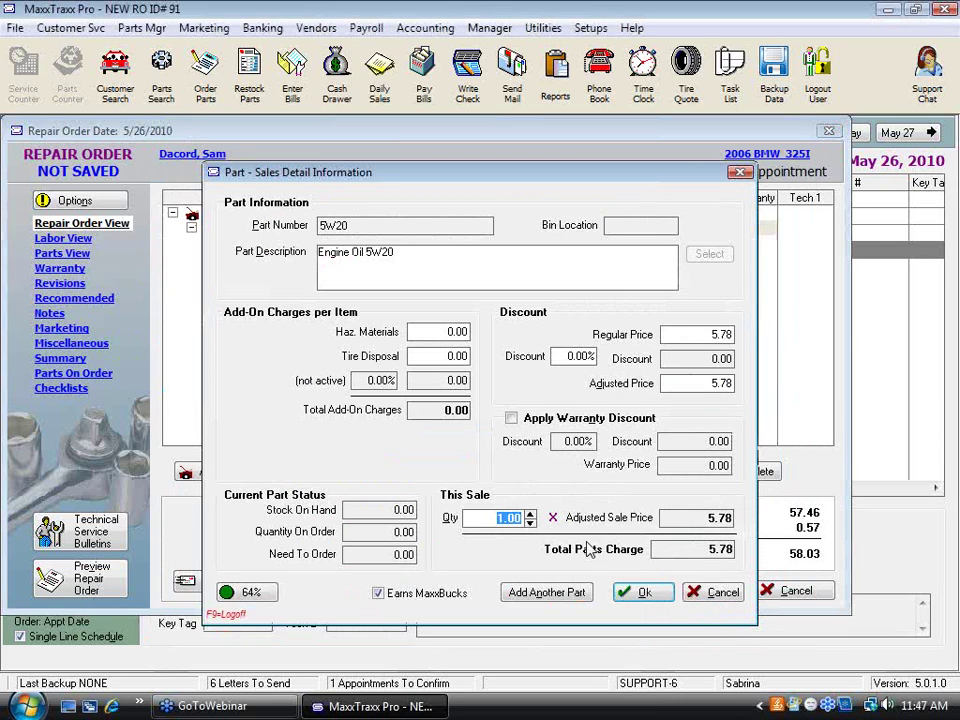
type("12")
left_click(643, 592)
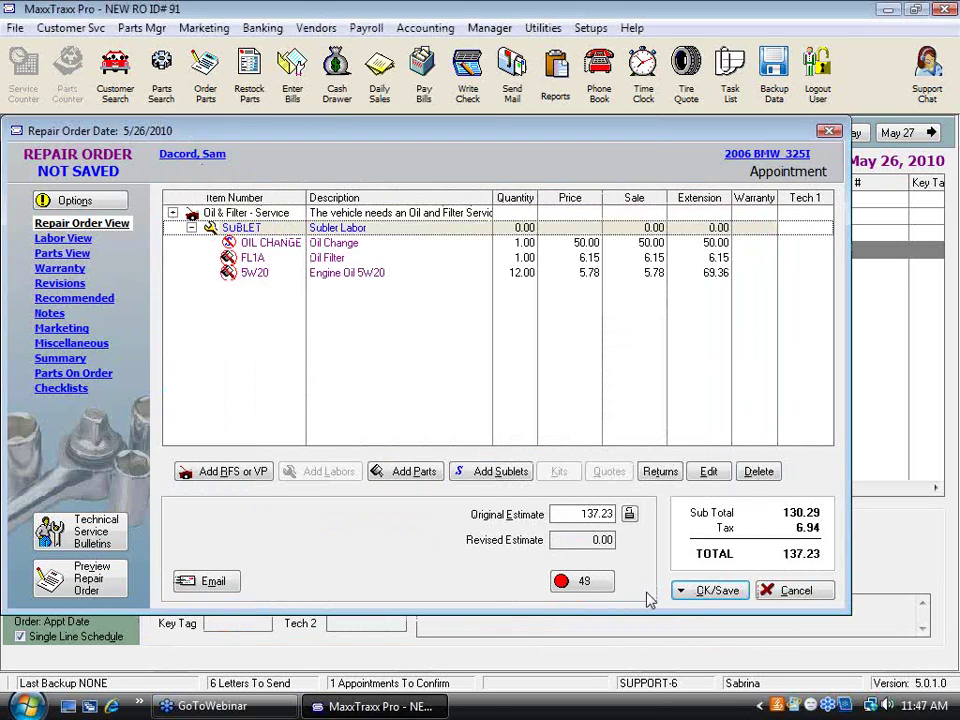
- Save the repair order without changing its status and tag OIL CHANGE, FL1A and 5W20 for ordering
left_click(728, 592)
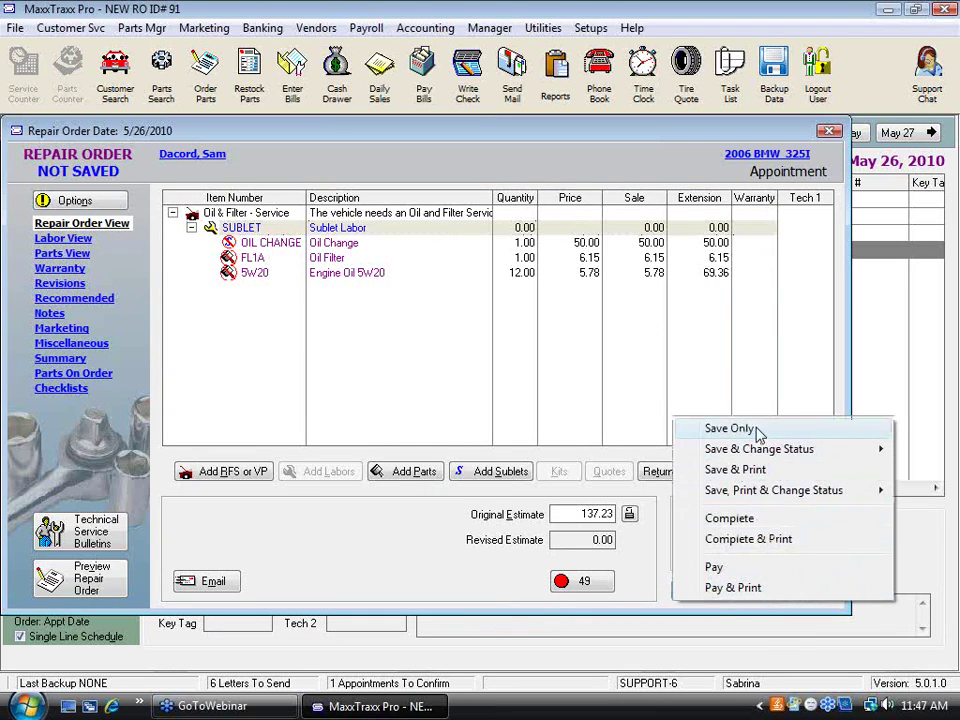
left_click(699, 429)
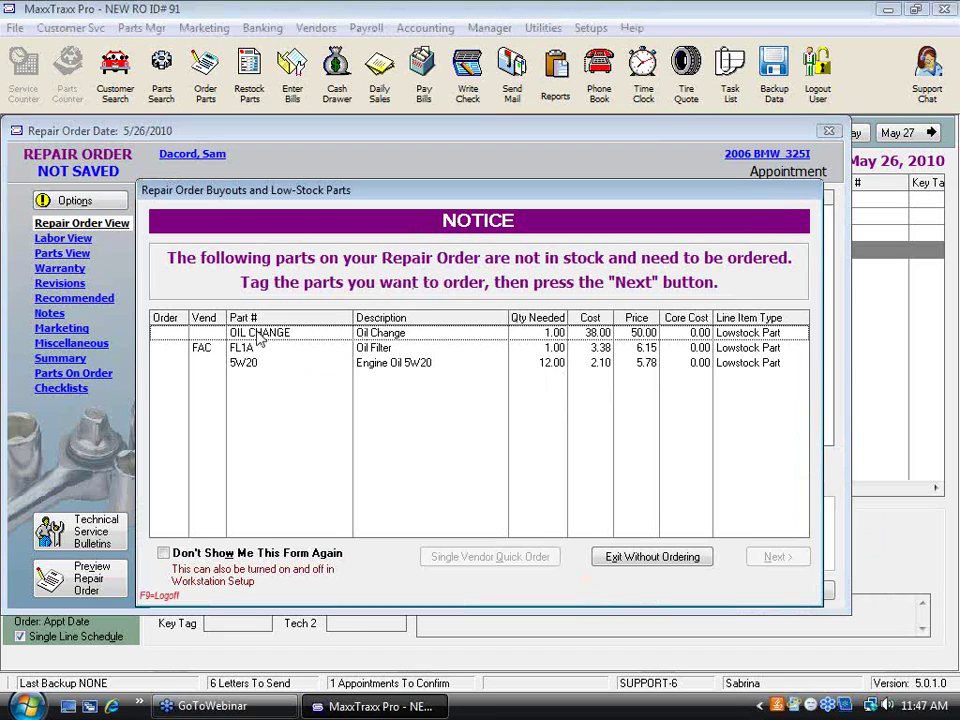
left_click(158, 333)
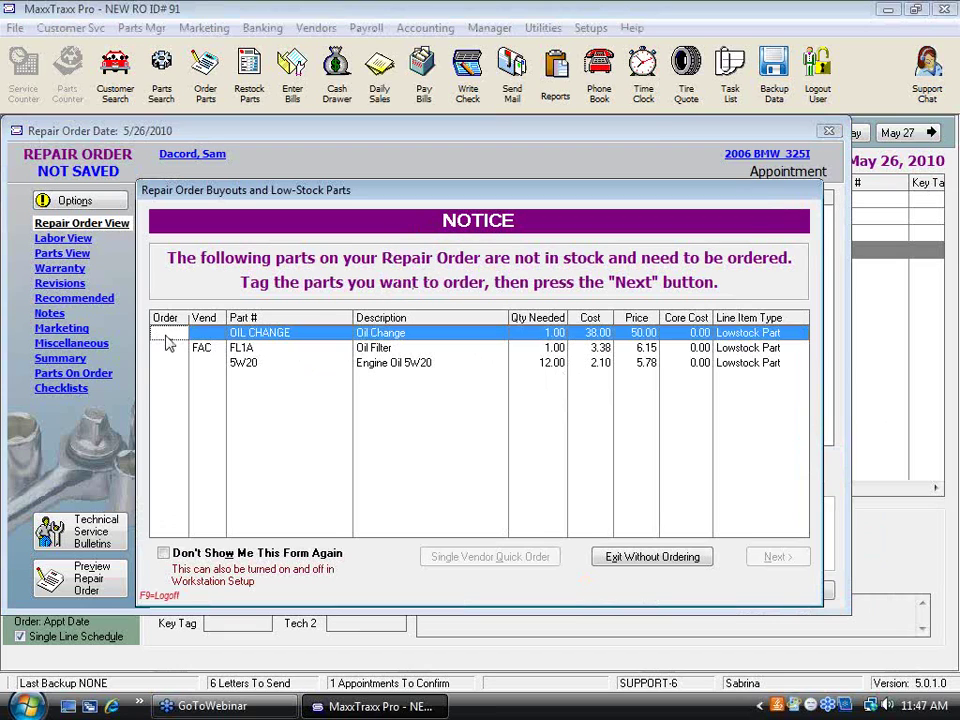
left_click(158, 348)
left_click(158, 363)
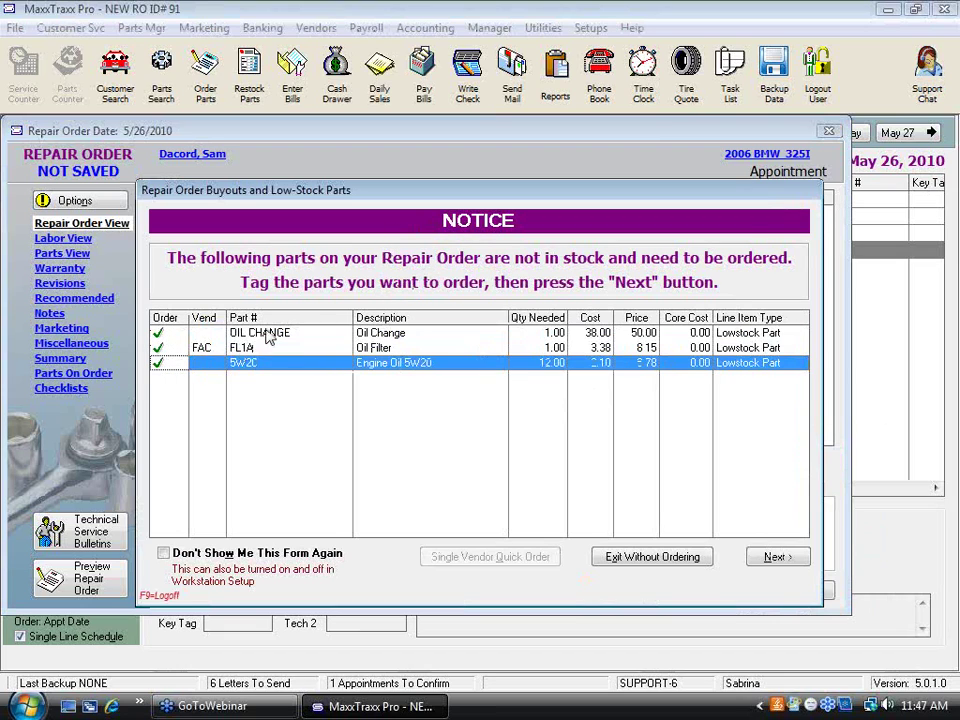
left_click(790, 558)
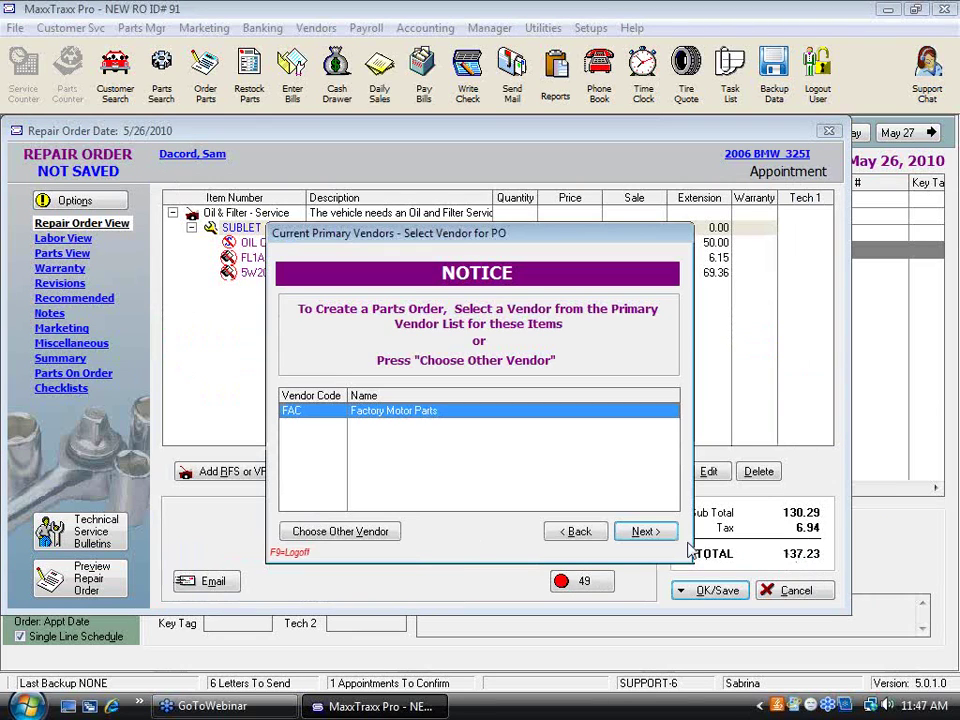
- Choose Ron's as the vendor for the tagged items and save the parts order as an open PO
left_click(291, 530)
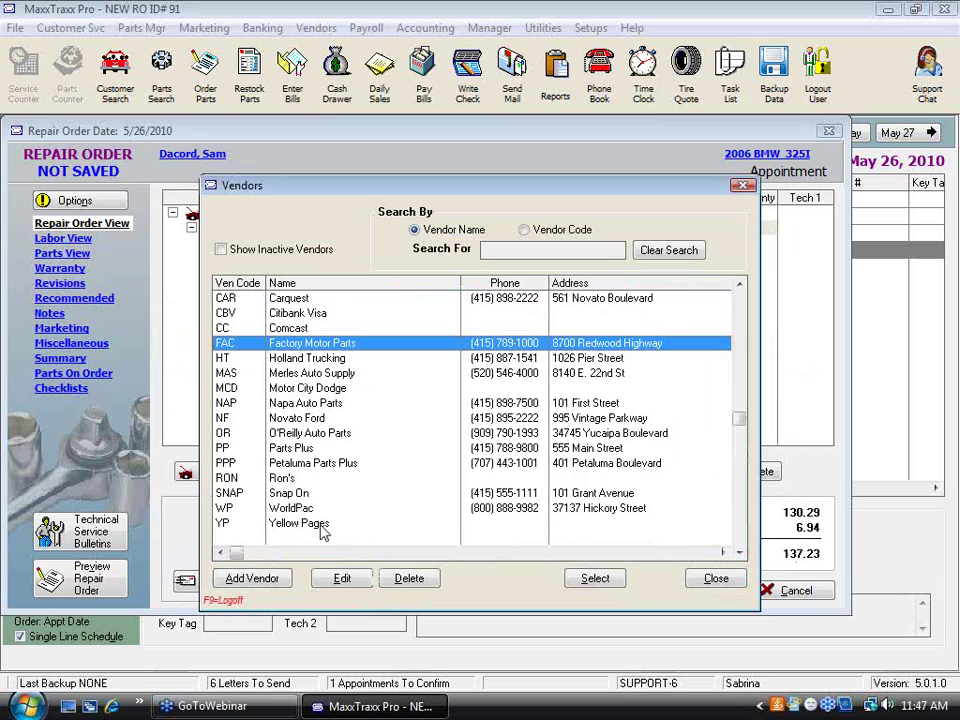
left_click(289, 479)
left_click(600, 577)
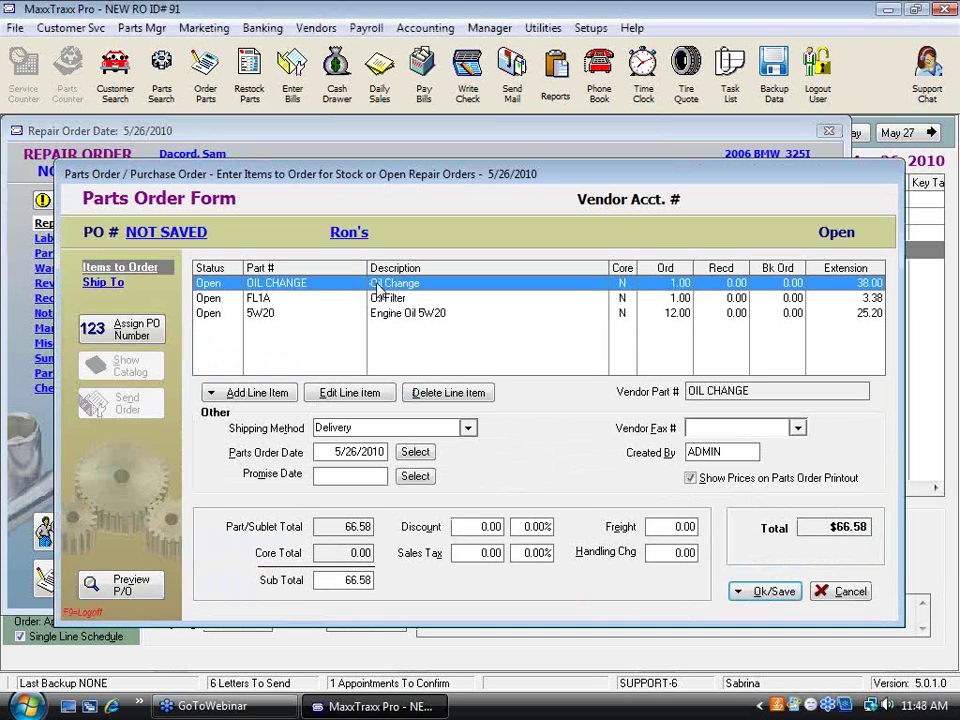
left_click(739, 591)
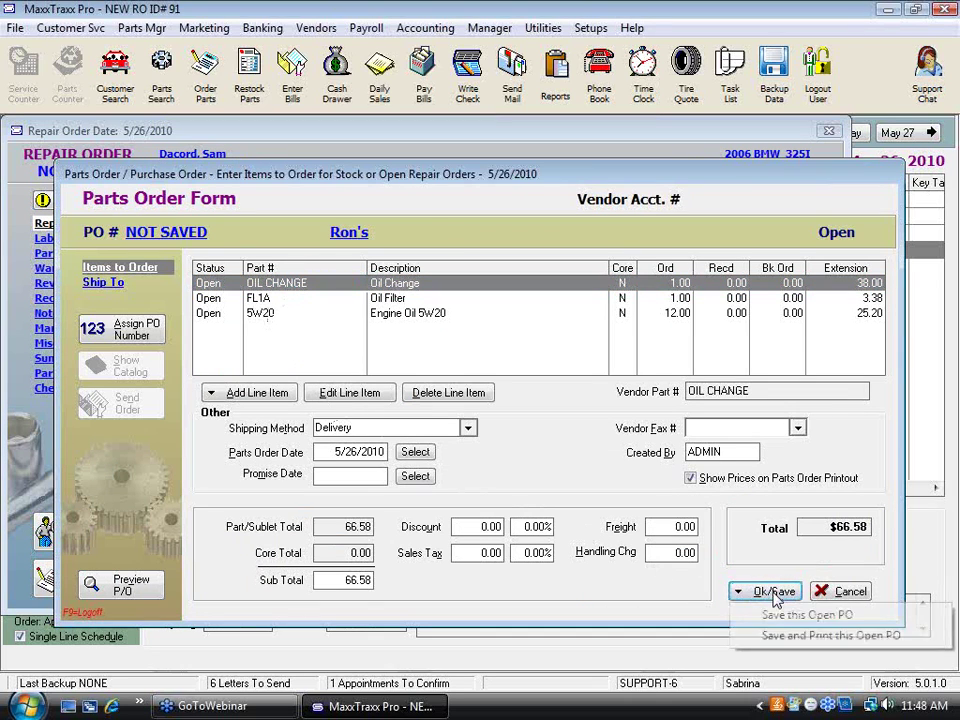
left_click(780, 616)
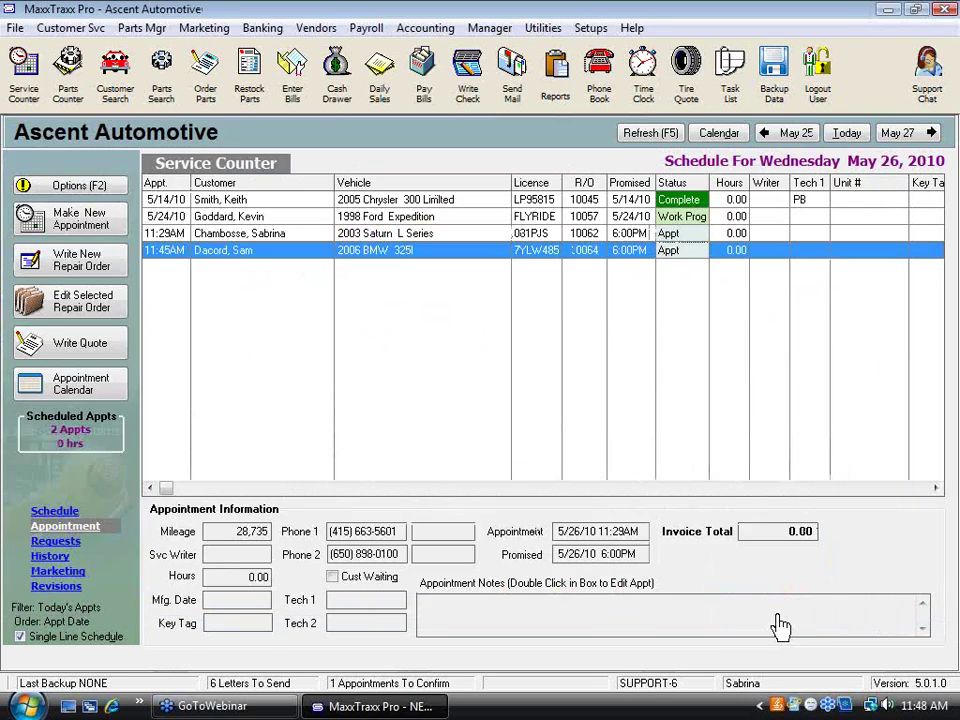
- Convert the Ron's parts order into a received vendor invoice with a target amount of 66.58
left_click(200, 106)
left_click(700, 190)
type("66.58")
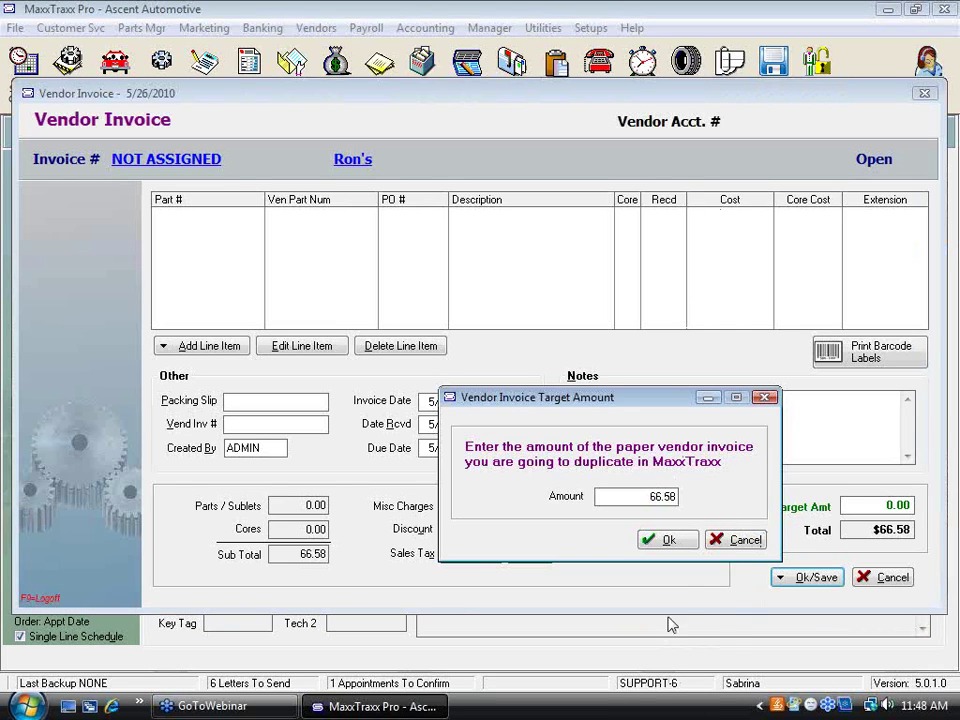
left_click(666, 540)
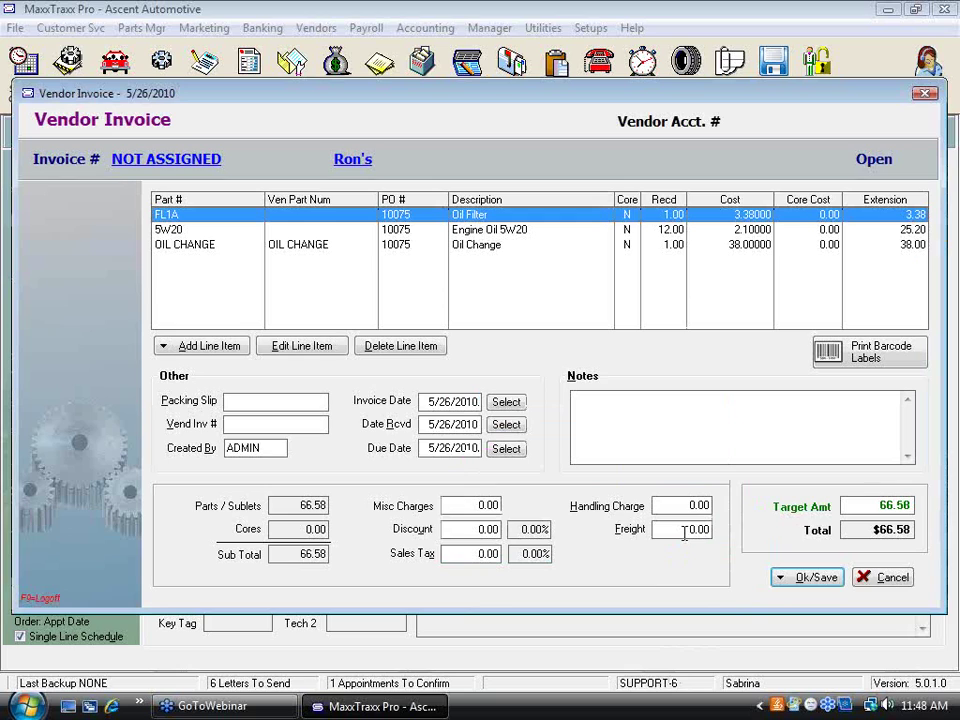
- Post the Ron's vendor invoice with its vendor invoice number, update the inventory, and close the parts order list
left_click(805, 577)
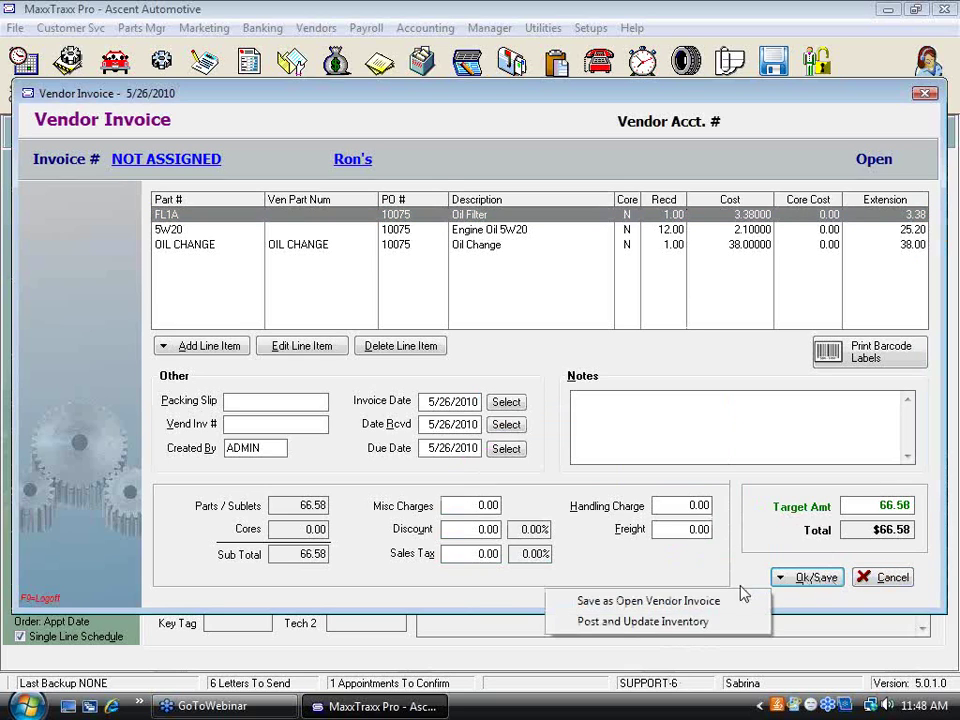
left_click(688, 624)
type("1506115")
left_click(472, 374)
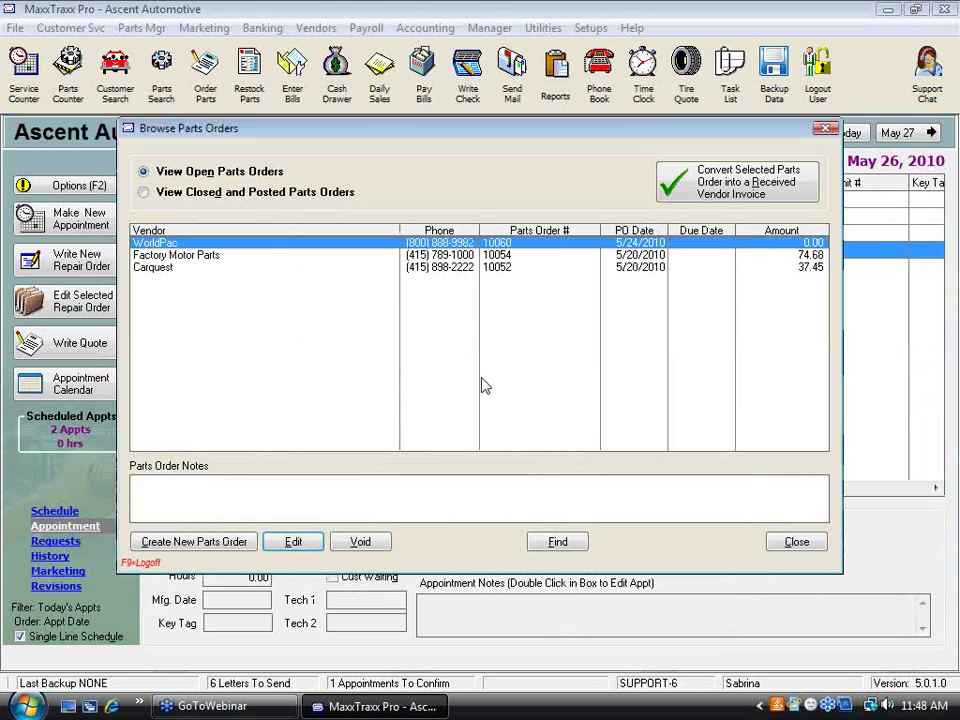
left_click(797, 542)
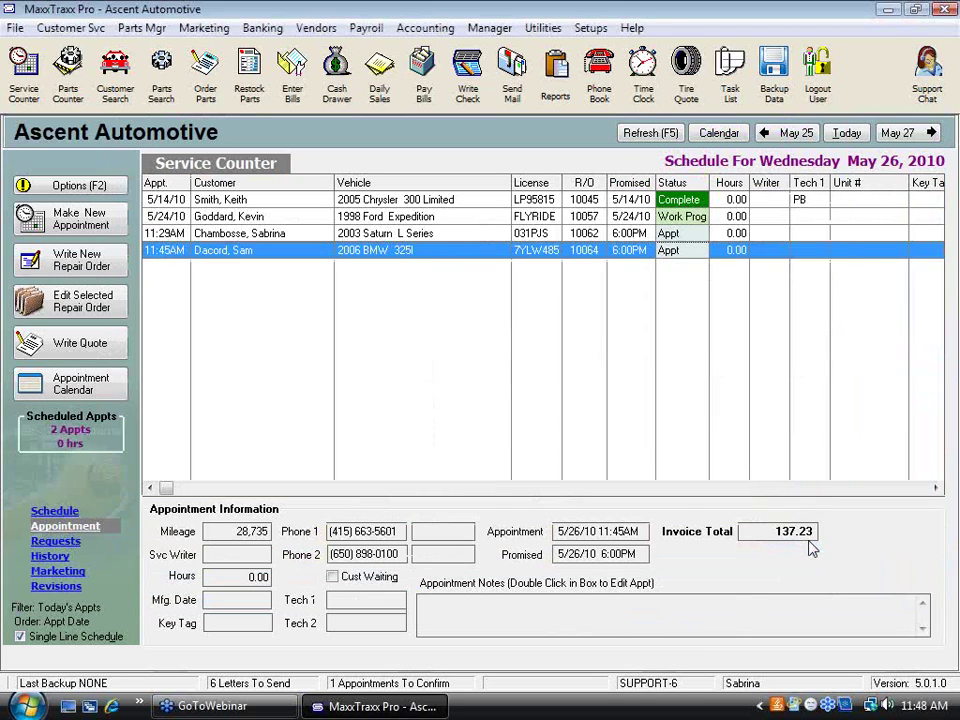
- Reopen the 2006 BMW 325I repair order and check the vendor and invoice cost of the OIL CHANGE sublet
double_click(398, 257)
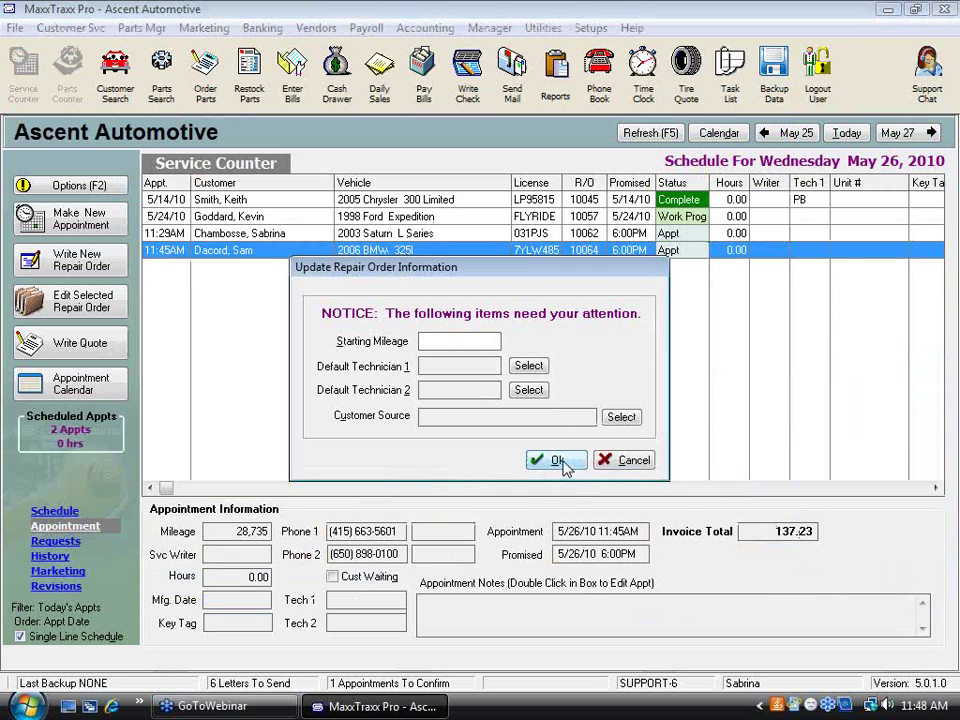
left_click(556, 460)
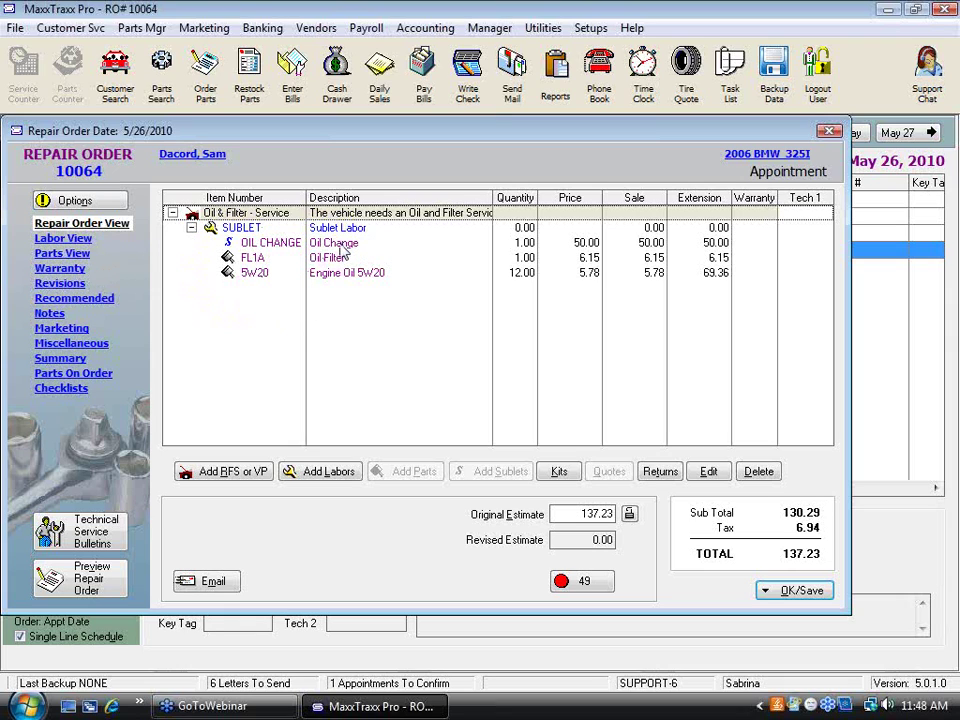
double_click(340, 250)
double_click(694, 366)
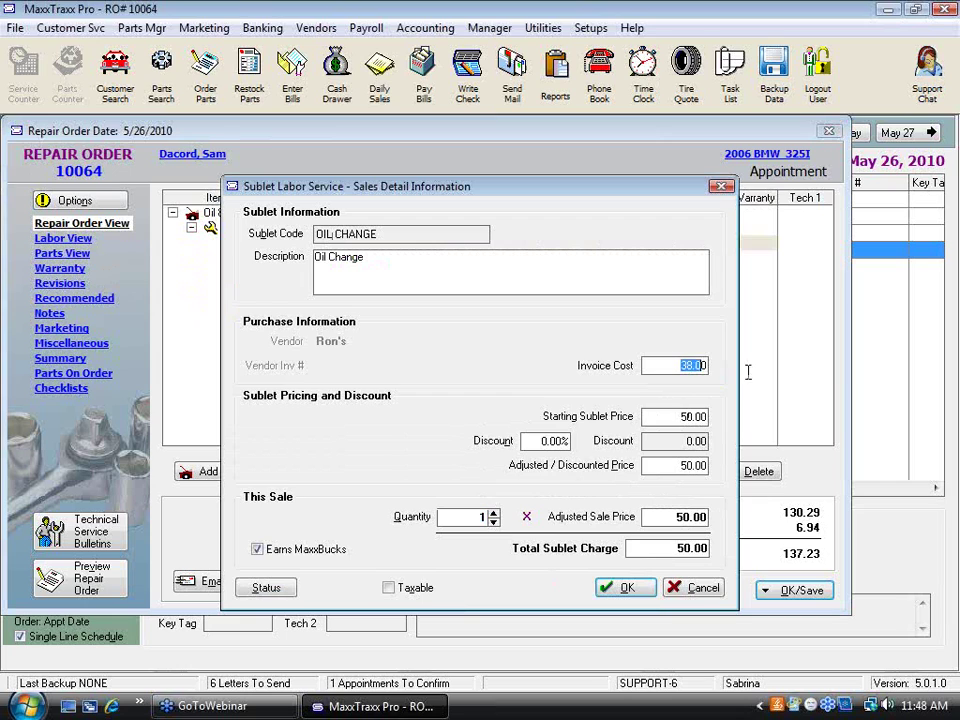
left_click(722, 591)
- Check the regular price and profitability of the FL1A oil filter on the repair order
double_click(340, 258)
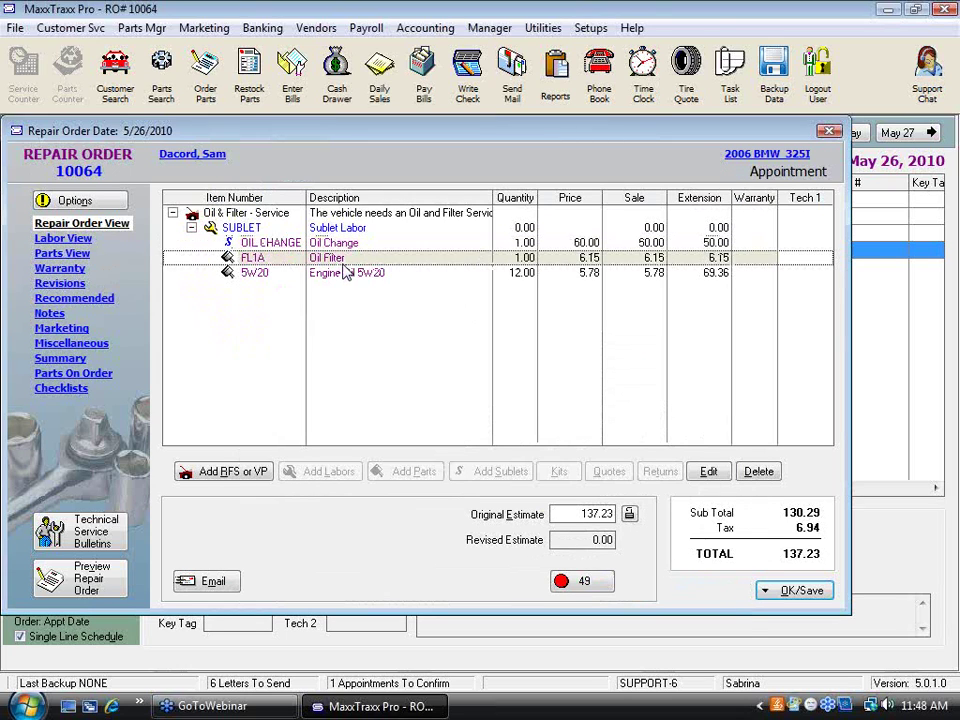
left_click(700, 334)
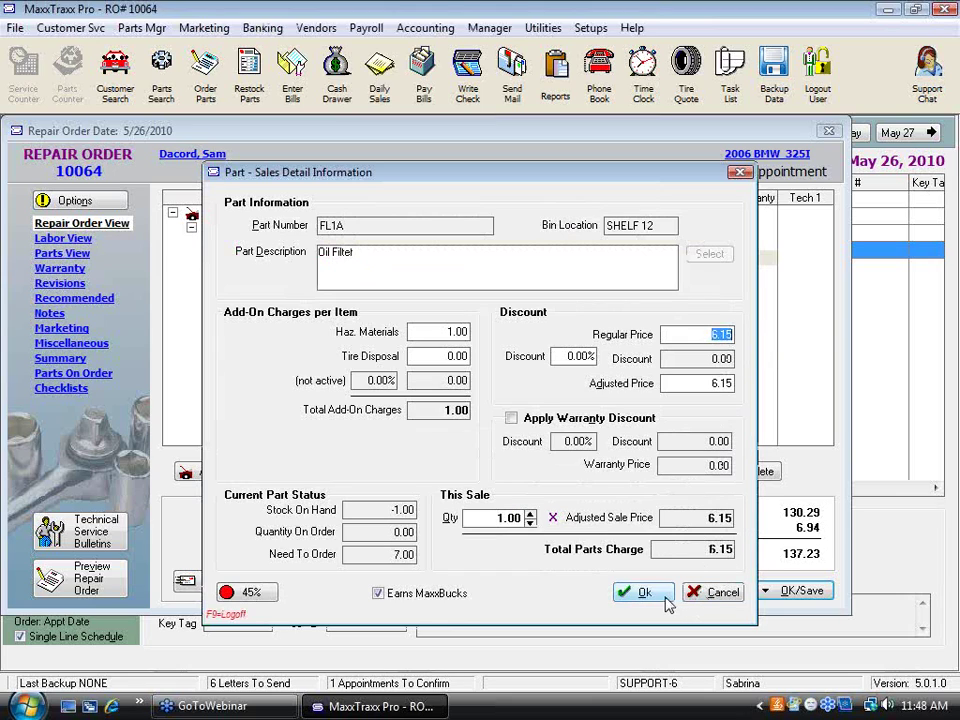
left_click(249, 593)
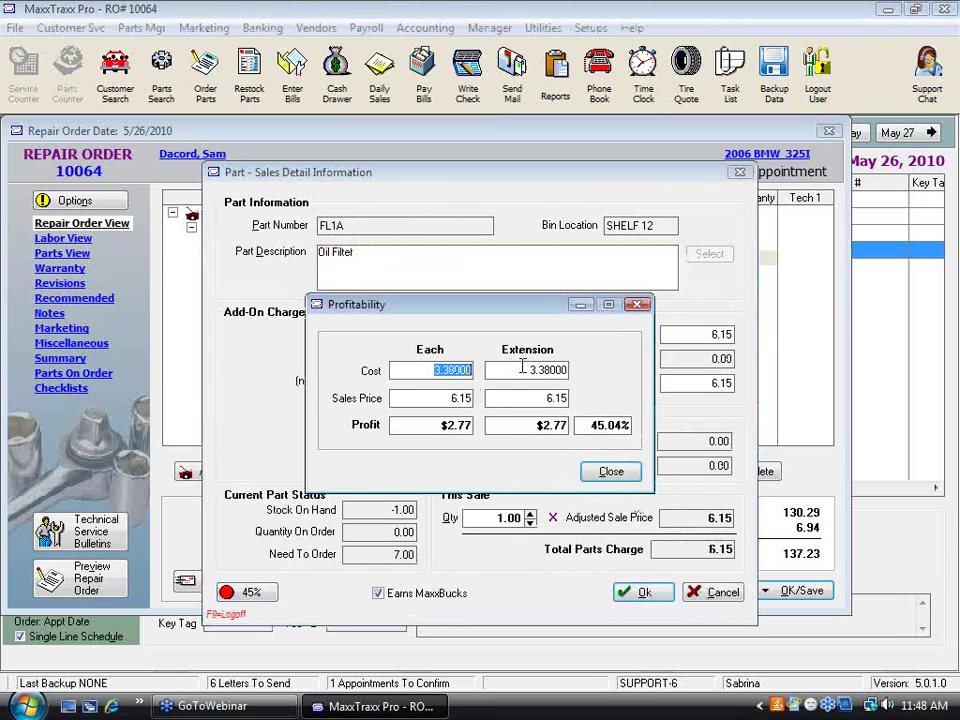
left_click(613, 472)
left_click(645, 593)
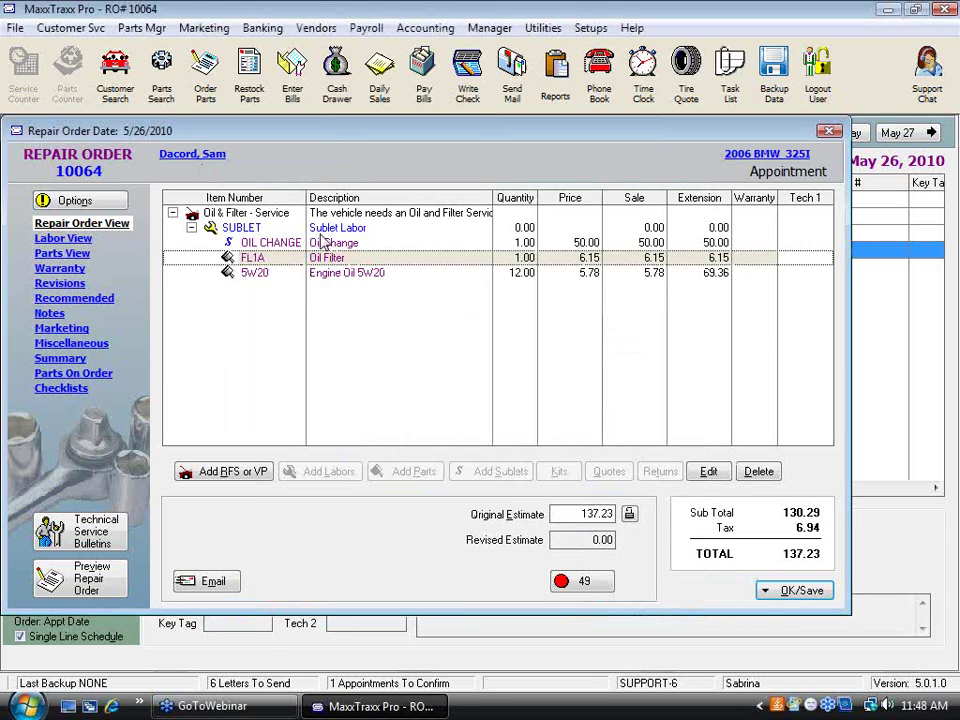
- Open the sales details of the 5W20 engine oil and check its profitability
double_click(360, 332)
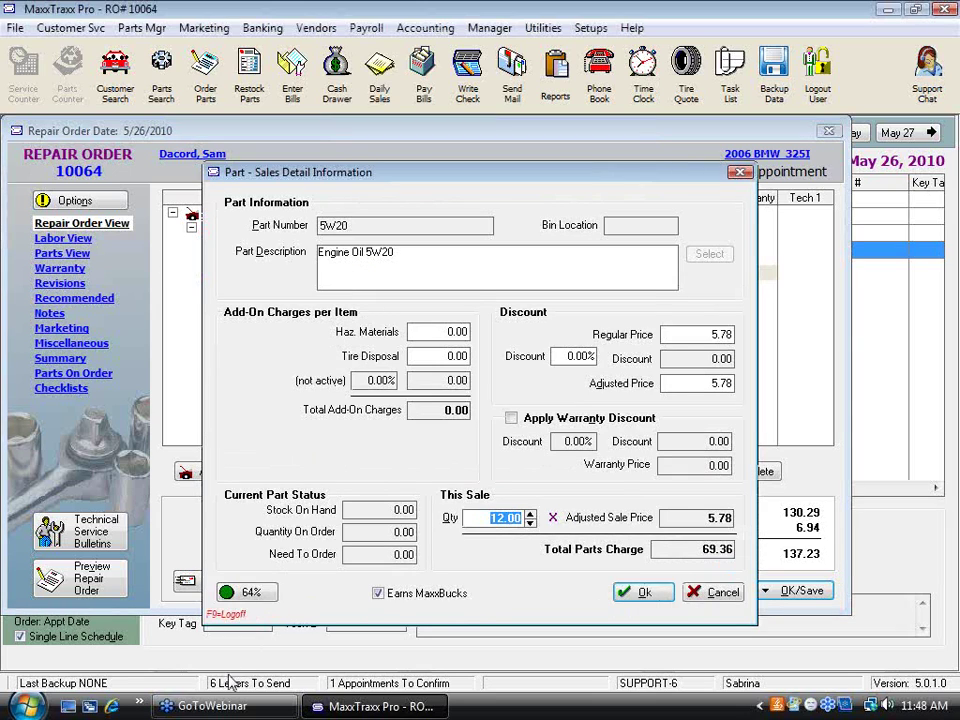
left_click(250, 593)
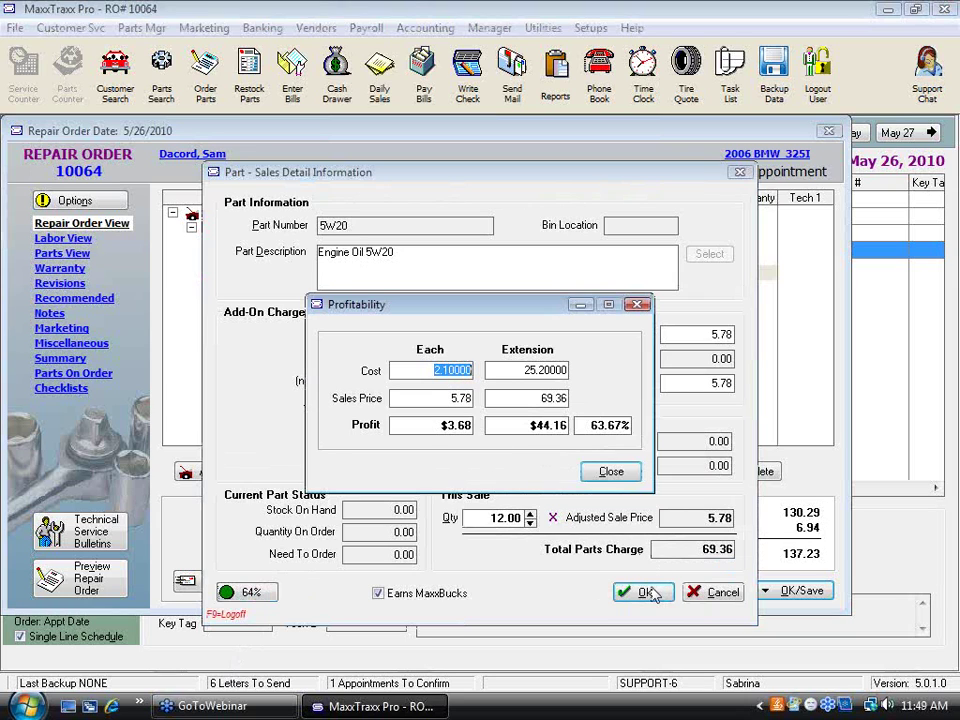
left_click(611, 471)
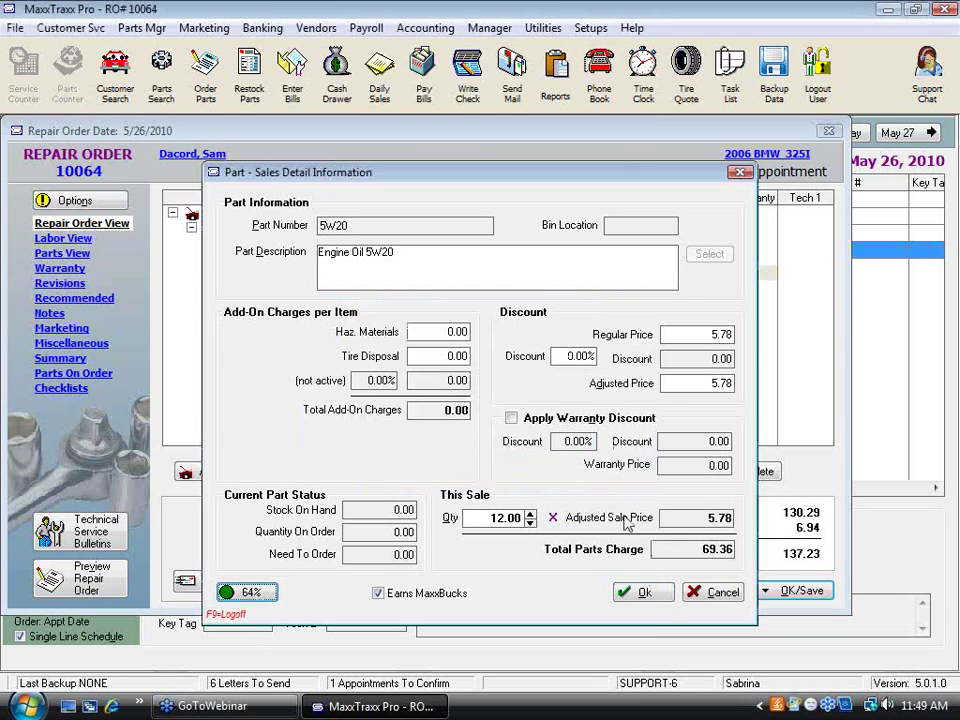
- Close the 5W20 engine oil details and review the oil change, oil filter and engine oil lines on the repair order
left_click(640, 592)
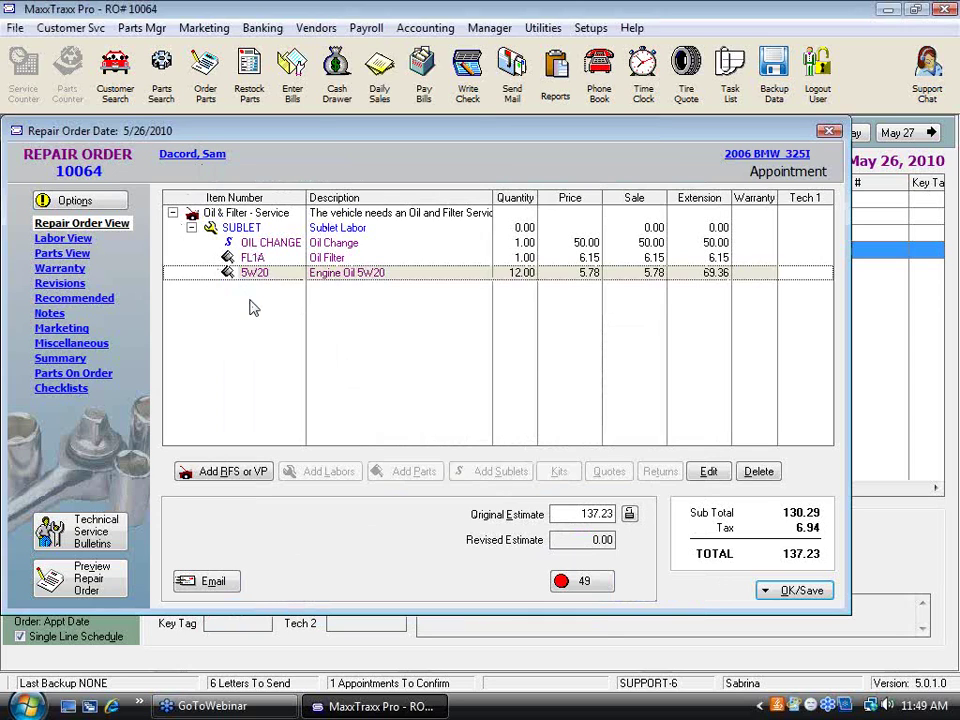
left_click(295, 244)
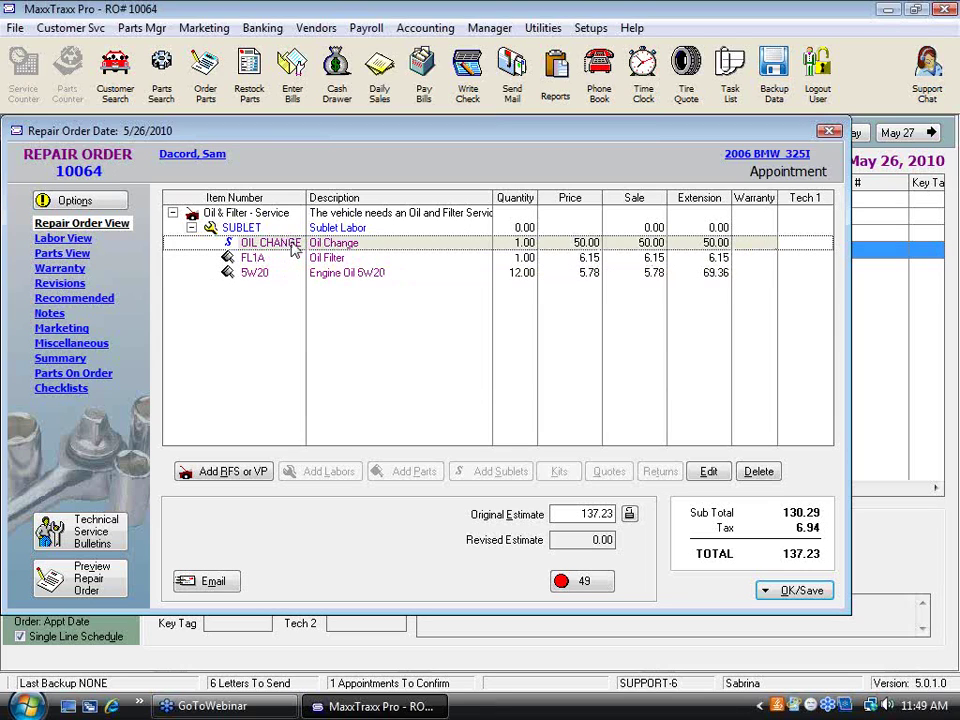
left_click(340, 259)
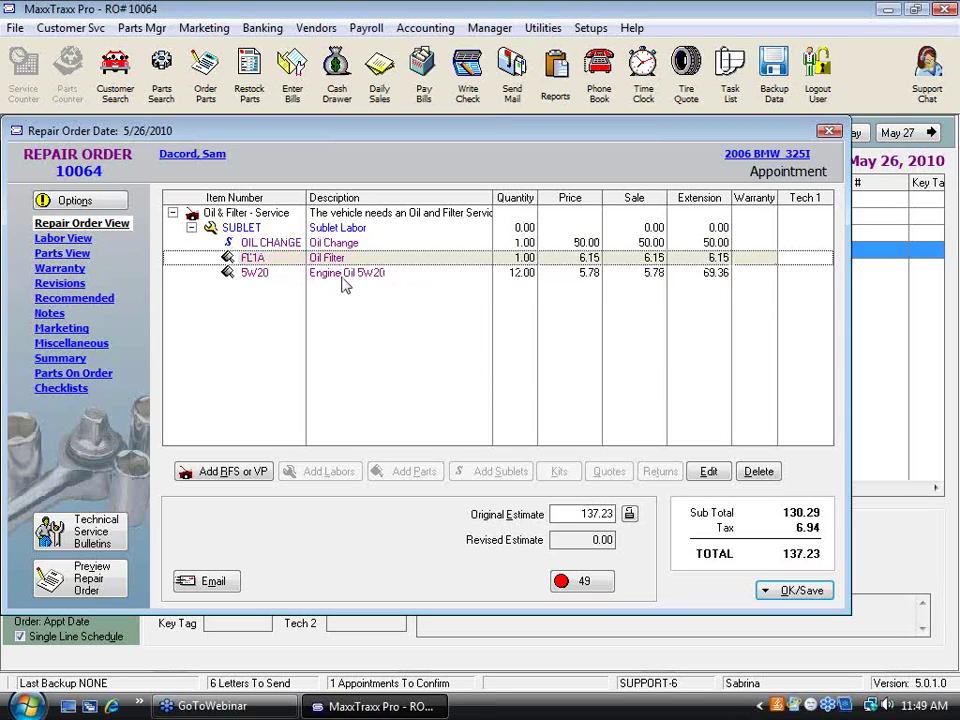
left_click(344, 278)
left_click(347, 261)
left_click(351, 280)
left_click(347, 264)
left_click(350, 275)
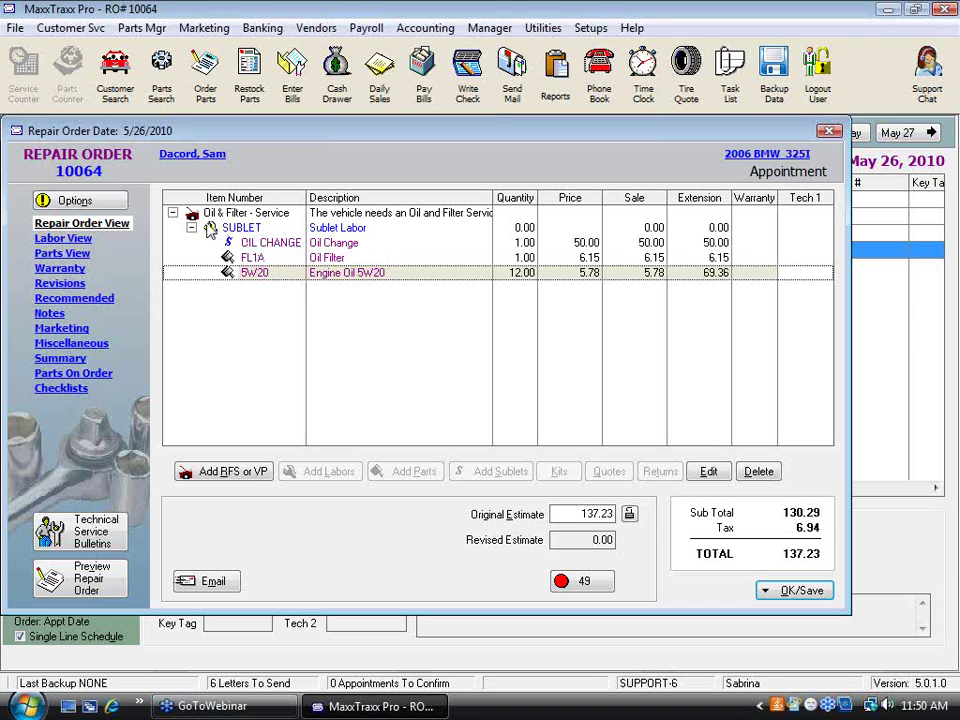
- Add a second SUBLET labor line under the Oil & Filter - Service request, accepting the duplicate labor code
left_click(250, 212)
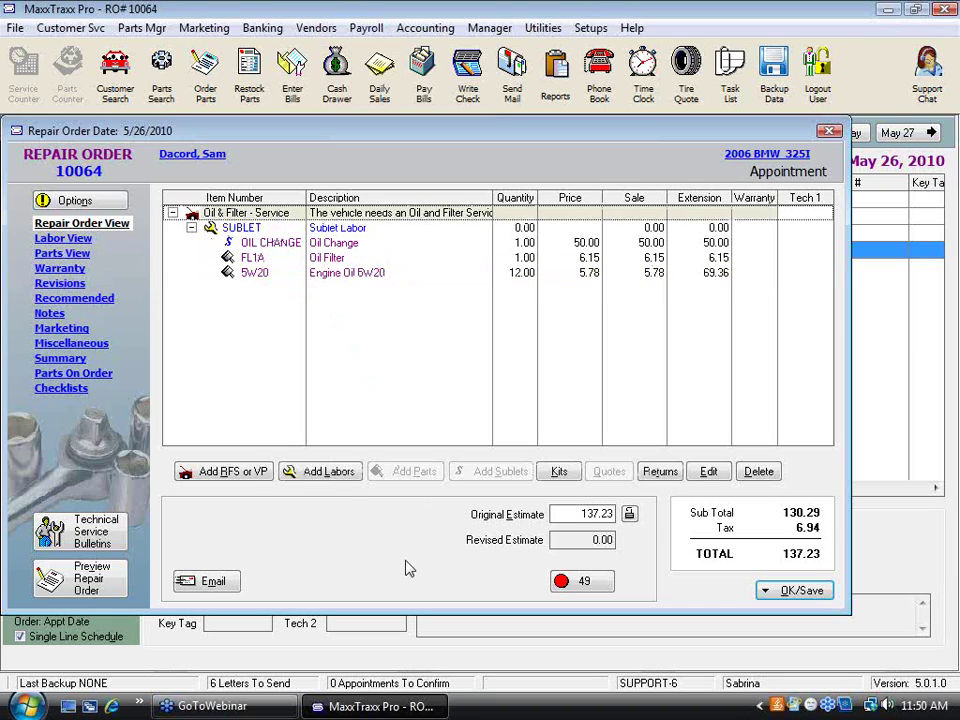
left_click(345, 473)
left_click(365, 497)
type("s")
double_click(208, 364)
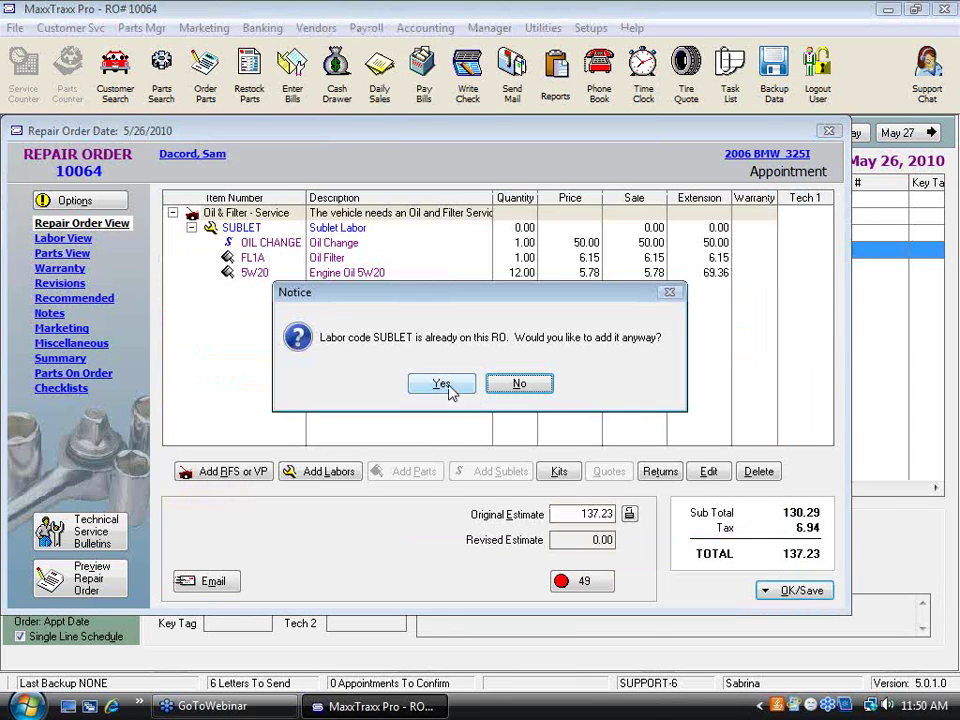
left_click(441, 384)
left_click(660, 662)
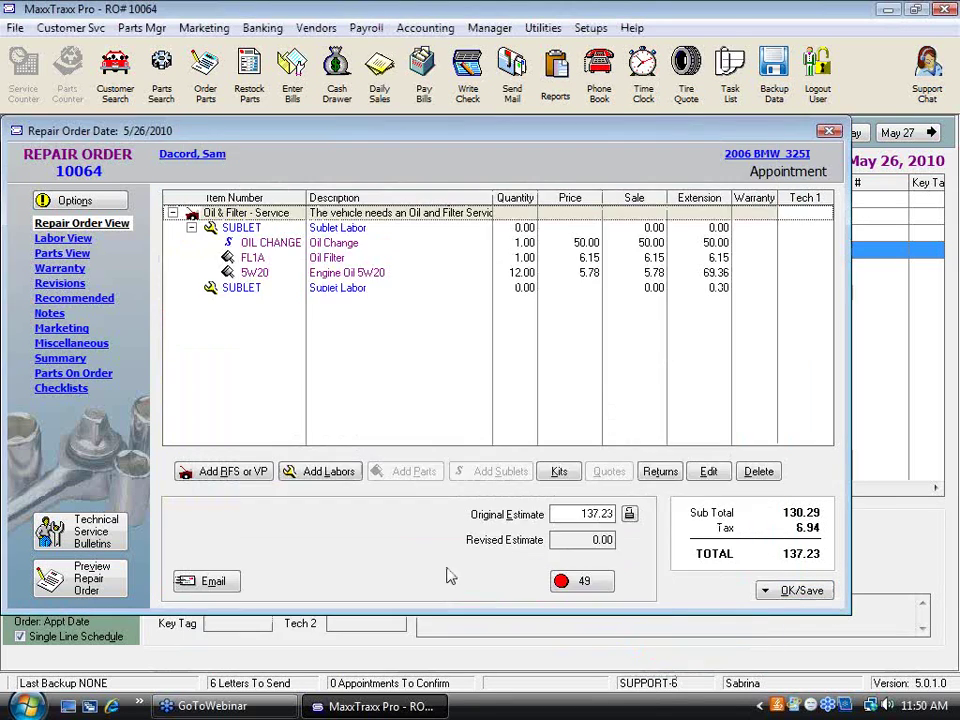
- Open the sublet list for the second SUBLET labor line and choose the WINDSHIELD REPAIR code
left_click(345, 290)
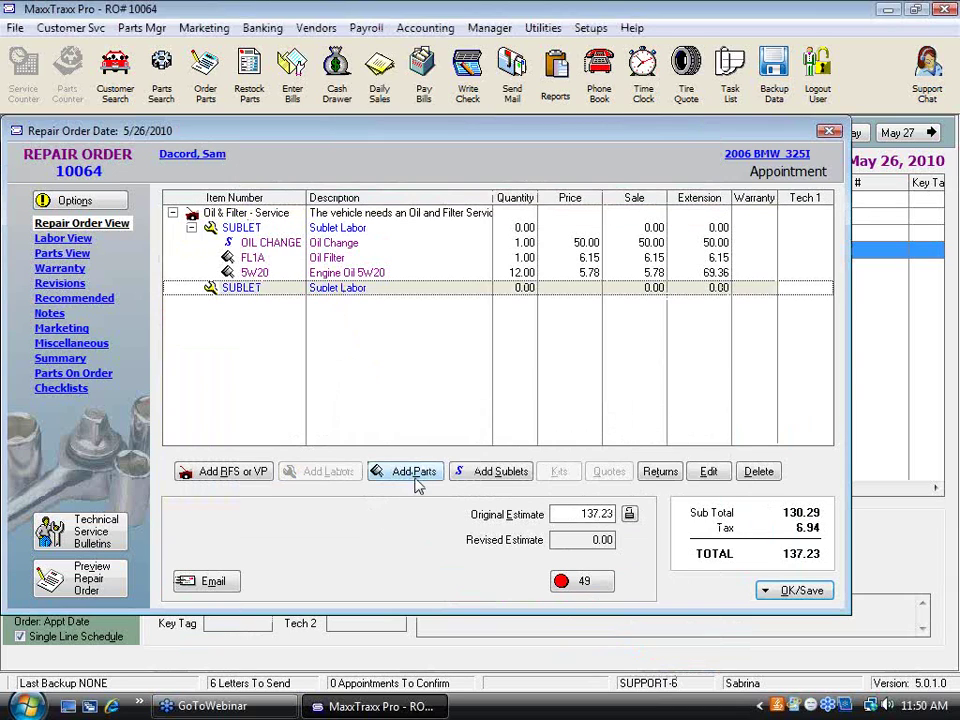
left_click(480, 474)
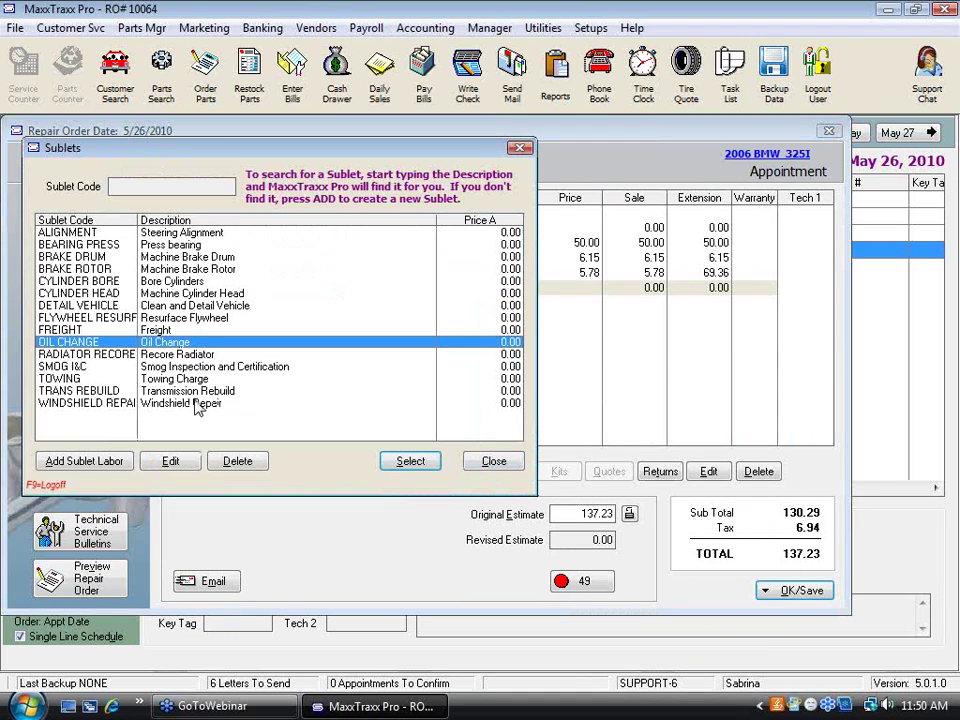
left_click(197, 405)
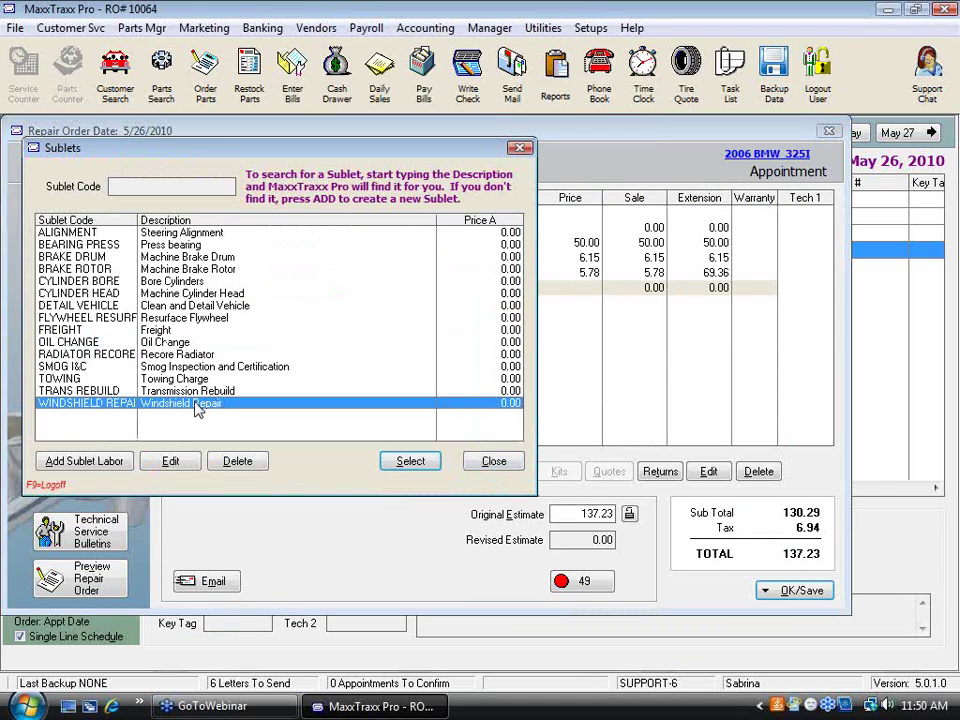
left_click(95, 466)
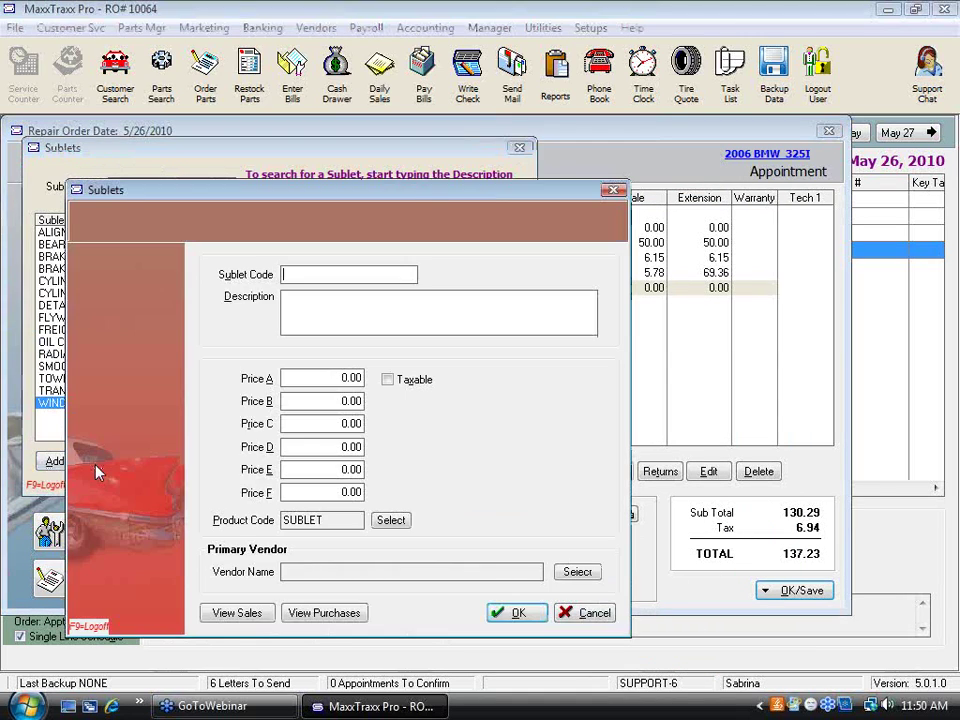
left_click(518, 614)
left_click(497, 386)
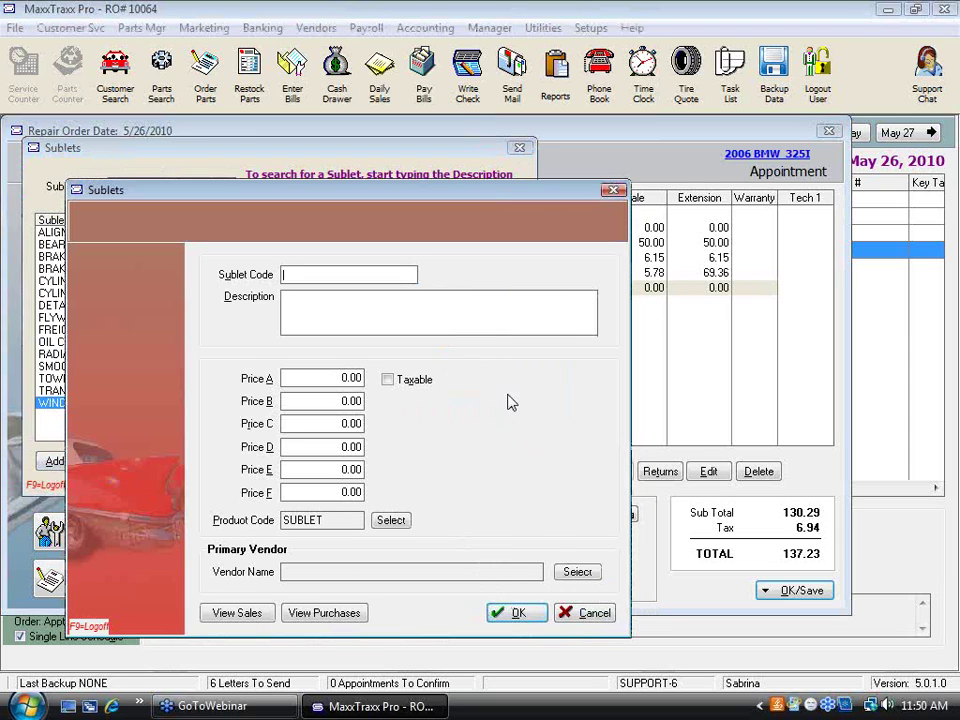
left_click(570, 612)
- Add the Windshield Repair sublet to the labor line with a starting sublet price of 175 and an invoice cost of 125
left_click(416, 464)
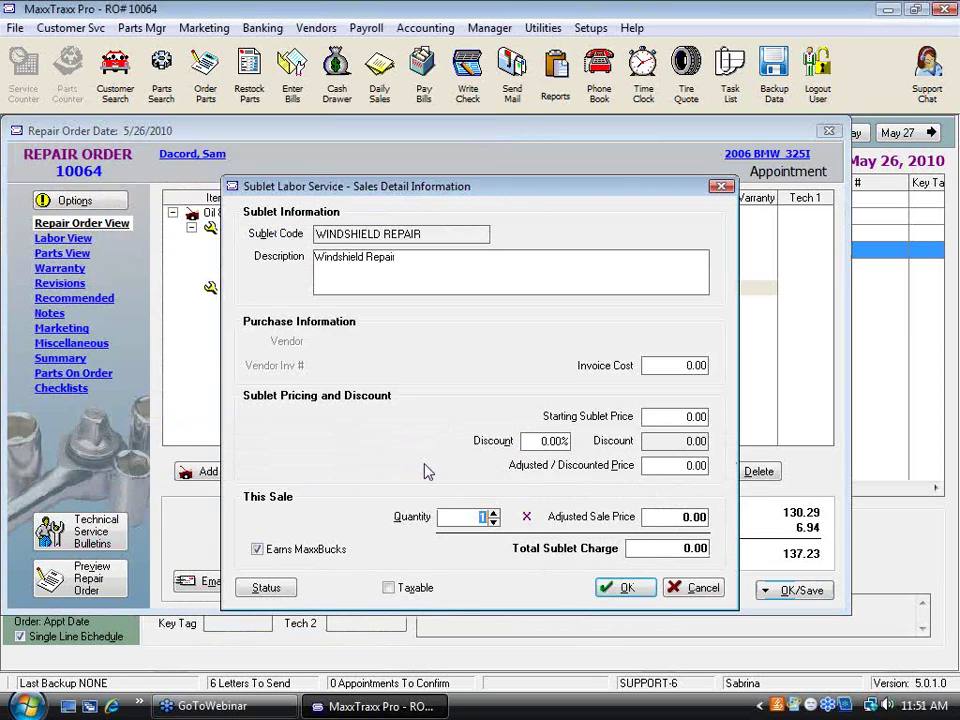
left_click(669, 418)
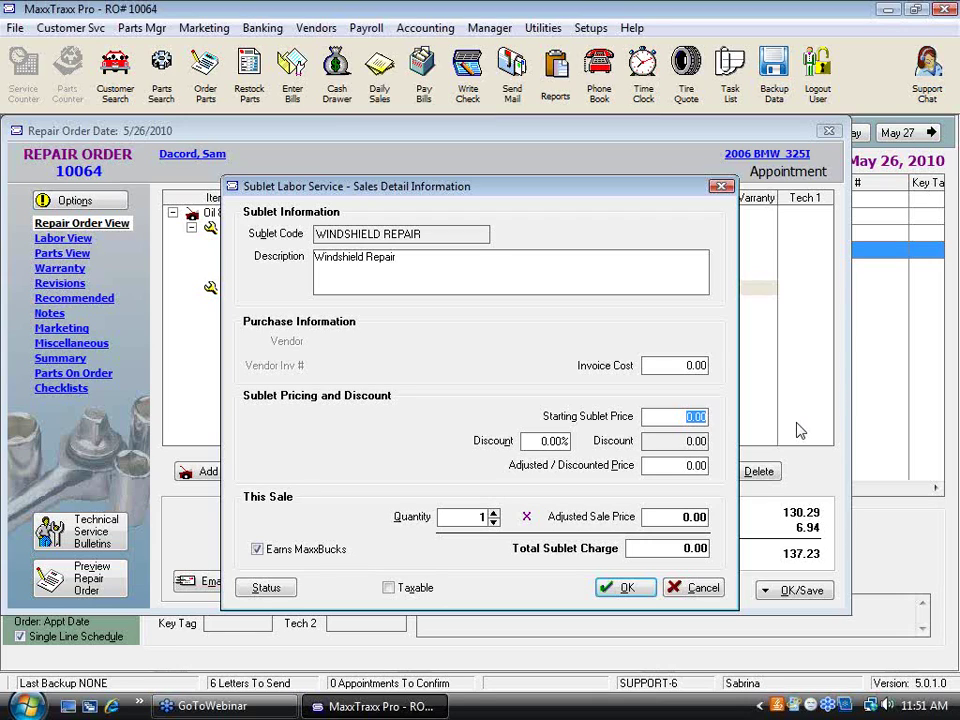
type("175")
key("Tab")
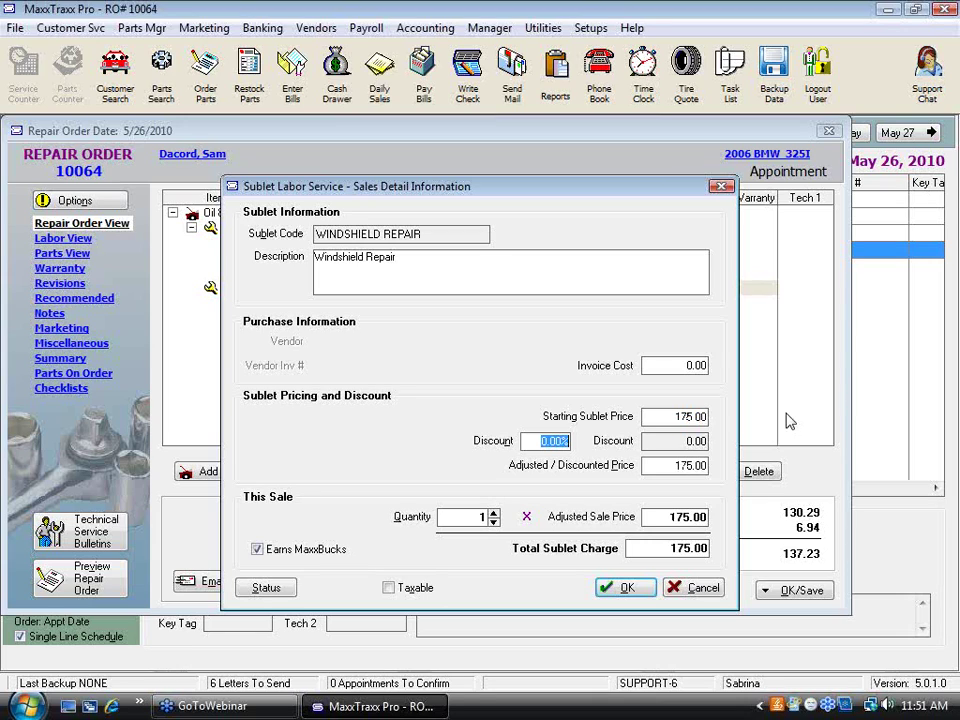
left_click(669, 366)
type("125")
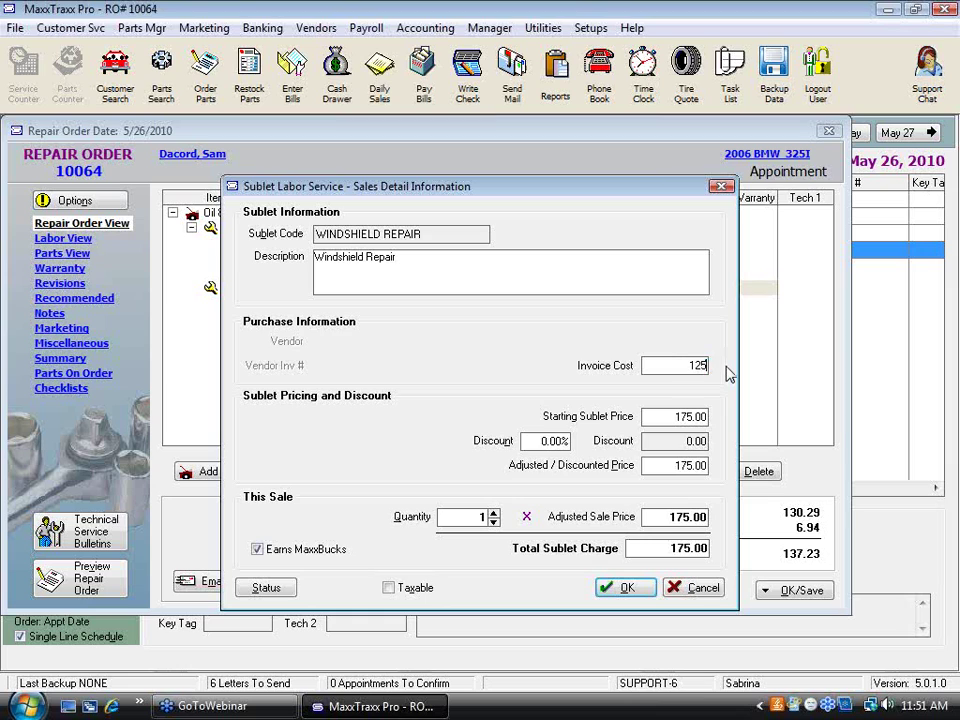
key("Tab")
left_click(621, 588)
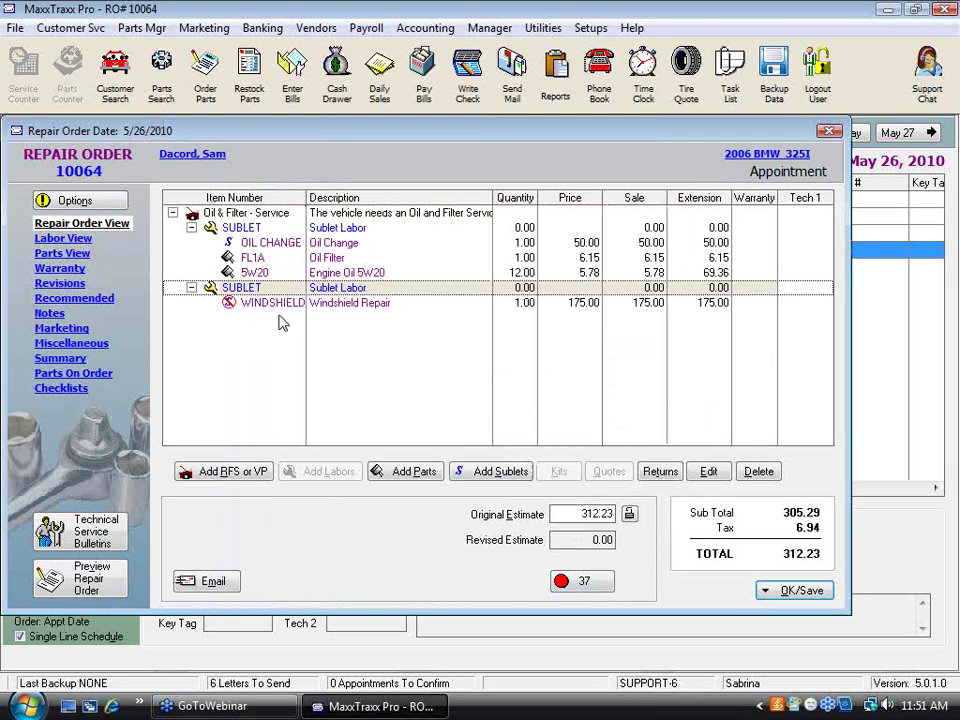
- Find the windshield by description in the part list, check its profitability, and add part 100012 to the second SUBLET labor line
left_click(420, 471)
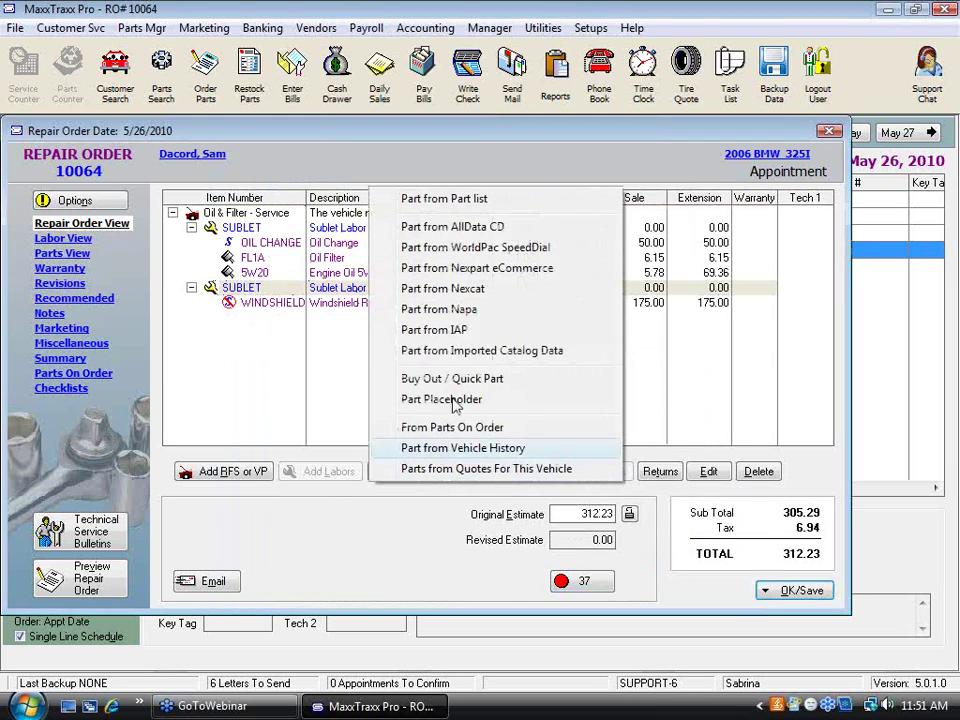
left_click(501, 202)
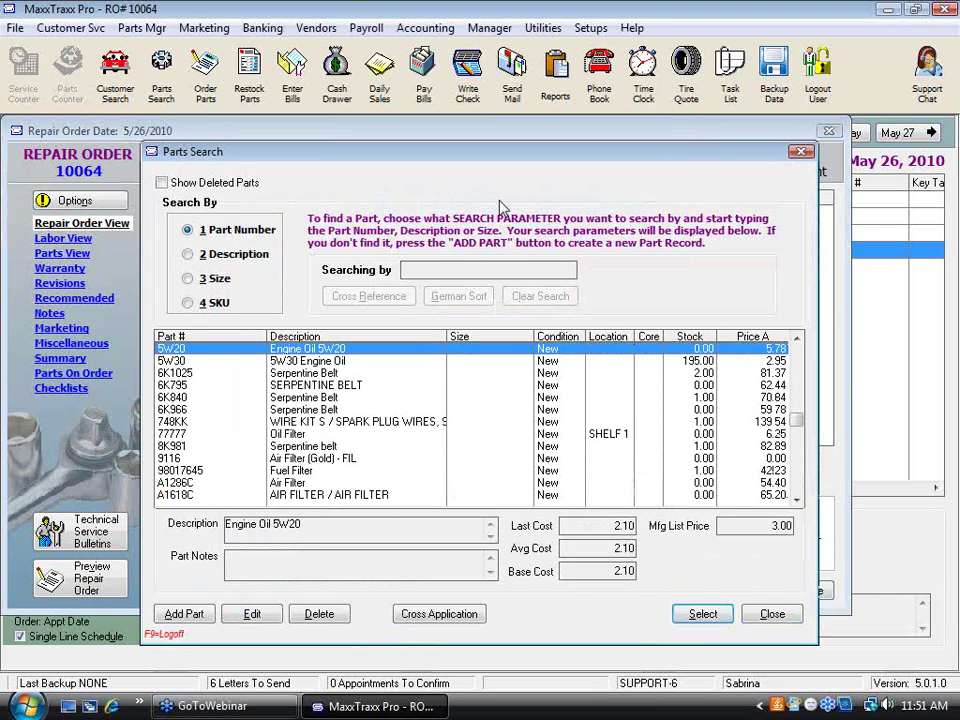
left_click(248, 258)
type("win")
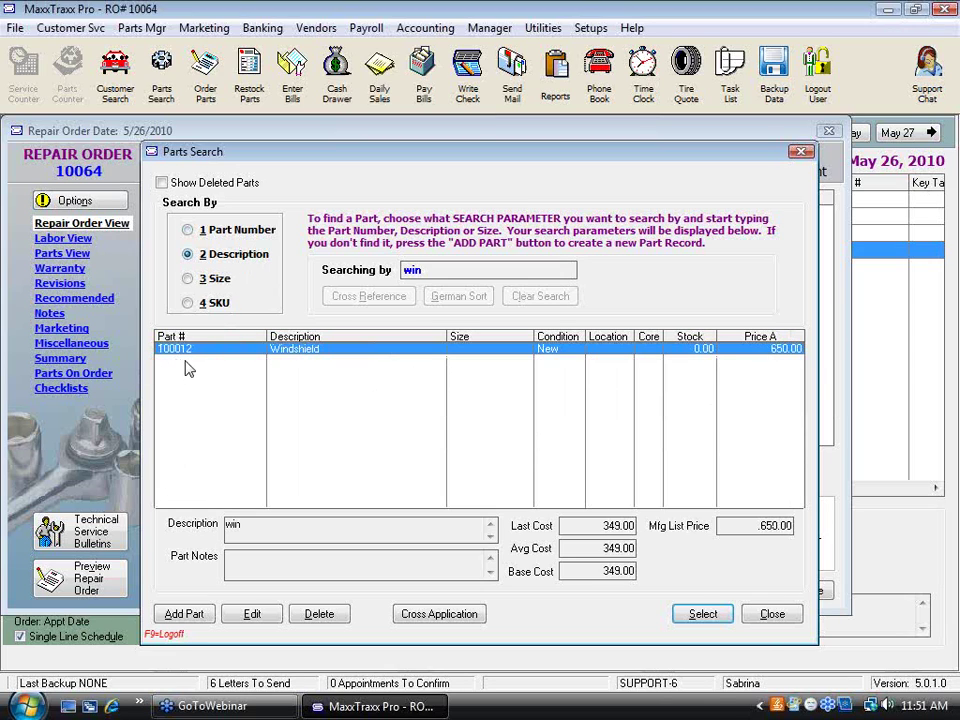
left_click(703, 614)
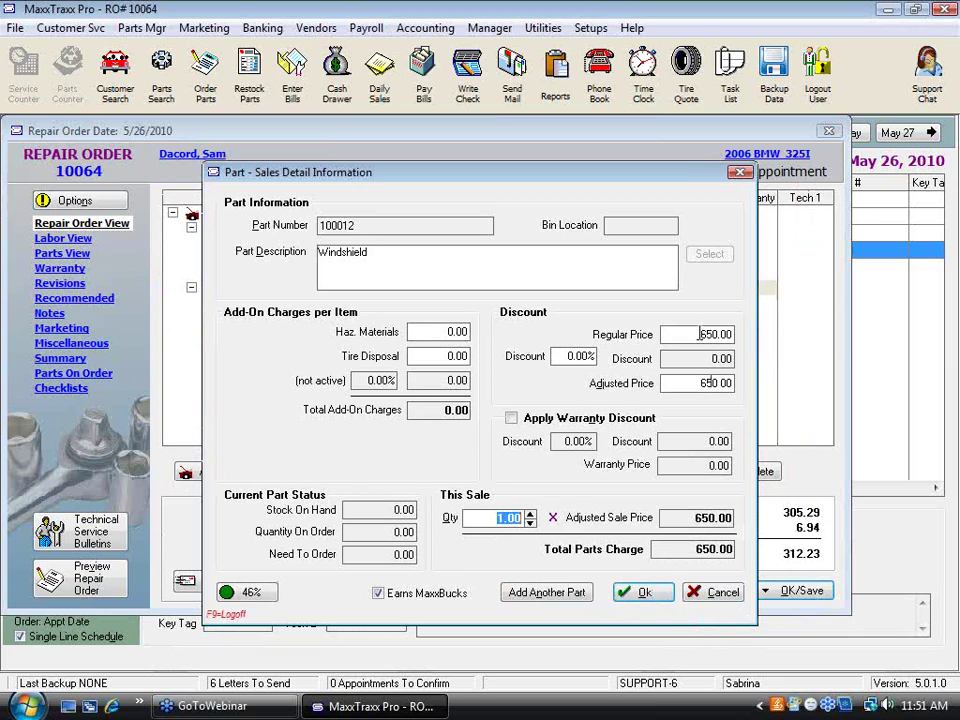
left_click(240, 592)
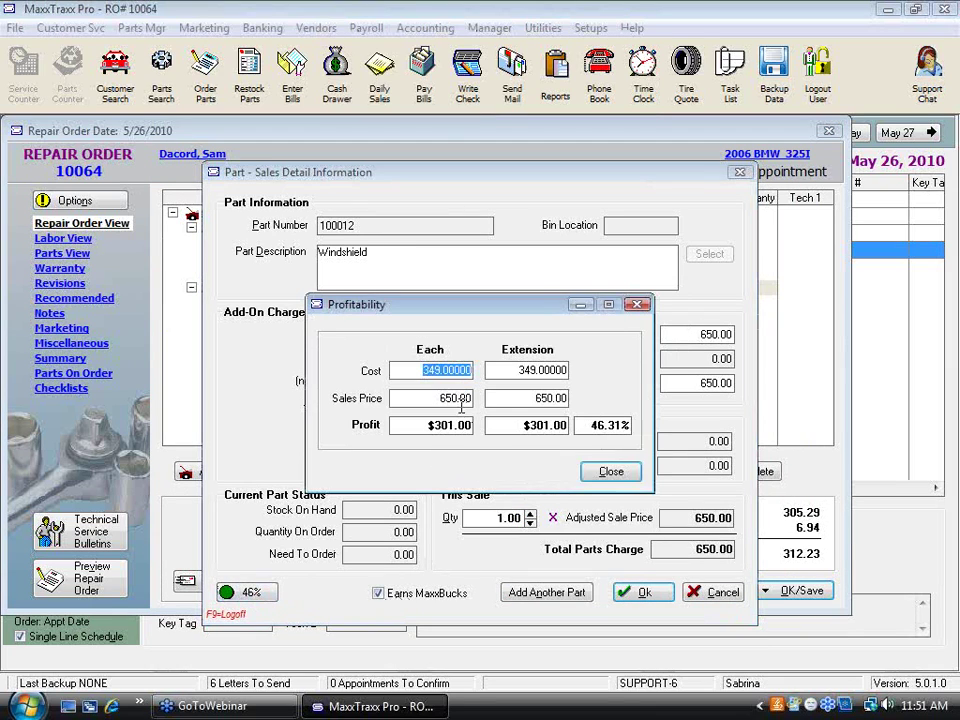
left_click(612, 471)
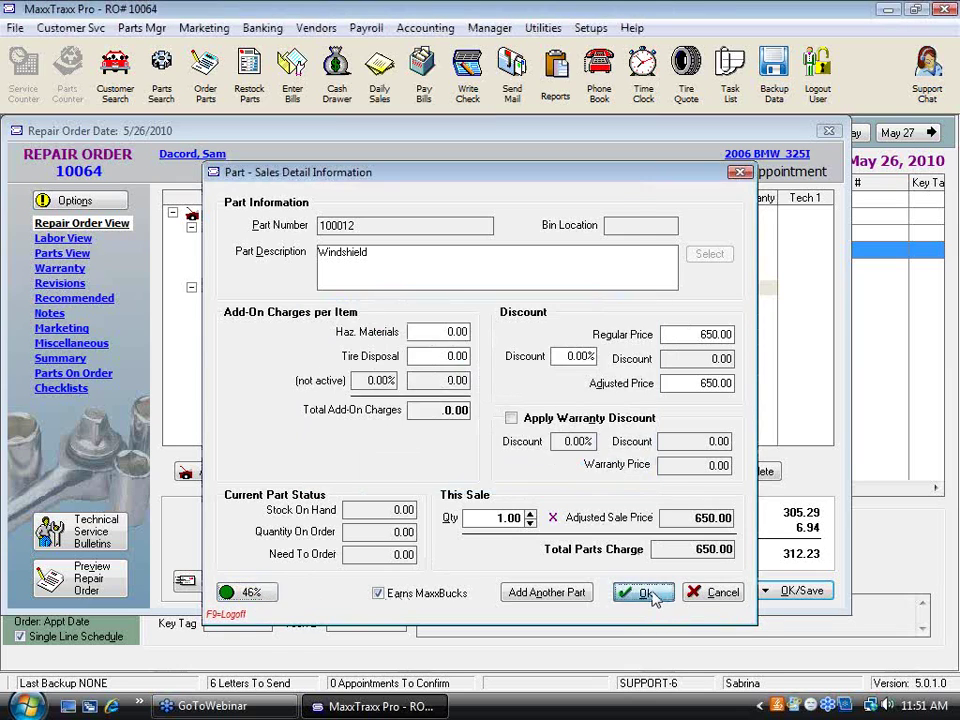
left_click(644, 592)
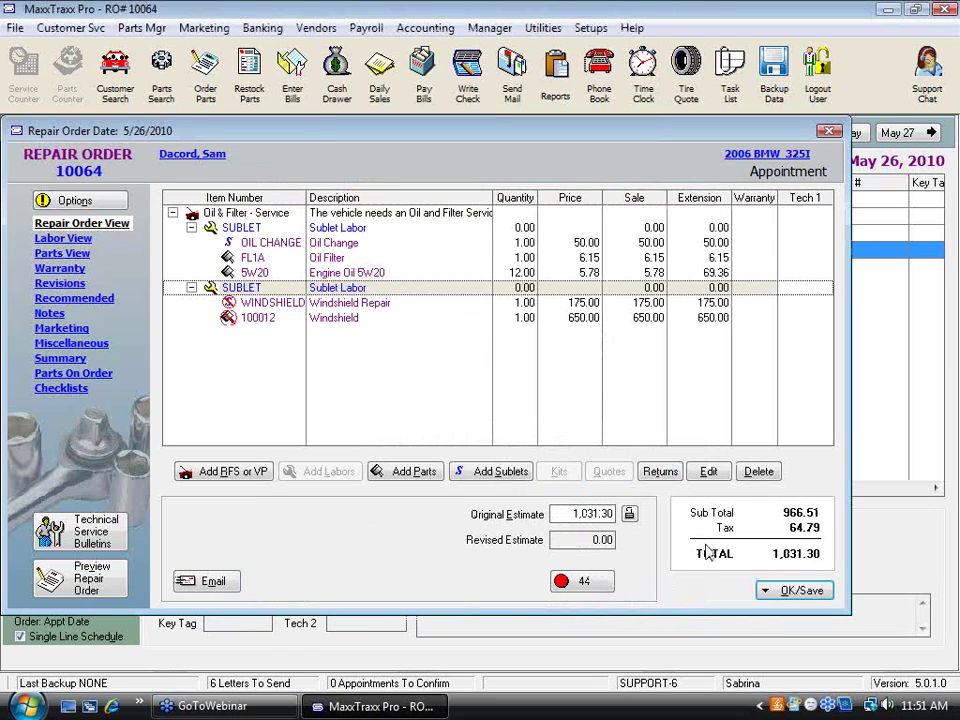
- Save the repair order and create a parts order for the 100012 Windshield from Factory Motor Parts
left_click(765, 590)
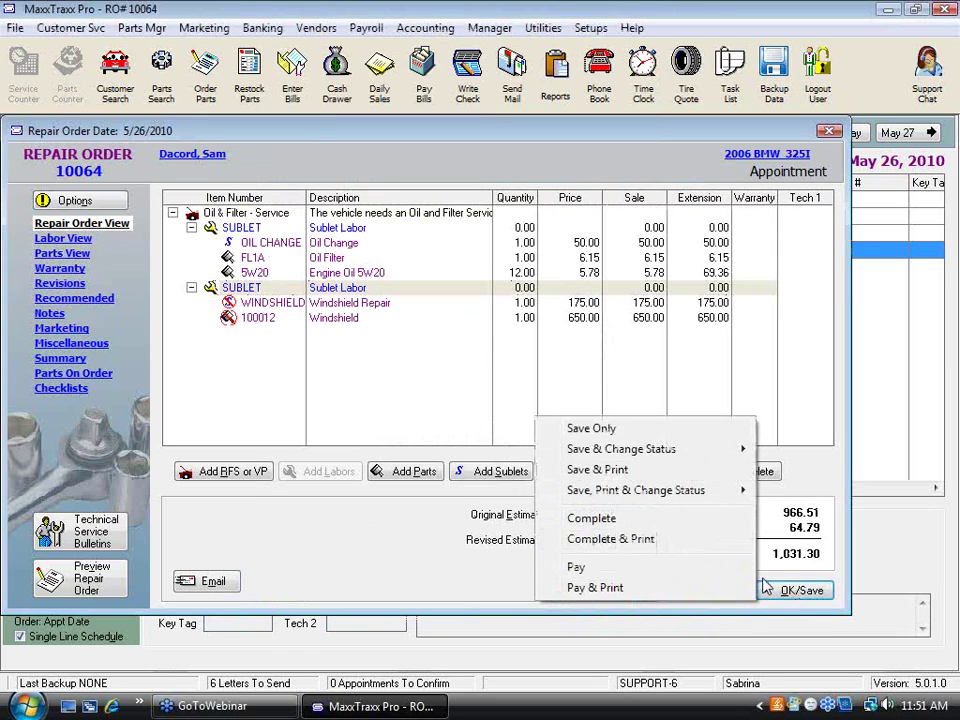
left_click(620, 428)
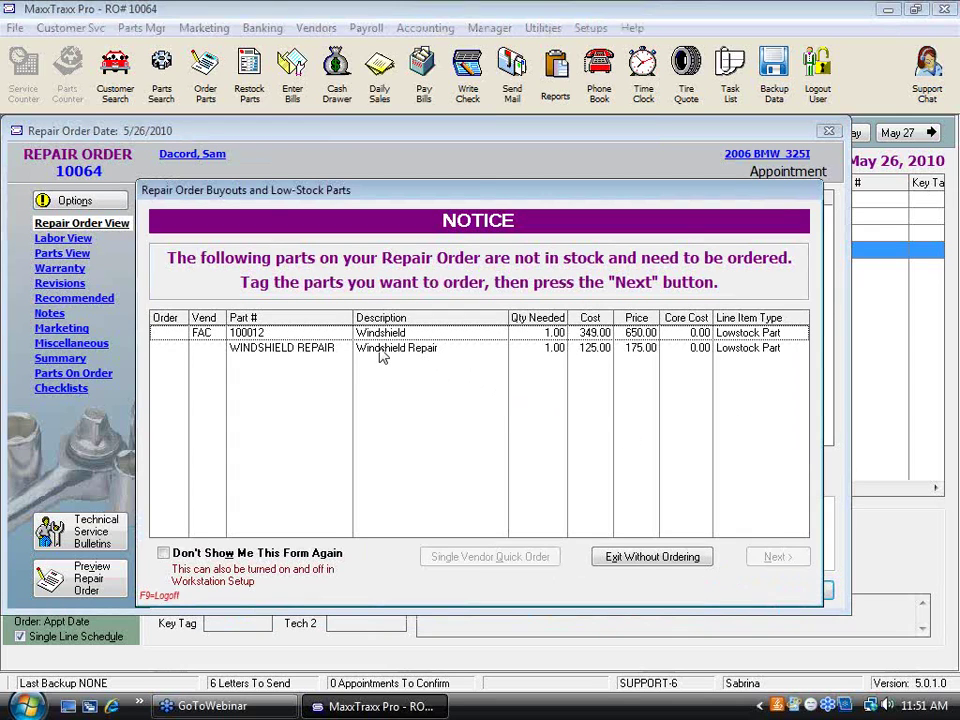
left_click(168, 335)
left_click(166, 335)
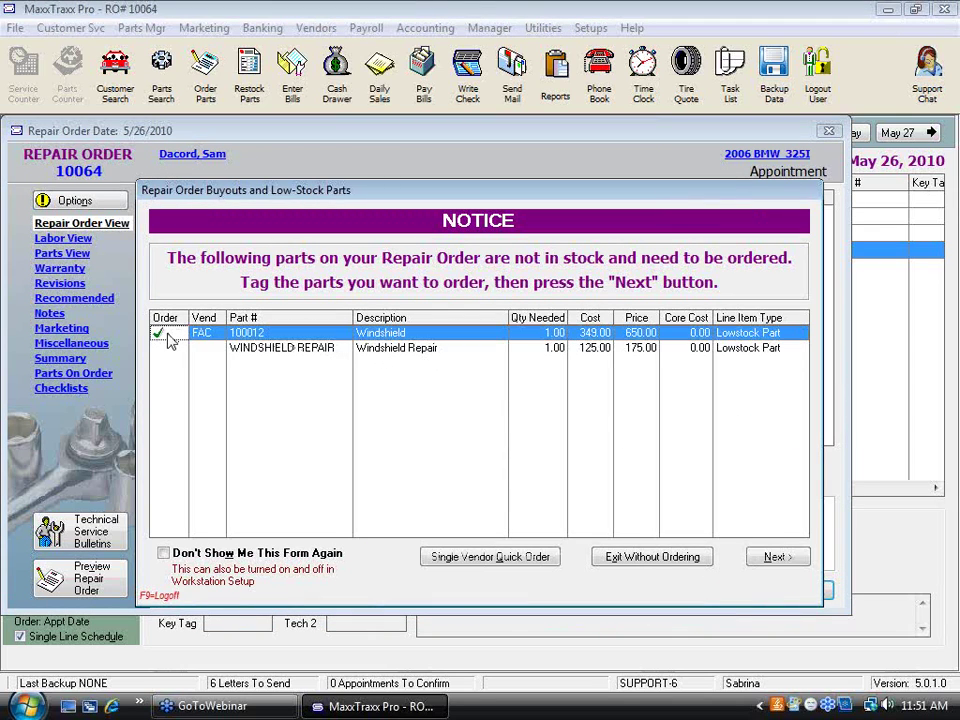
left_click(775, 558)
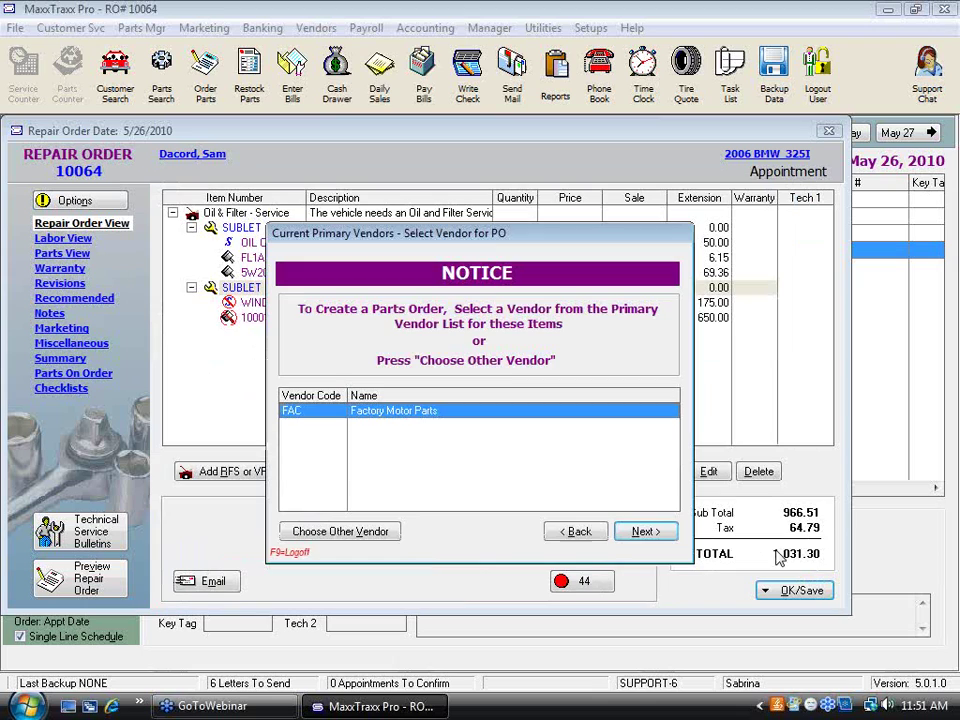
left_click(645, 532)
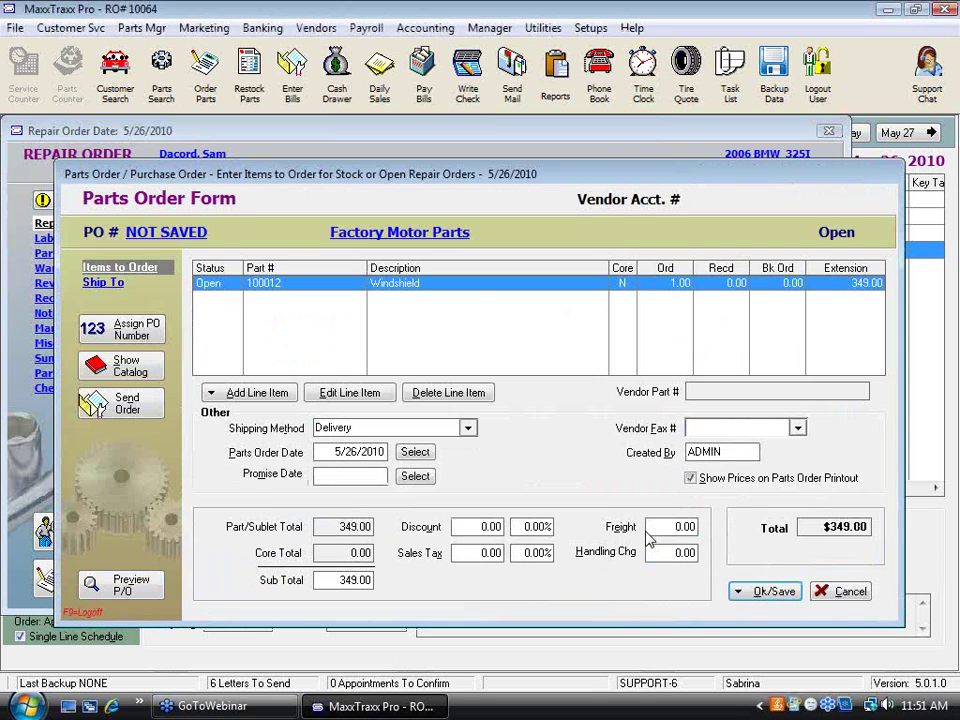
left_click(772, 593)
left_click(808, 616)
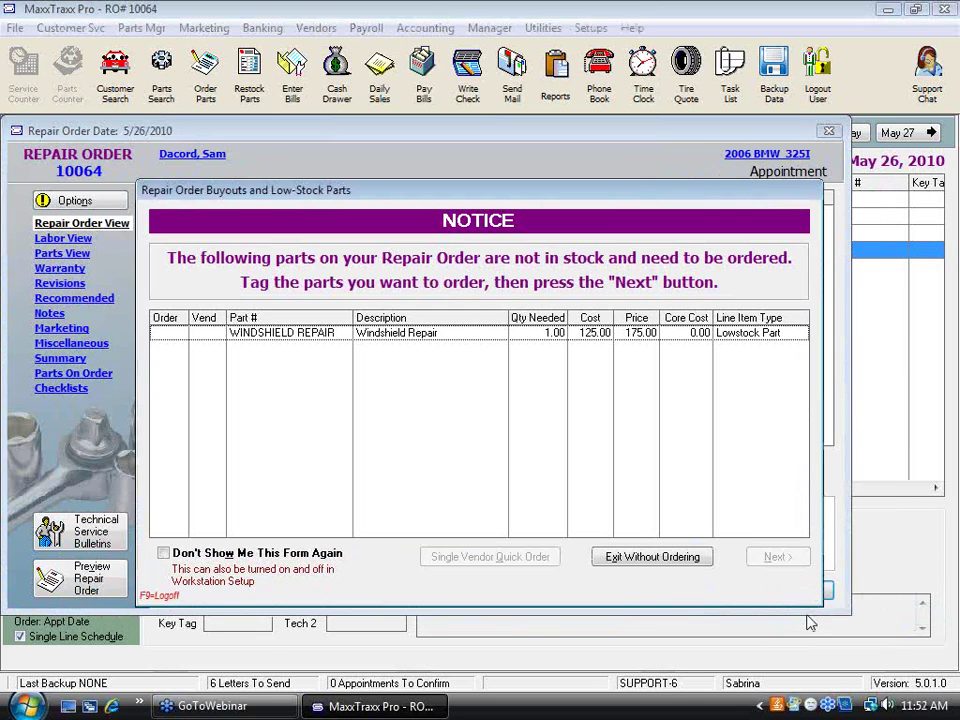
- Order the WINDSHIELD REPAIR sublet from the vendor Ron's and save the parts order
left_click(160, 333)
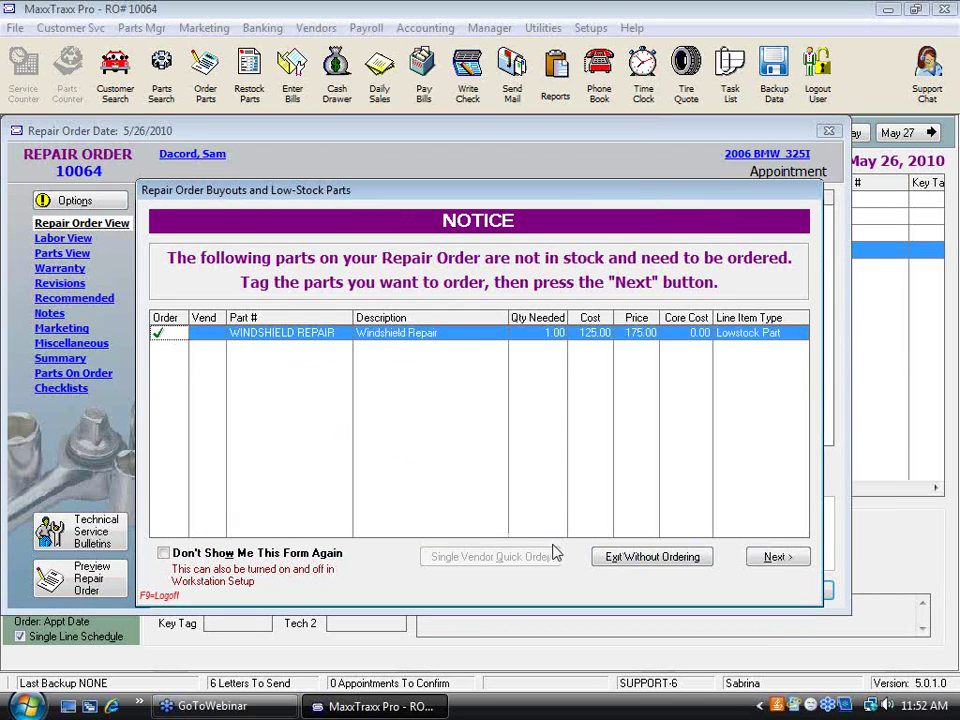
left_click(776, 556)
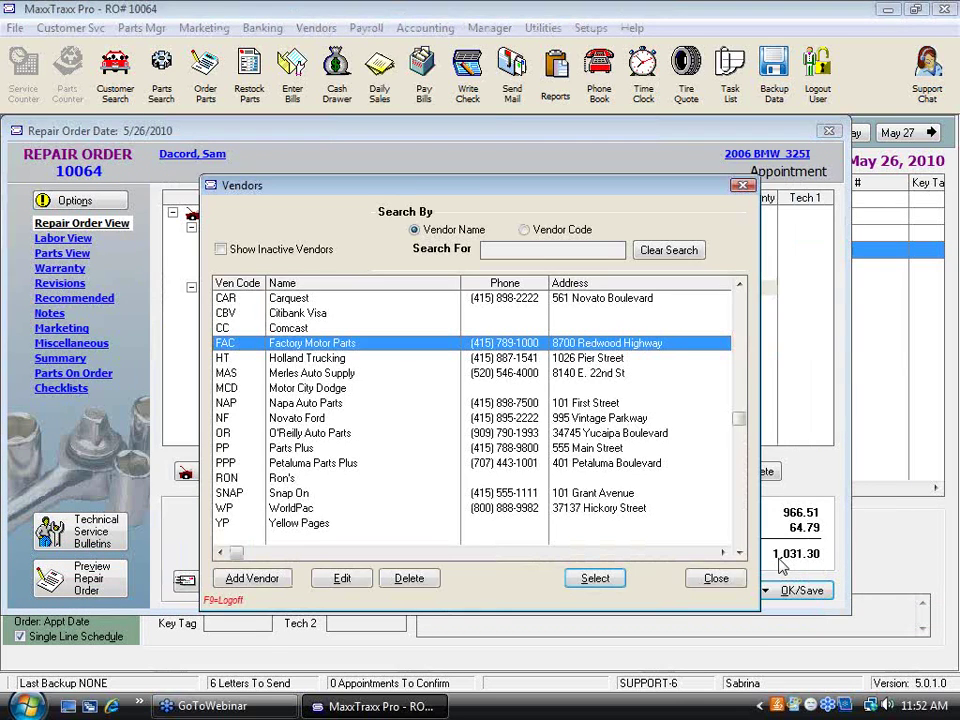
left_click(276, 479)
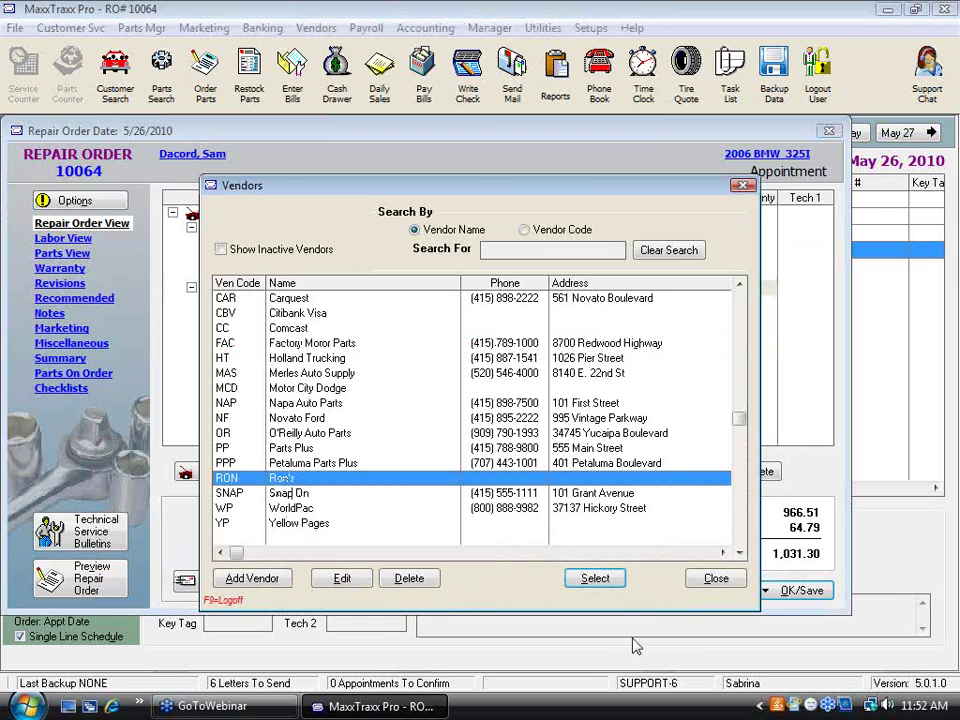
left_click(584, 578)
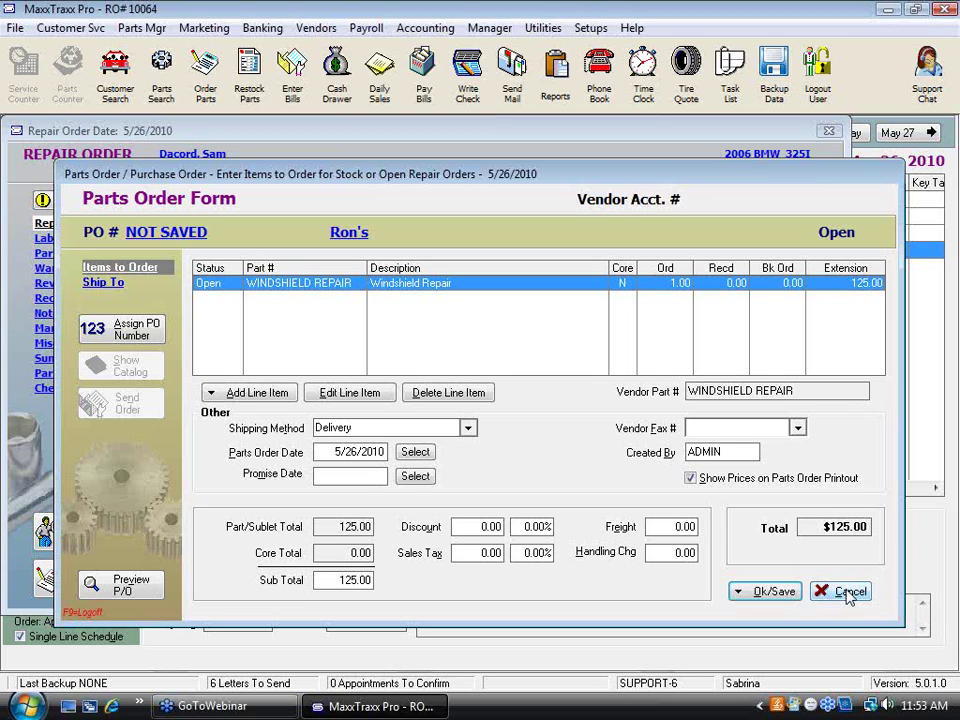
left_click(784, 592)
left_click(793, 615)
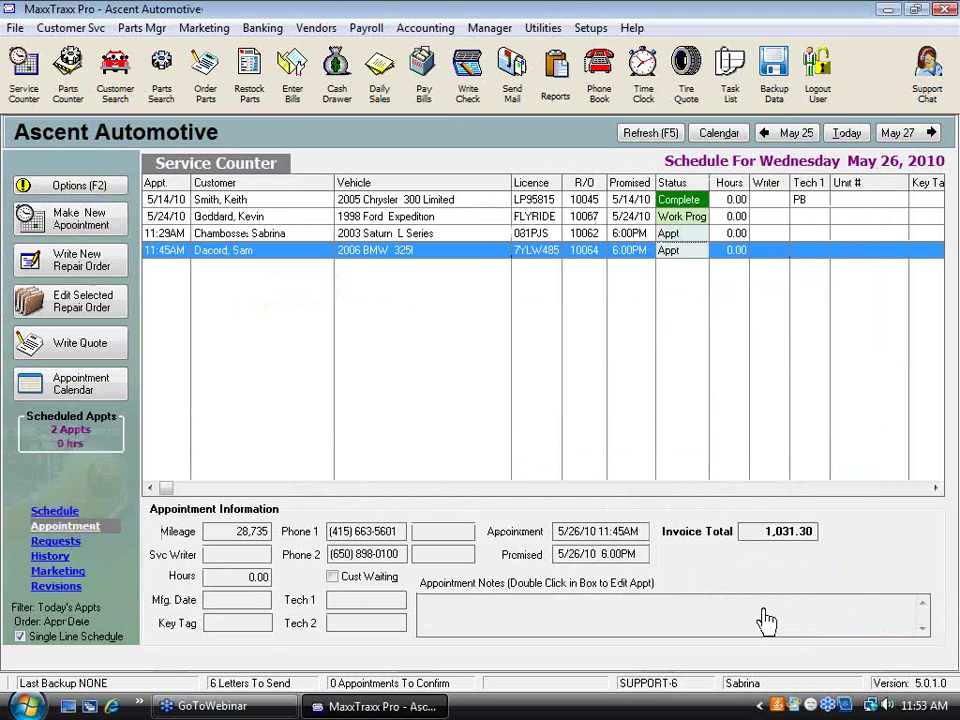
- Reopen the repair order for the 2006 BMW 325I, review its two sublet labor lines, and save it only
double_click(400, 262)
left_click(556, 461)
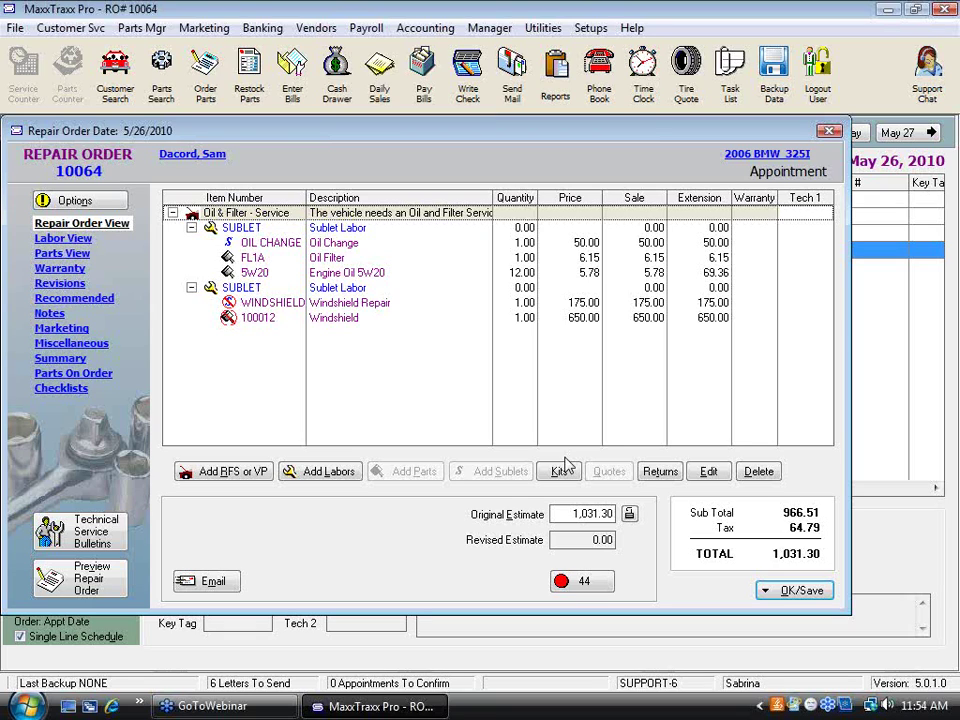
left_click(767, 592)
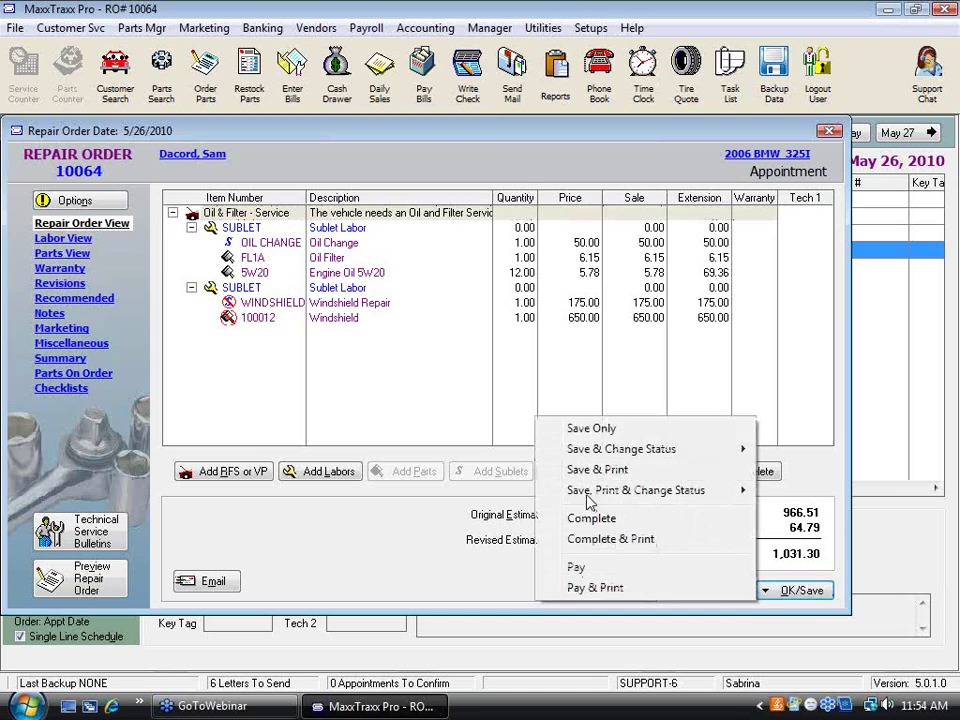
left_click(612, 428)
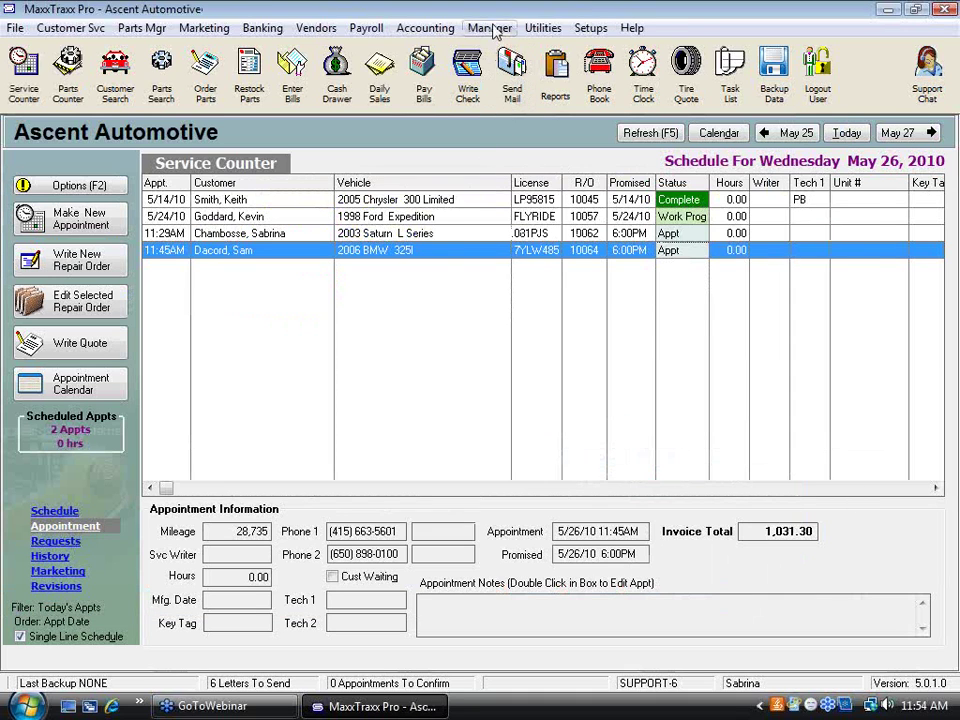
- Examine the master list of sublet labor codes and their prices, then close it
left_click(490, 28)
left_click(510, 166)
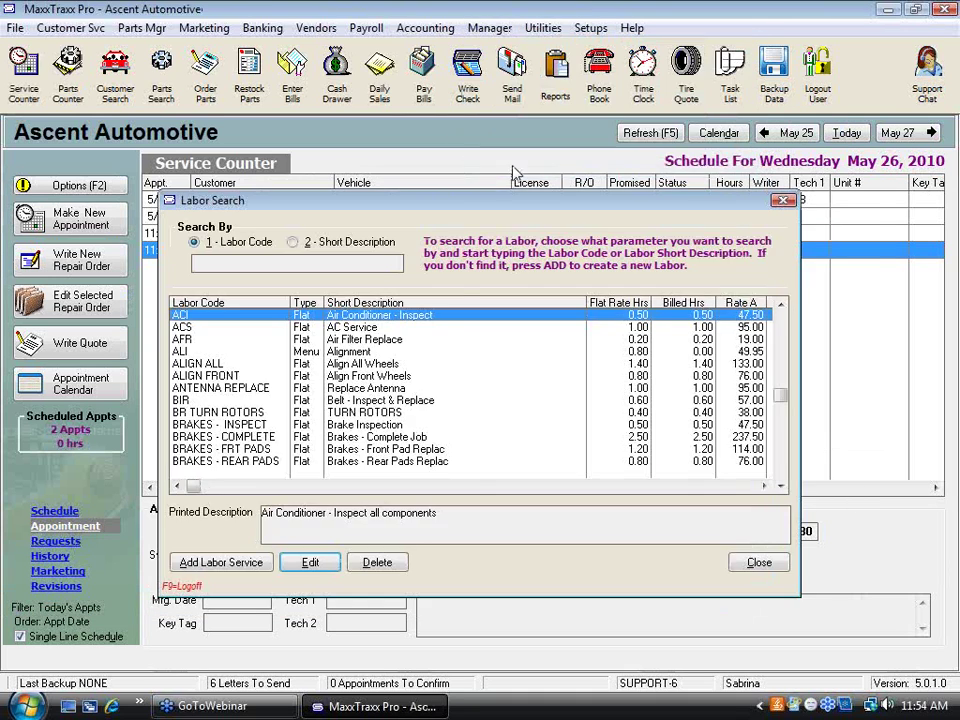
left_click(759, 562)
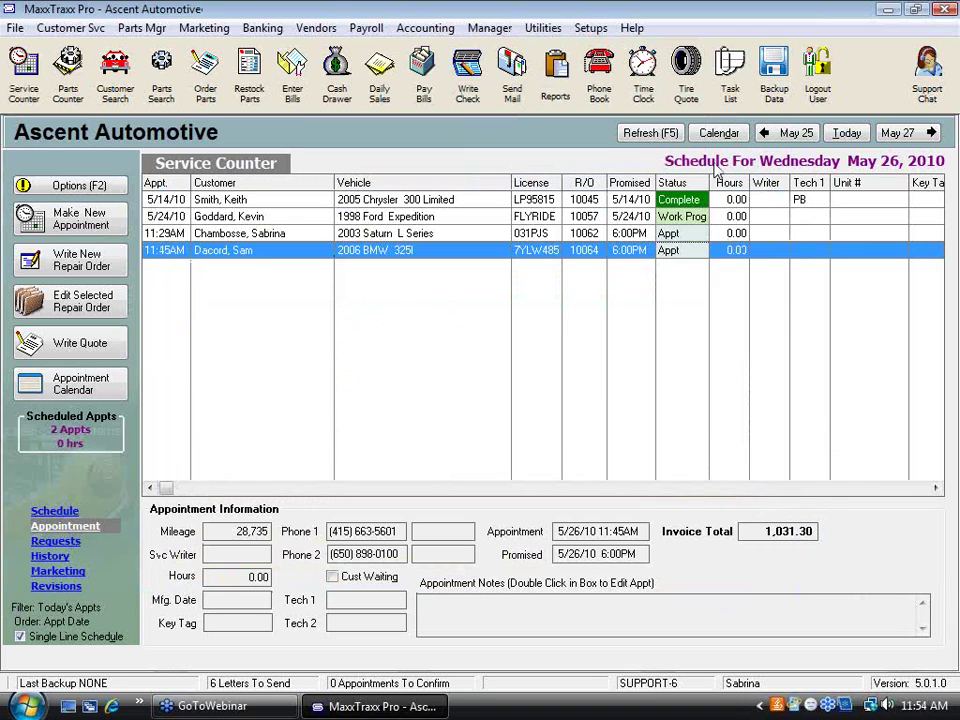
left_click(490, 28)
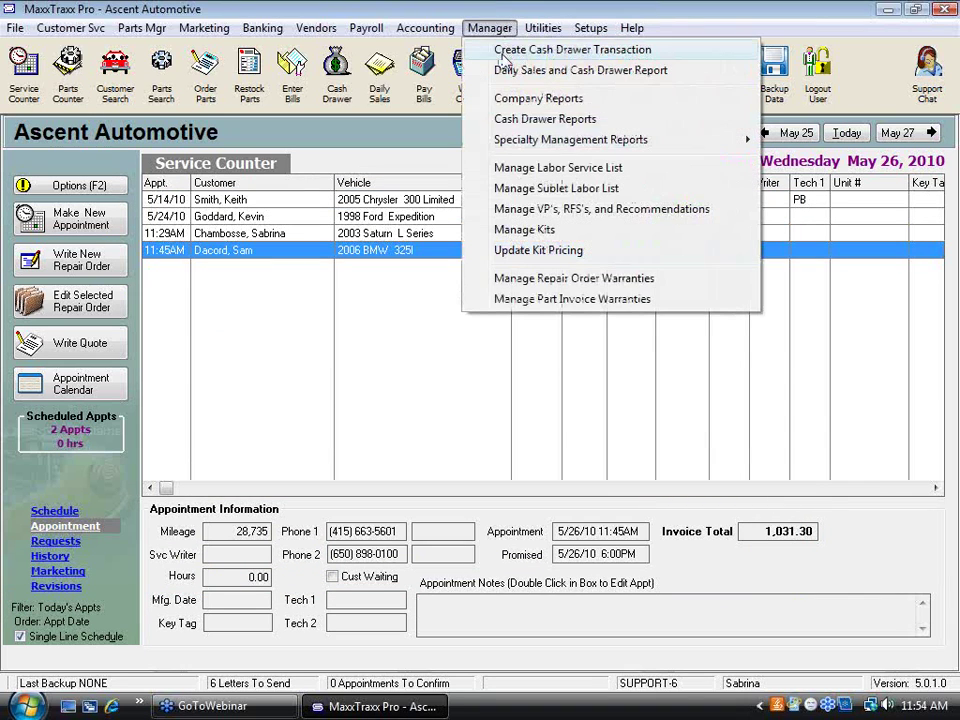
left_click(528, 190)
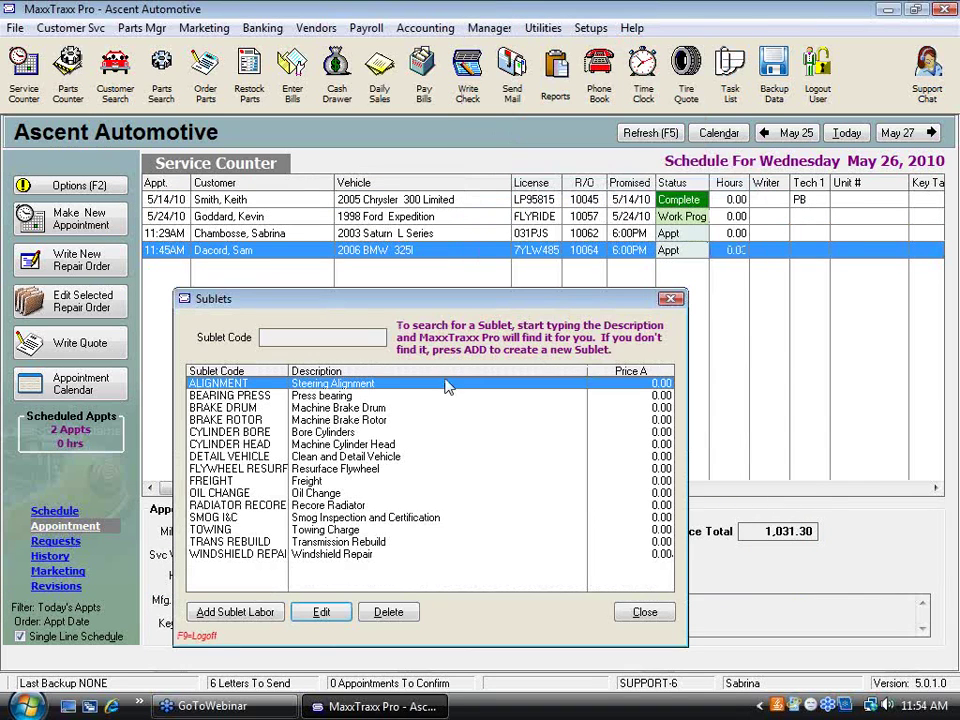
left_click(663, 618)
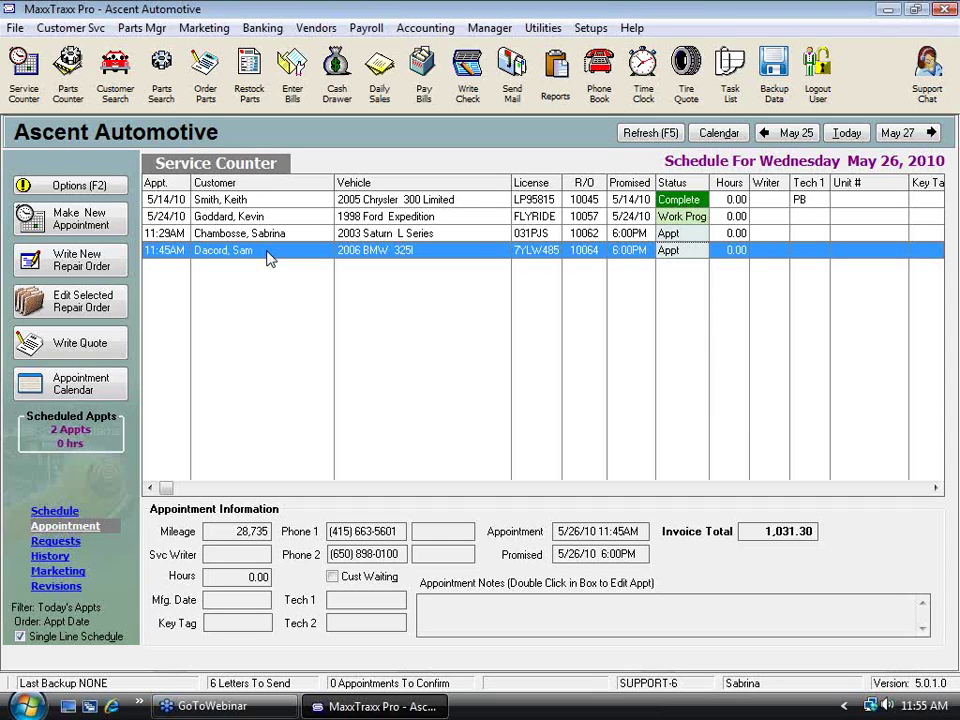
- Write a check from Checking #1 to the vendor Ron's for 100.00 with the memo "tow in BMW"
left_click(333, 30)
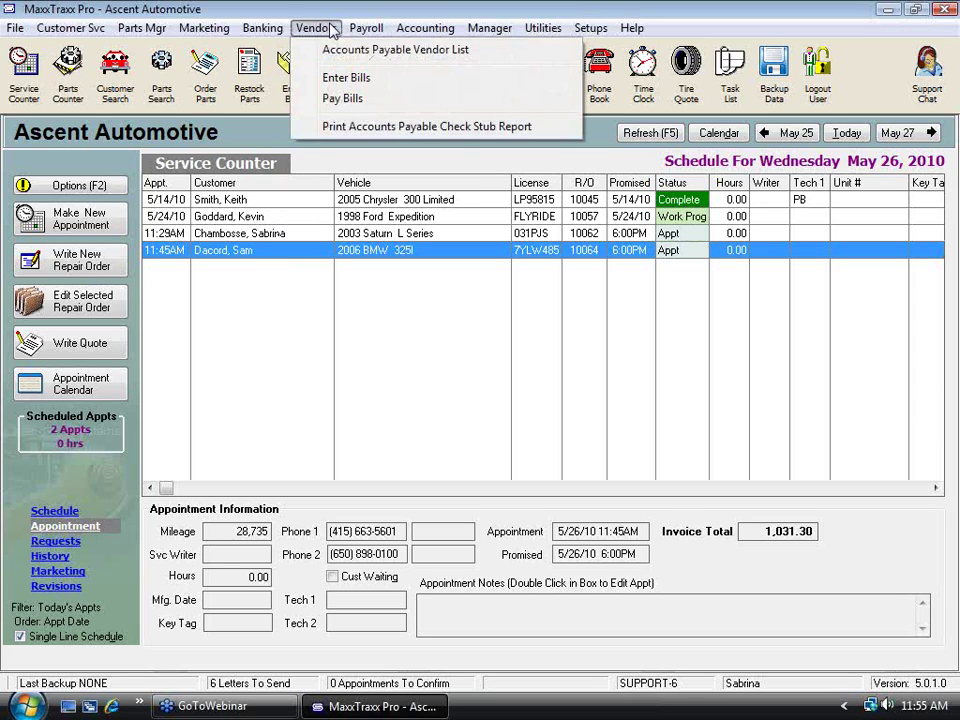
left_click(456, 60)
left_click(466, 68)
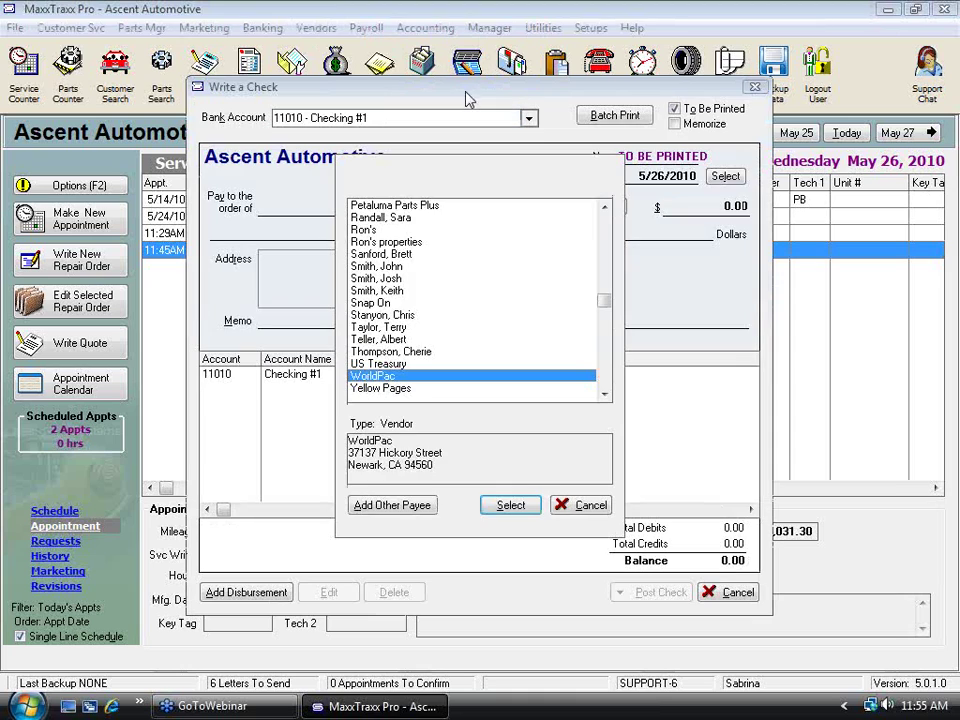
left_click(400, 230)
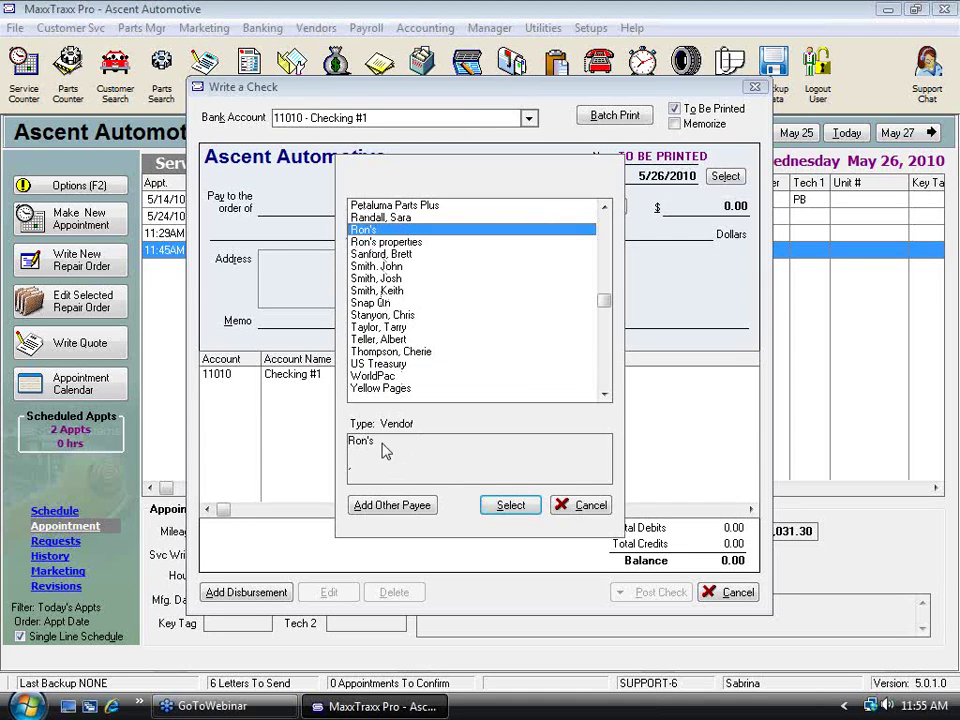
left_click(516, 508)
type("1")
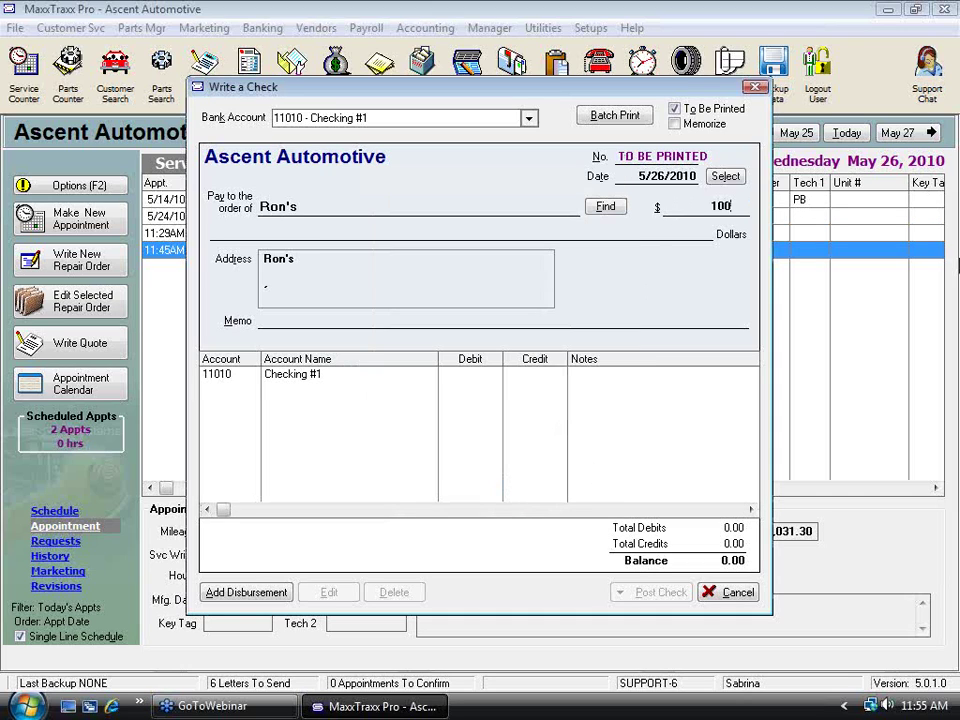
key("Tab")
type("t")
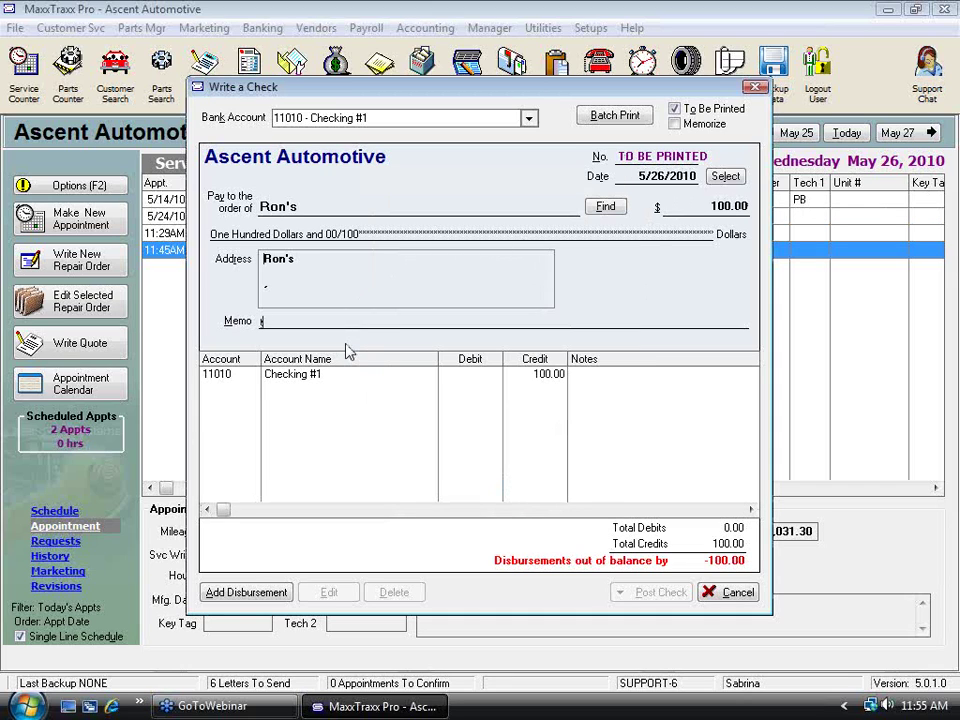
type("ow in BMW")
- Disburse the 100.00 check to account 20000 Payables, Trade, and post and close it for printing later
left_click(270, 596)
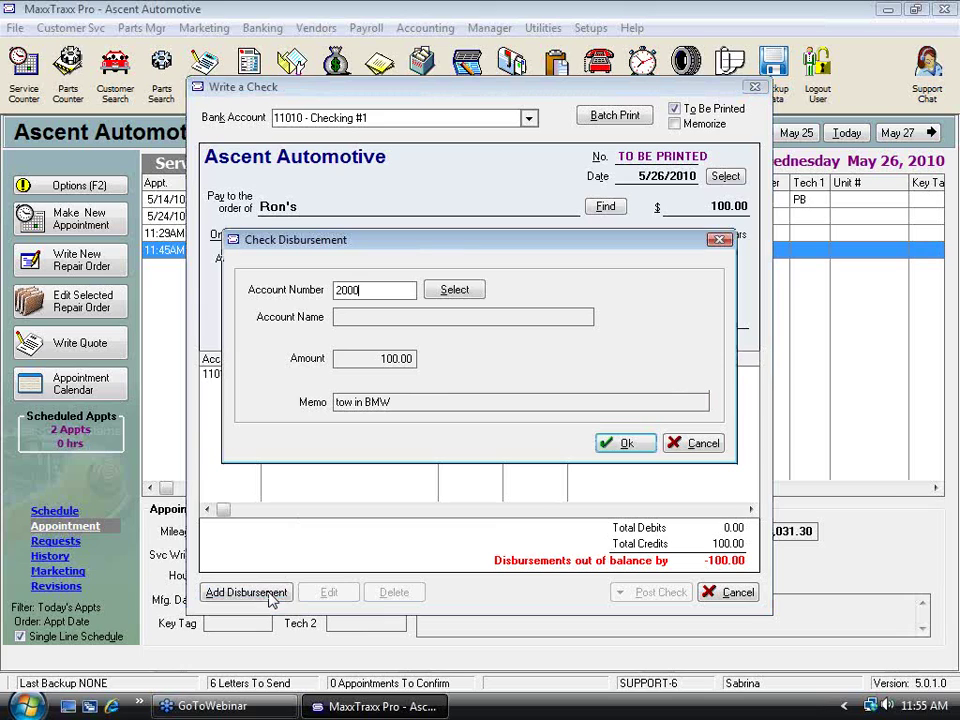
key("Tab")
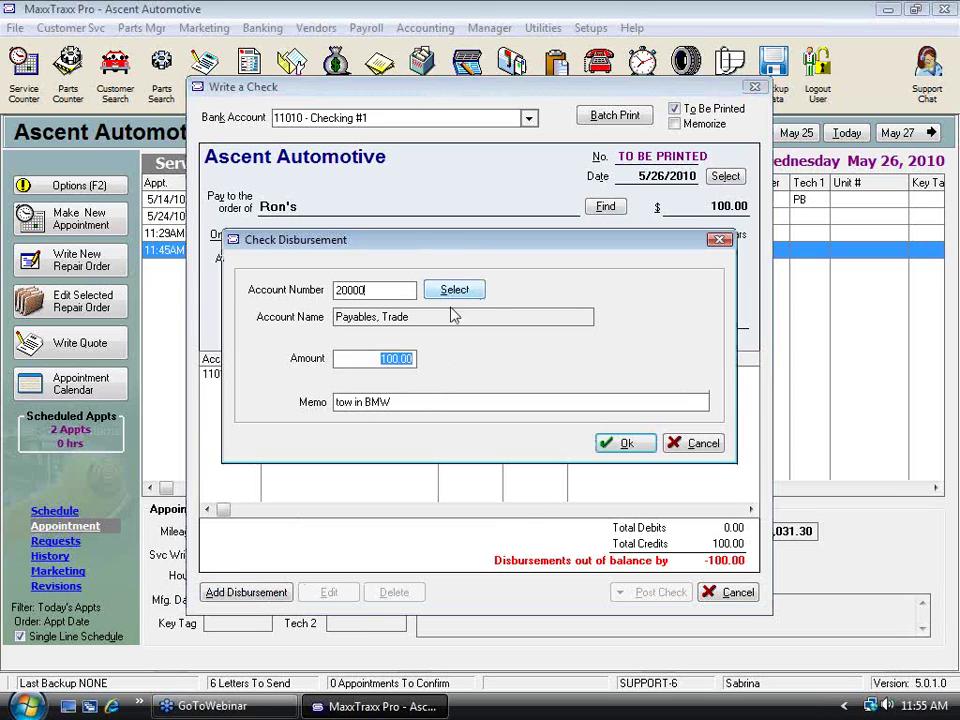
left_click(624, 443)
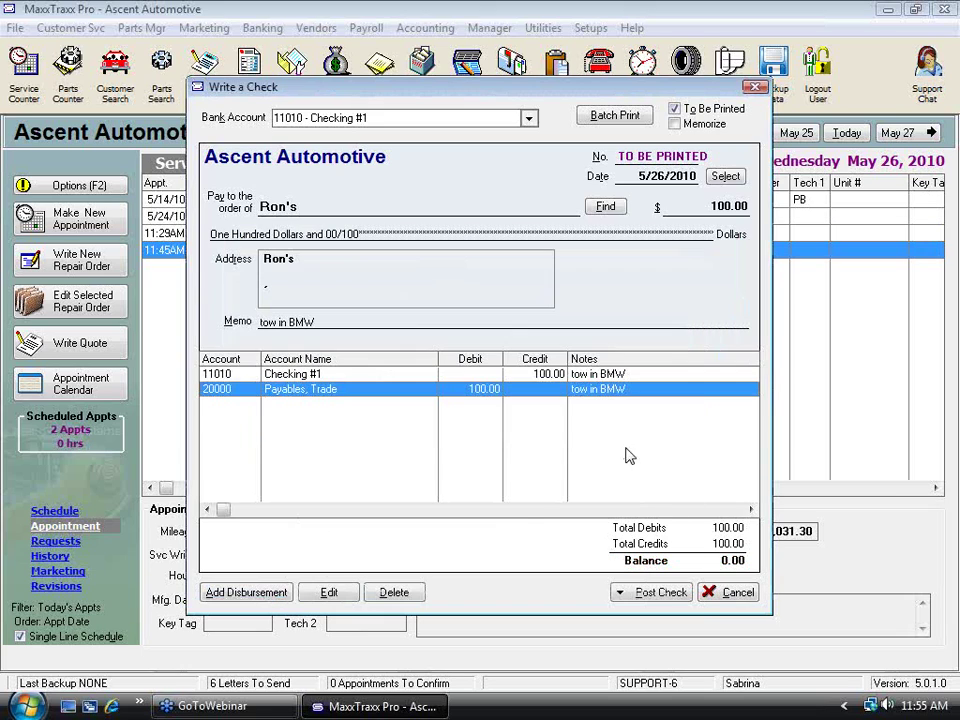
left_click(676, 596)
mouse_move(700, 617)
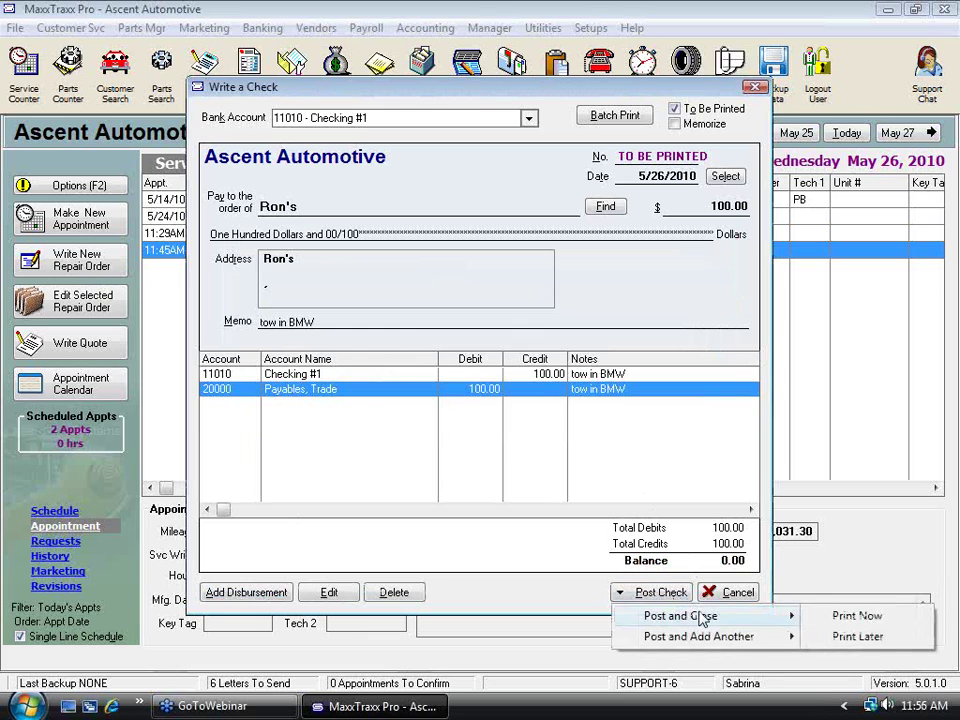
left_click(875, 636)
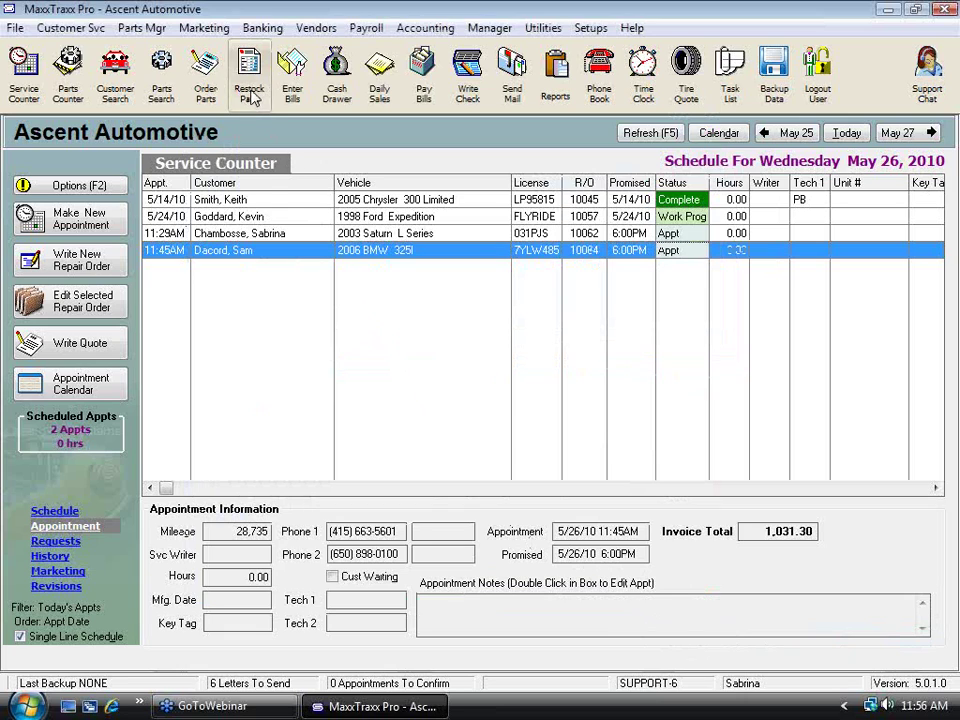
- Create a new repair order for the customer found under "f" and their 2005 Volkswagen Jetta, without any reasons for service
left_click(99, 268)
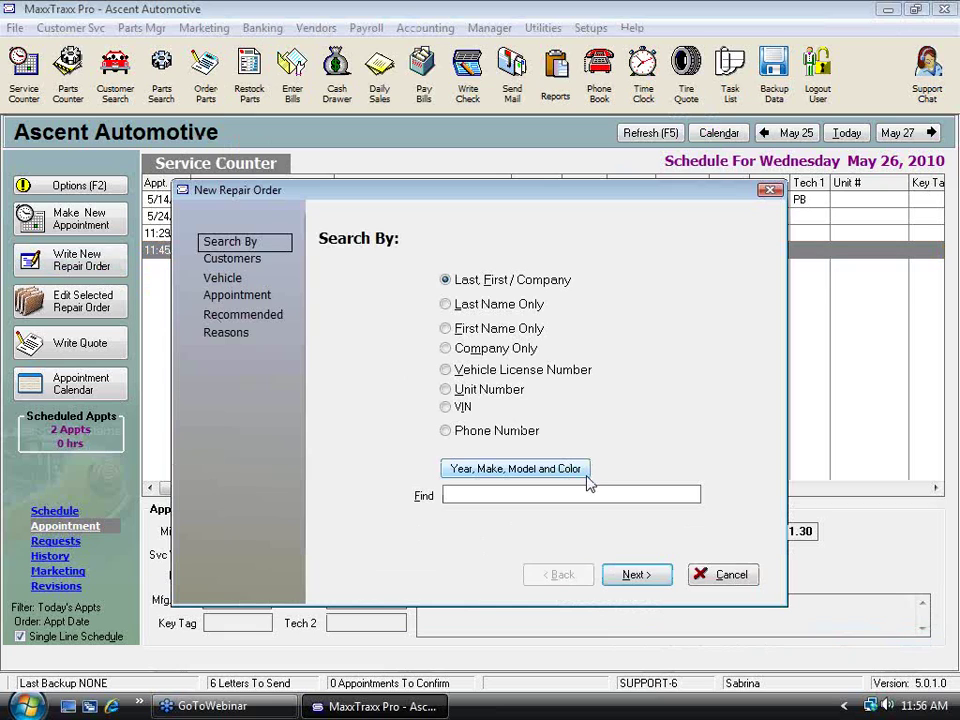
type("f")
left_click(640, 572)
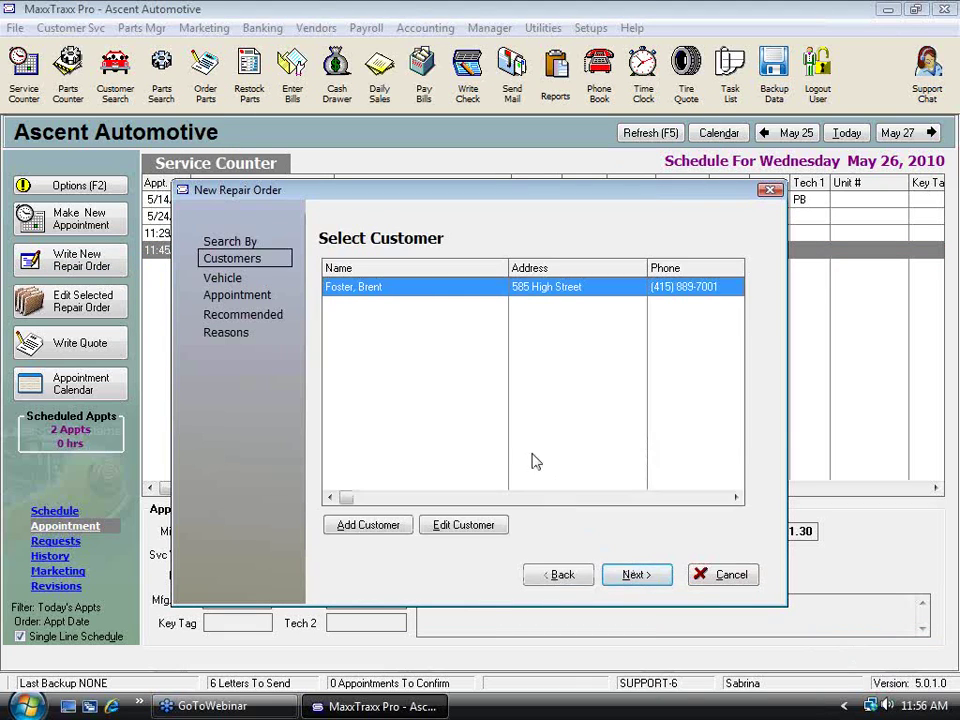
double_click(433, 296)
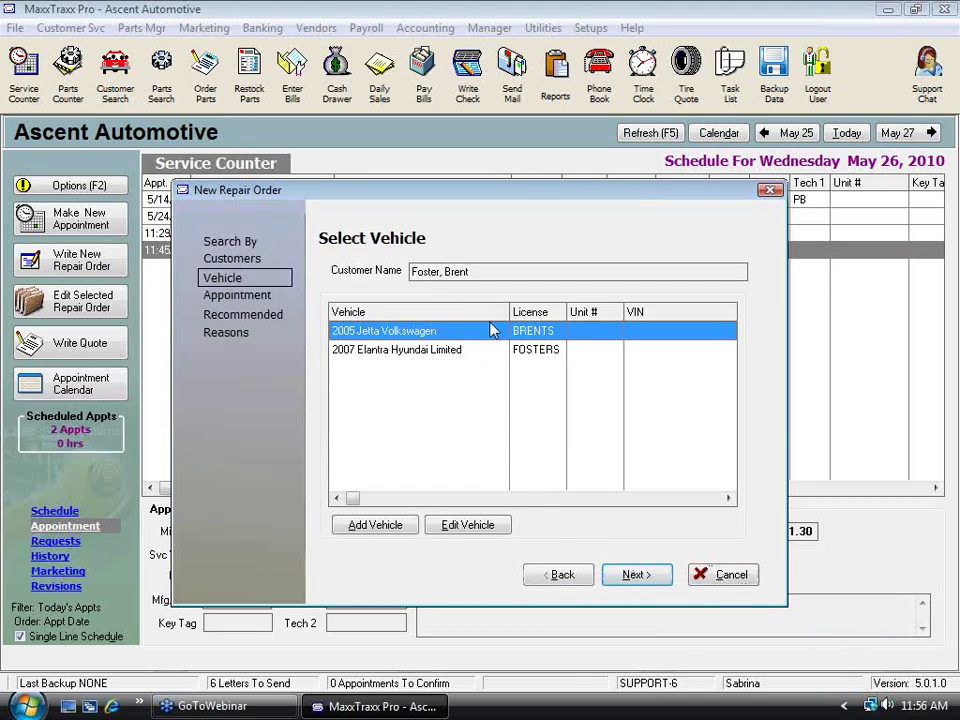
left_click(663, 575)
left_click(663, 575)
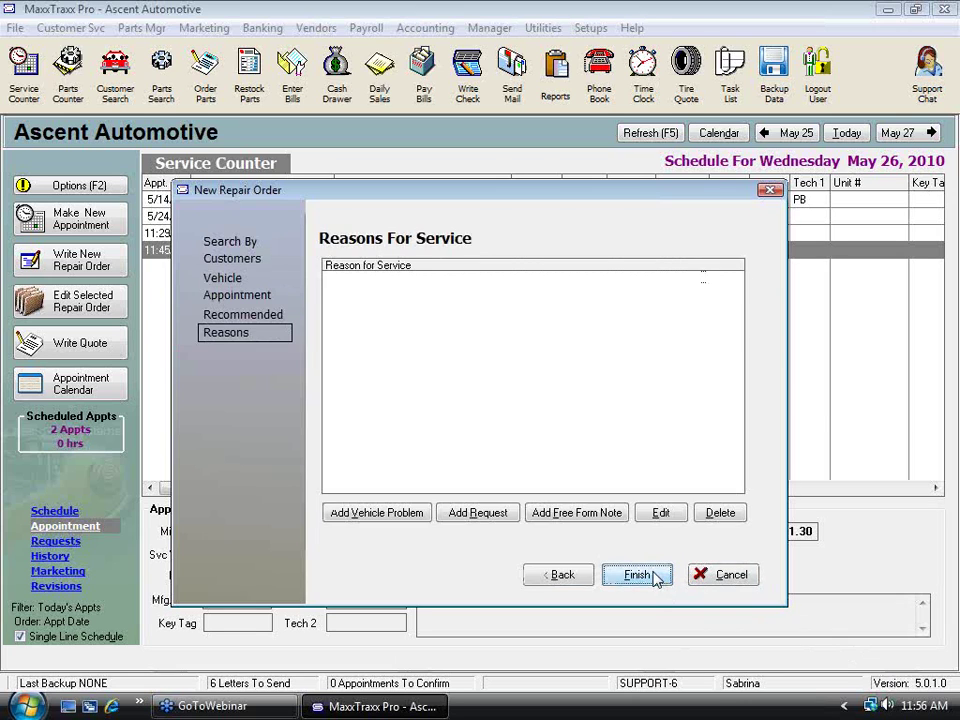
left_click(556, 459)
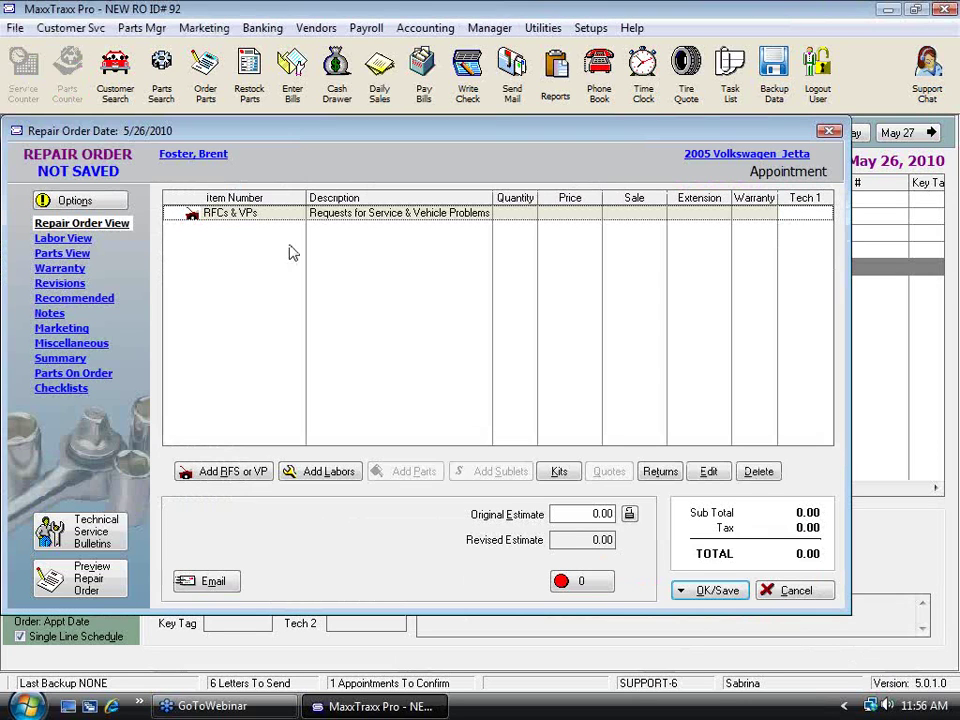
- Add the SUBLET labor service from the labor list to the new repair order with its default details
left_click(322, 476)
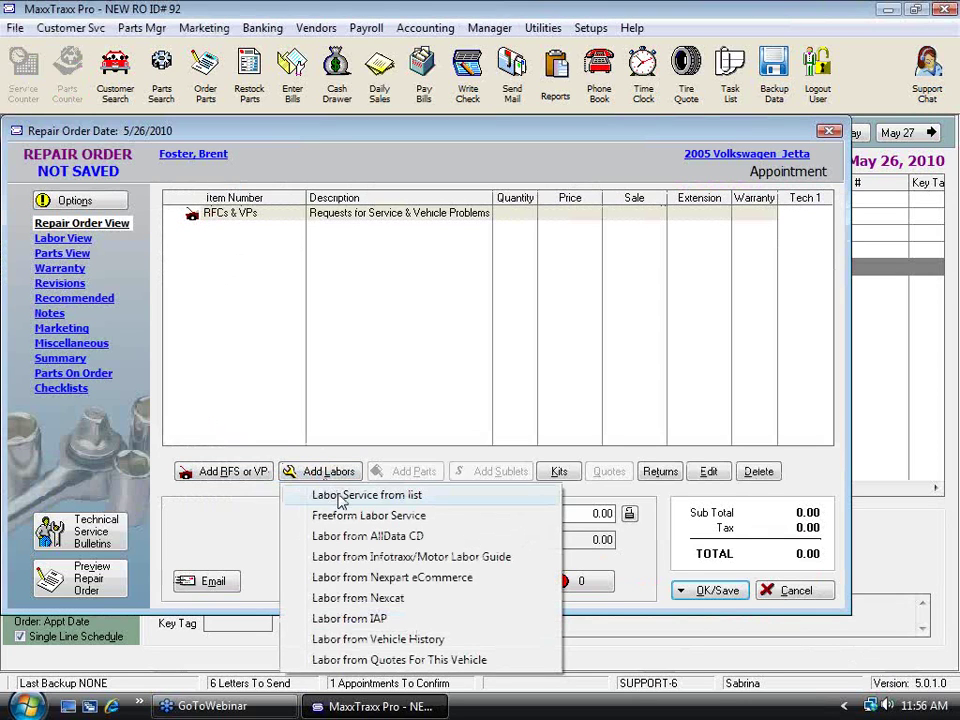
left_click(330, 495)
type("s")
left_click(356, 366)
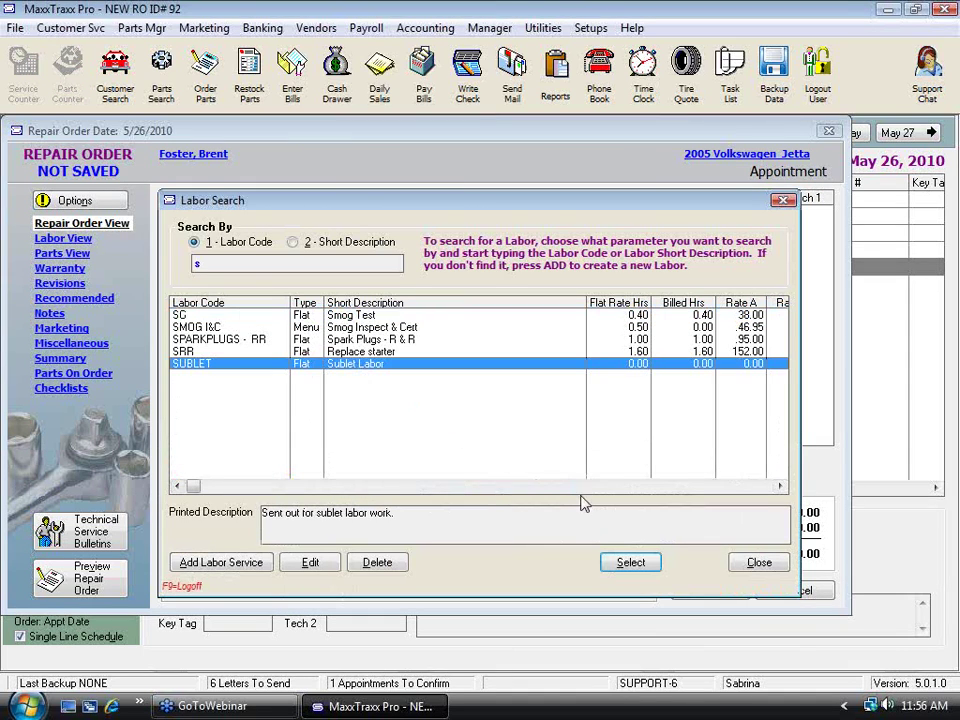
left_click(630, 566)
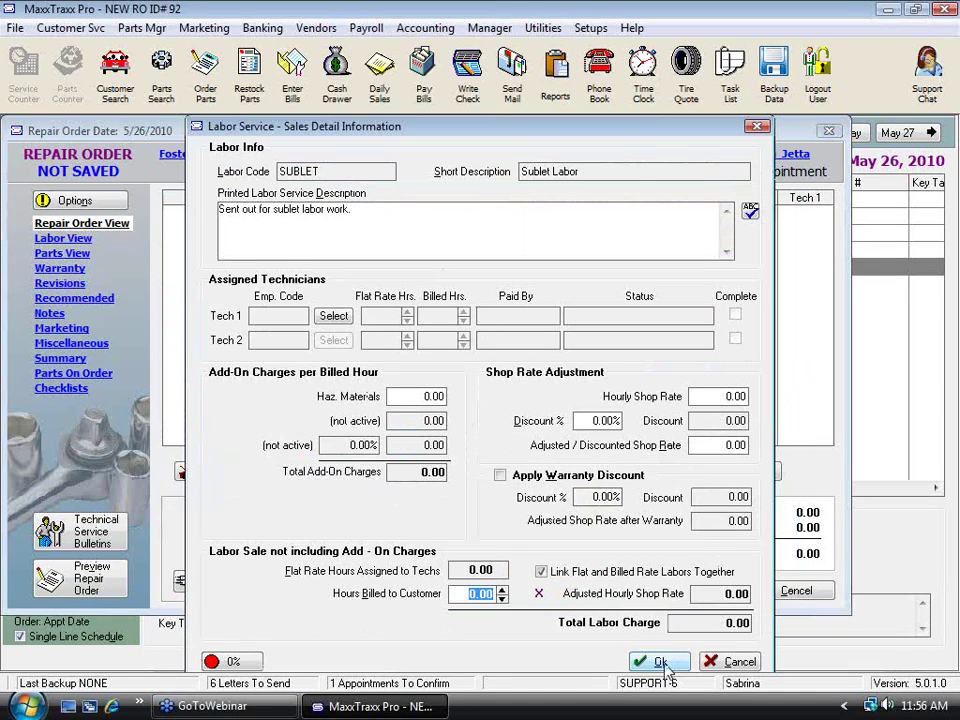
left_click(664, 660)
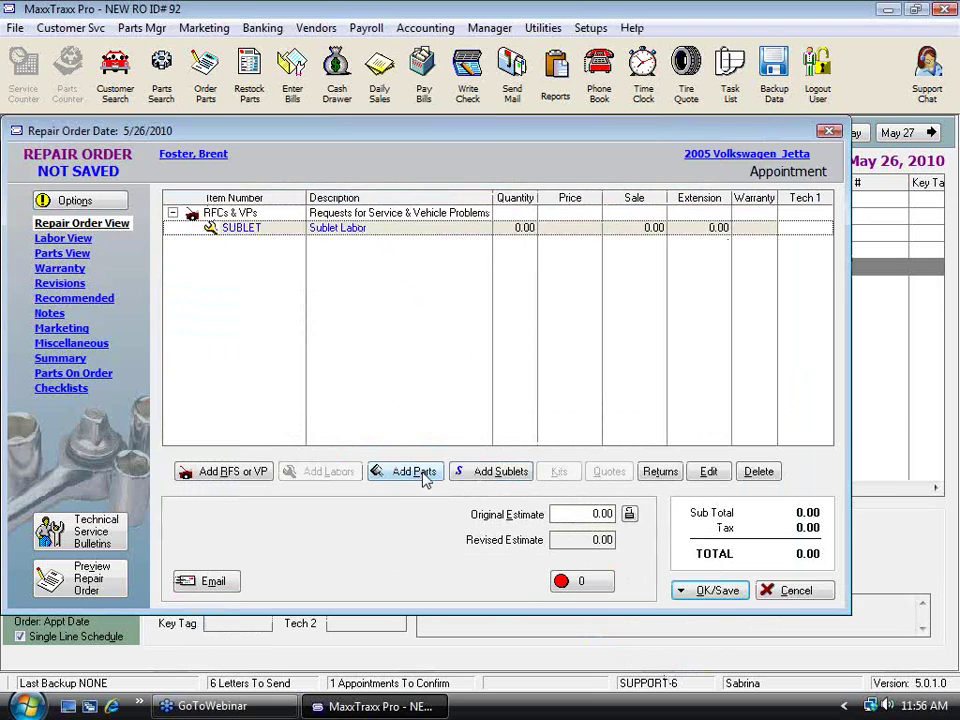
- Add the TOWING sublet under the SUBLET labor line with a starting sublet price of 150, but decline to continue without a cost
left_click(490, 472)
type("to")
key("Return")
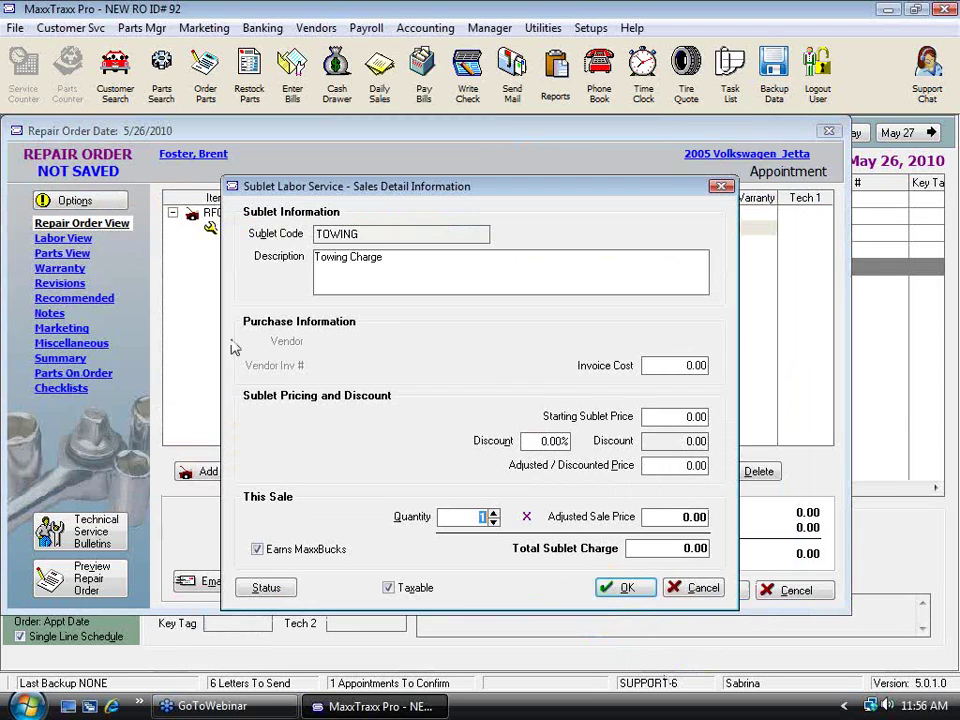
left_click(682, 416)
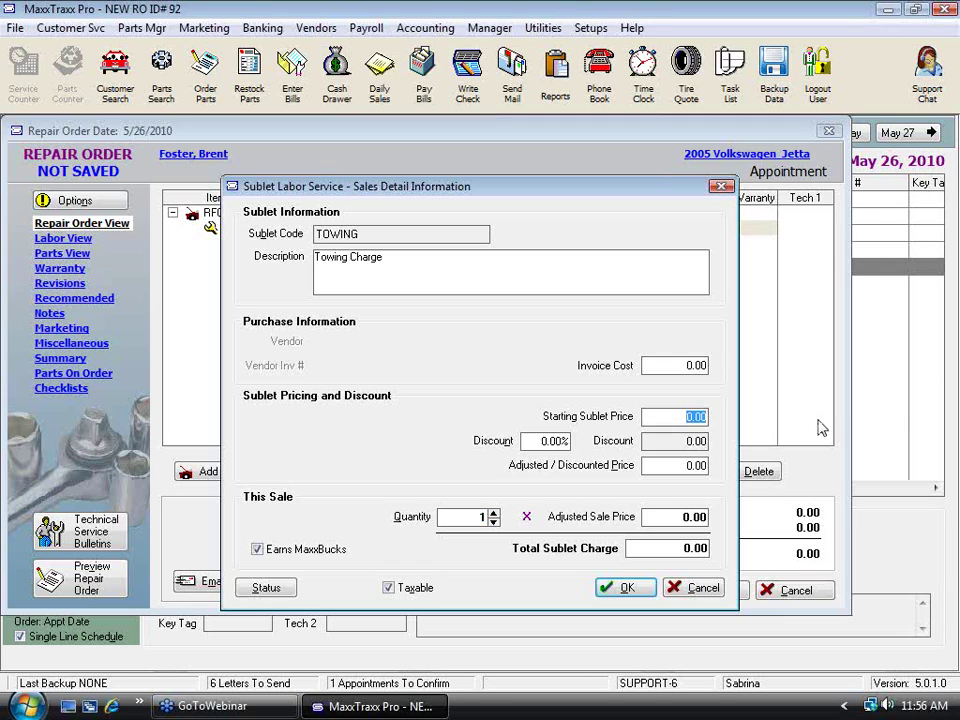
type("150")
key("Tab")
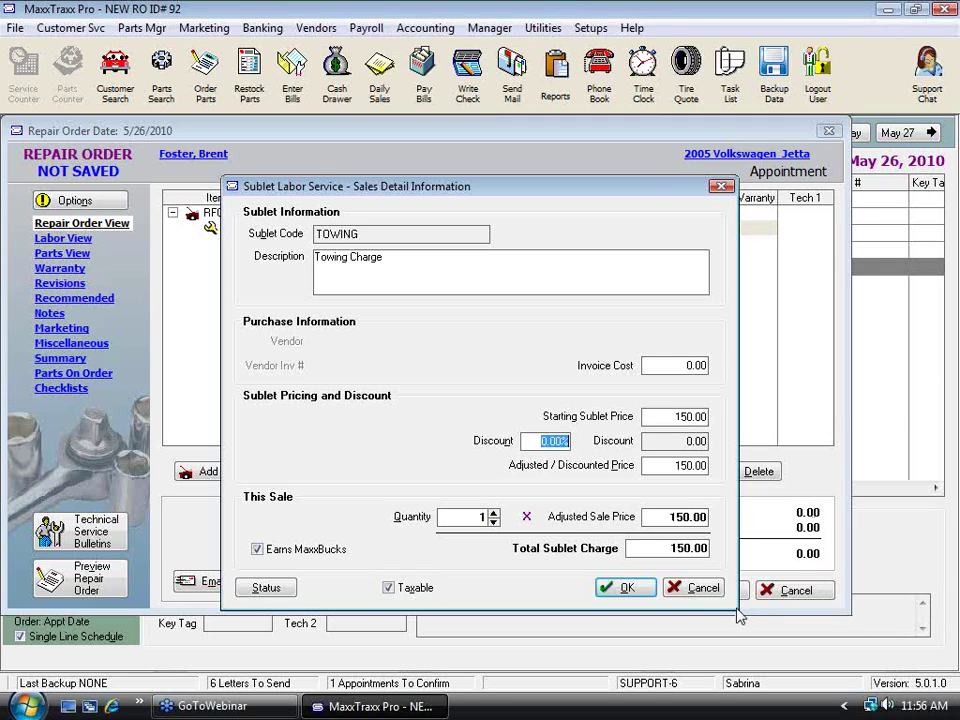
left_click(630, 592)
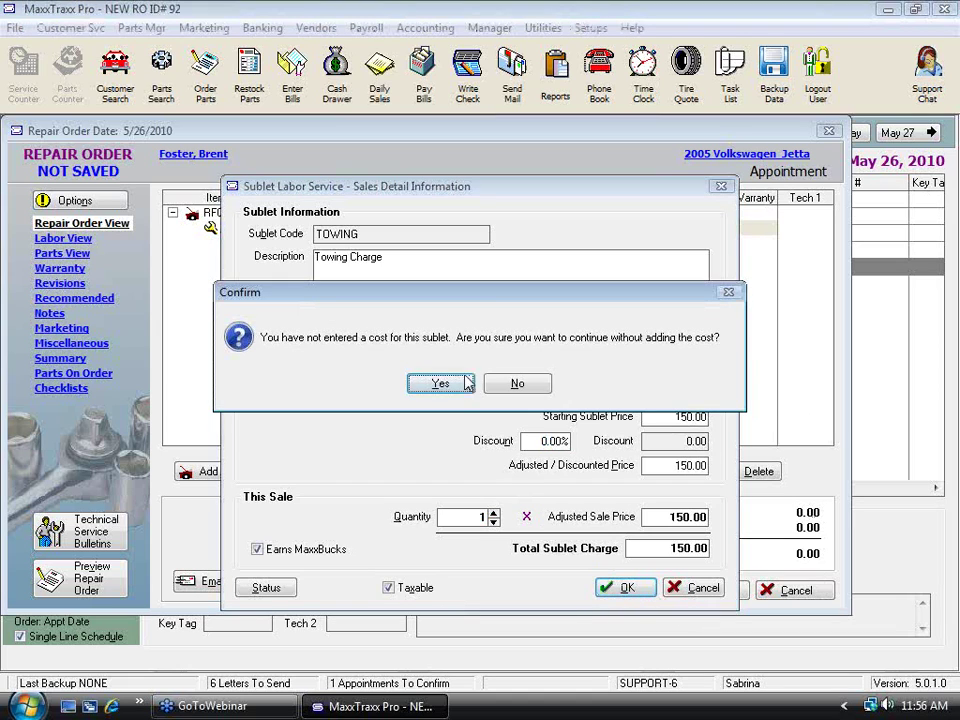
left_click(517, 386)
- Set the towing charge's starting sublet price to 110, accept it without a cost, and save the repair order
left_click(650, 413)
type("110")
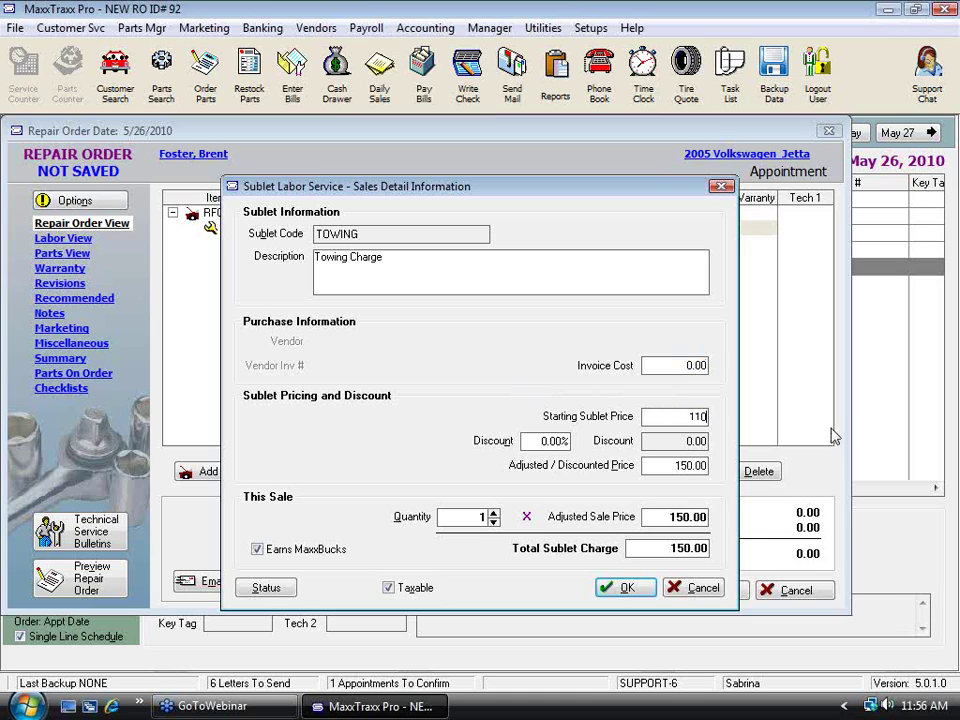
key("Tab")
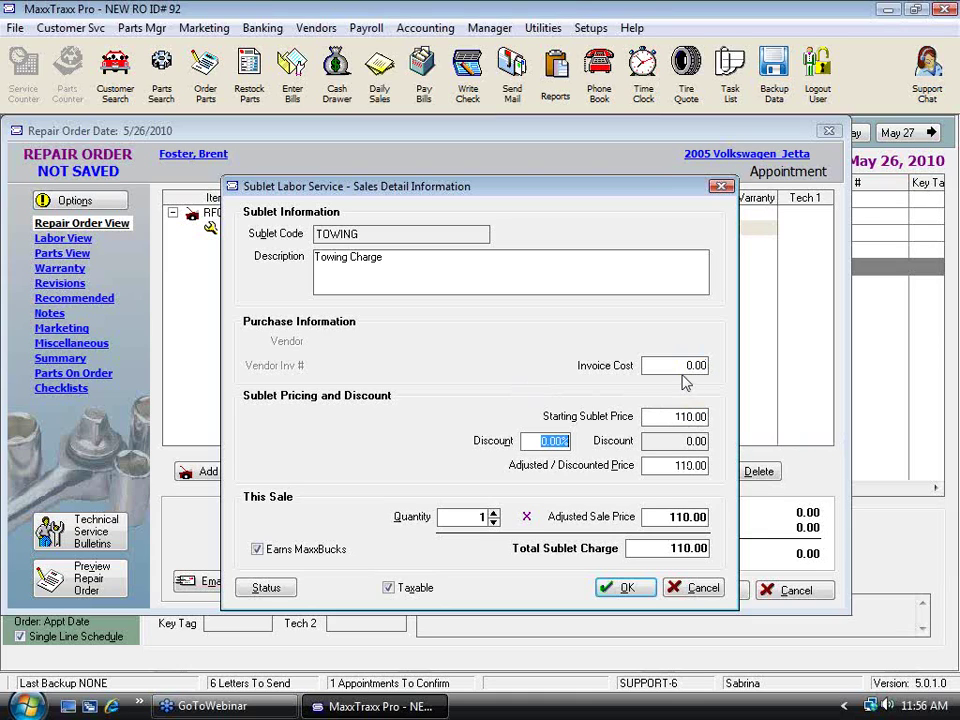
left_click(621, 590)
left_click(439, 386)
left_click(716, 593)
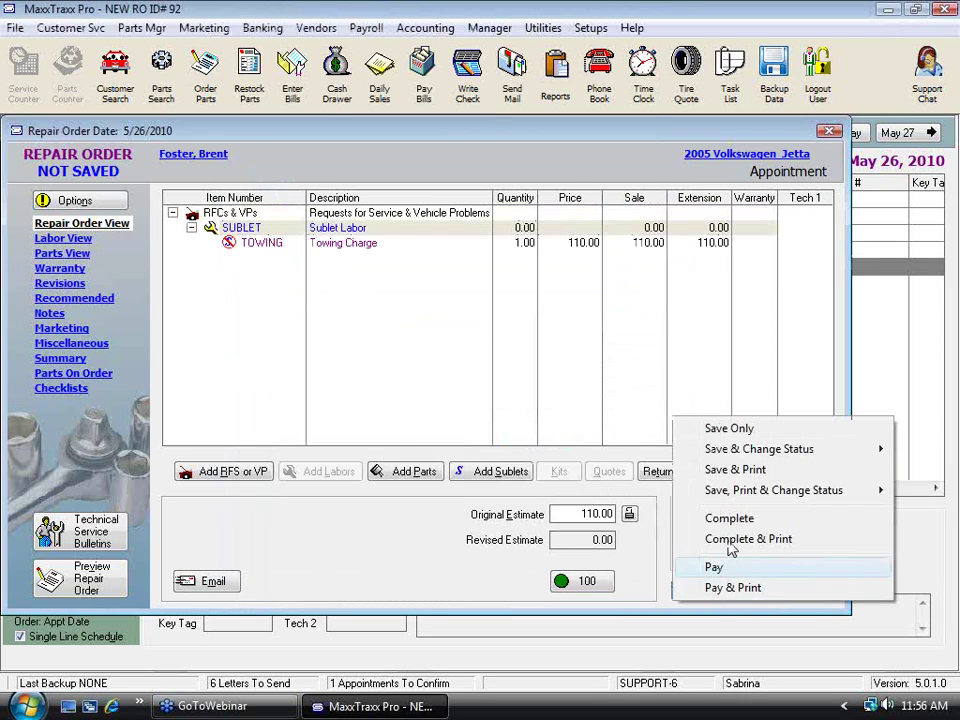
left_click(748, 430)
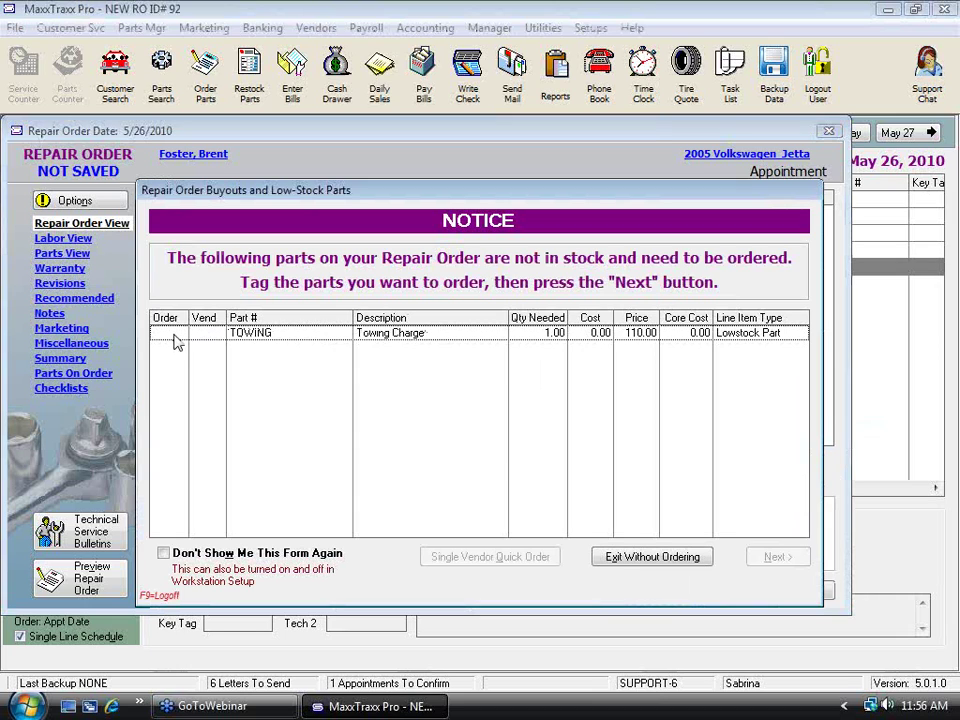
- Order the Towing Charge from Ron's on a new parts order rather than the existing open one, and save the order
left_click(172, 337)
left_click(780, 557)
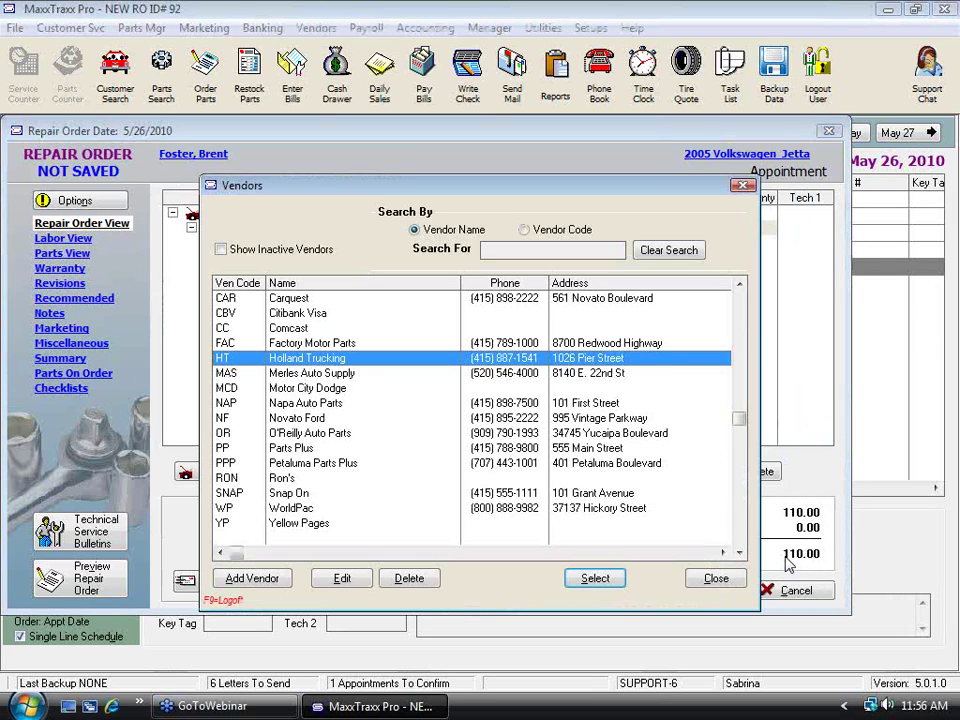
left_click(285, 478)
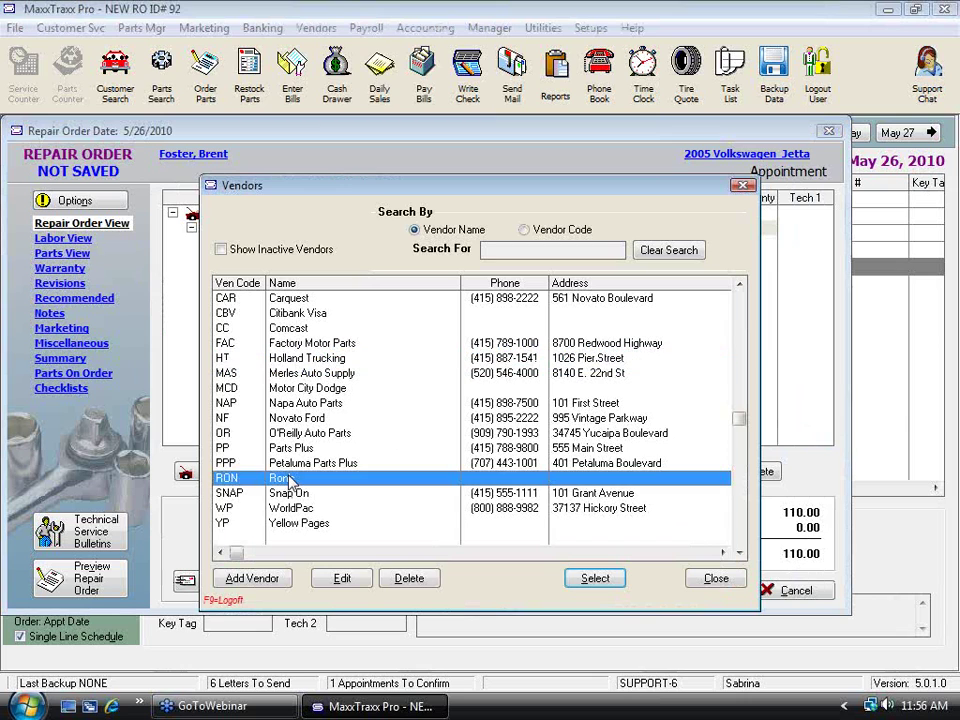
left_click(592, 581)
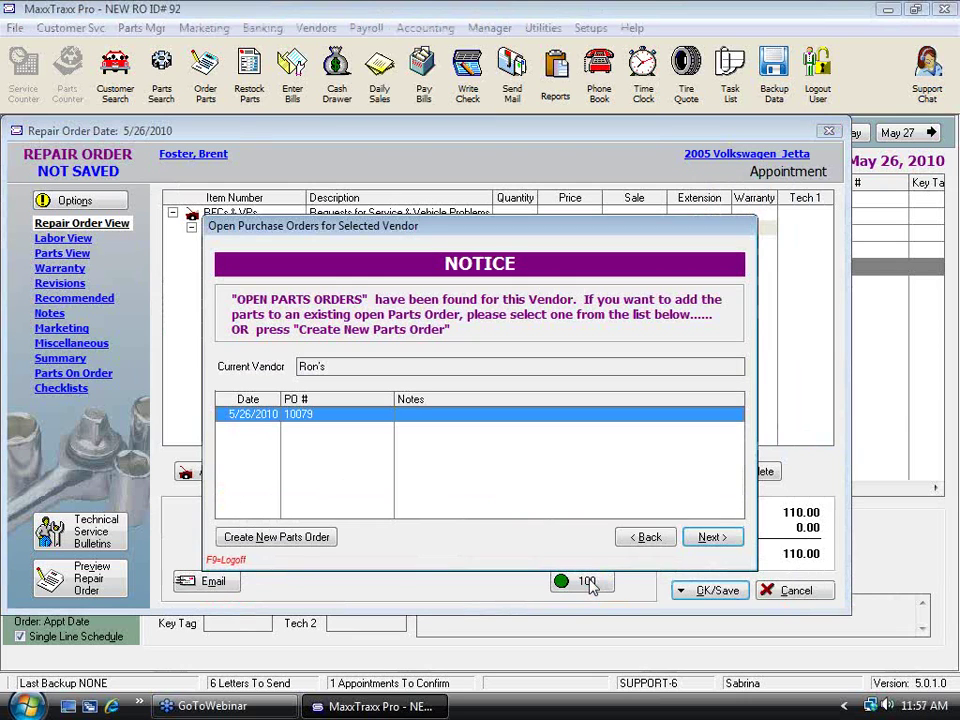
left_click(317, 537)
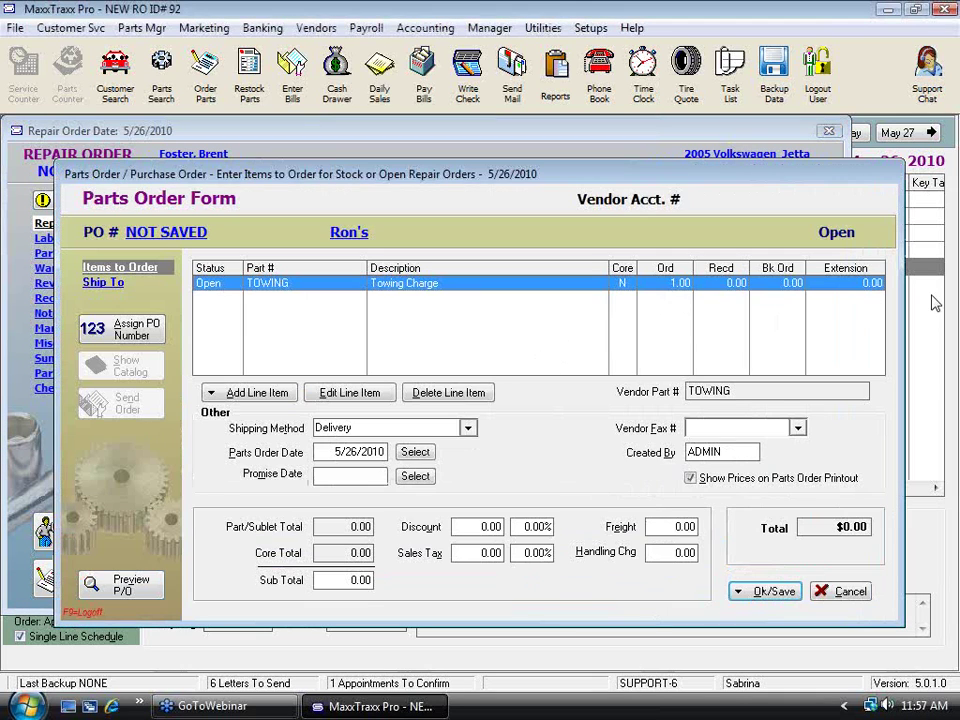
left_click(781, 594)
left_click(808, 616)
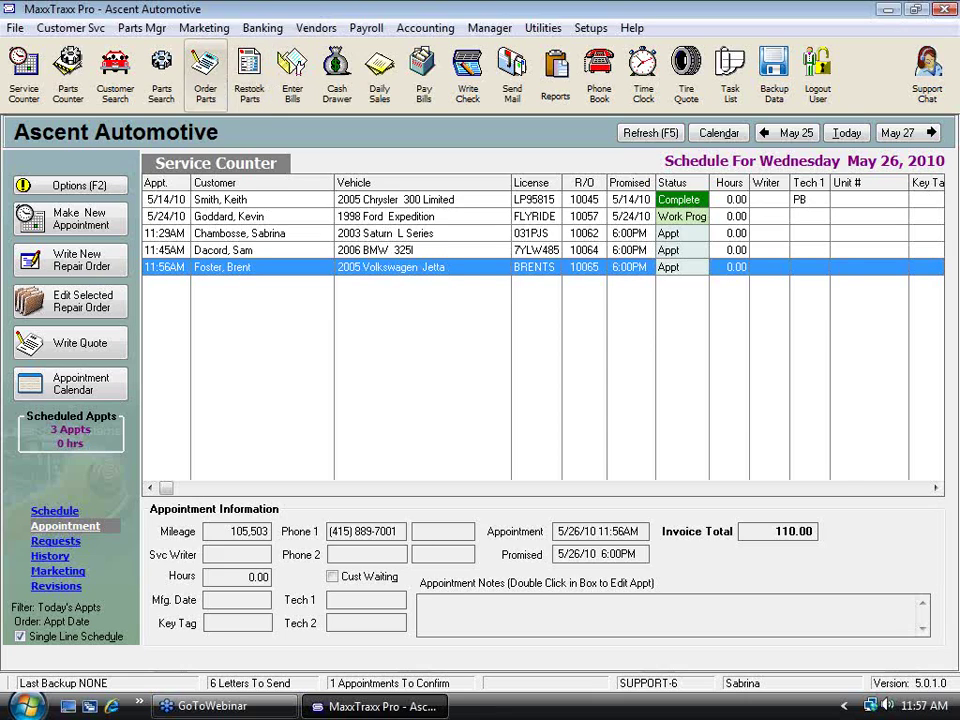
- Convert Ron's new open parts order for towing into a received vendor invoice with a target amount of 100
left_click(205, 75)
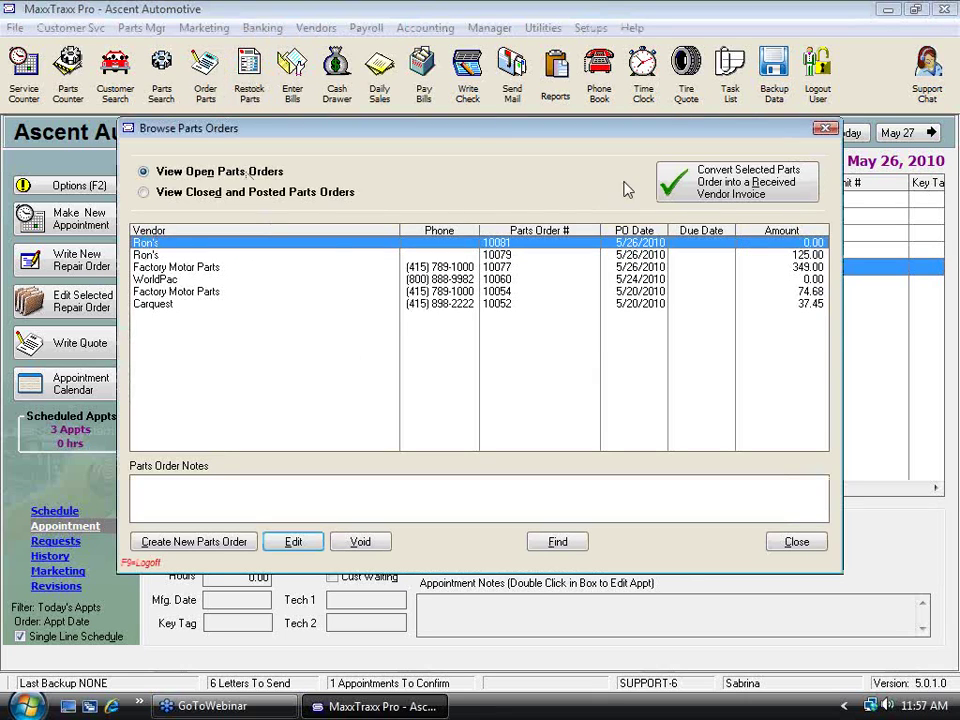
left_click(712, 172)
type("1")
left_click(668, 543)
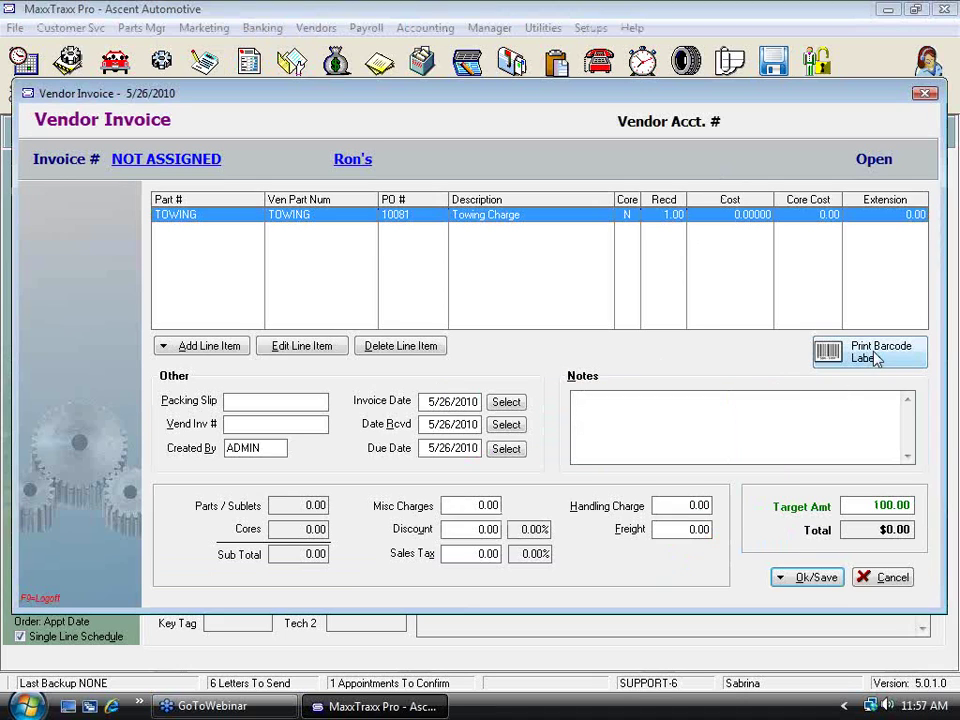
- Set the TOWING line's cost per item to 100 on the vendor invoice
double_click(800, 218)
left_click(629, 130)
type("100")
key("Tab")
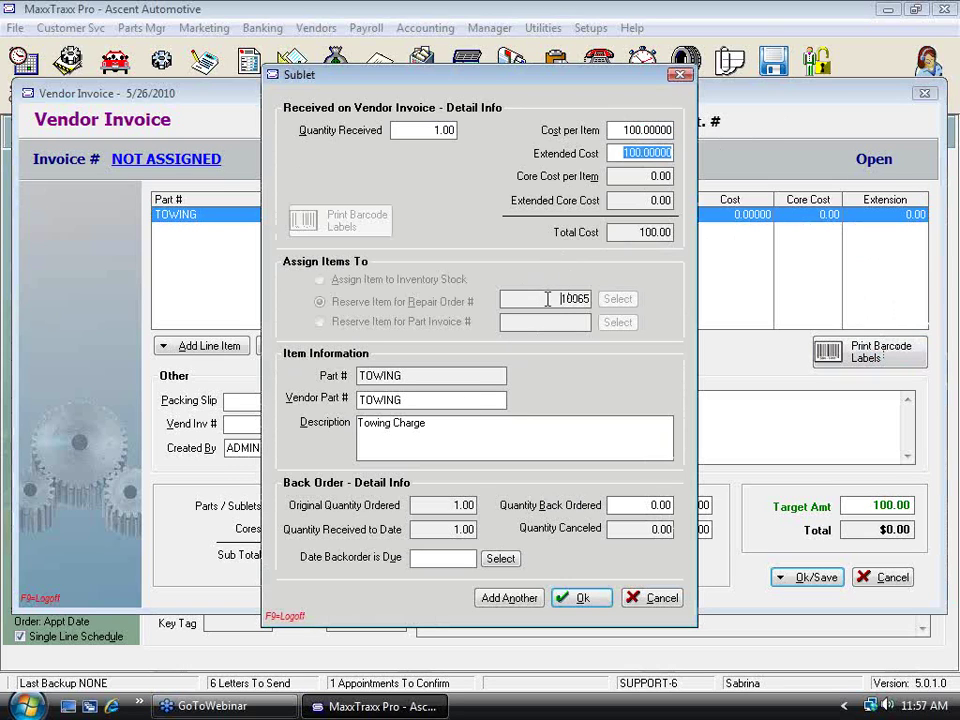
left_click(572, 299)
left_click(588, 598)
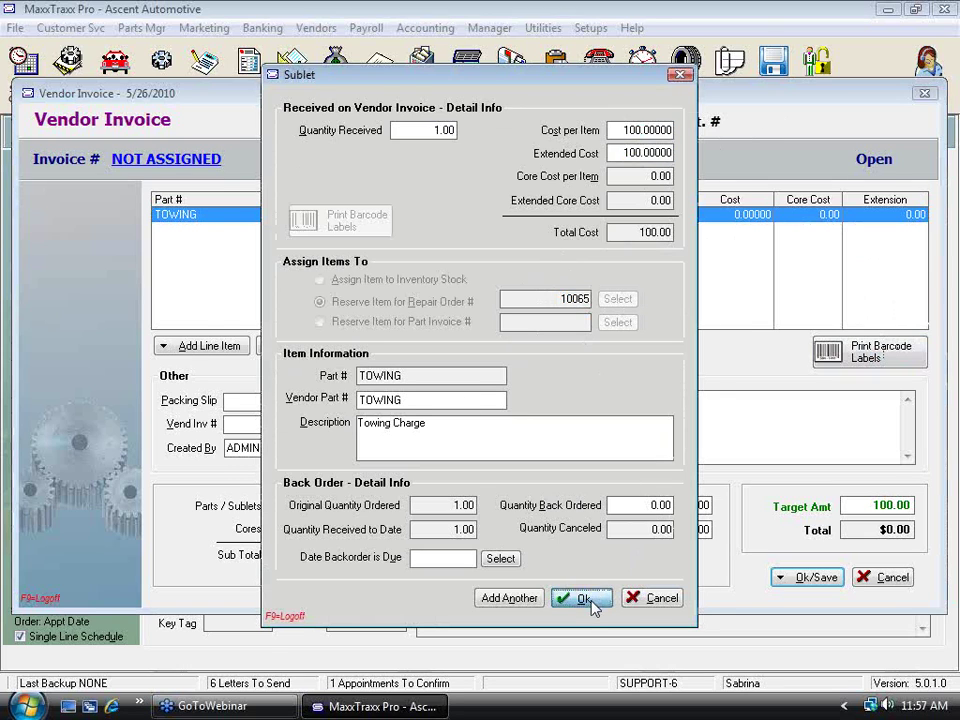
- Post the vendor invoice and update inventory with vendor invoice number 1561515, and close the parts orders list
left_click(812, 587)
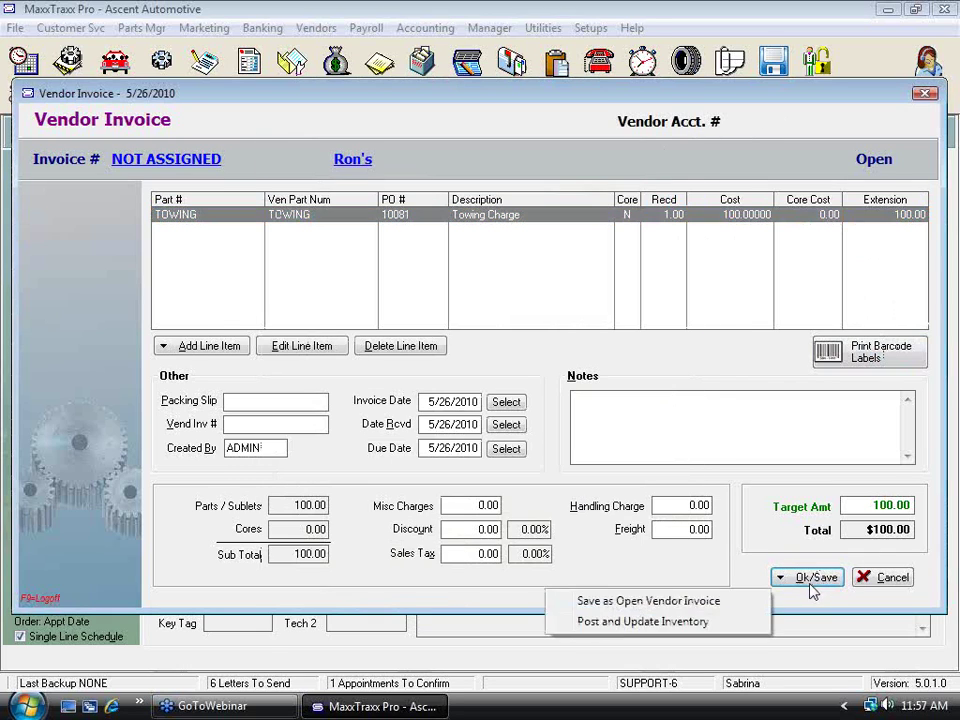
left_click(686, 621)
type("1561515")
left_click(478, 372)
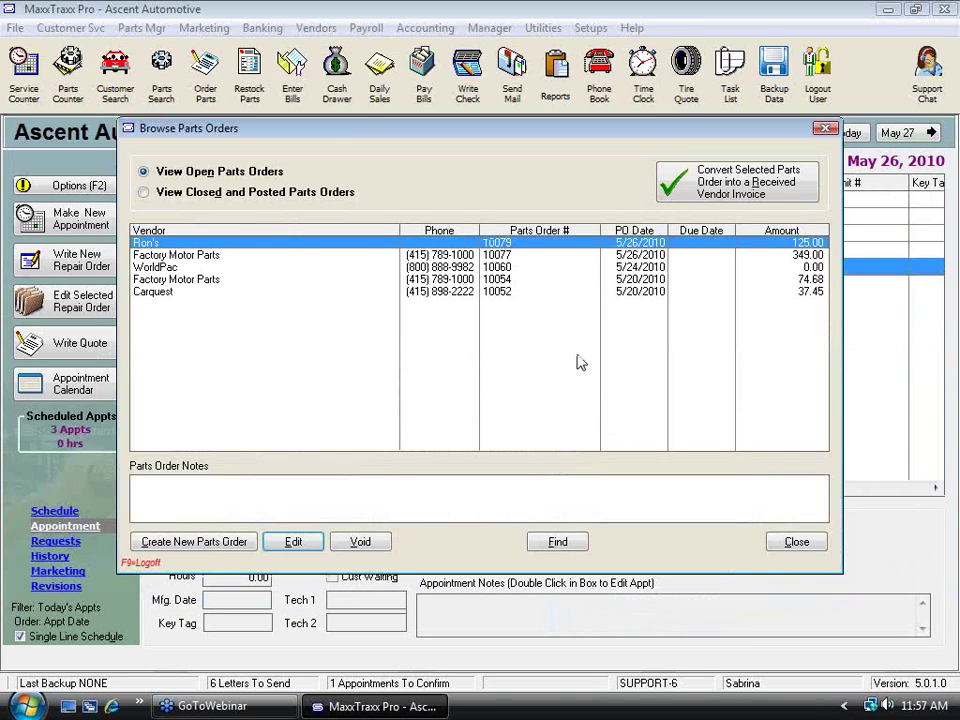
left_click(810, 540)
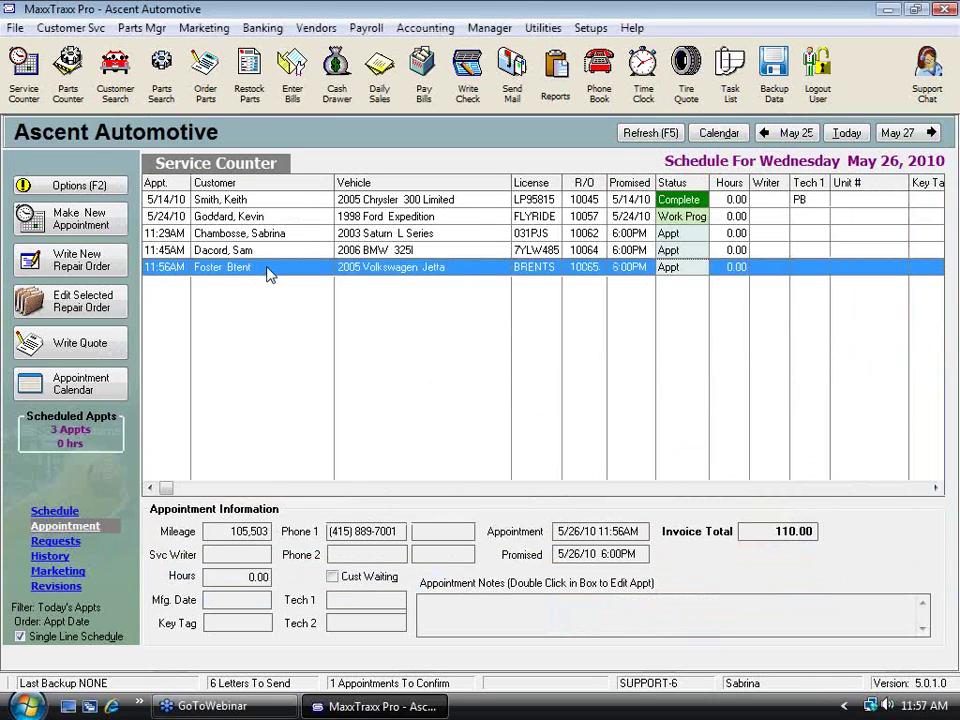
- Reopen the 2005 Volkswagen Jetta repair order to check the towing sublet, and save it without changing its status
double_click(268, 272)
left_click(553, 459)
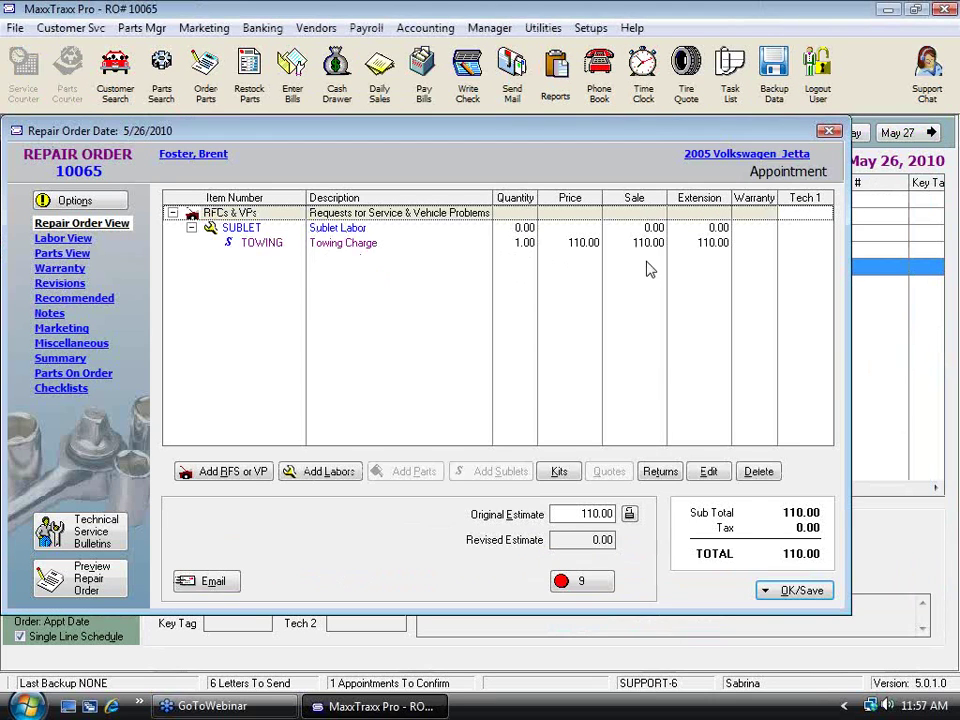
left_click(800, 590)
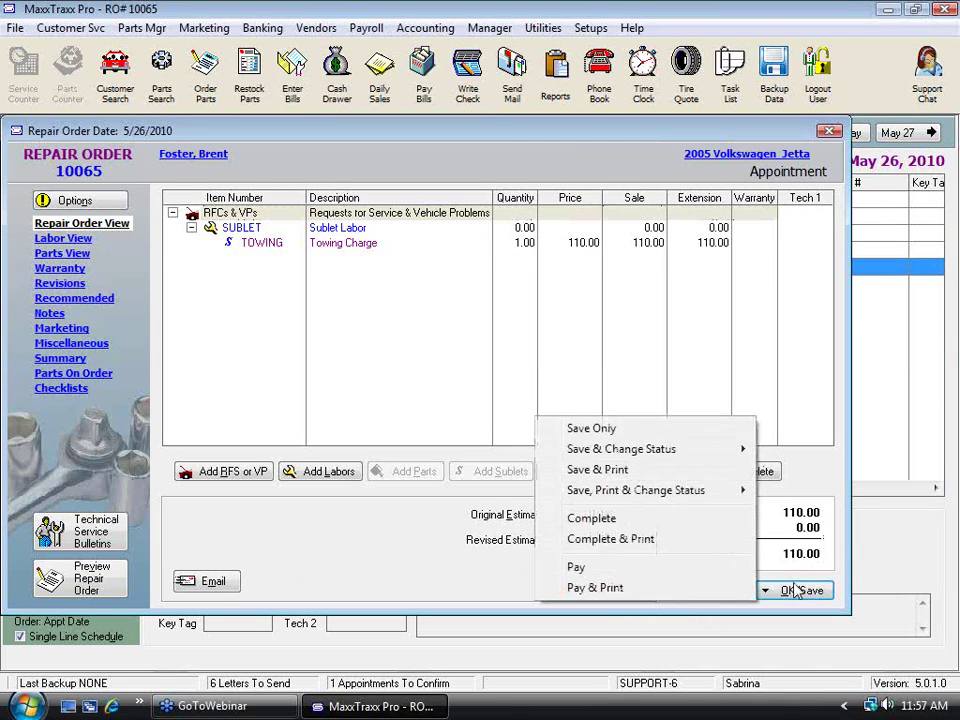
left_click(595, 428)
- Open vendor Ron's from the vendor list and bring up the A/P transactions available to pay
left_click(316, 28)
left_click(328, 47)
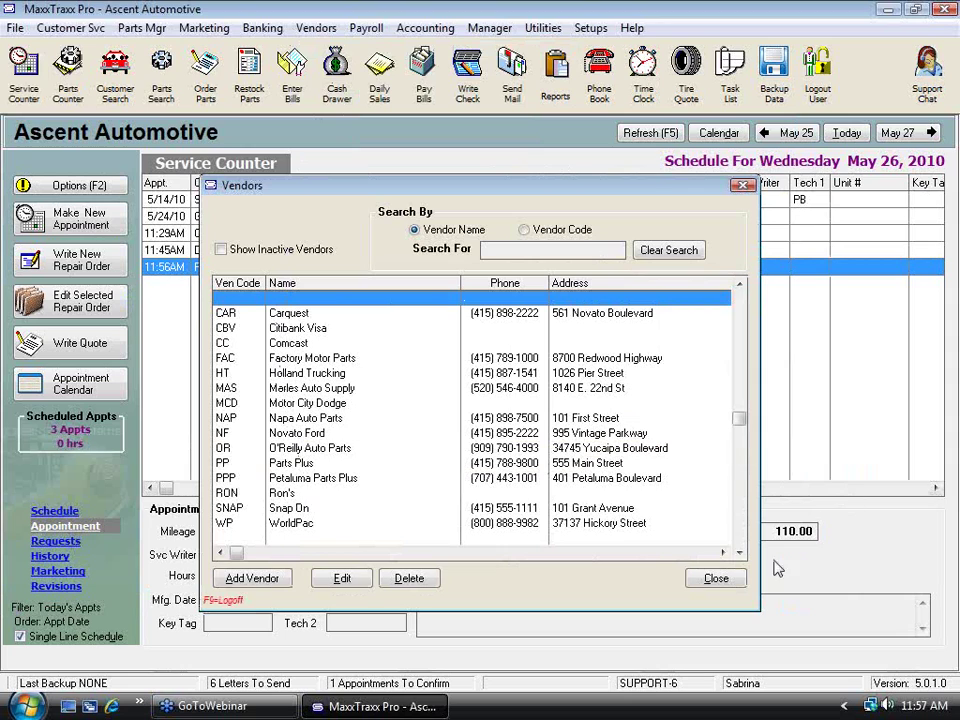
left_click(285, 493)
double_click(285, 493)
left_click(186, 265)
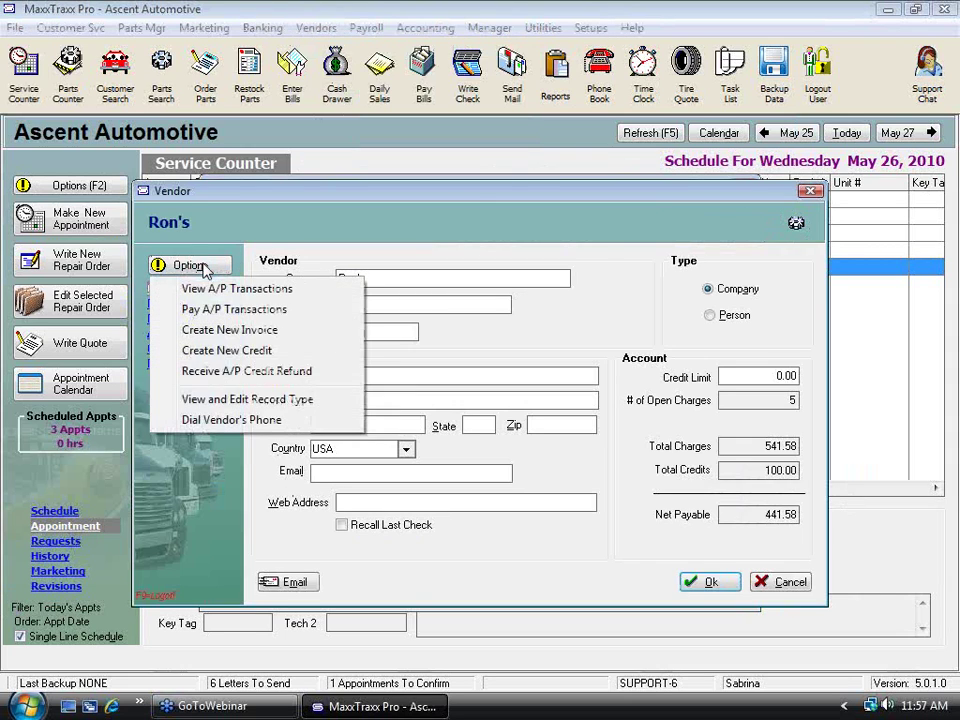
left_click(223, 310)
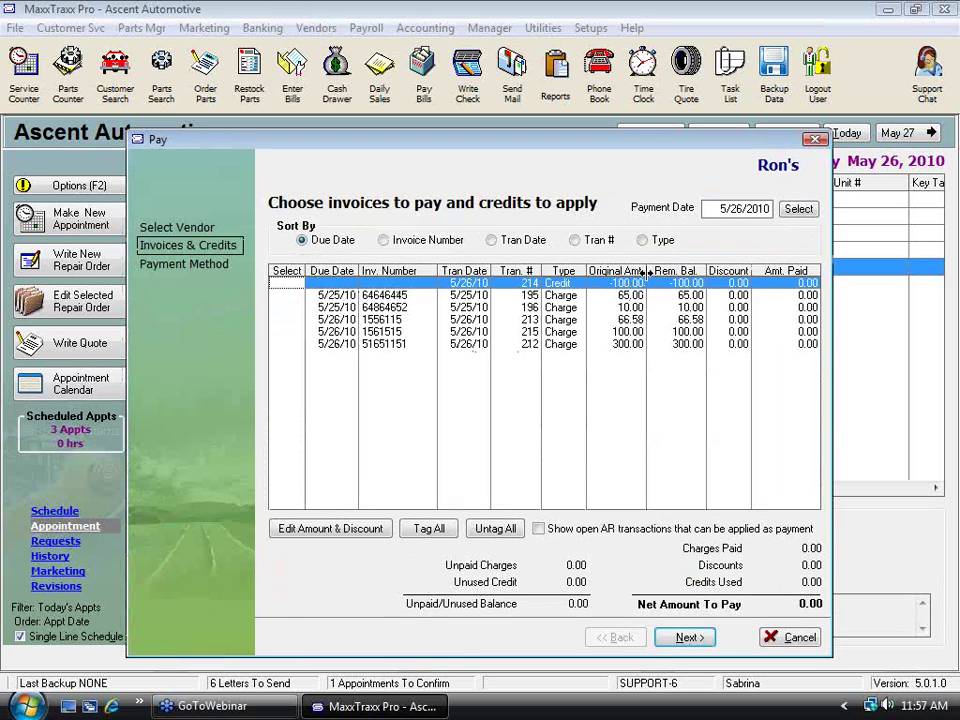
- Try applying Ron's 100.00 credit to the charge for invoice 1561515, discard the payment selection, and close the vendor records
left_click(285, 286)
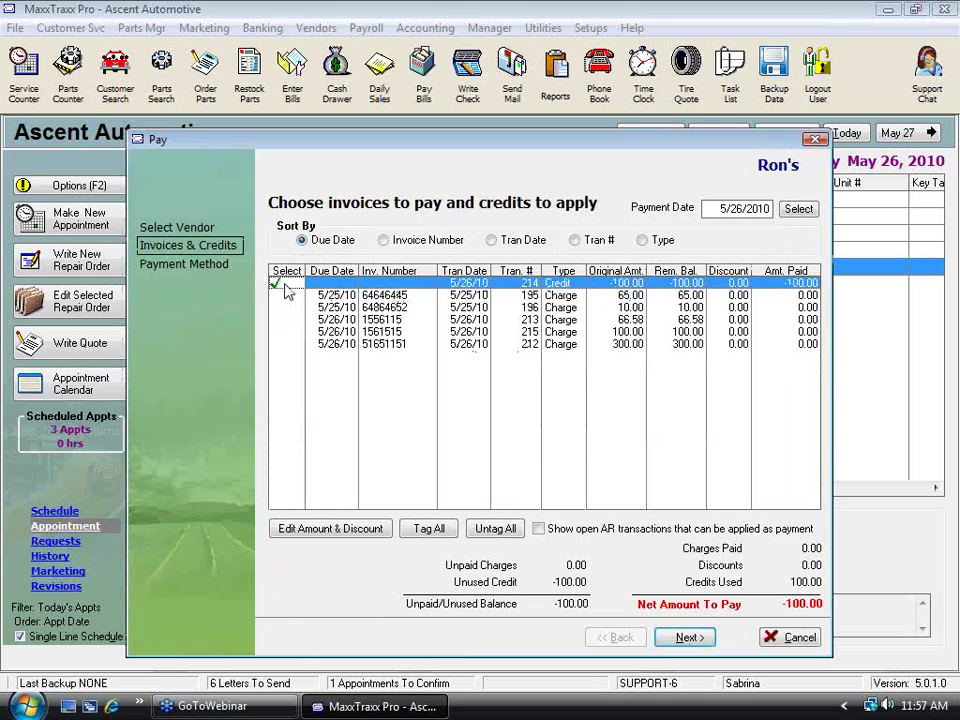
left_click(280, 331)
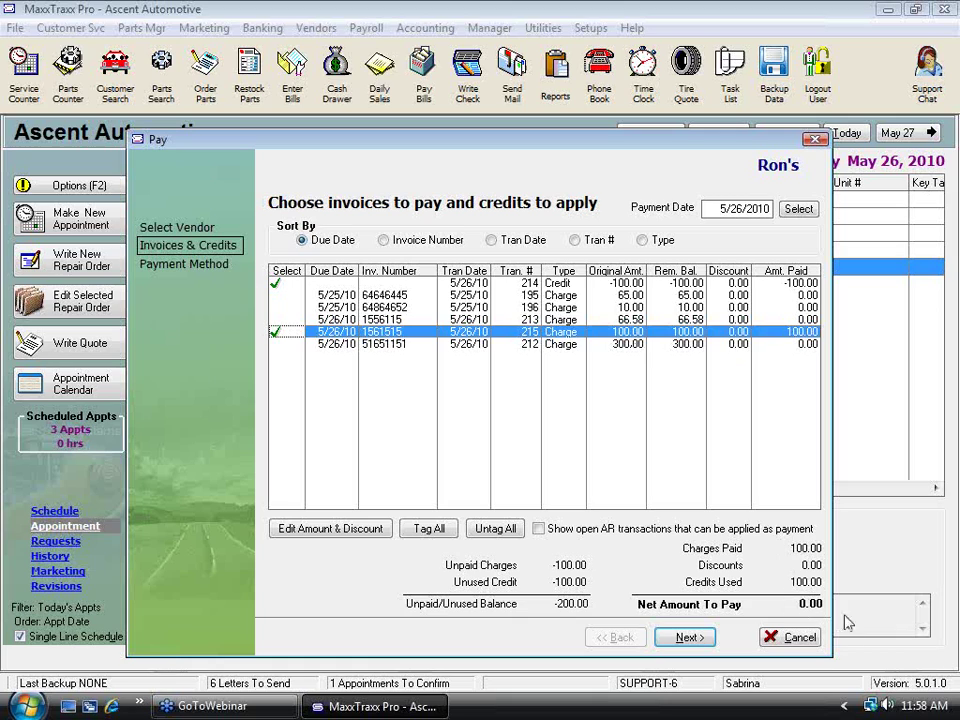
left_click(330, 283)
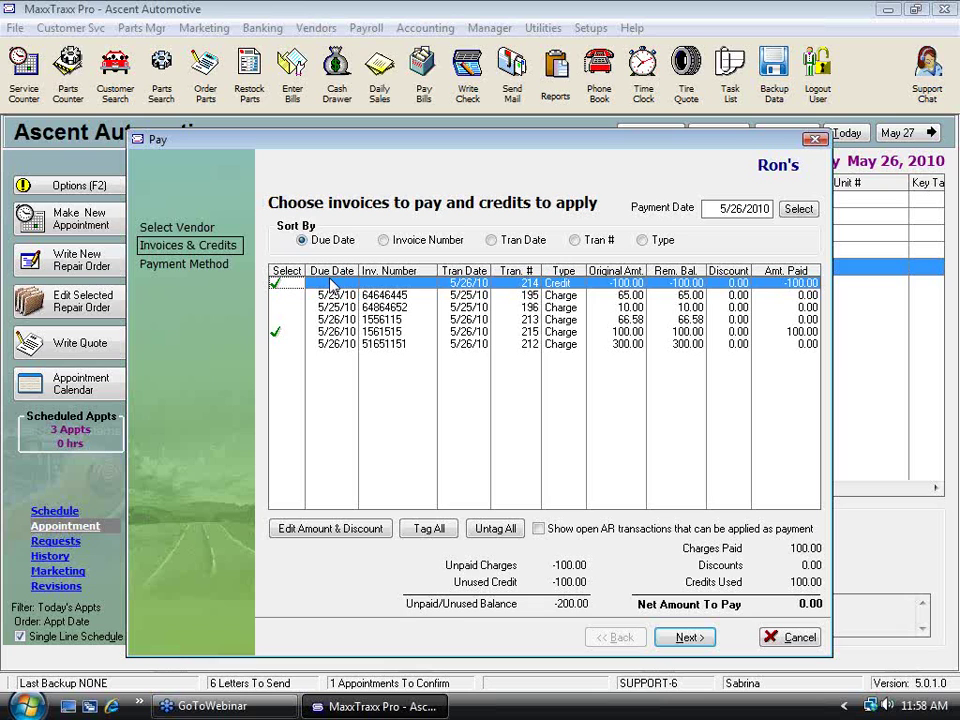
left_click(795, 635)
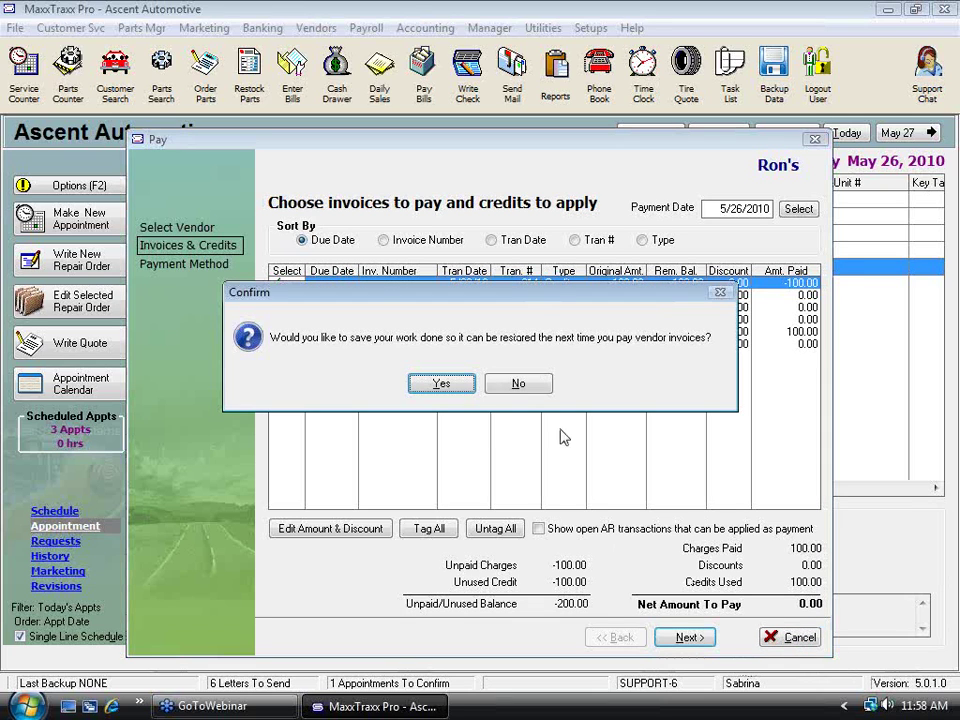
left_click(518, 384)
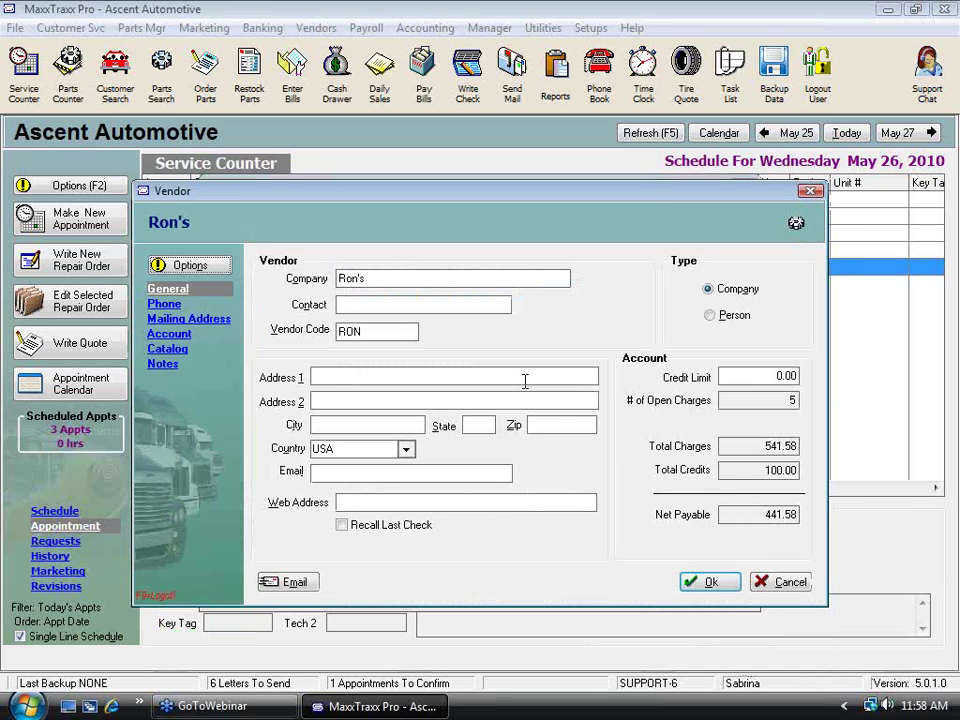
left_click(767, 583)
left_click(716, 578)
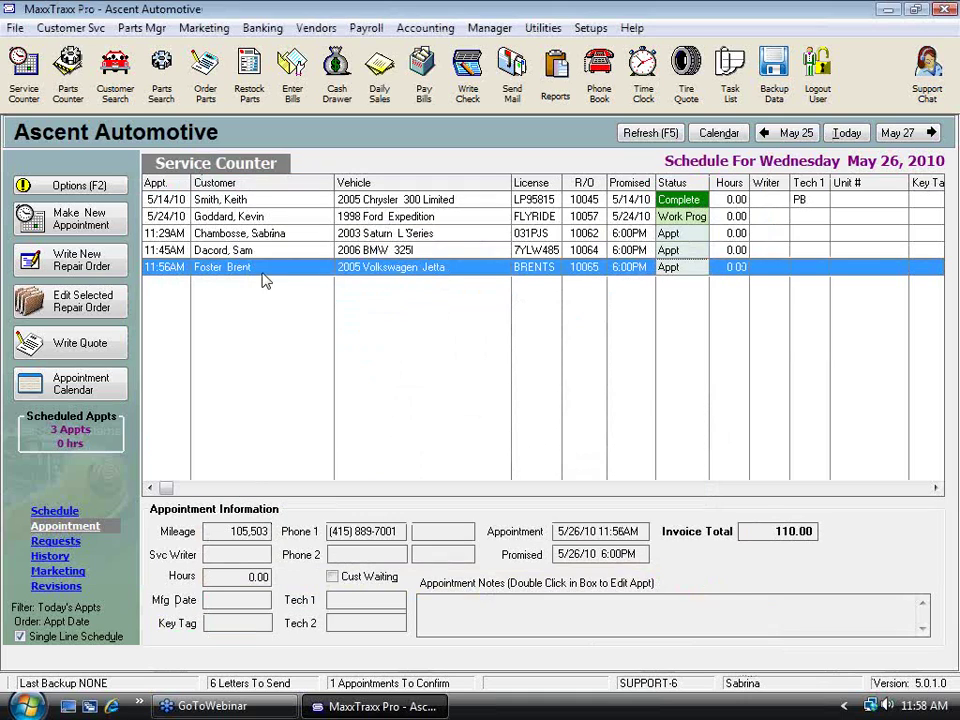